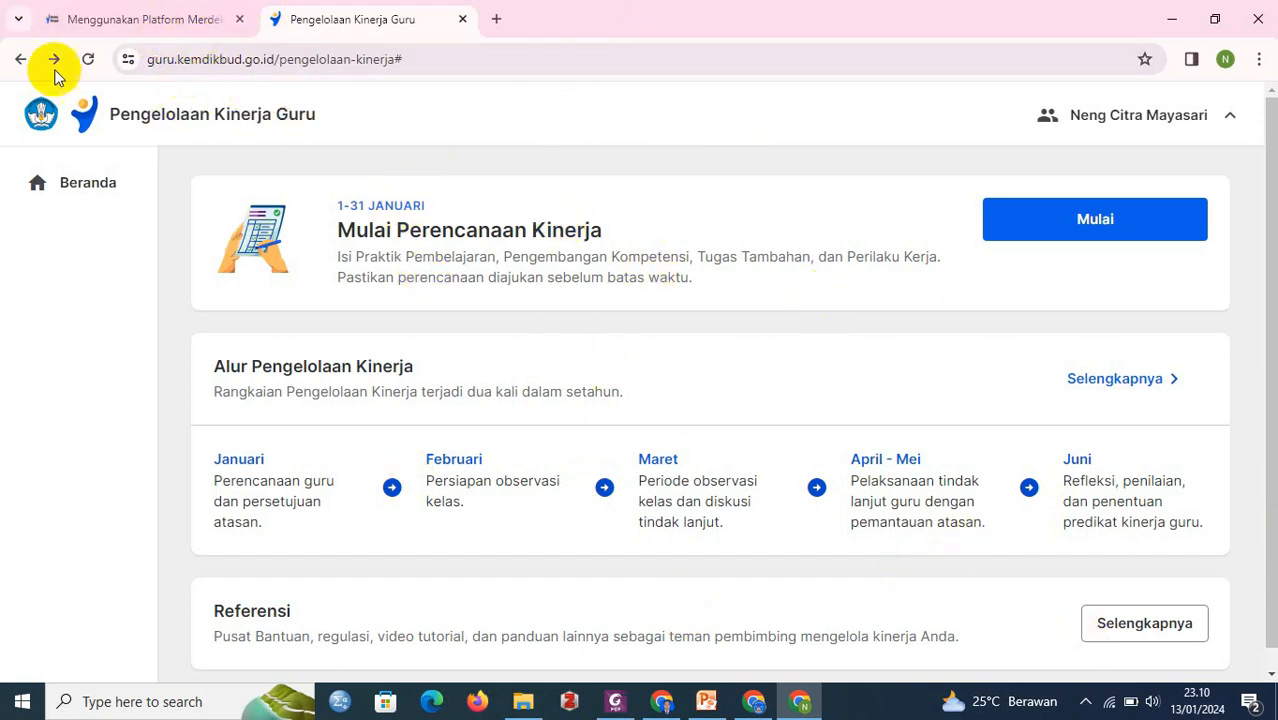
- Return to the Merdeka Mengajar home page and open Pengelolaan Kinerja in the Pengembangan diri section
left_click(22, 62)
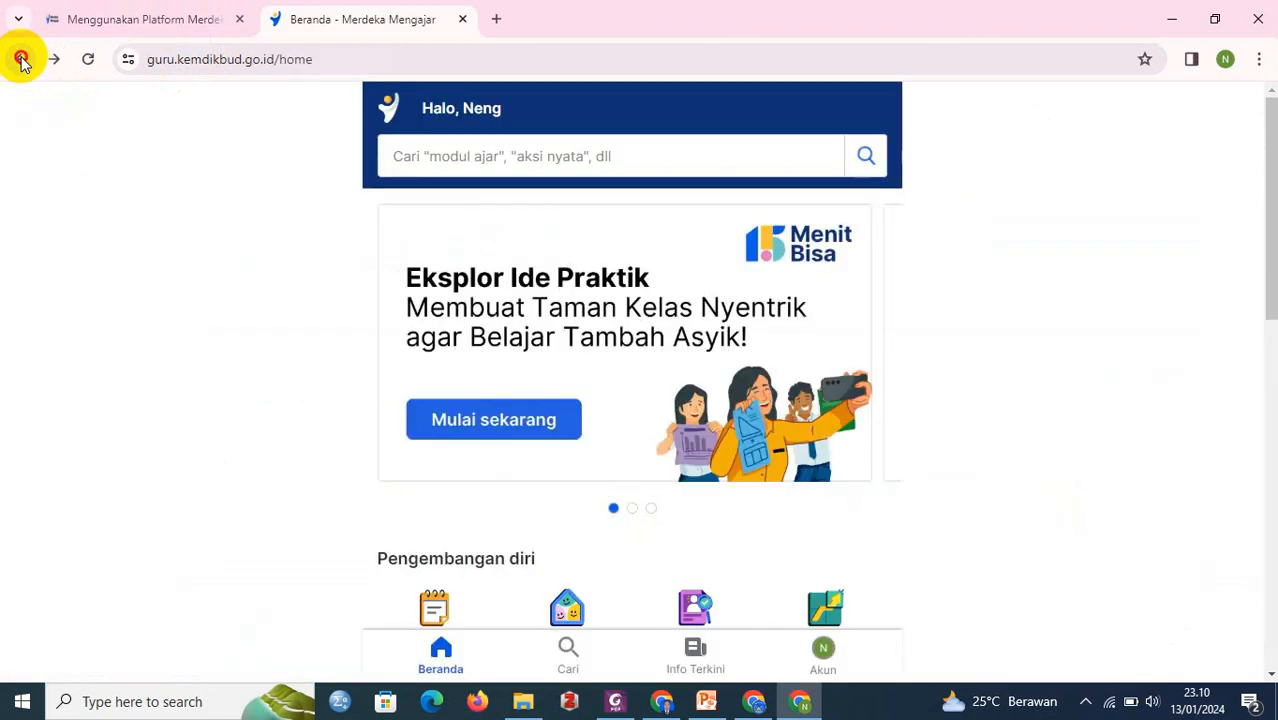
left_click(22, 62)
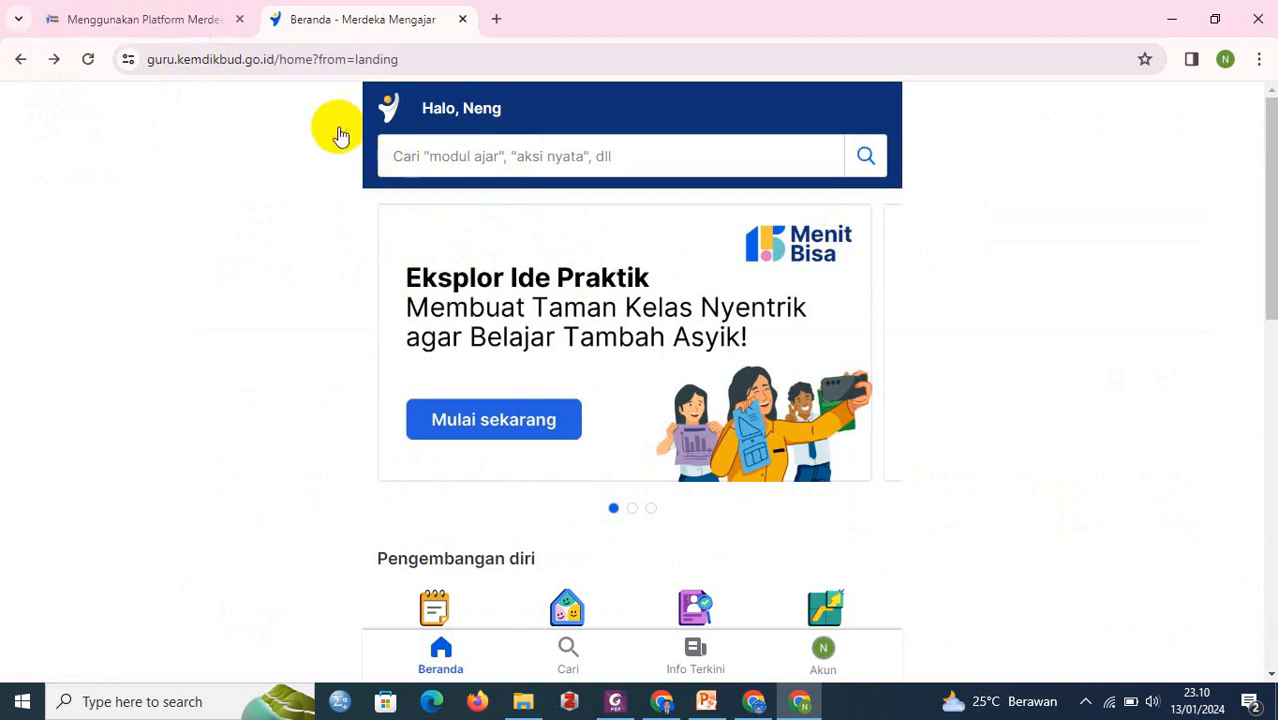
scroll(702, 251, "down", 5)
scroll(603, 210, "up", 5)
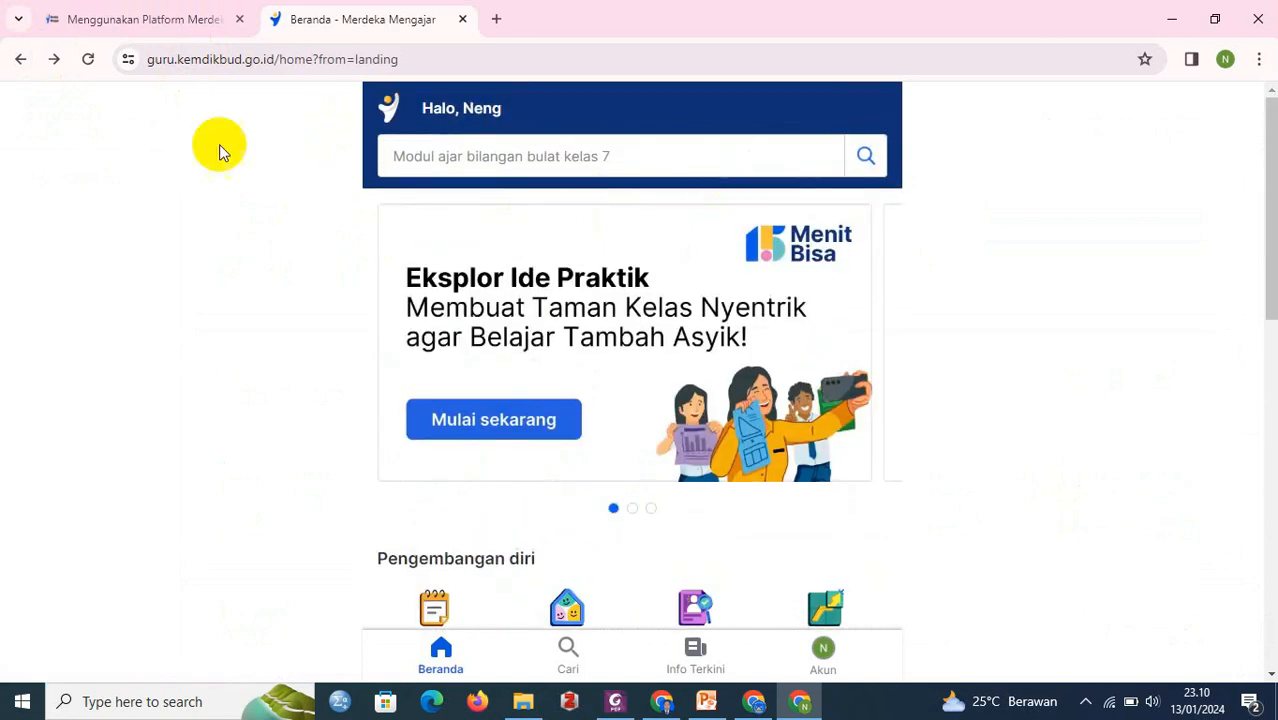
scroll(510, 178, "down", 3)
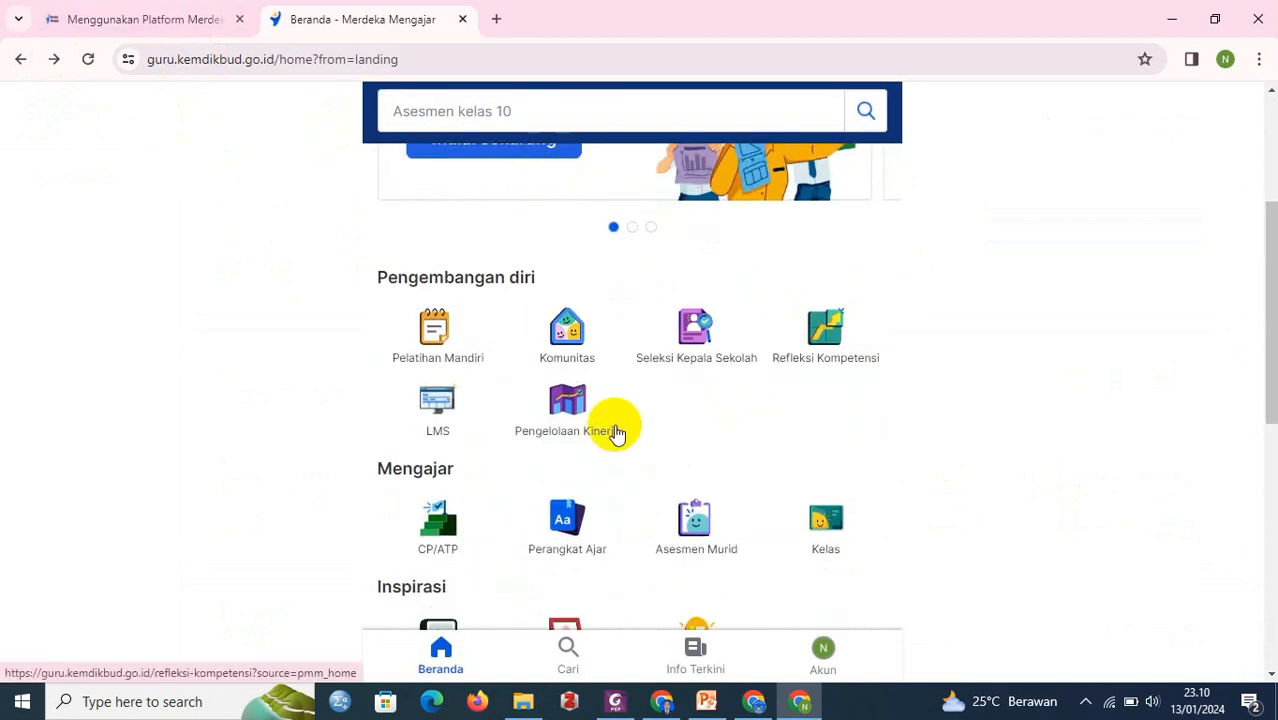
left_click(565, 404)
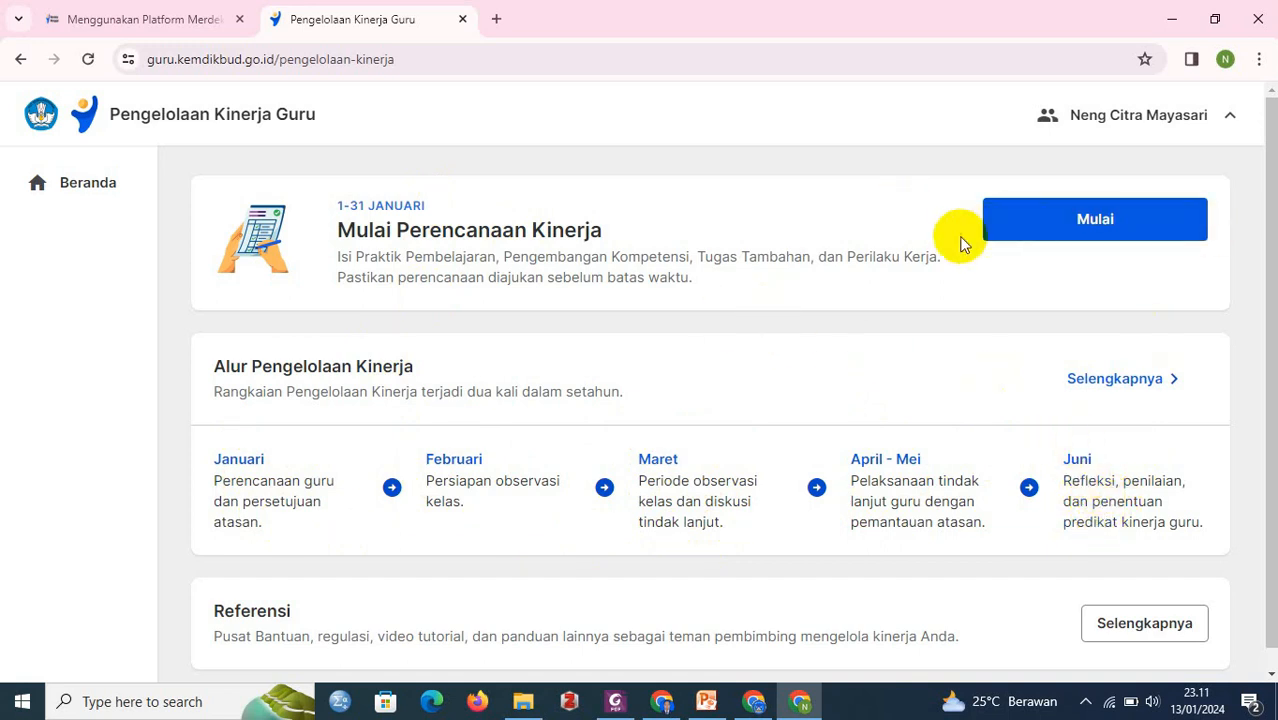
- Start the performance planning (Perencanaan Kinerja) and confirm that the teacher's personal data is correct
left_click(1080, 226)
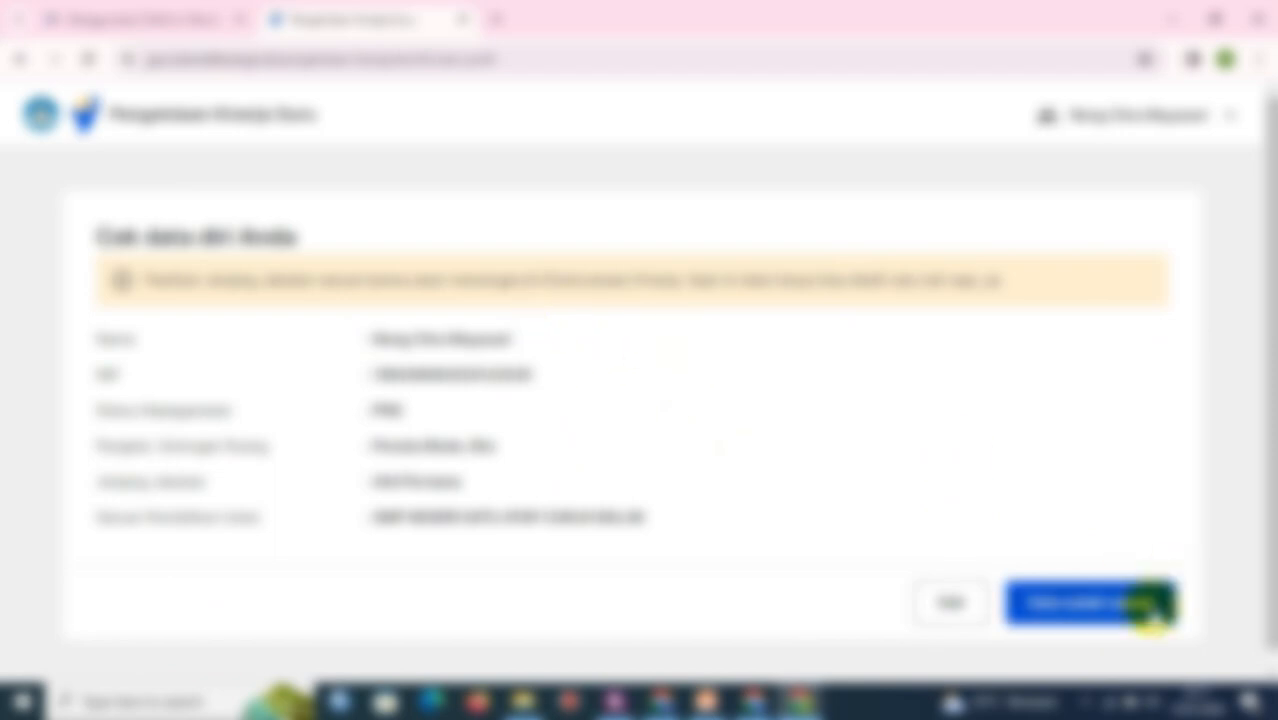
left_click(1075, 602)
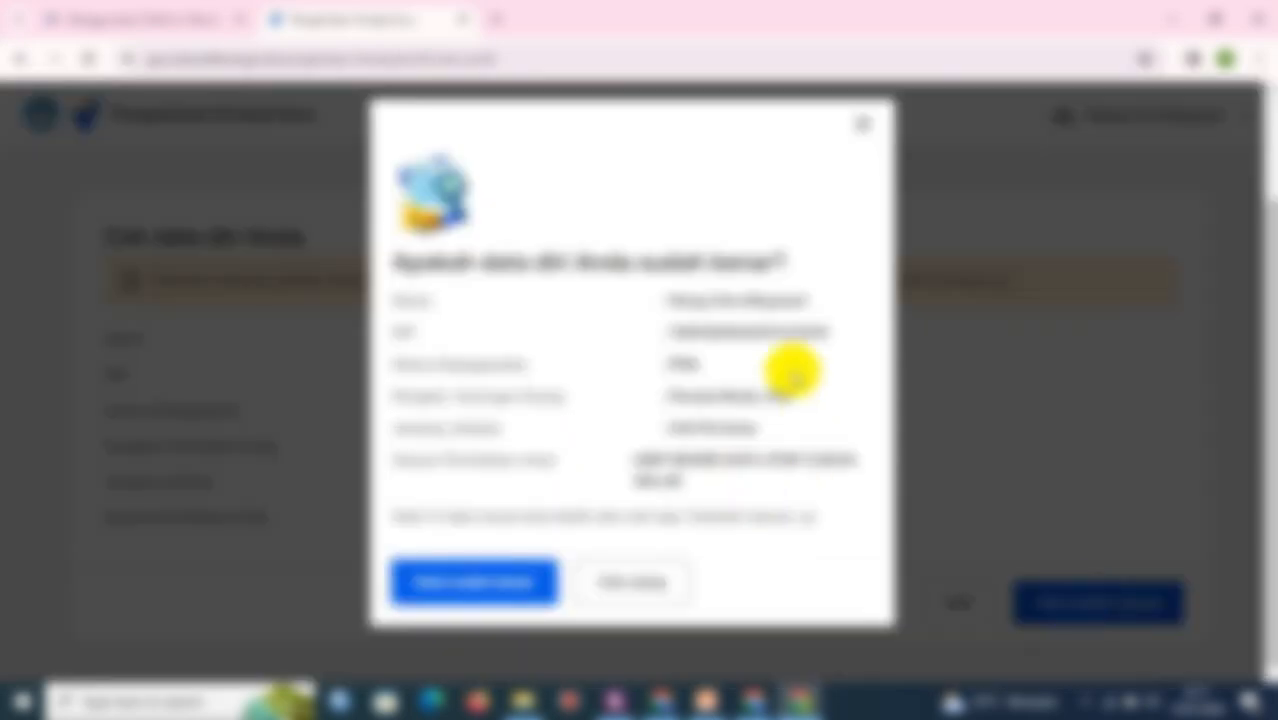
left_click(467, 582)
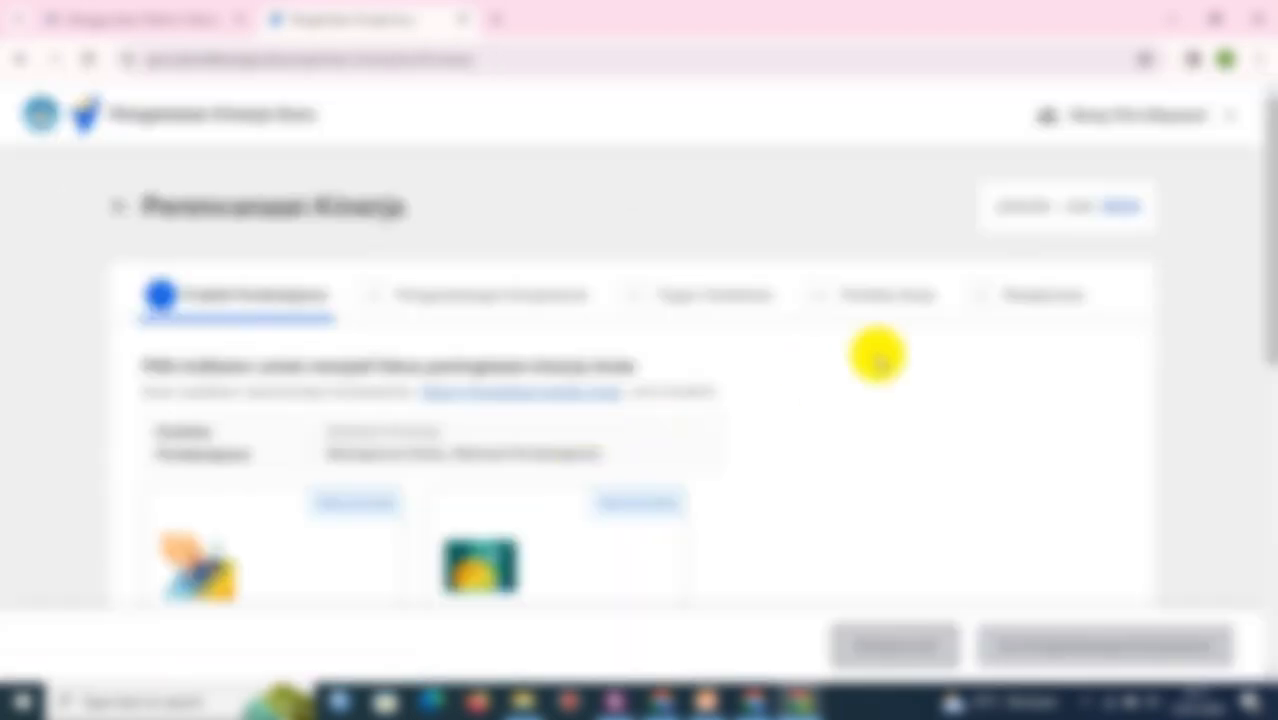
- Review the Praktik Pembelajaran stage, its priority dimensions and the recommended indicator cards
scroll(807, 362, "down", 6)
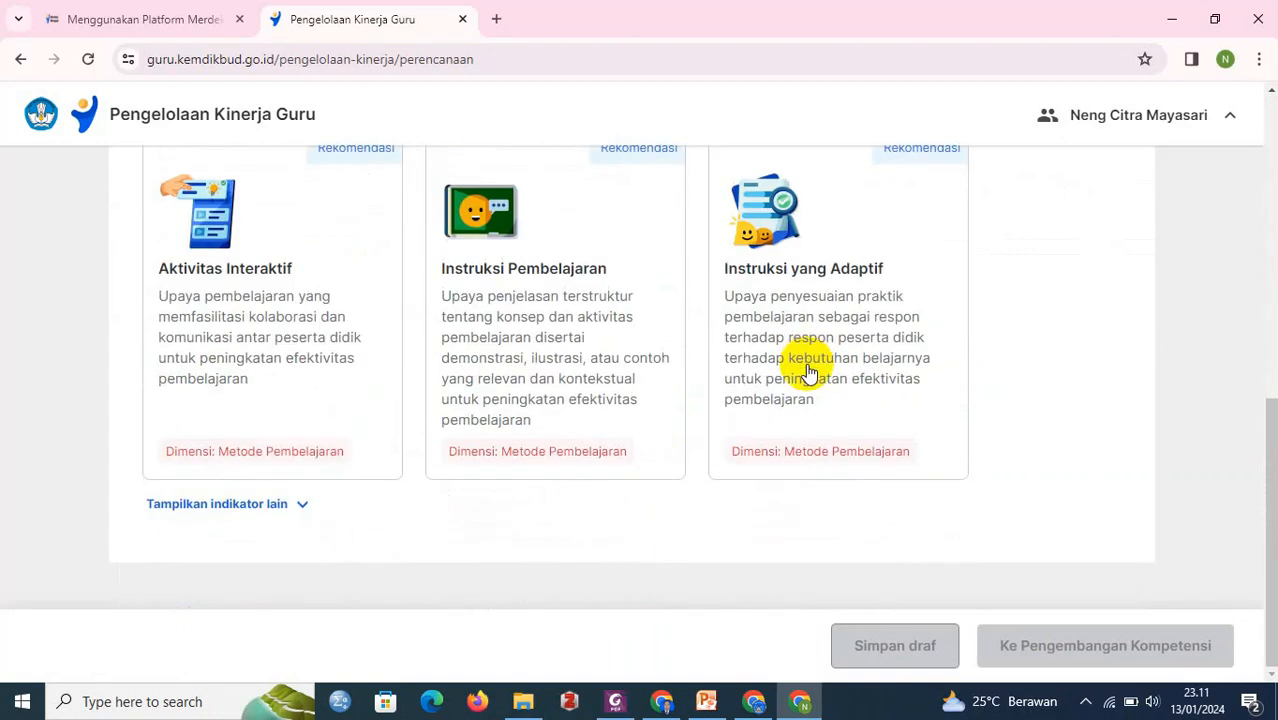
scroll(807, 370, "up", 4)
scroll(807, 368, "up", 3)
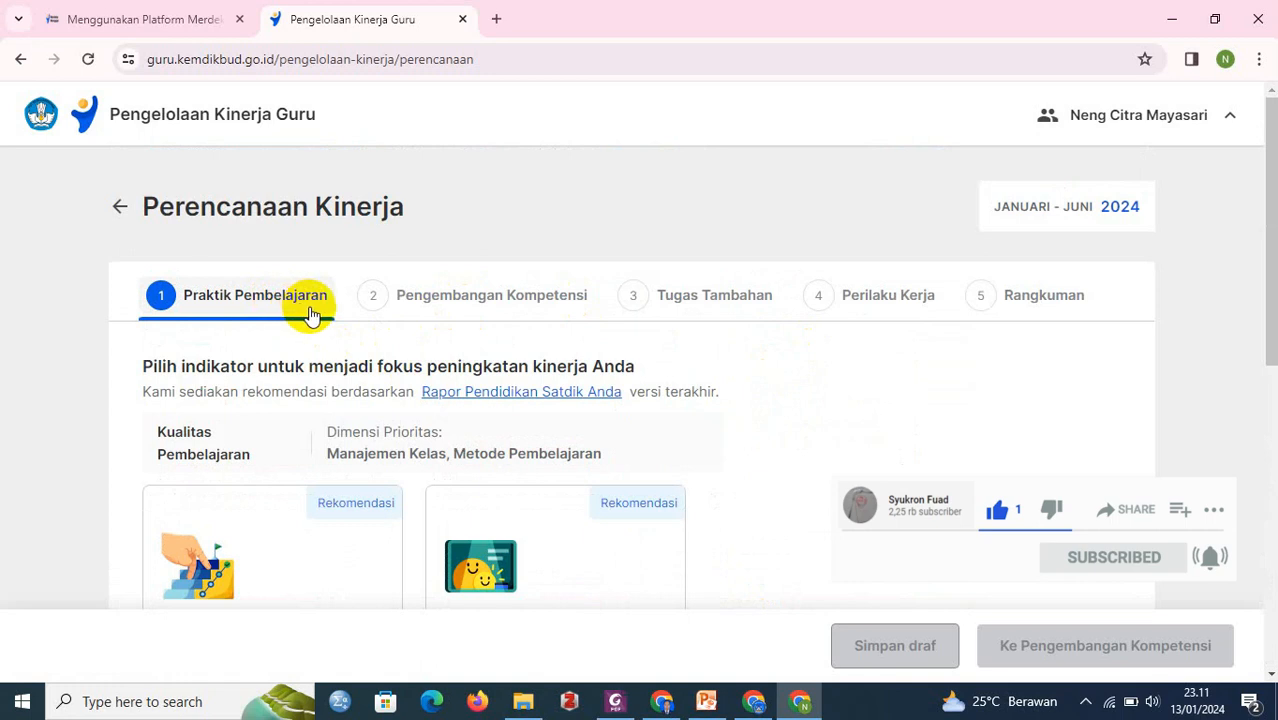
scroll(340, 325, "down", 1)
scroll(342, 328, "up", 1)
scroll(343, 333, "down", 1)
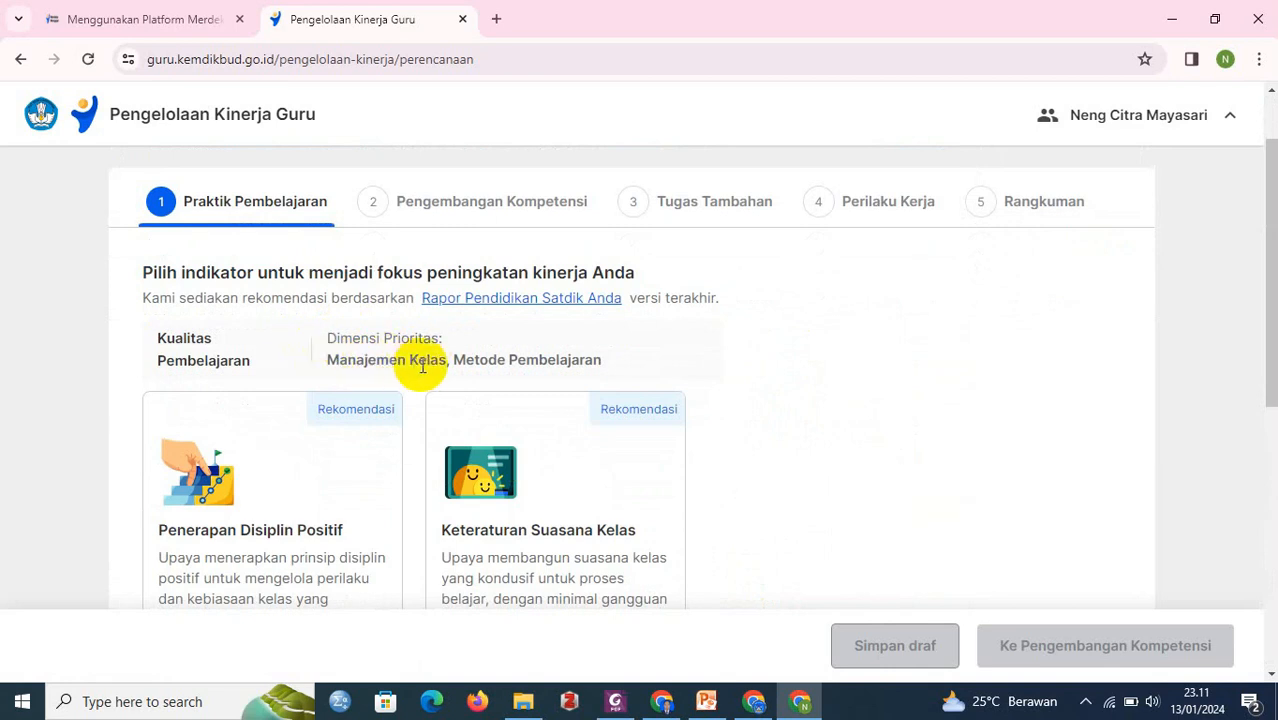
scroll(402, 350, "down", 2)
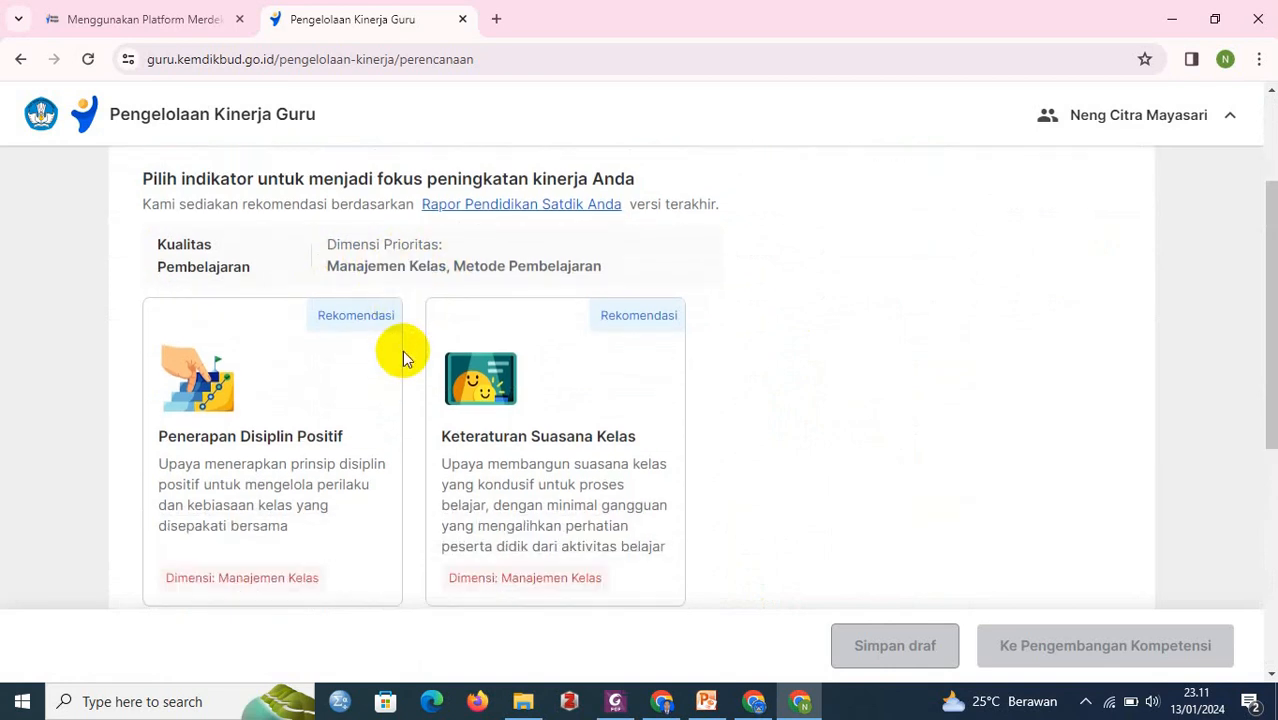
scroll(402, 349, "up", 2)
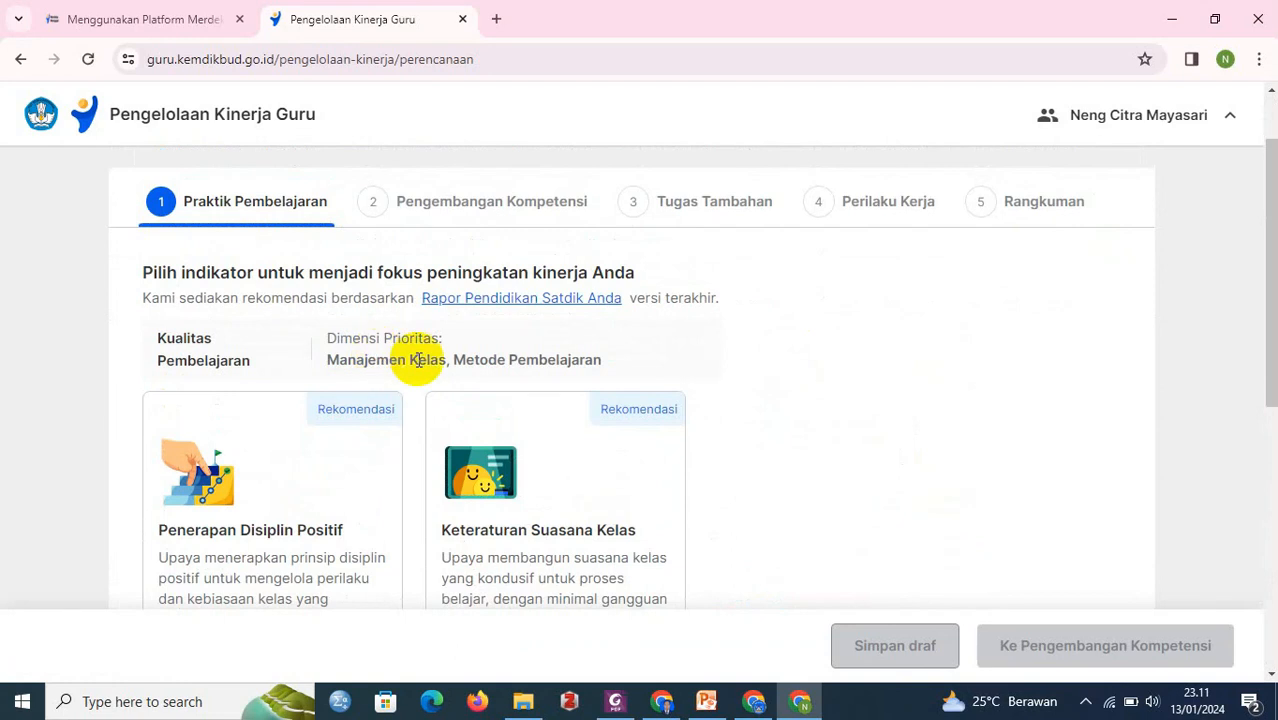
scroll(516, 363, "down", 5)
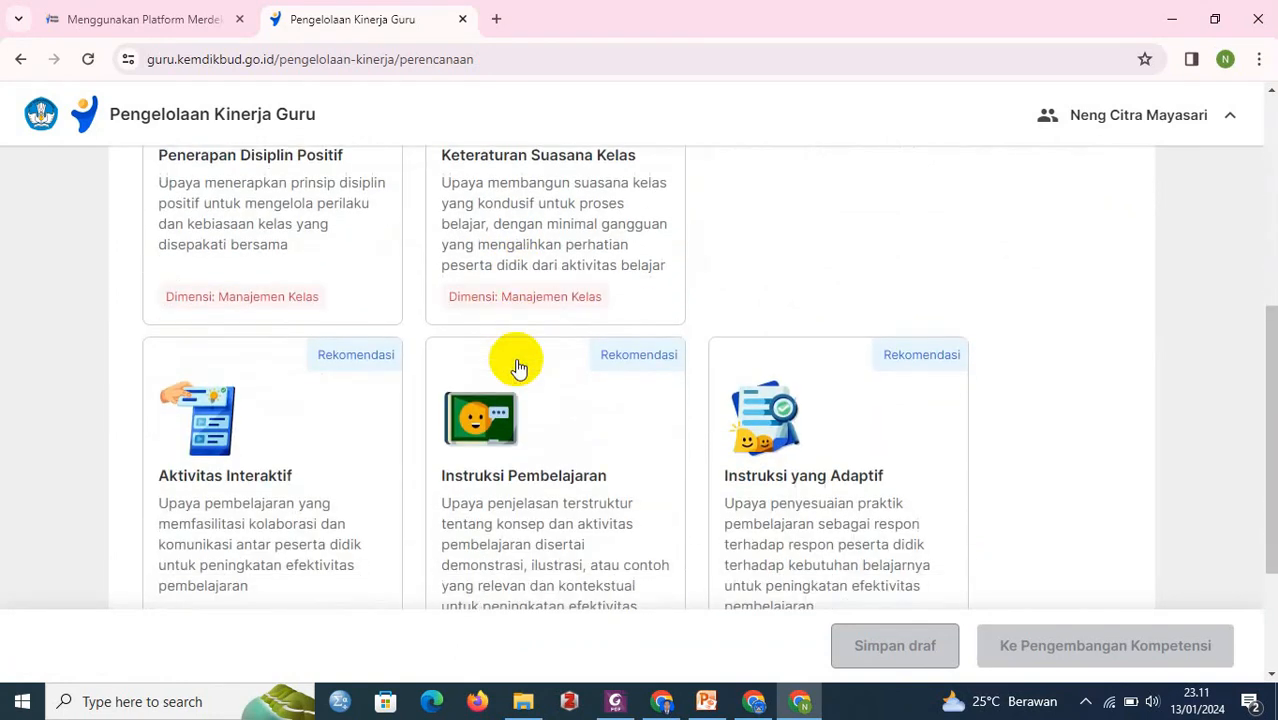
scroll(516, 367, "down", 1)
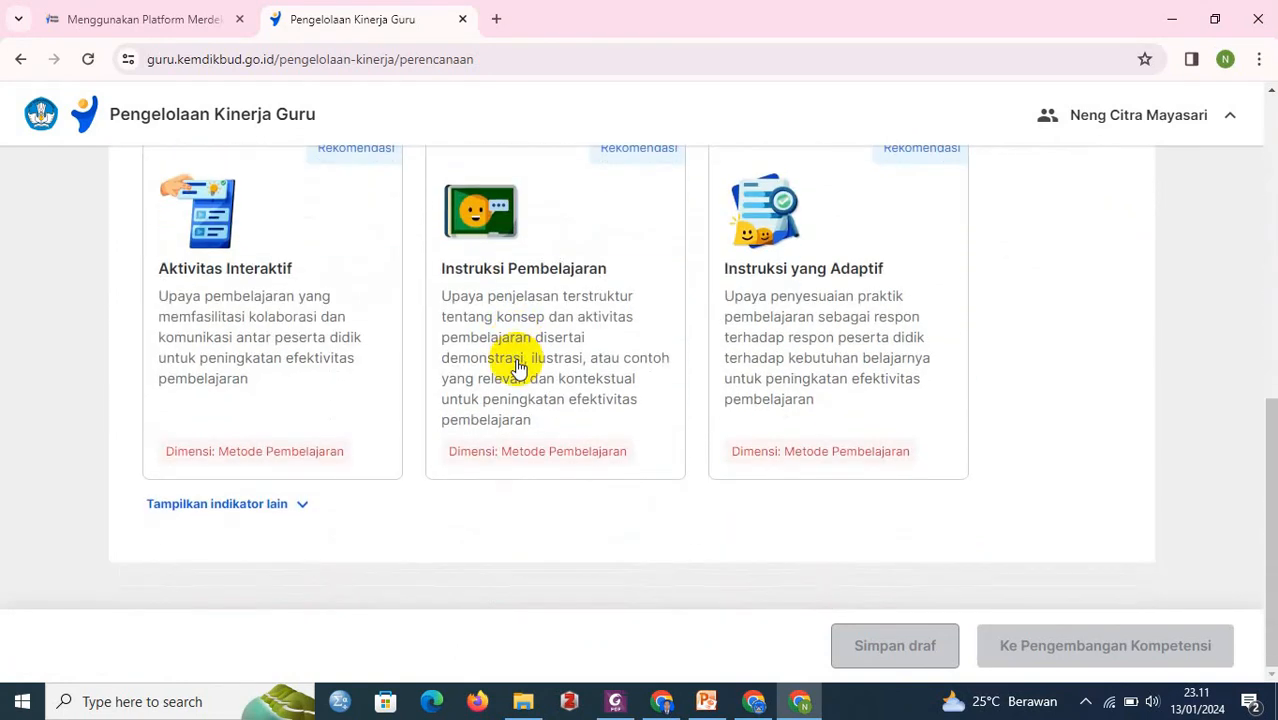
- Show the other, non-recommended indicators and examine them alongside the recommended Manajemen Kelas and Metode Pembelajaran ones
left_click(308, 512)
scroll(759, 600, "down", 3)
scroll(759, 605, "up", 5)
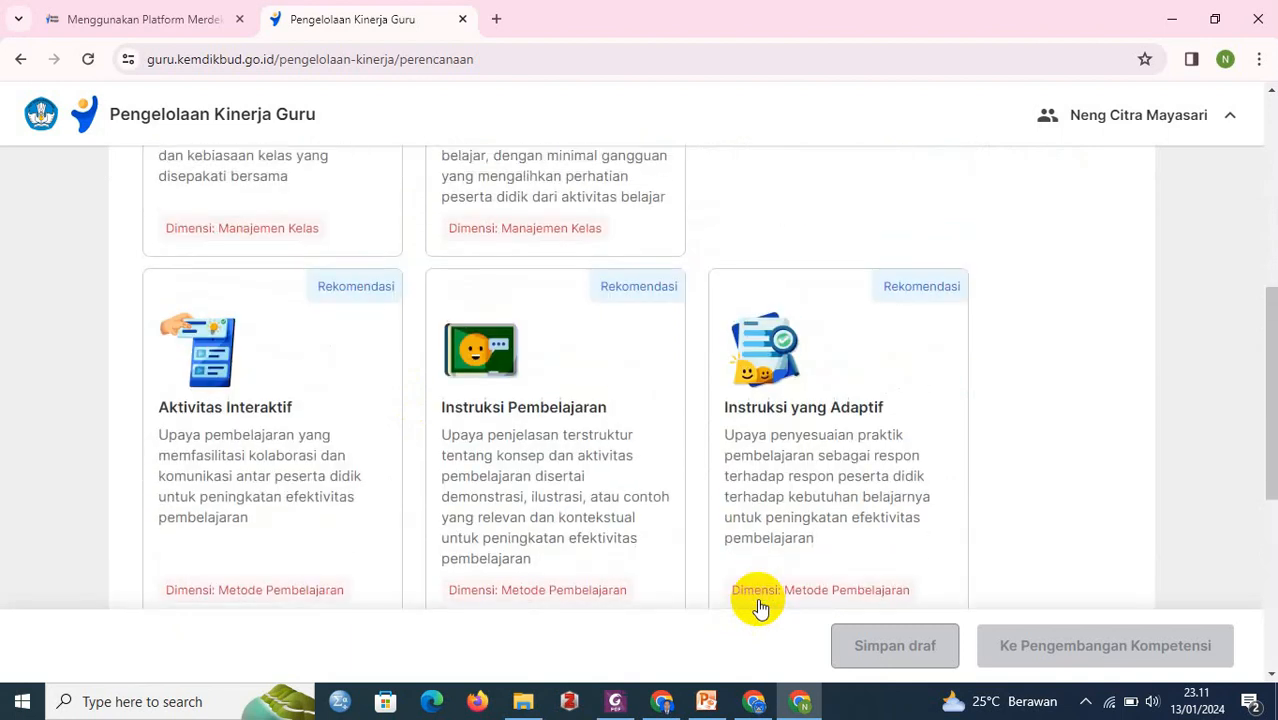
scroll(759, 600, "up", 3)
scroll(531, 570, "down", 1)
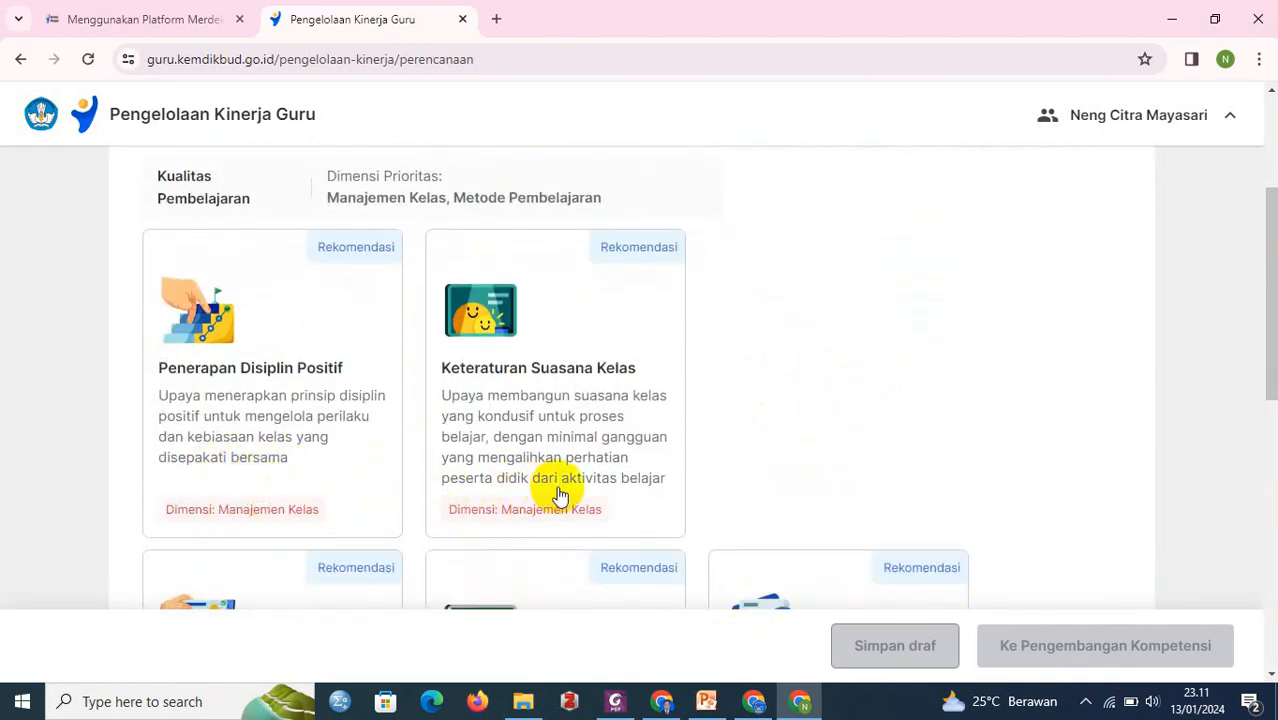
scroll(490, 485, "down", 3)
scroll(300, 570, "down", 2)
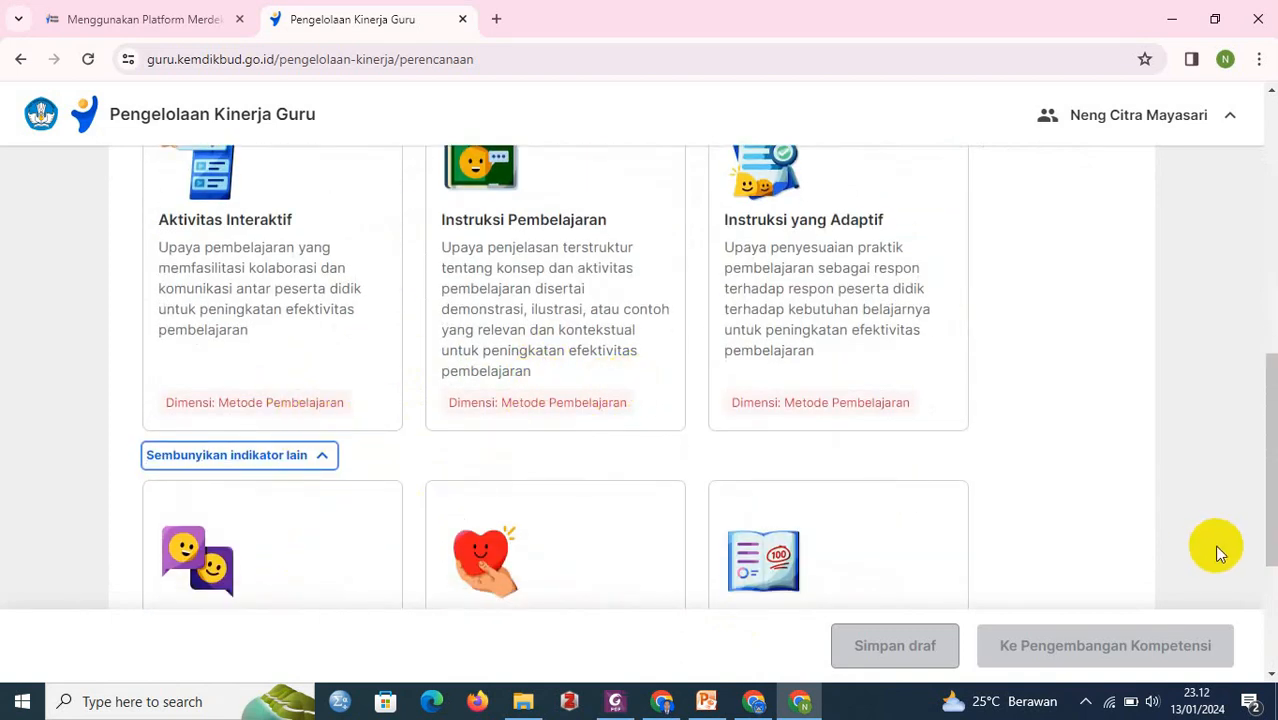
scroll(1221, 565, "down", 3)
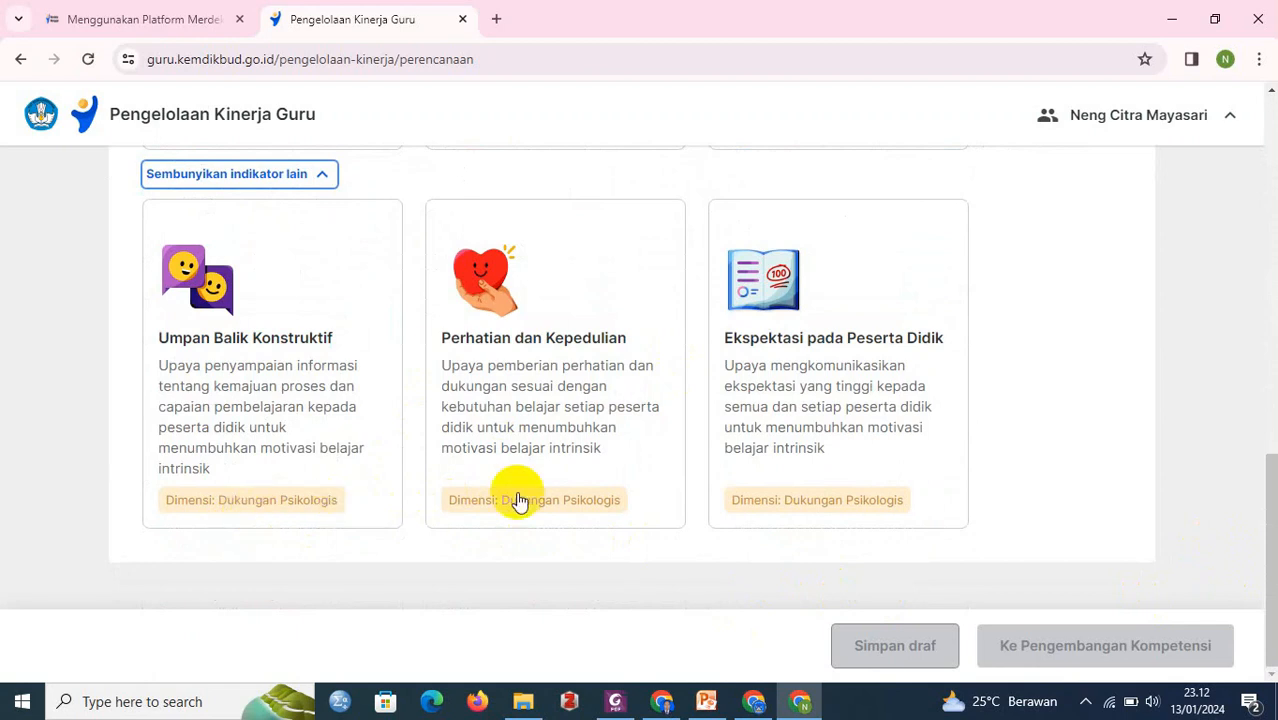
scroll(766, 470, "up", 4)
scroll(766, 470, "up", 6)
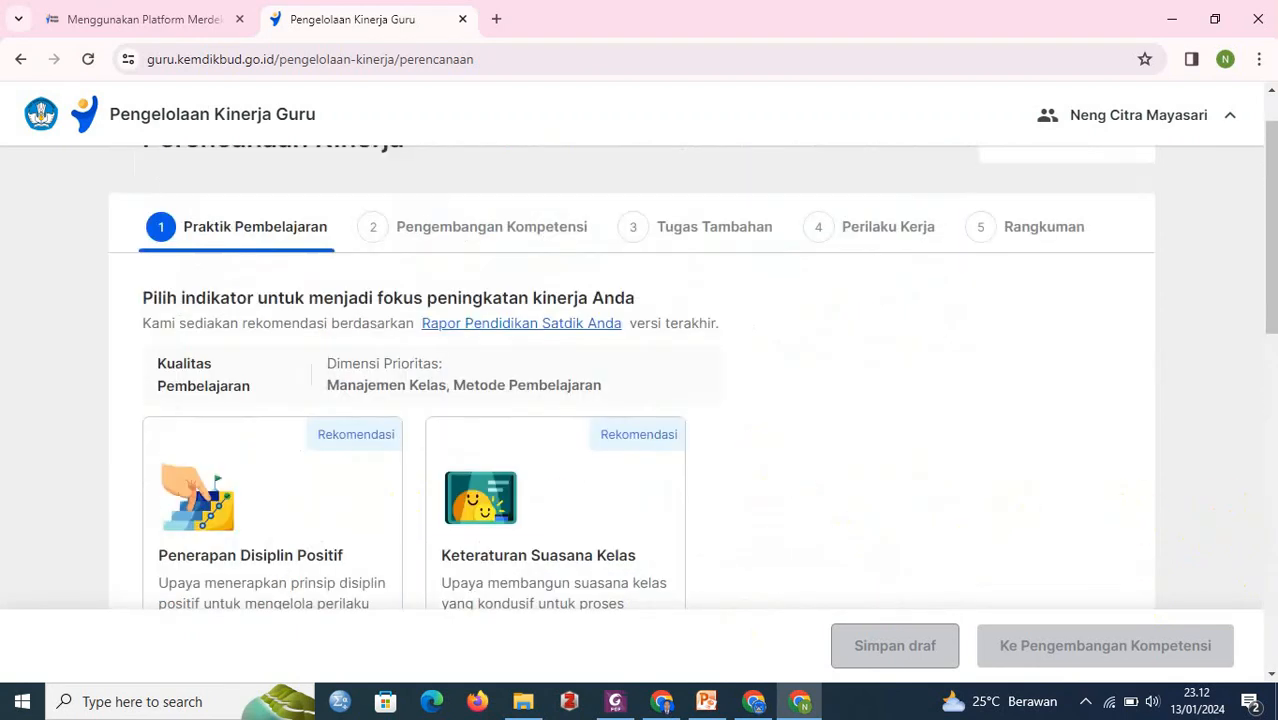
scroll(591, 477, "down", 1)
scroll(453, 368, "down", 2)
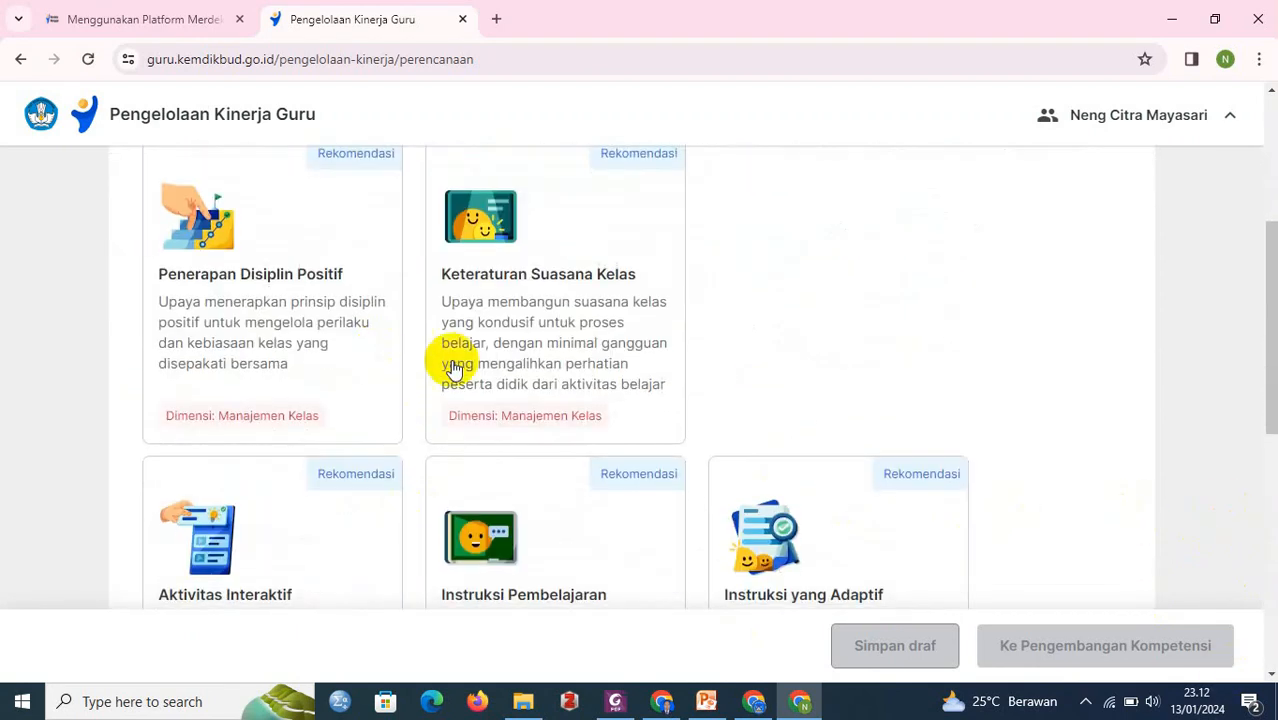
scroll(310, 305, "up", 2)
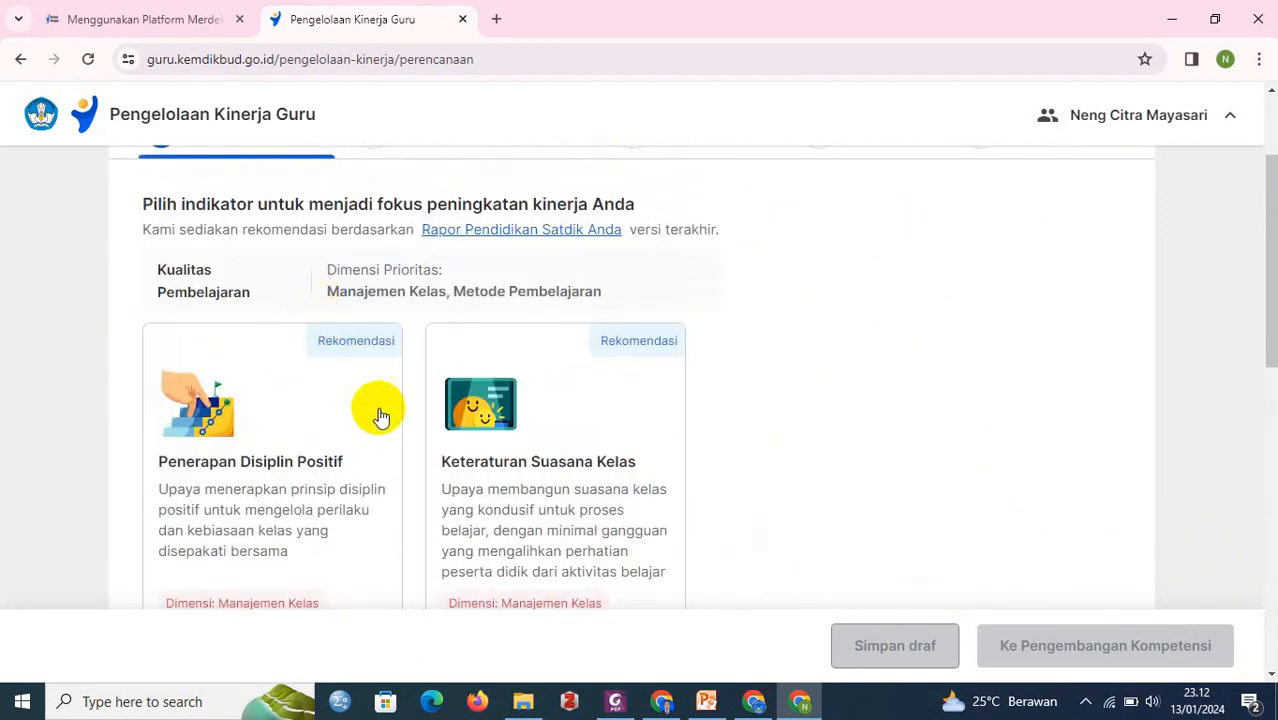
scroll(207, 251, "up", 1)
scroll(207, 251, "up", 2)
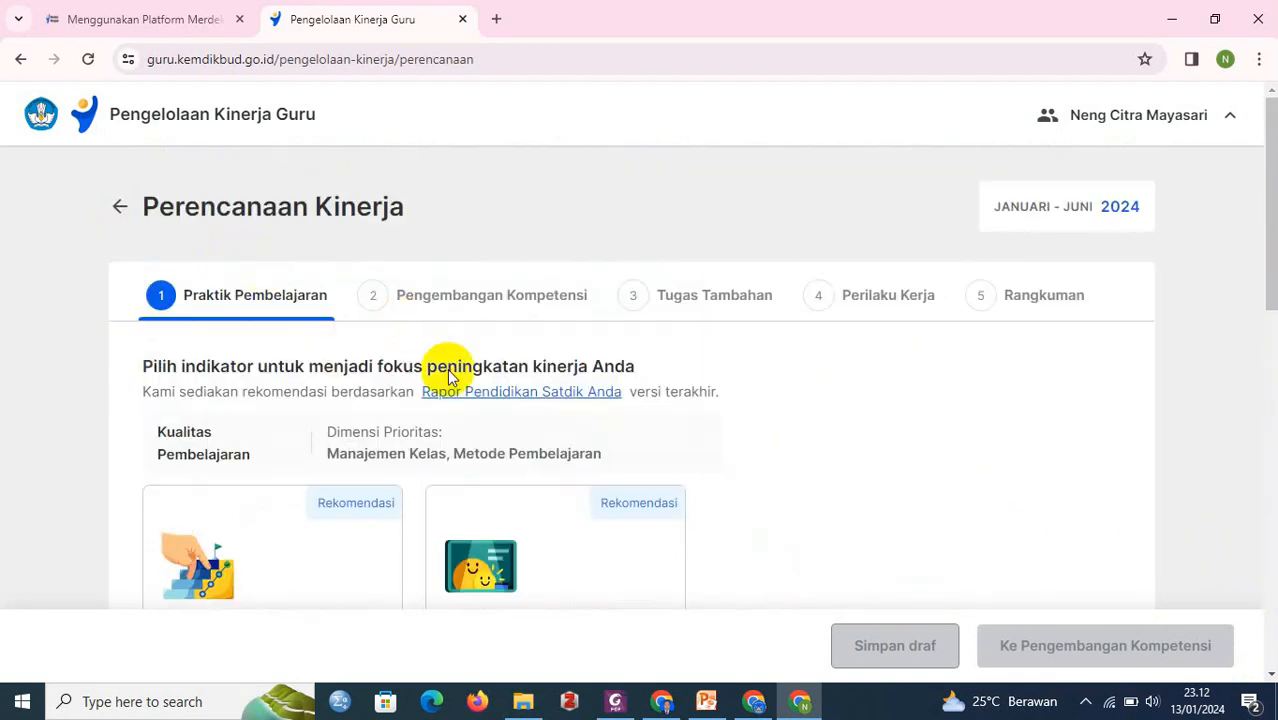
scroll(462, 578, "down", 3)
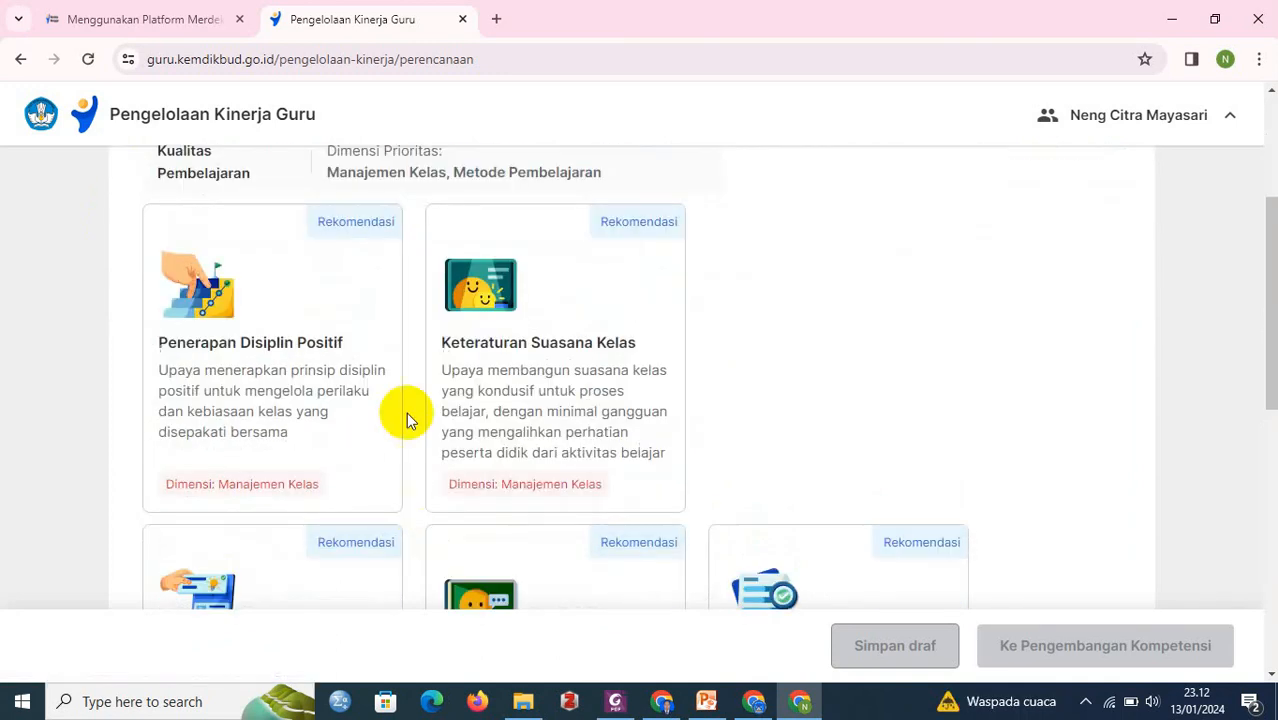
- Open the Rapor Pendidikan Satdik summary, check the rating of each Kualitas Pembelajaran dimension, and dismiss it
scroll(408, 408, "up", 2)
left_click(483, 297)
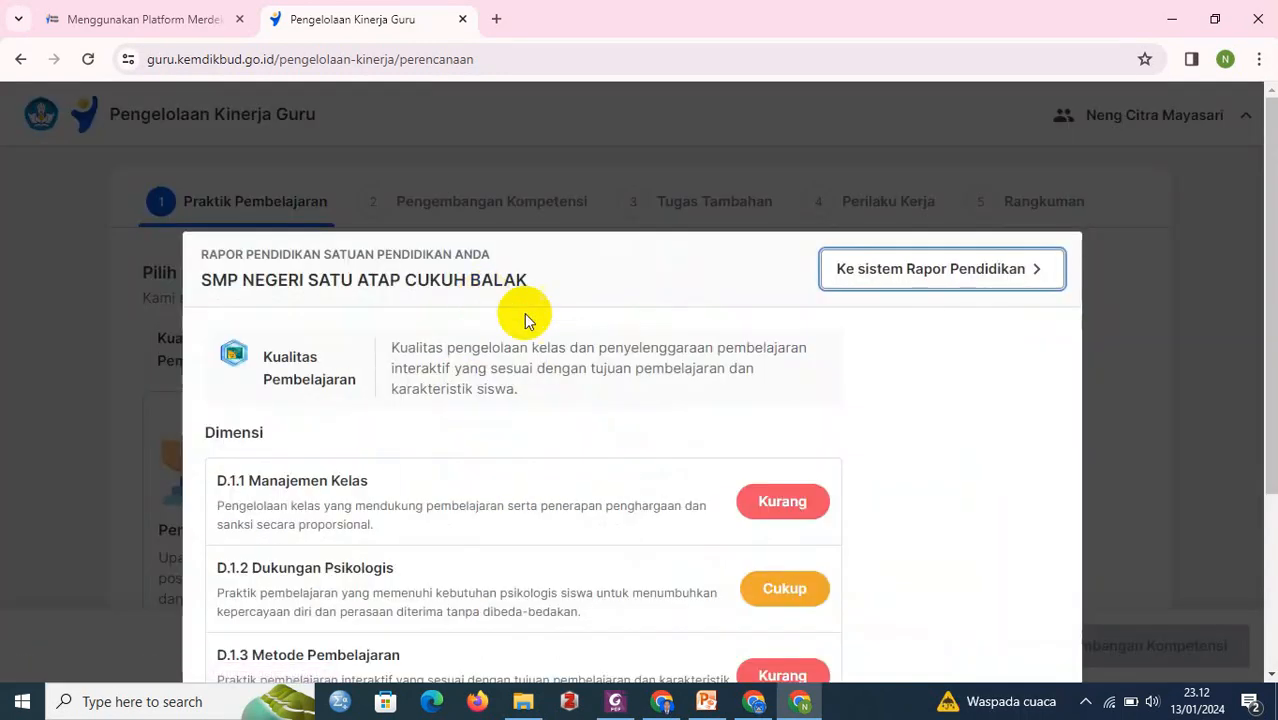
scroll(747, 434, "down", 2)
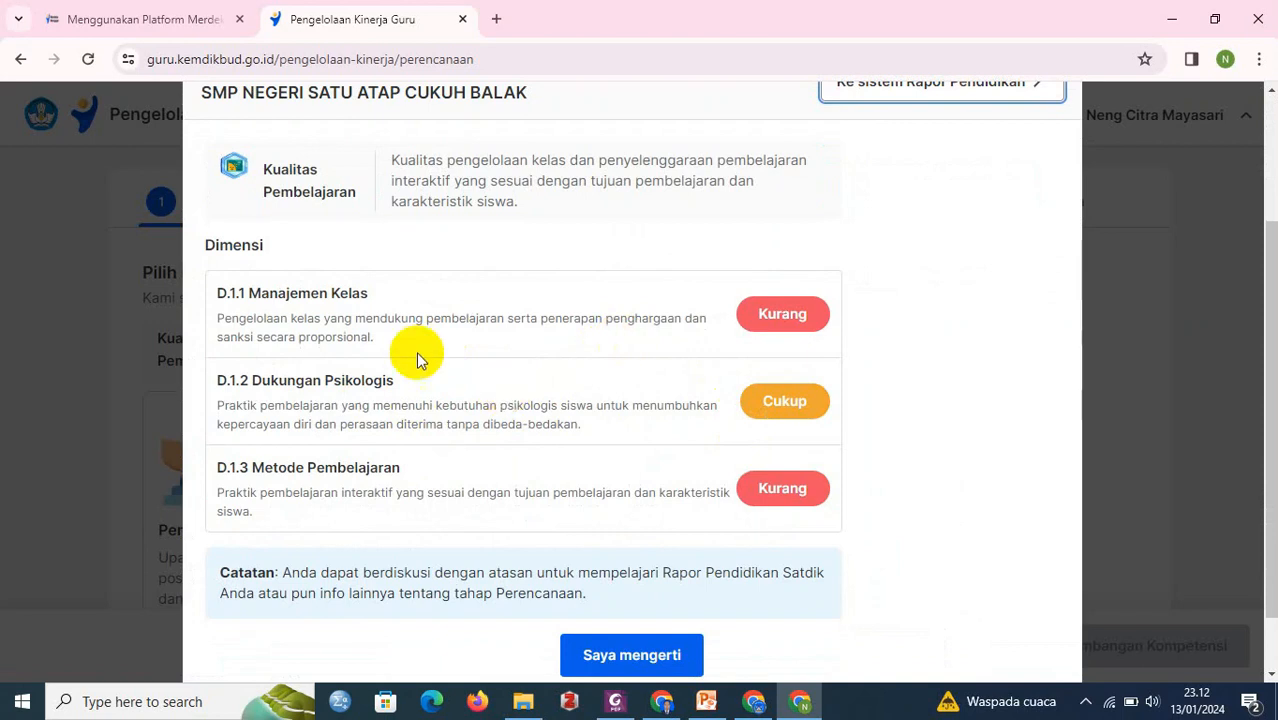
scroll(800, 332, "down", 1)
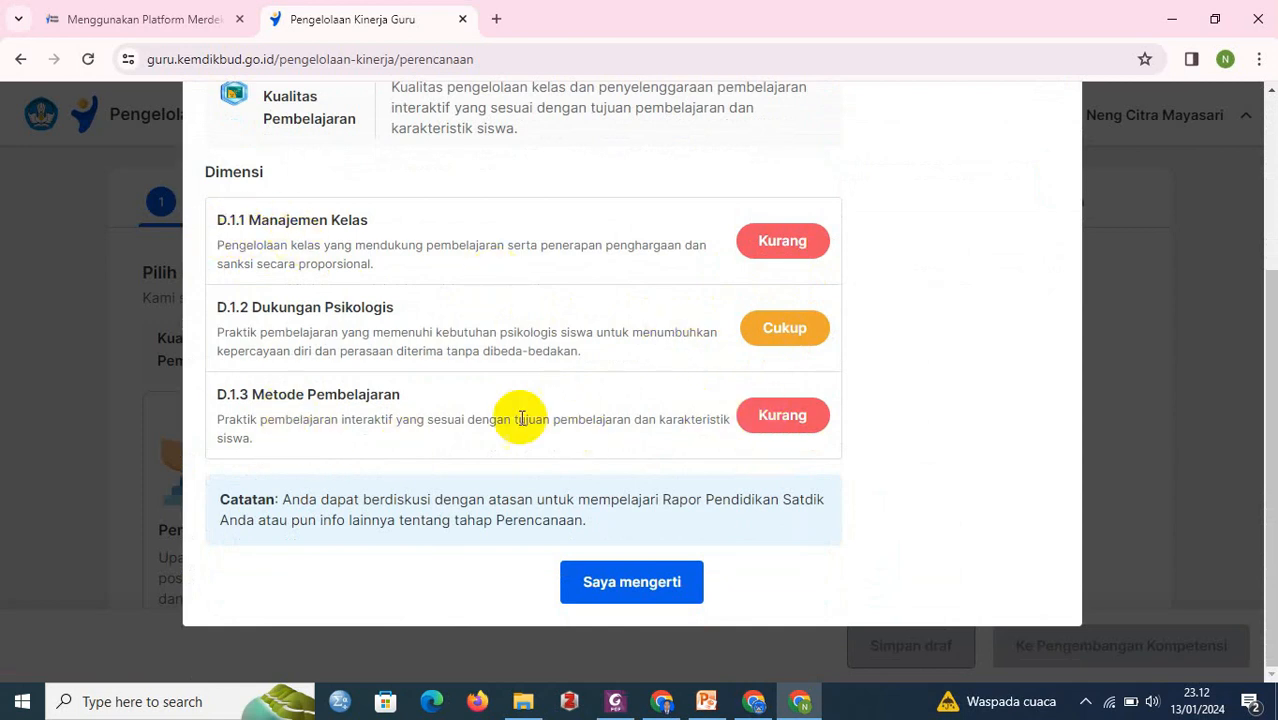
left_click(637, 590)
- Compare the recommended indicators for Manajemen Kelas and Metode Pembelajaran to decide on a performance focus
scroll(582, 508, "down", 1)
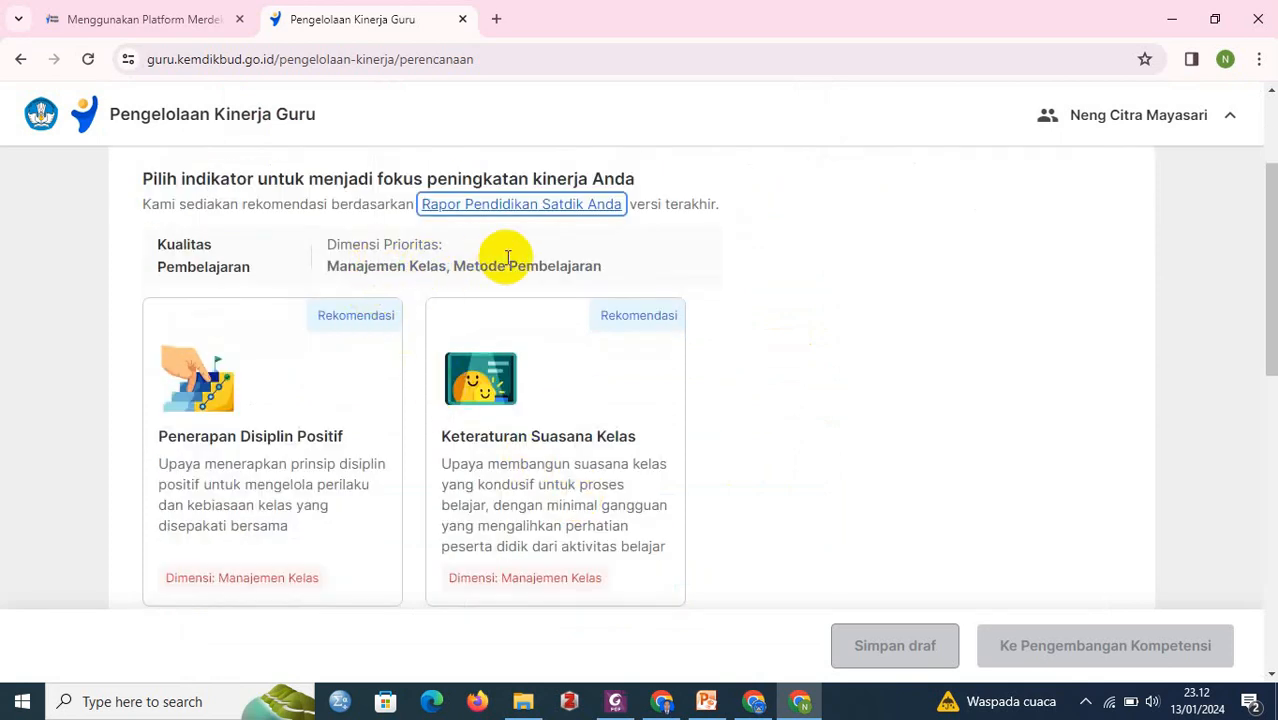
scroll(599, 322, "down", 2)
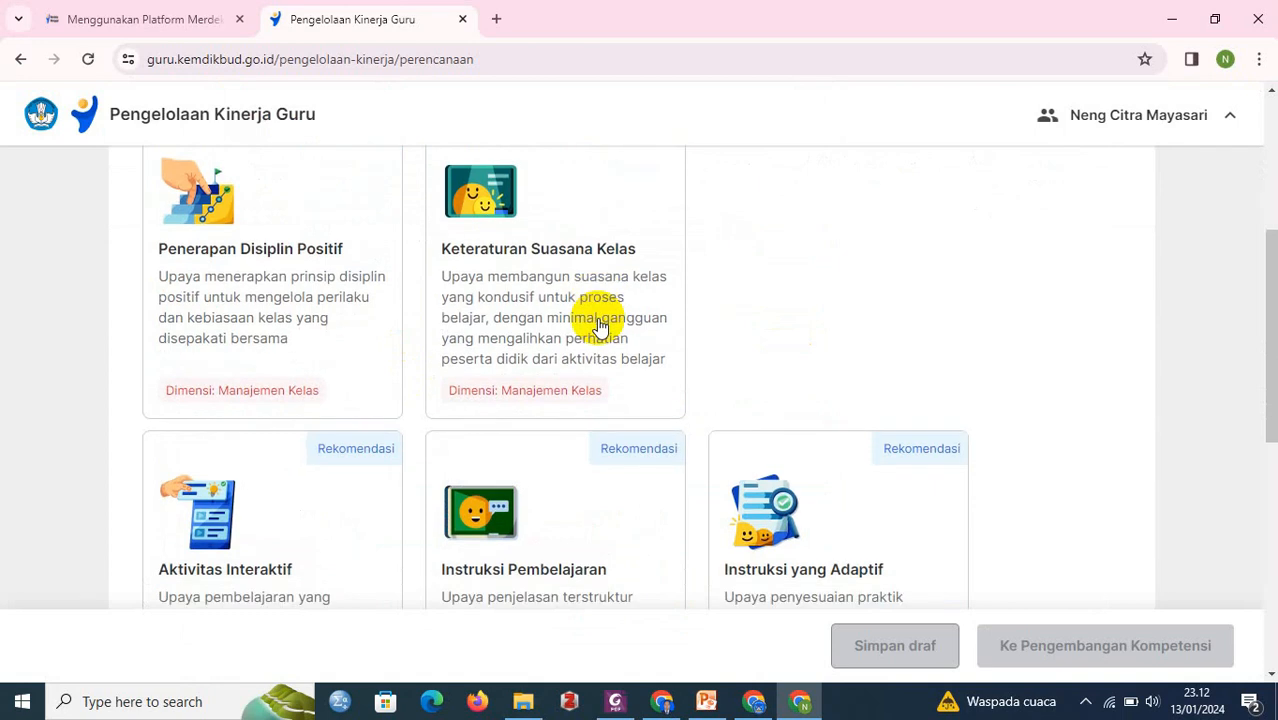
scroll(285, 234, "down", 2)
scroll(285, 277, "up", 2)
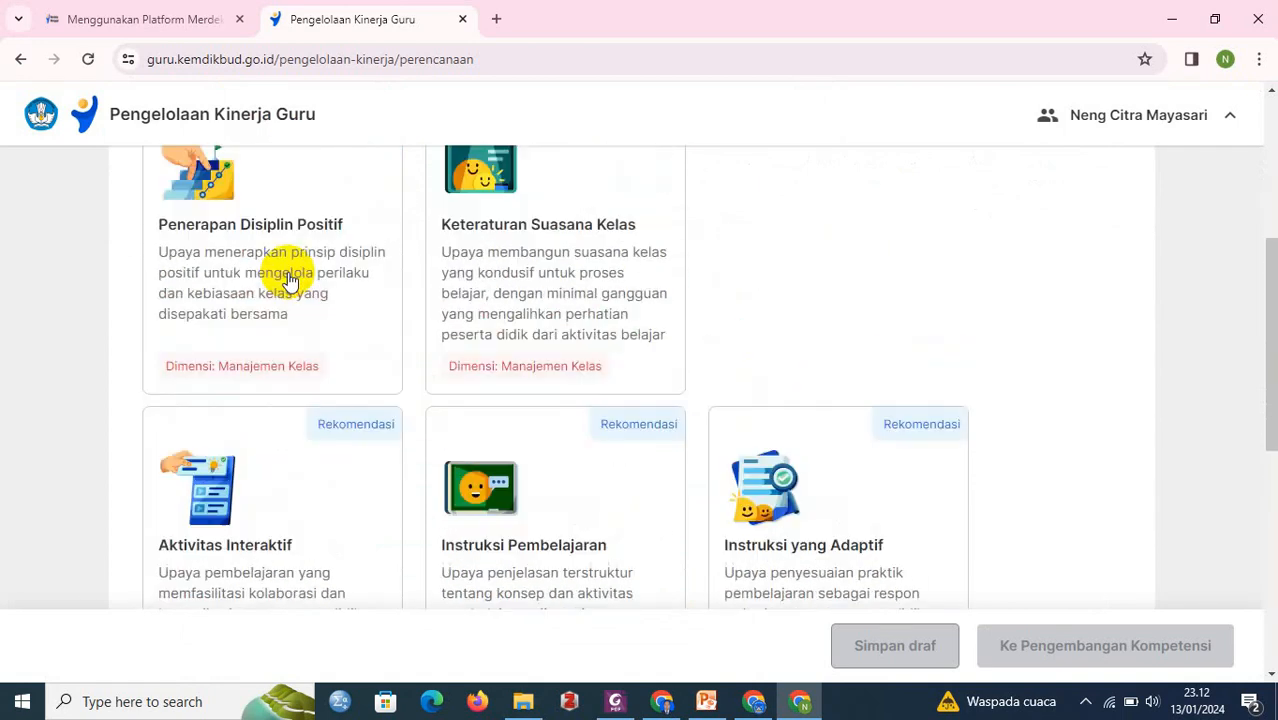
scroll(434, 337, "down", 3)
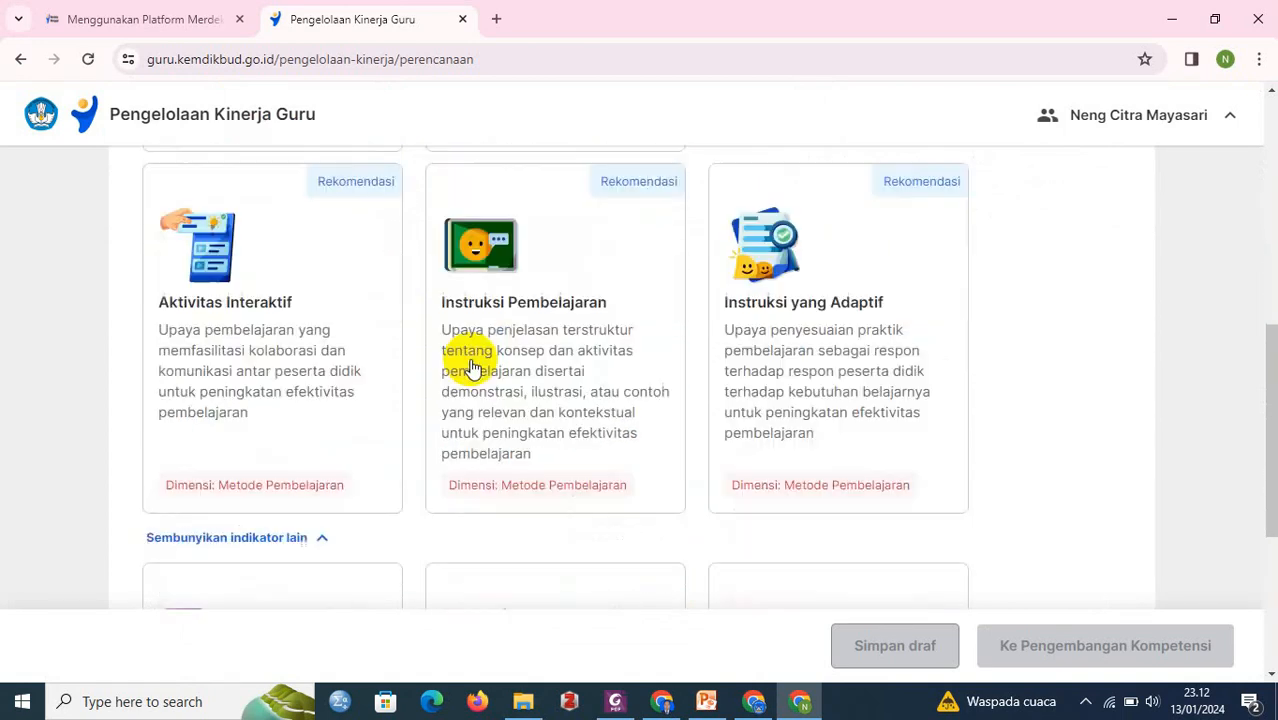
scroll(474, 369, "up", 4)
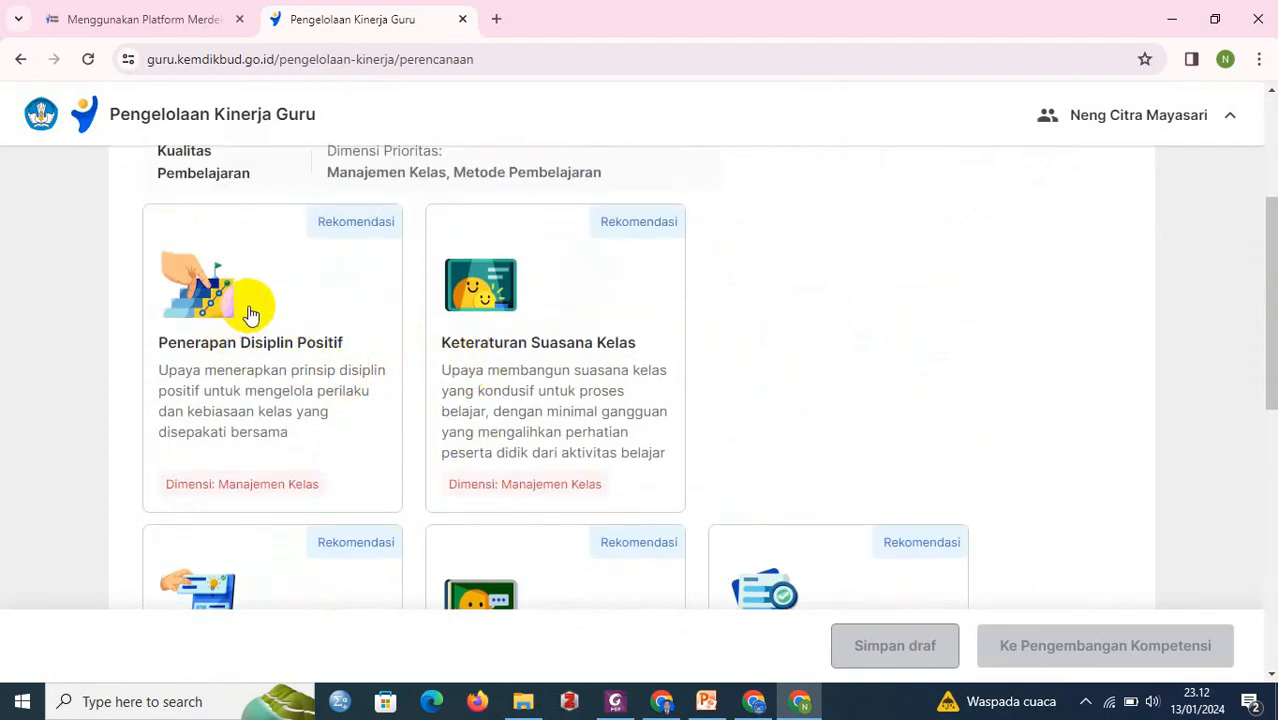
scroll(255, 310, "down", 1)
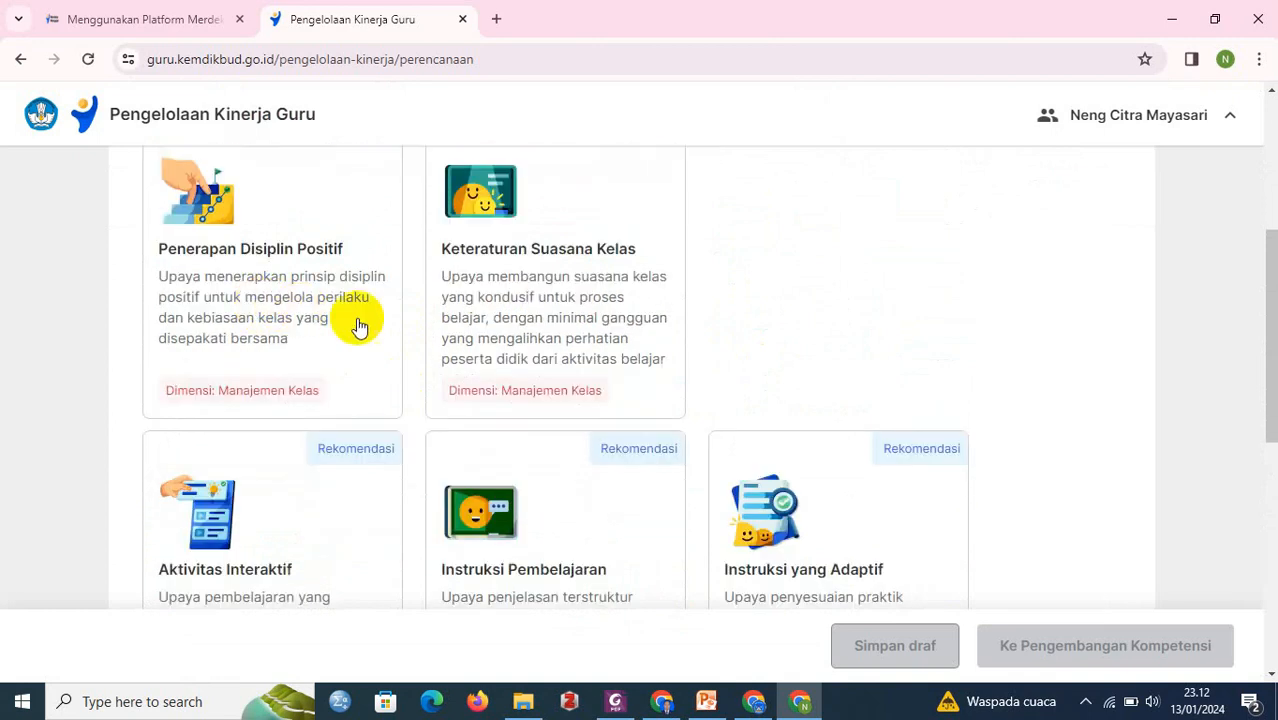
scroll(550, 316, "up", 2)
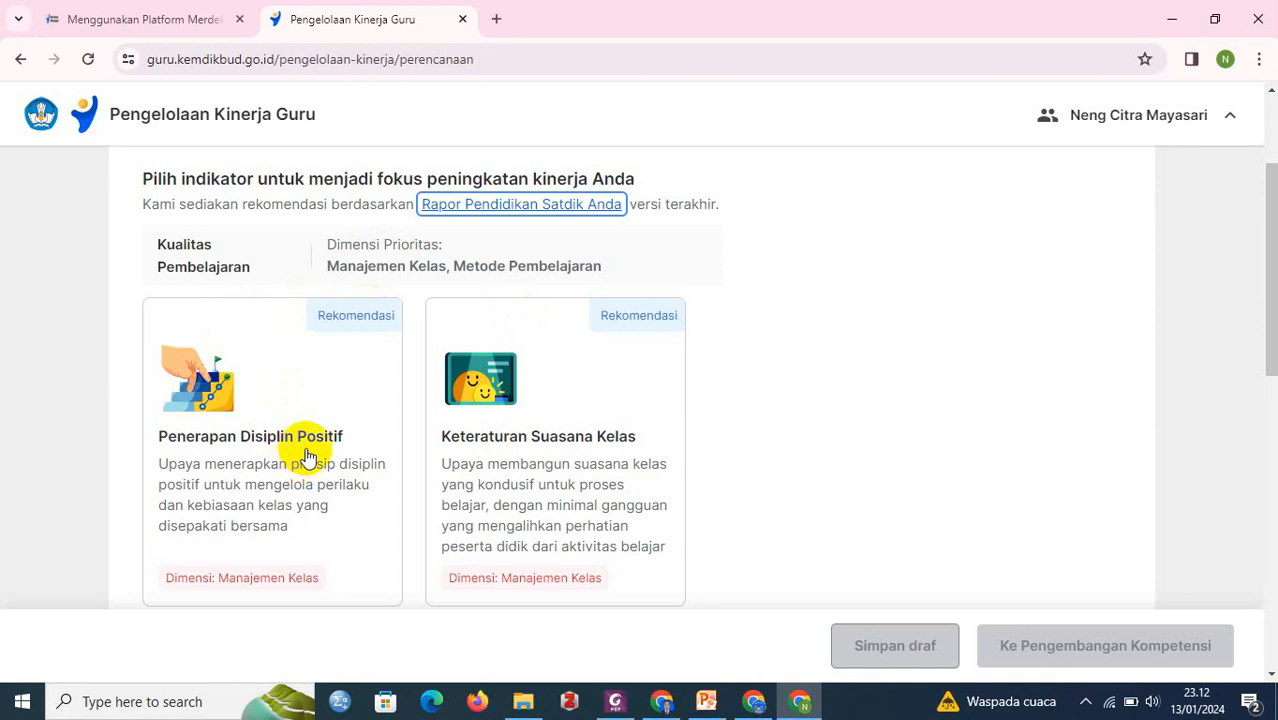
scroll(315, 393, "up", 2)
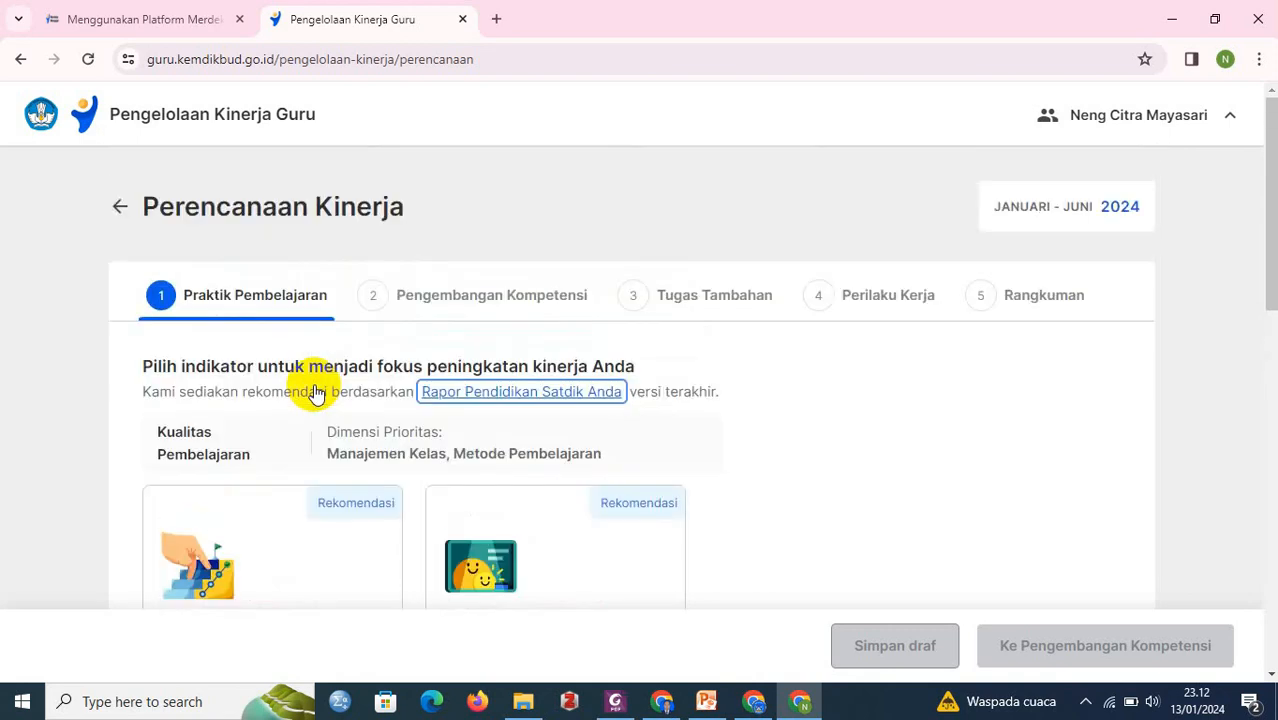
- Reread the descriptions of Penerapan Disiplin Positif, Keteraturan Suasana Kelas and the recommended Metode Pembelajaran indicators against the priority dimensions
scroll(315, 391, "down", 2)
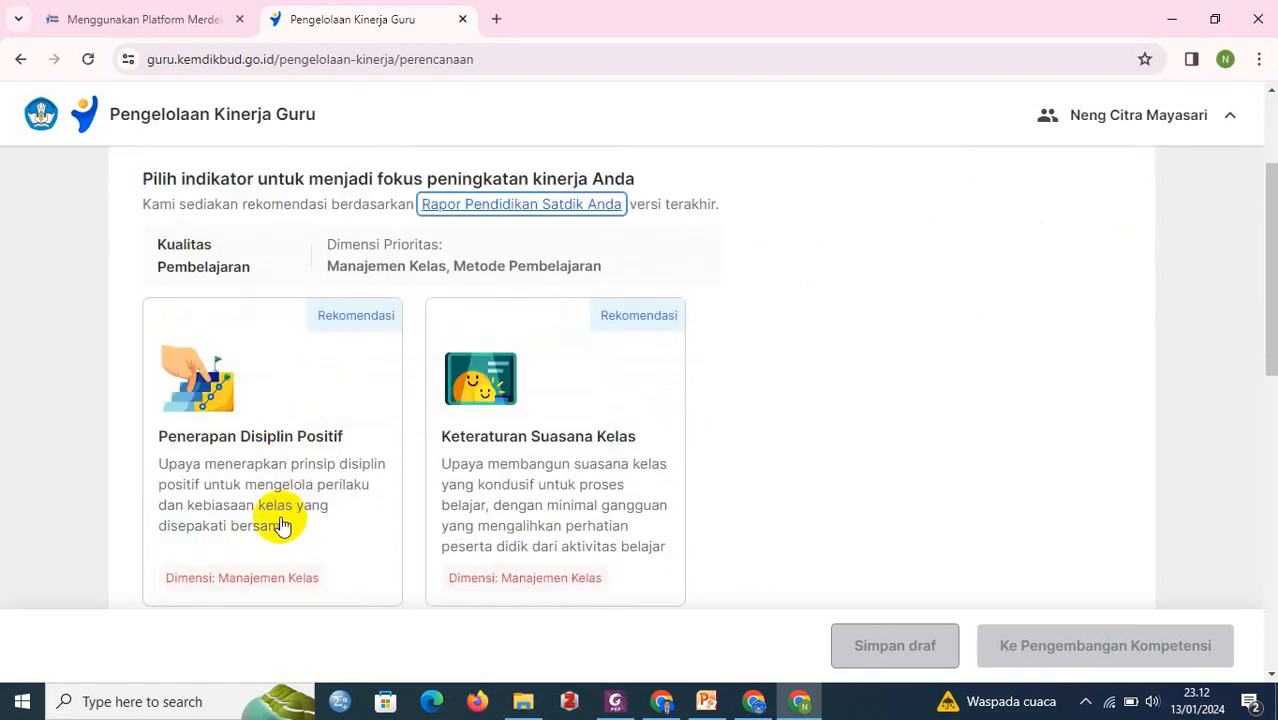
scroll(282, 525, "down", 1)
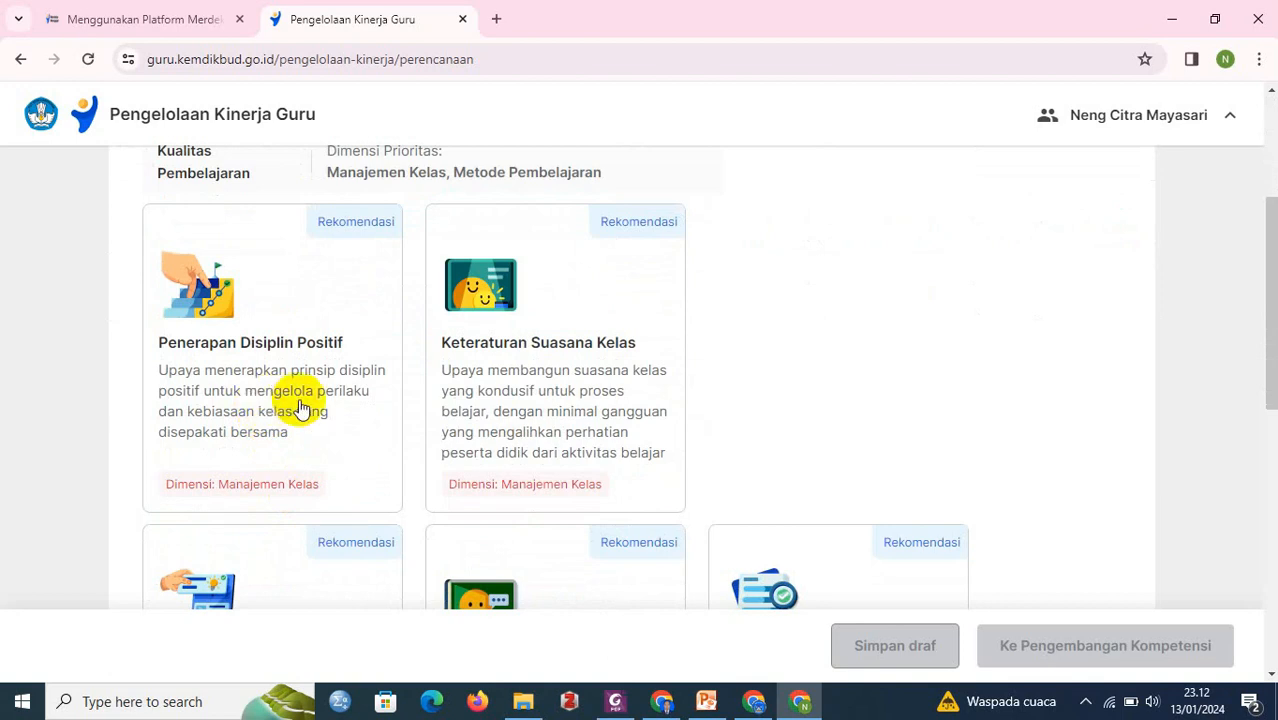
scroll(300, 408, "up", 2)
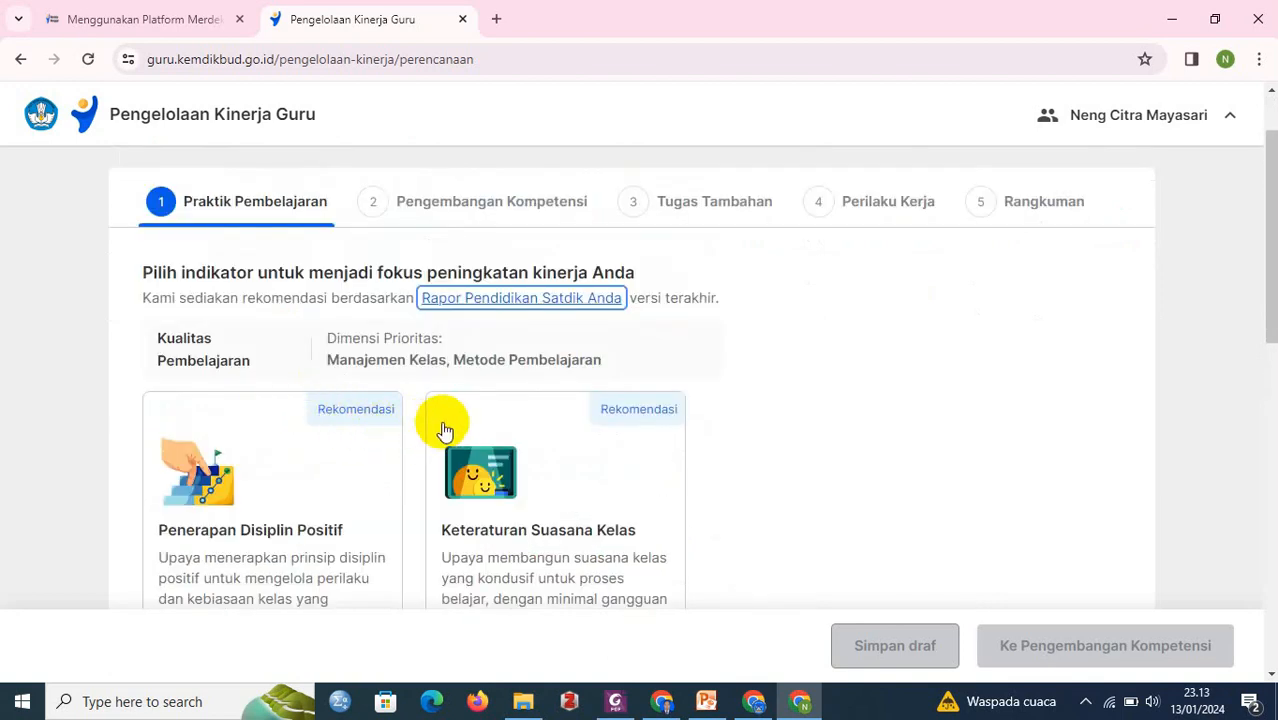
scroll(477, 436, "down", 2)
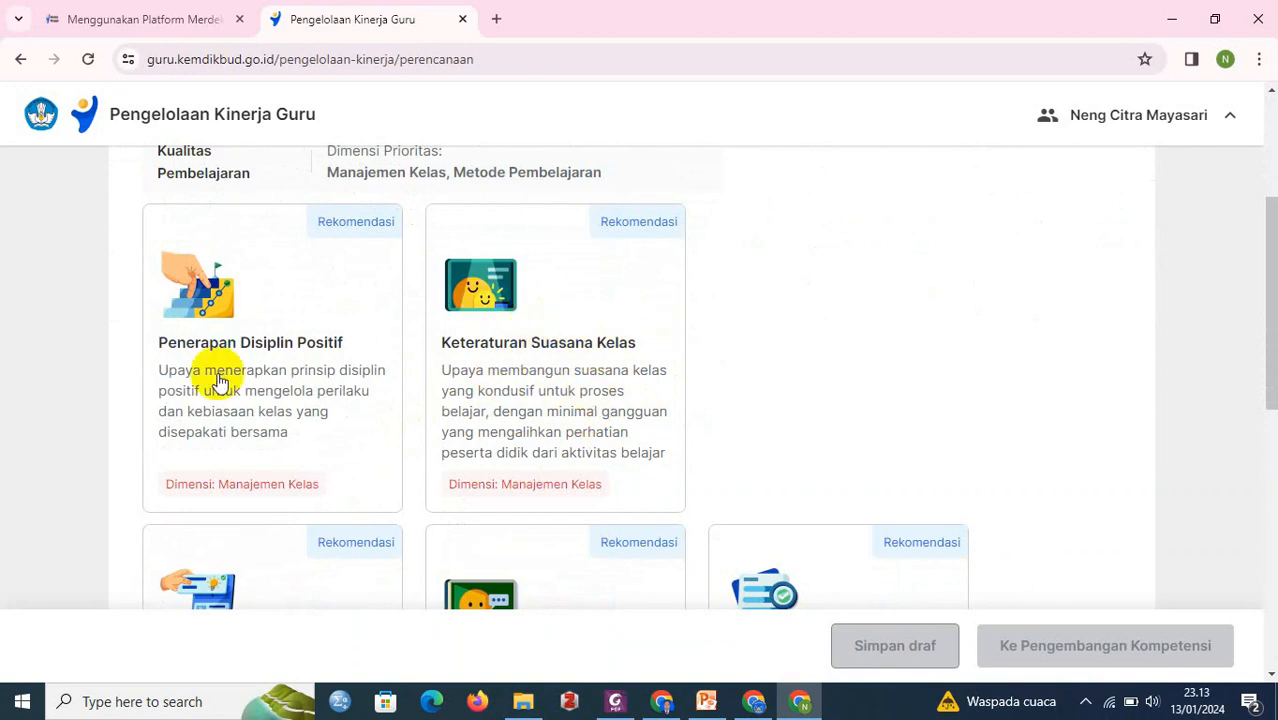
scroll(508, 315, "down", 1)
scroll(512, 322, "up", 2)
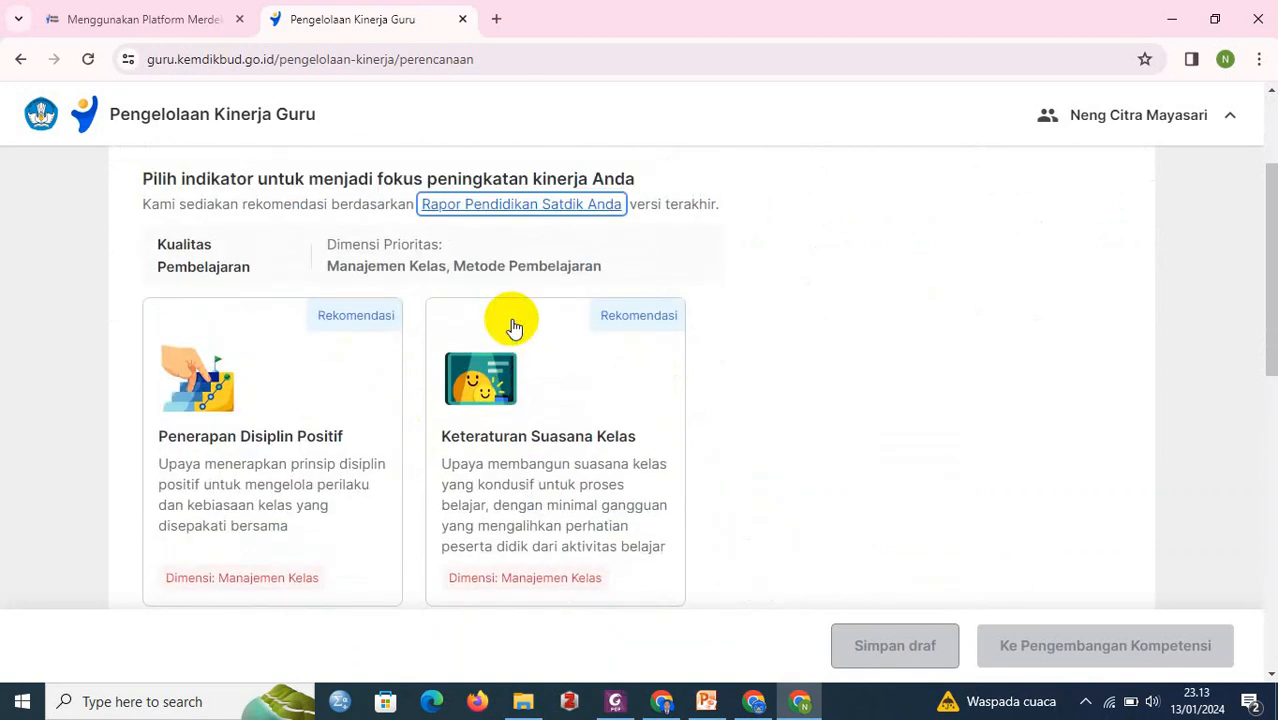
scroll(443, 400, "down", 2)
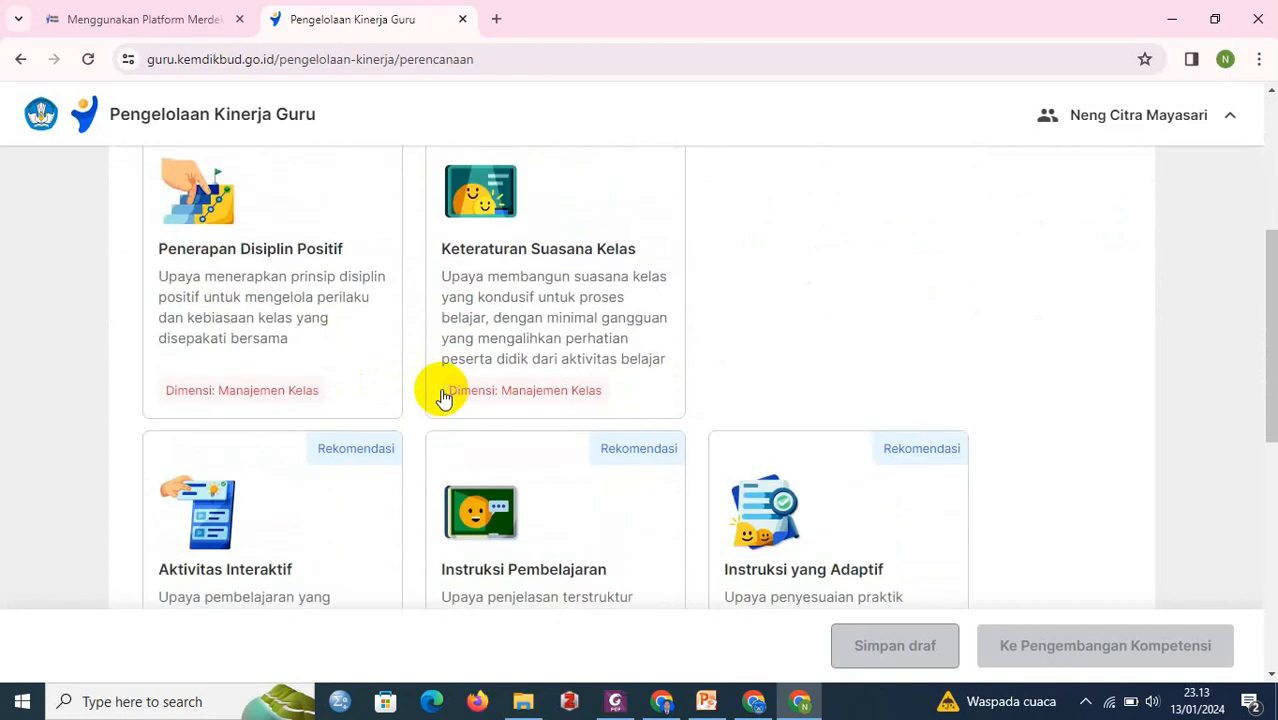
scroll(443, 398, "down", 3)
scroll(443, 398, "up", 5)
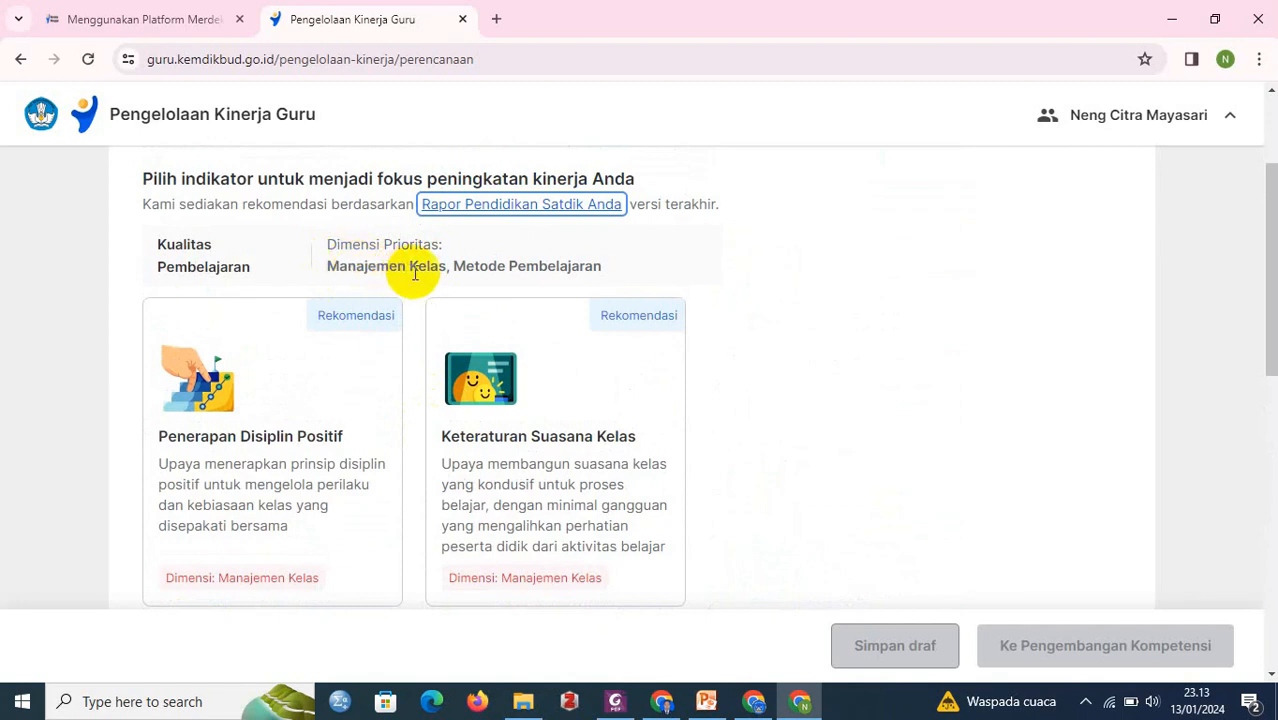
scroll(556, 271, "down", 2)
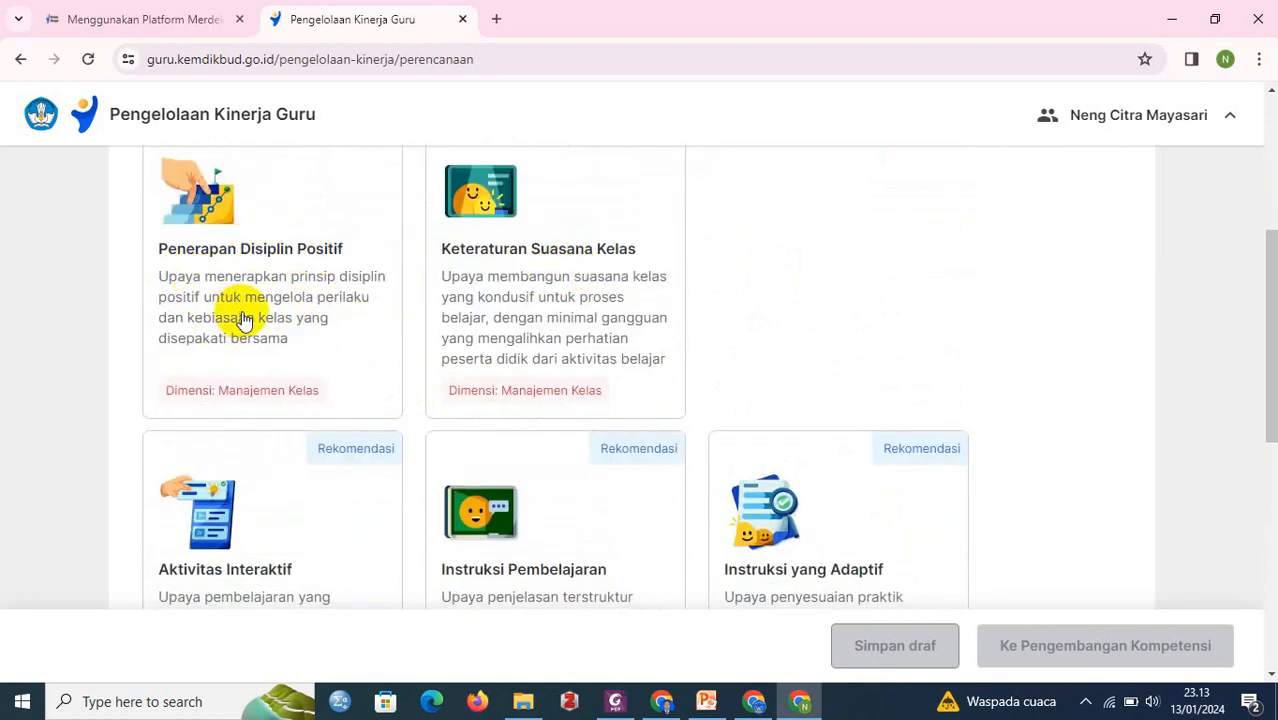
scroll(250, 350, "down", 2)
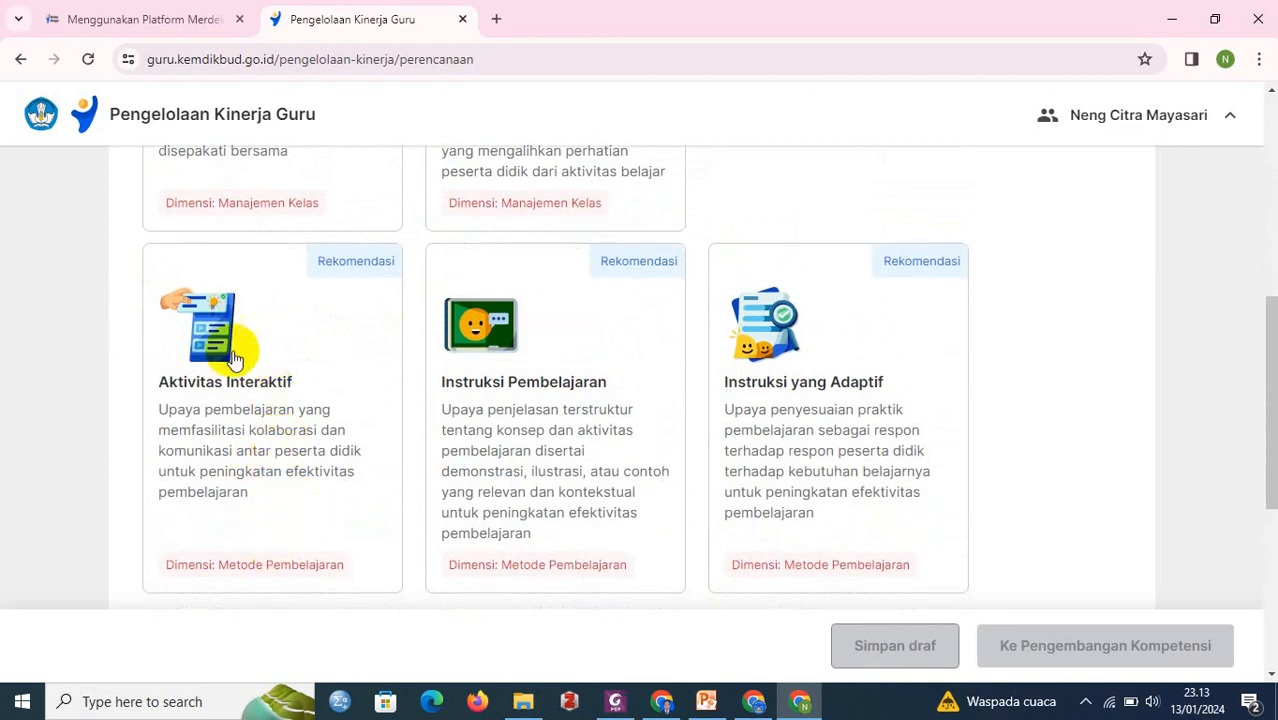
scroll(235, 356, "up", 4)
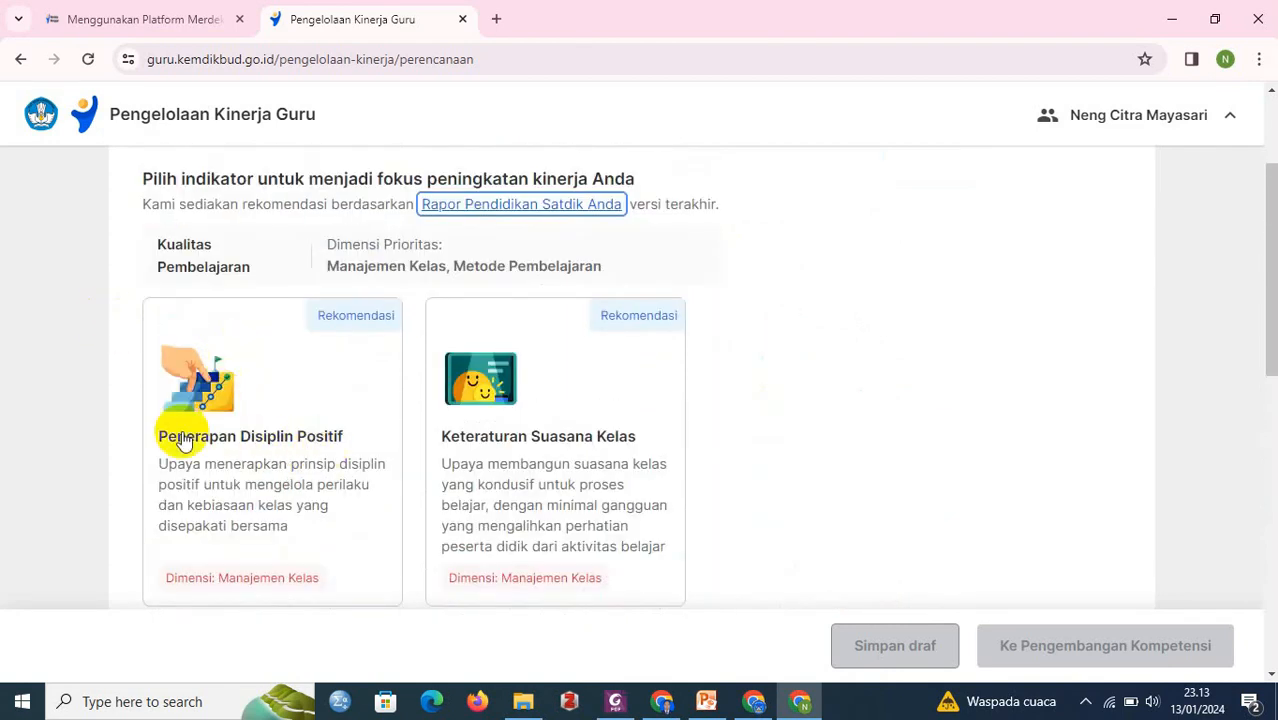
scroll(505, 428, "down", 1)
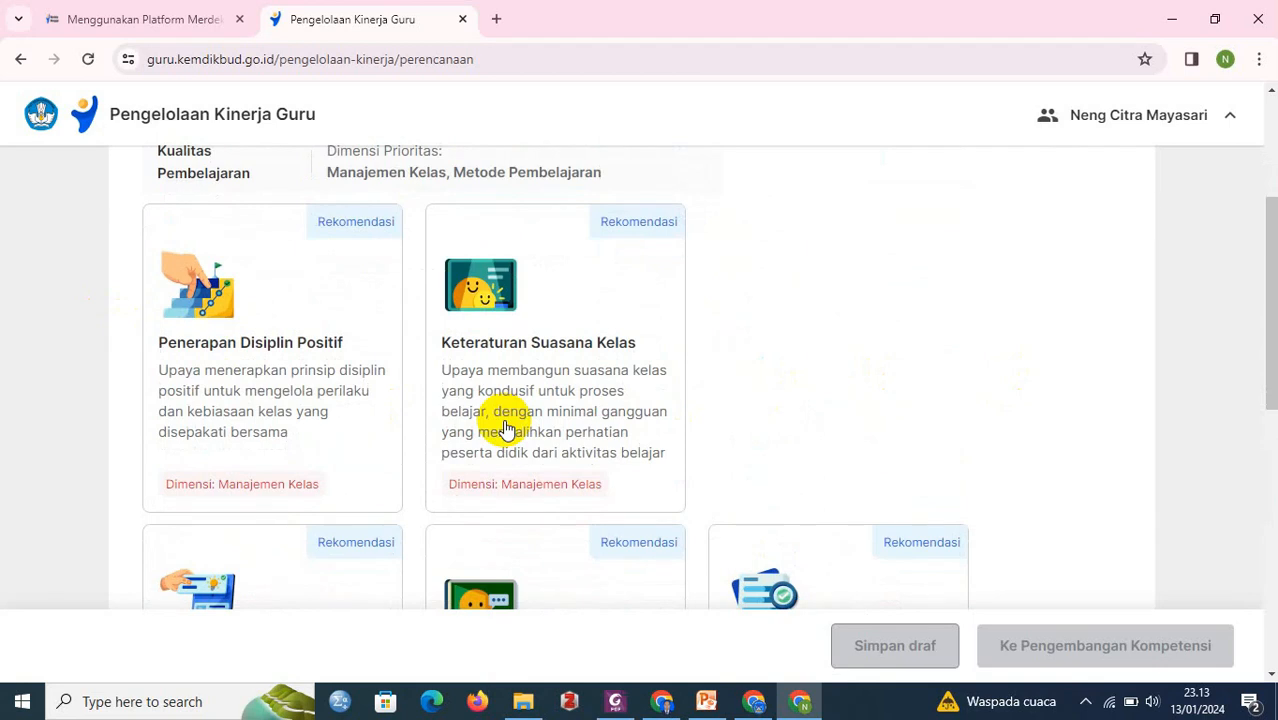
scroll(505, 428, "down", 3)
scroll(500, 428, "up", 4)
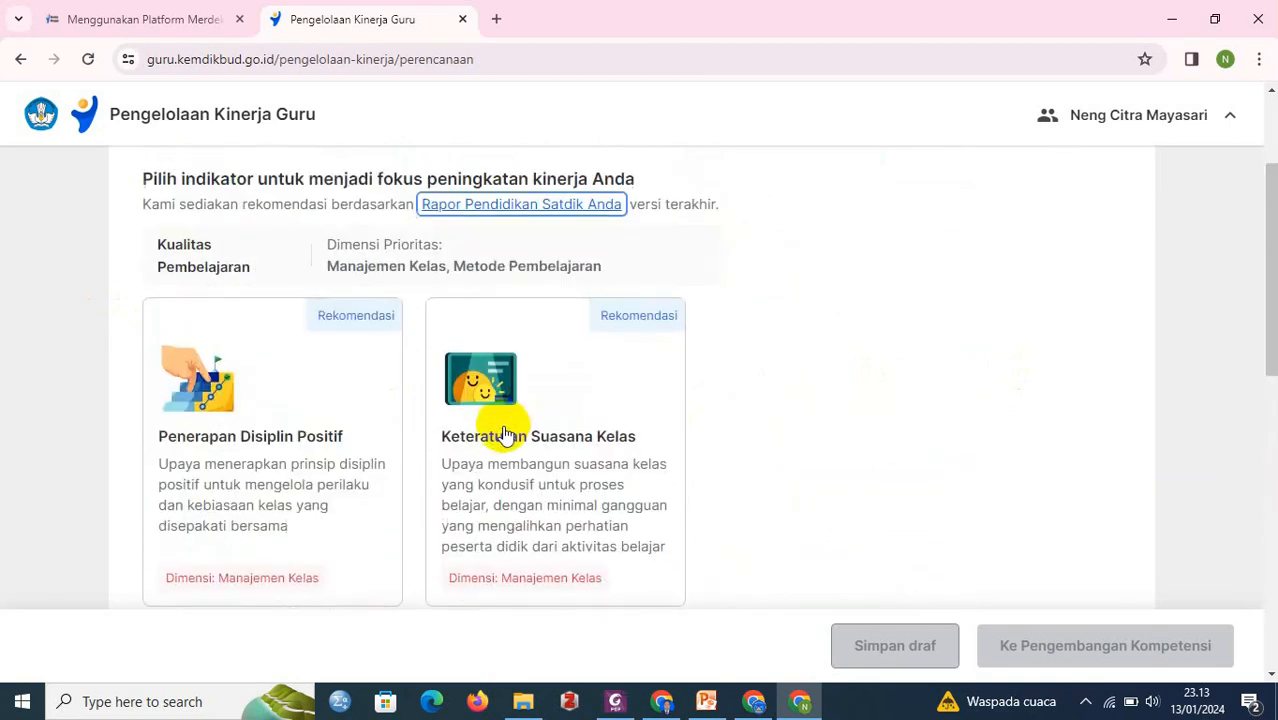
- Choose Penerapan Disiplin Positif as the performance indicator and proceed to the Pengembangan Kompetensi stage
left_click(267, 460)
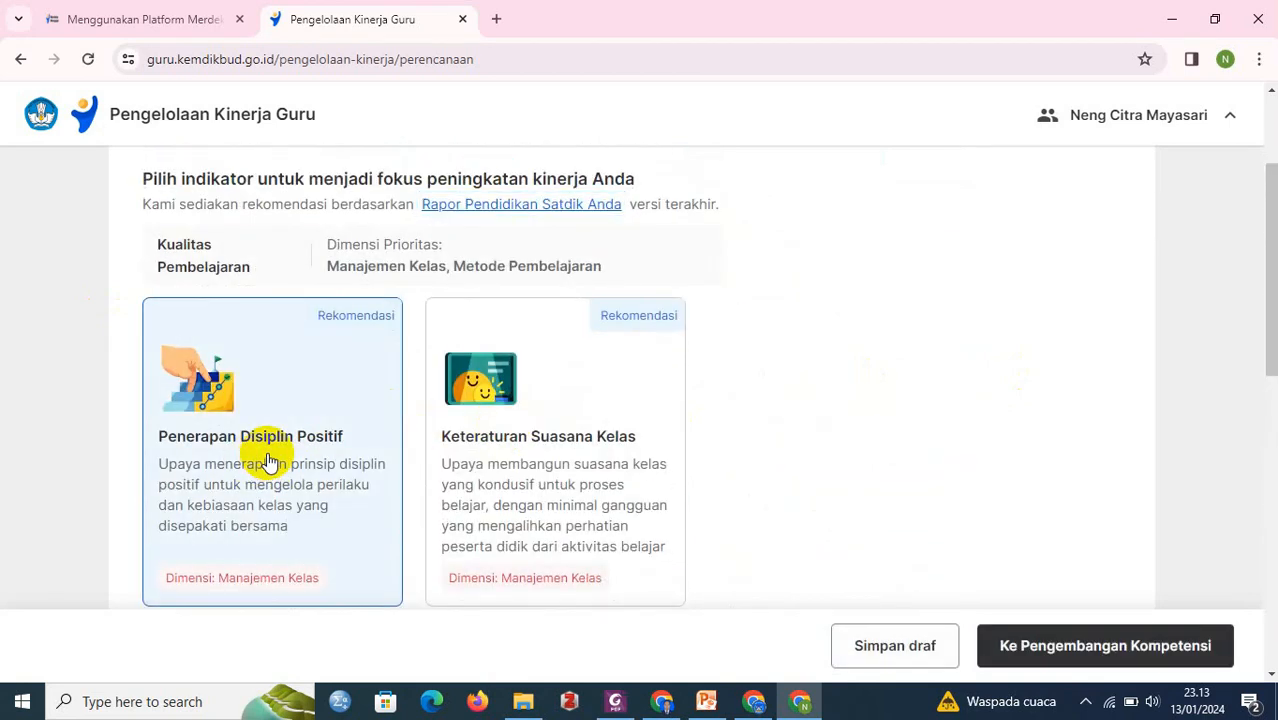
scroll(864, 441, "down", 2)
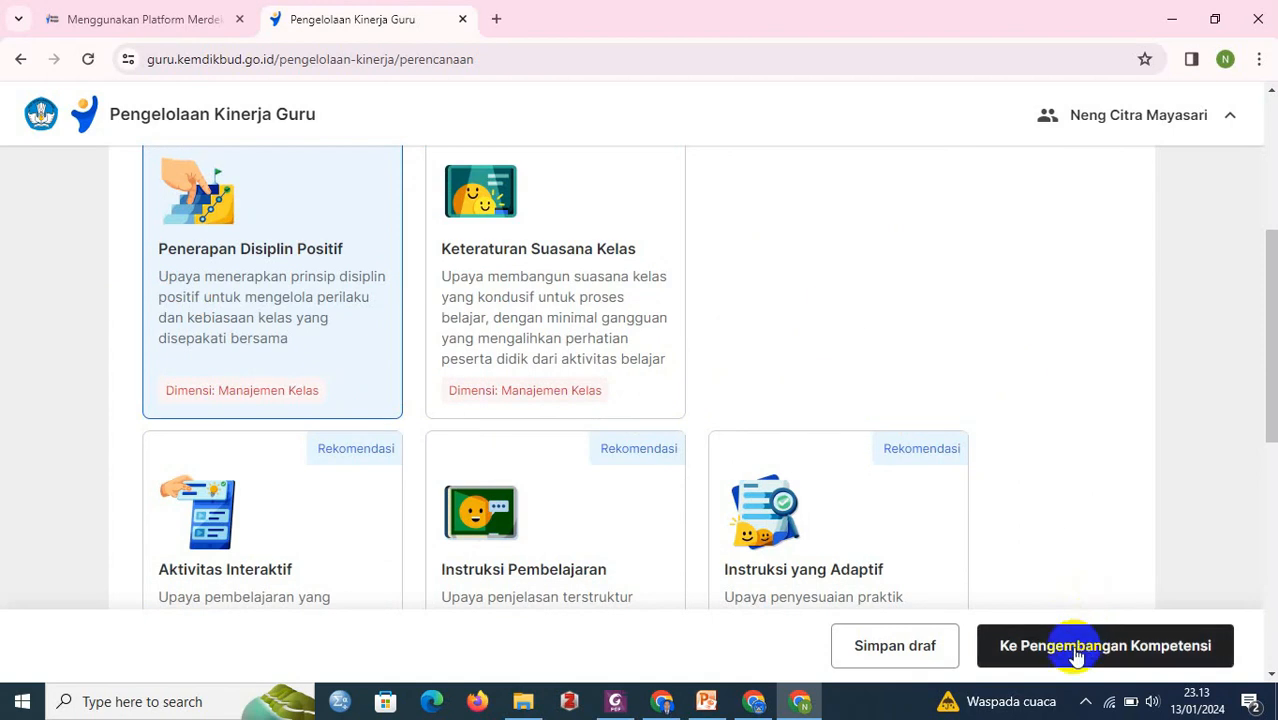
left_click(1075, 650)
- Examine the Pengembangan Kompetensi point rules, the point total and the fields of the first Rencana Hasil Kerja entry
scroll(1035, 521, "up", 1)
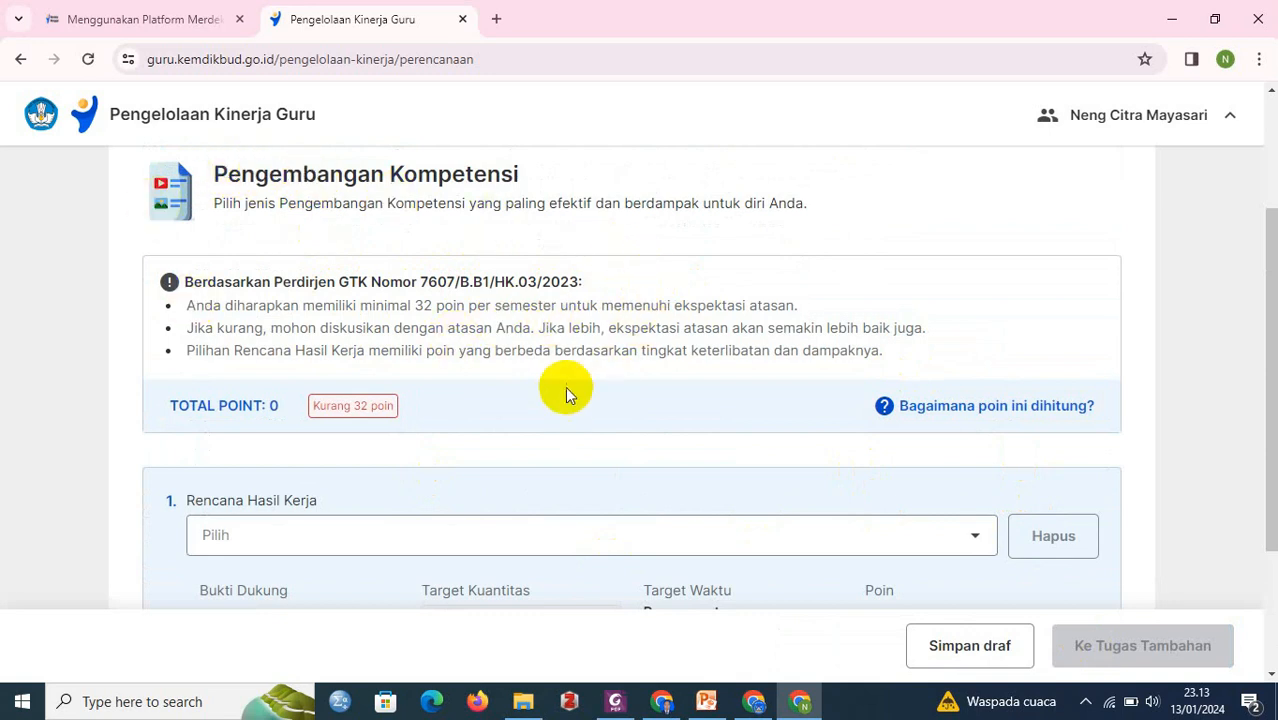
scroll(380, 236, "down", 2)
scroll(510, 252, "up", 3)
scroll(600, 280, "down", 3)
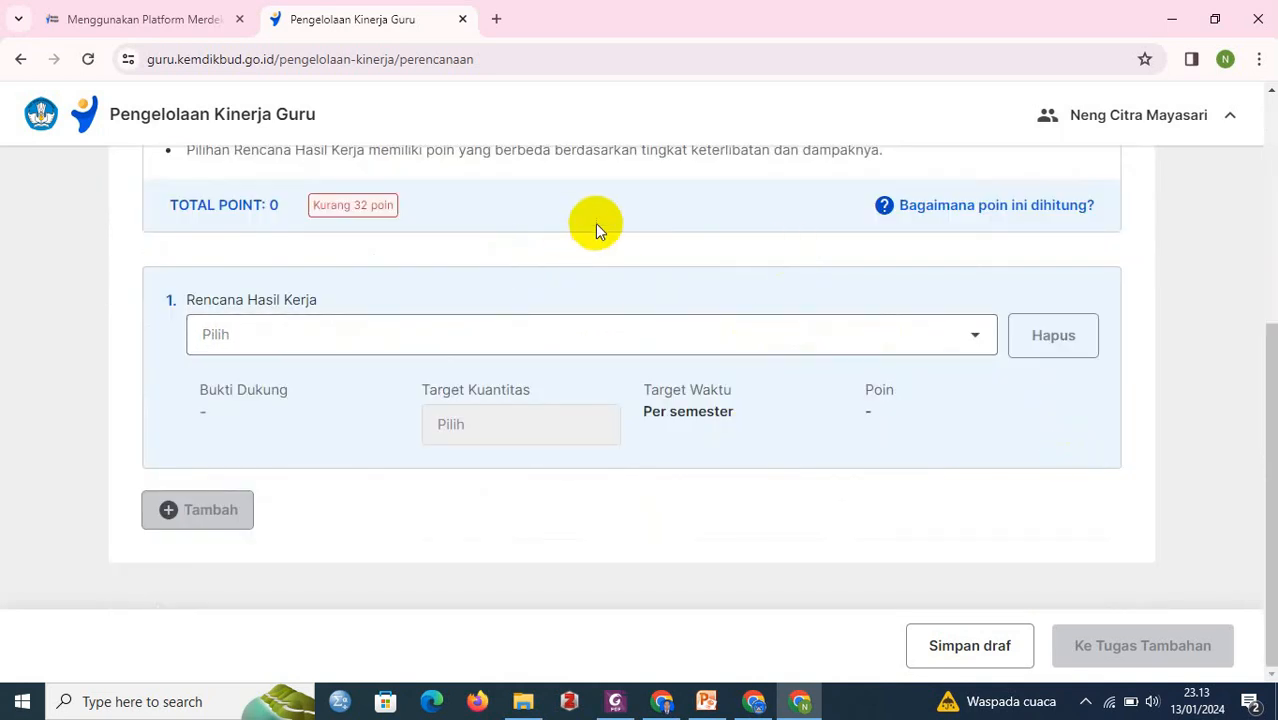
scroll(595, 223, "up", 2)
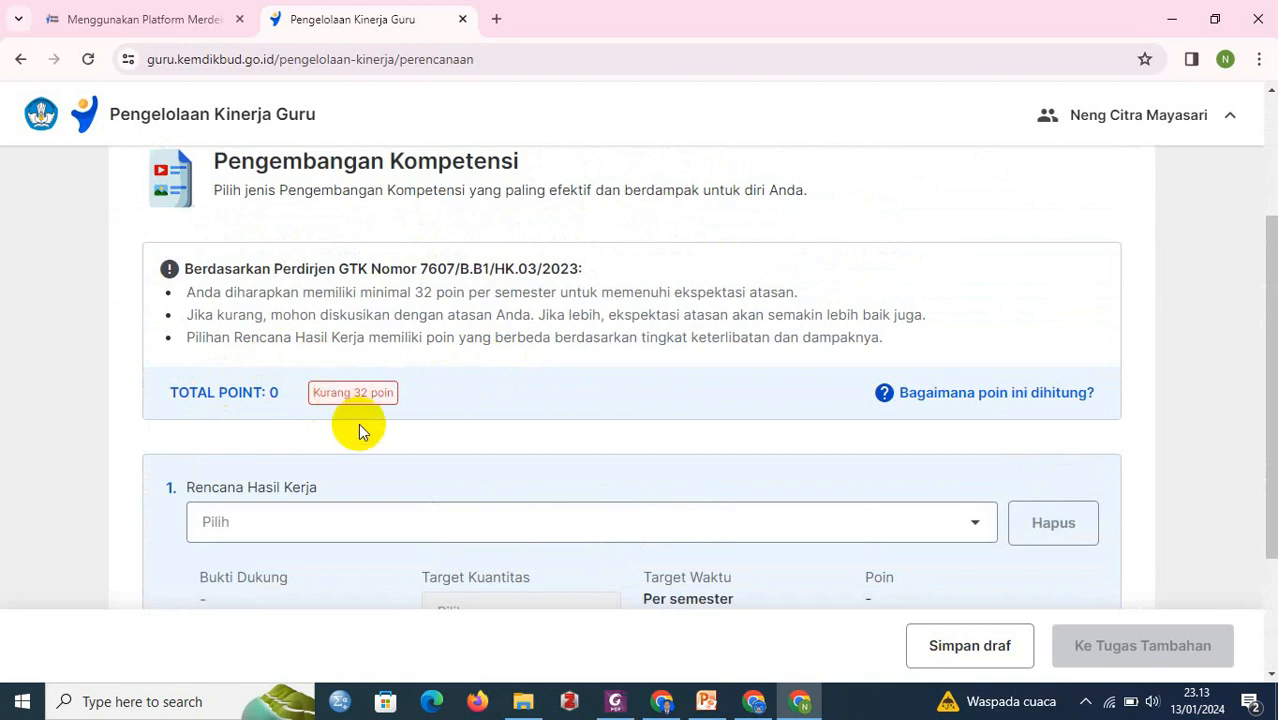
scroll(342, 391, "down", 2)
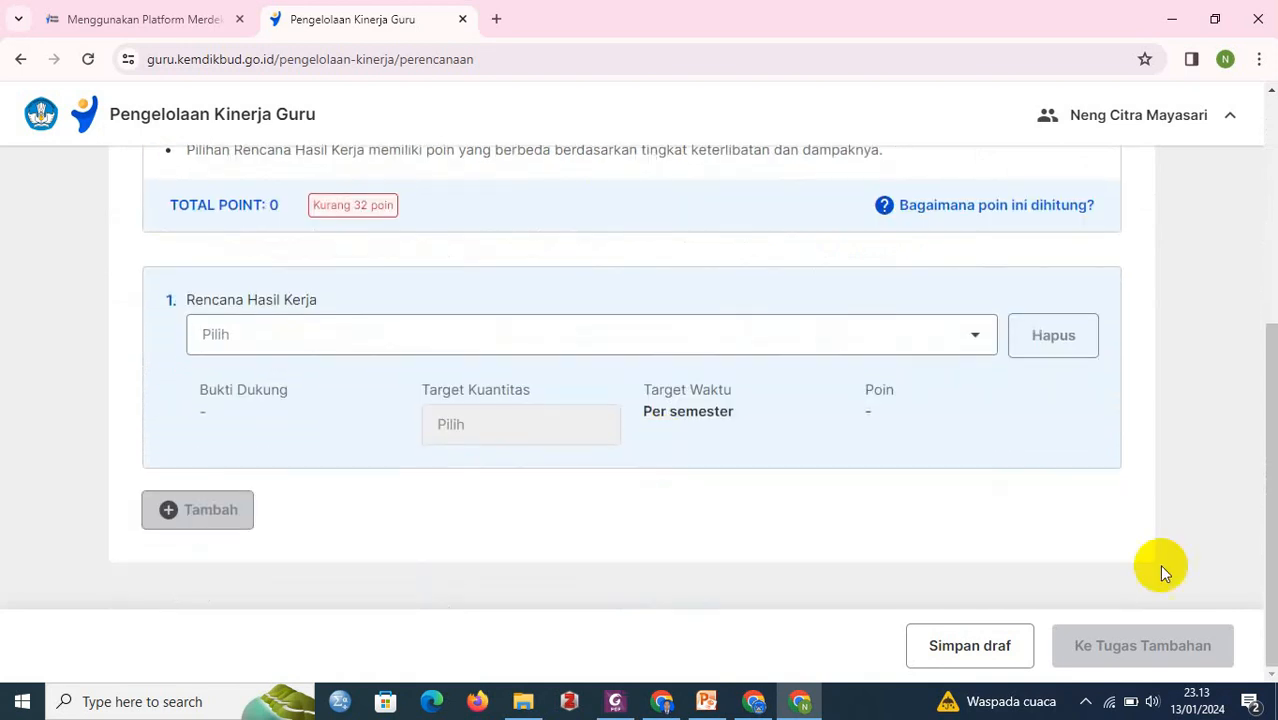
scroll(534, 490, "up", 3)
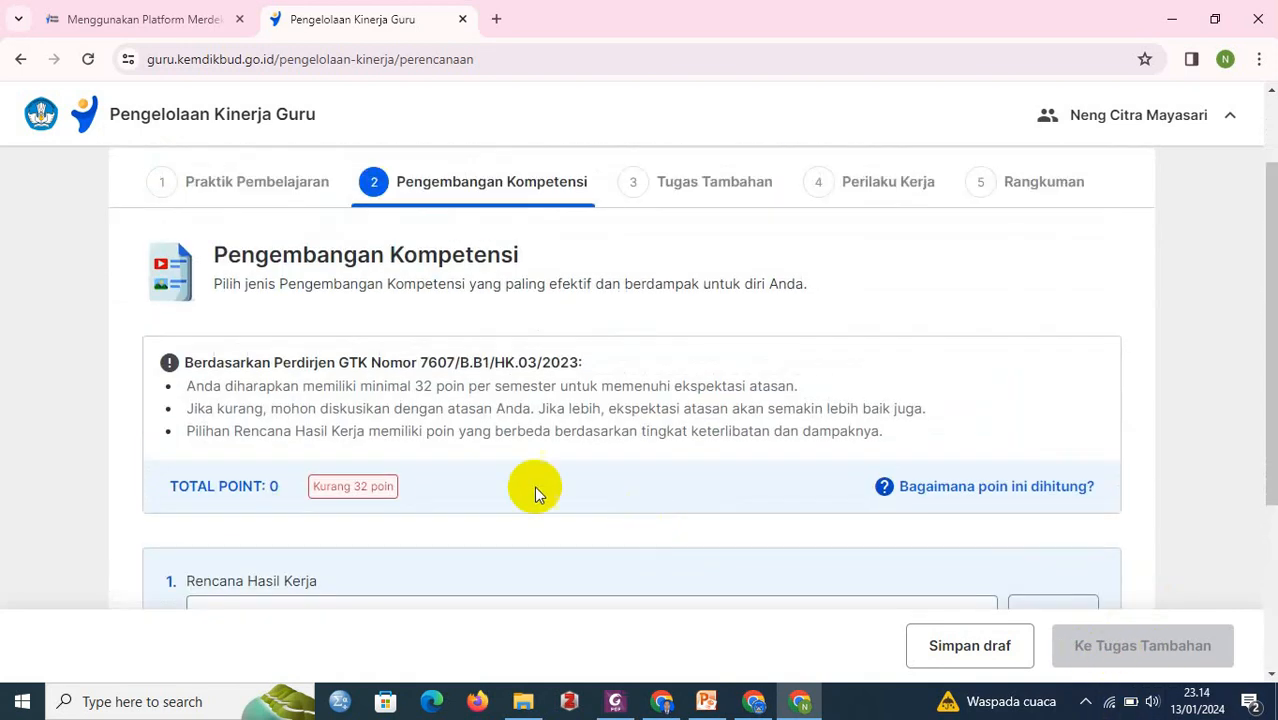
scroll(361, 484, "down", 1)
scroll(358, 471, "up", 1)
scroll(894, 456, "down", 1)
scroll(361, 395, "down", 2)
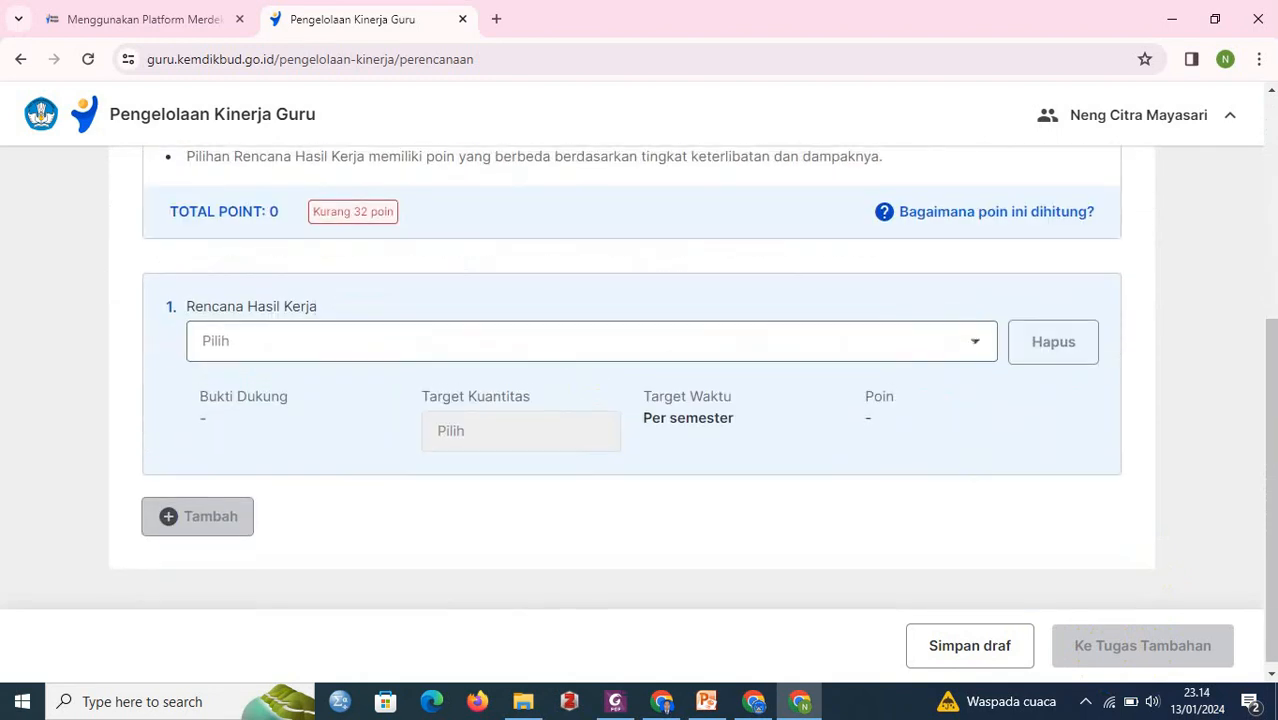
scroll(1007, 550, "up", 4)
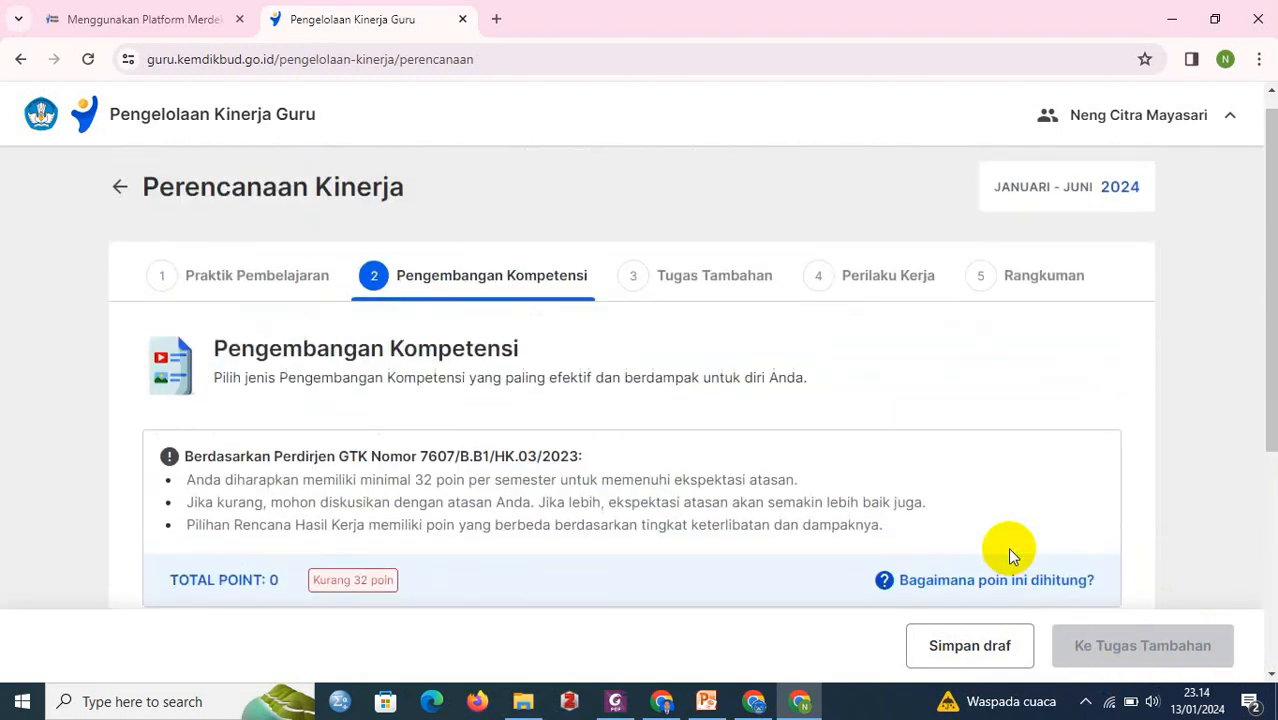
scroll(941, 542, "down", 1)
scroll(340, 455, "down", 2)
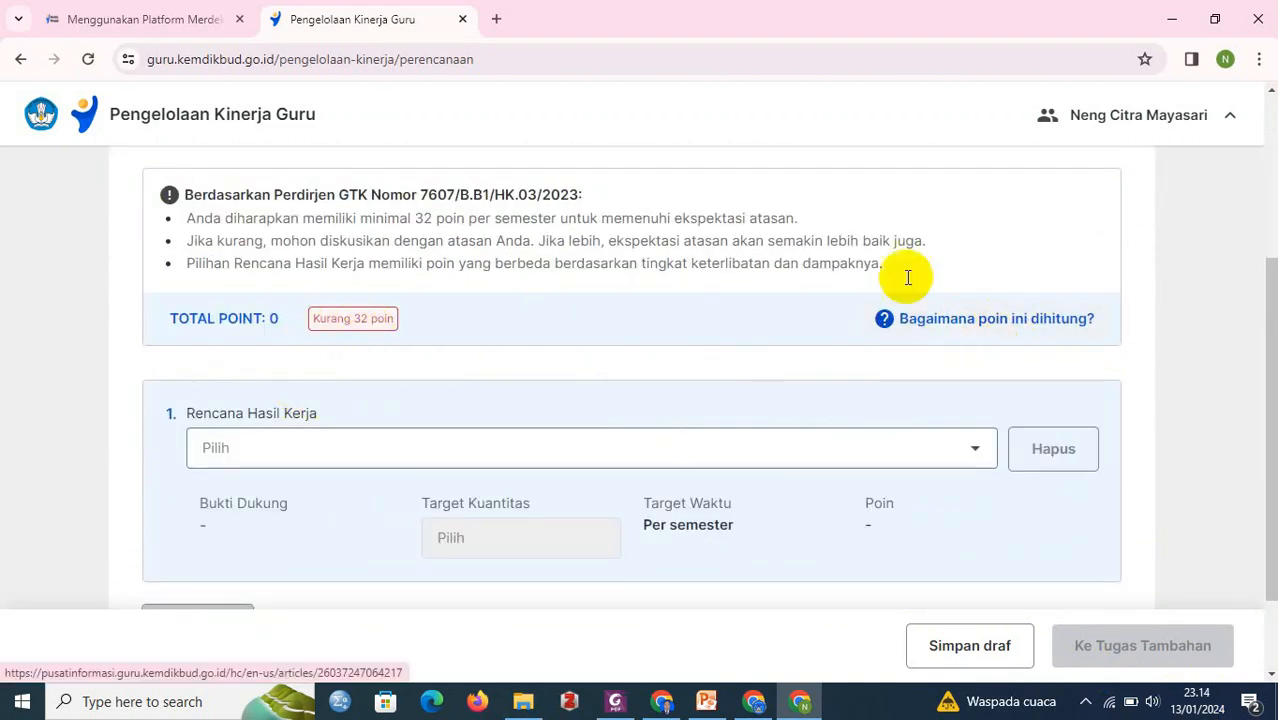
- Open the article on how points are calculated, dismiss the translation offer, and find its Rencana Hasil Kerja points table
left_click(983, 325)
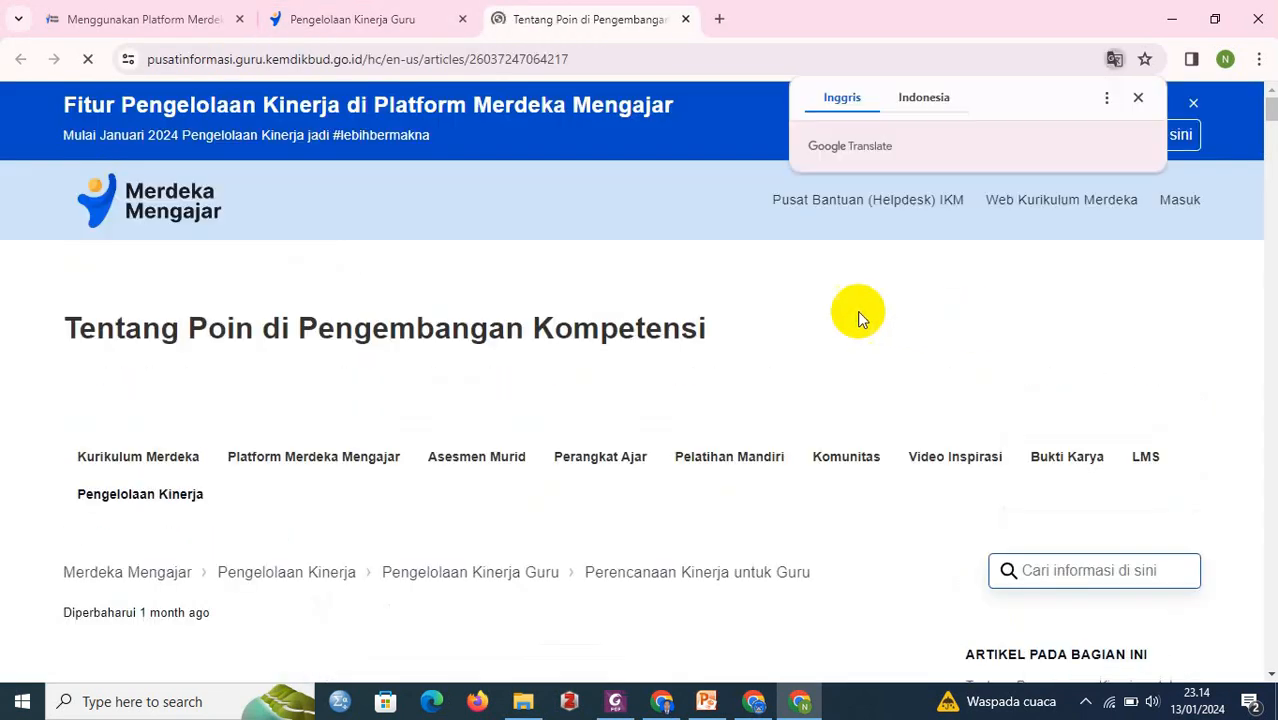
scroll(720, 300, "down", 3)
scroll(665, 292, "down", 8)
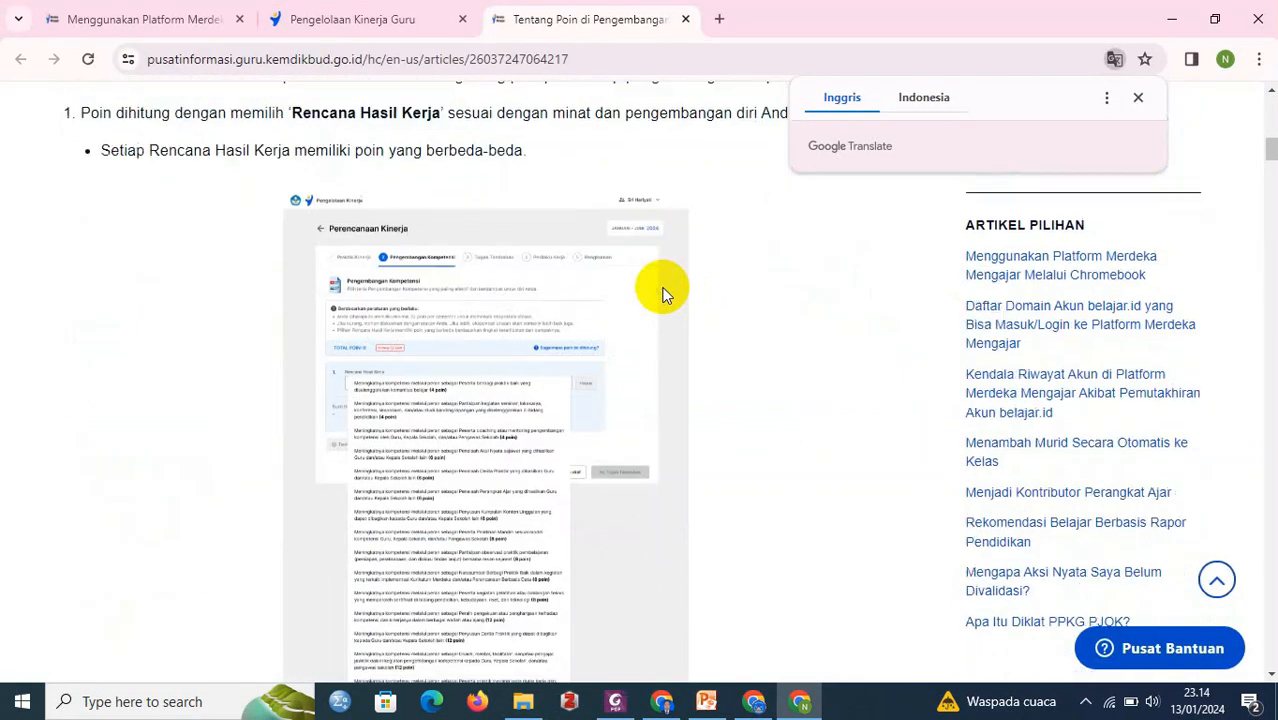
left_click(1139, 99)
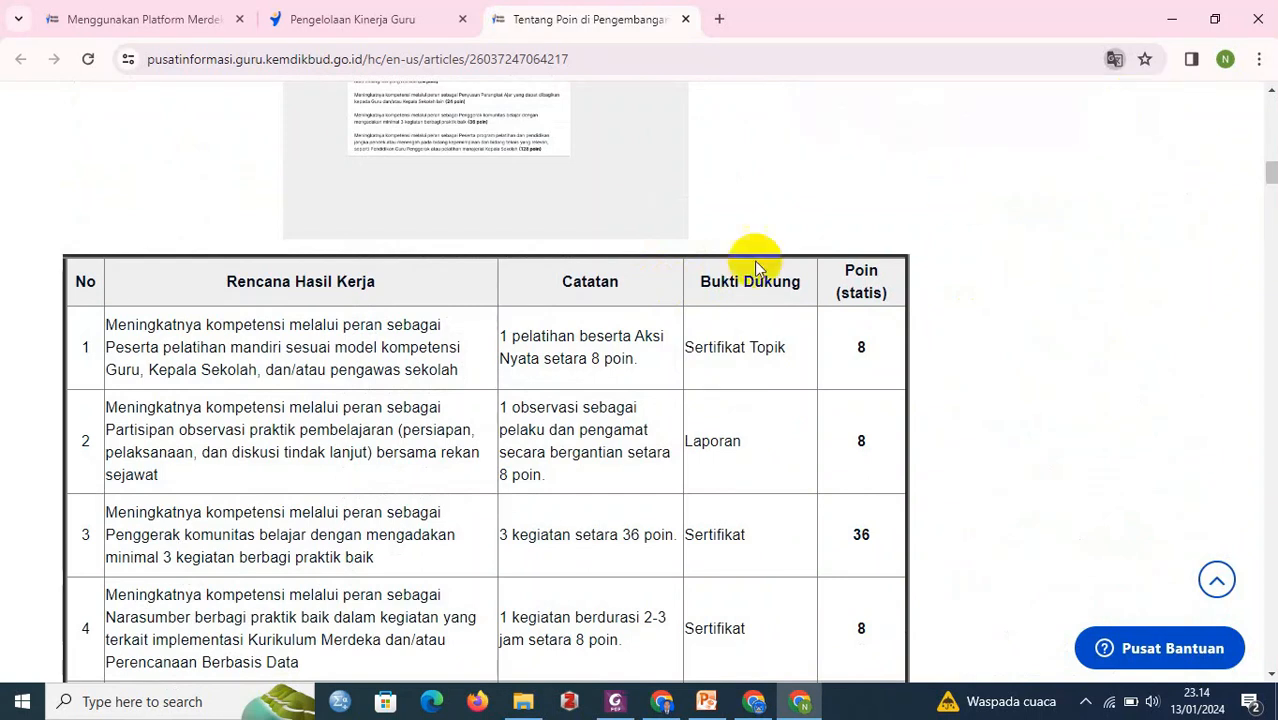
scroll(608, 277, "down", 1)
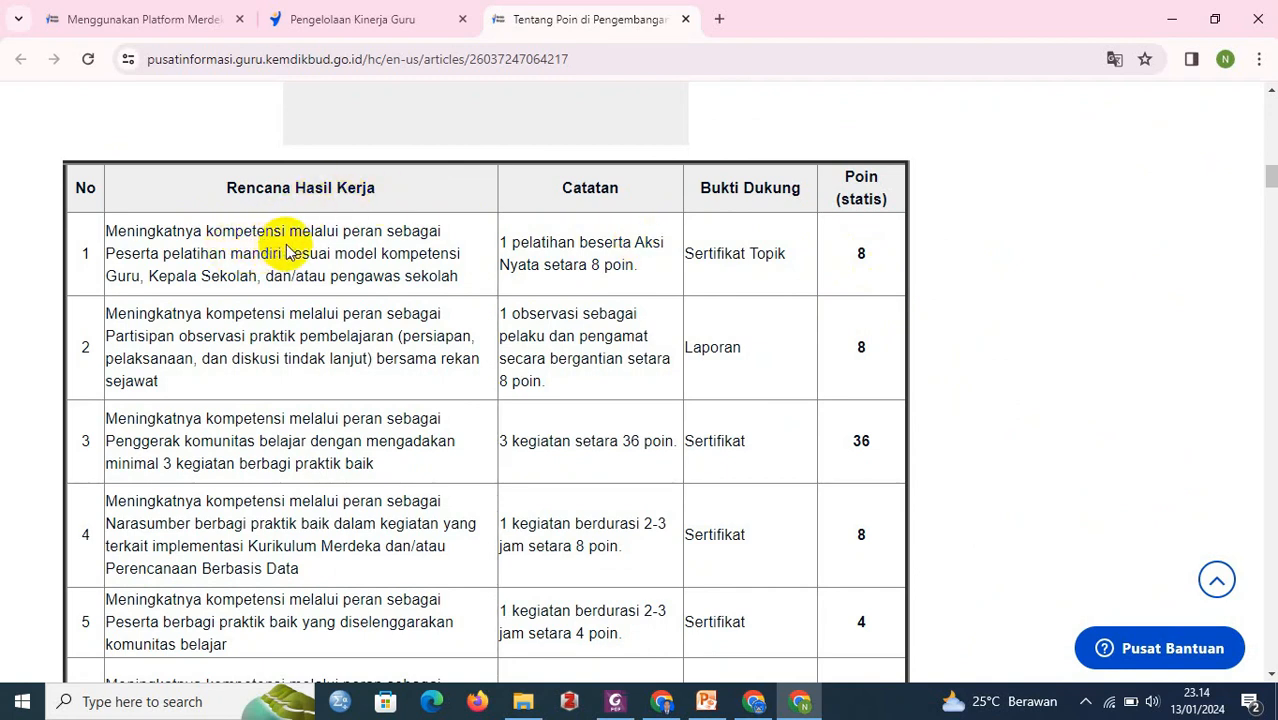
- Read on through the points table and highlight the Pendidikan Guru Penggerak example and the points value in row 6
scroll(300, 245, "down", 2)
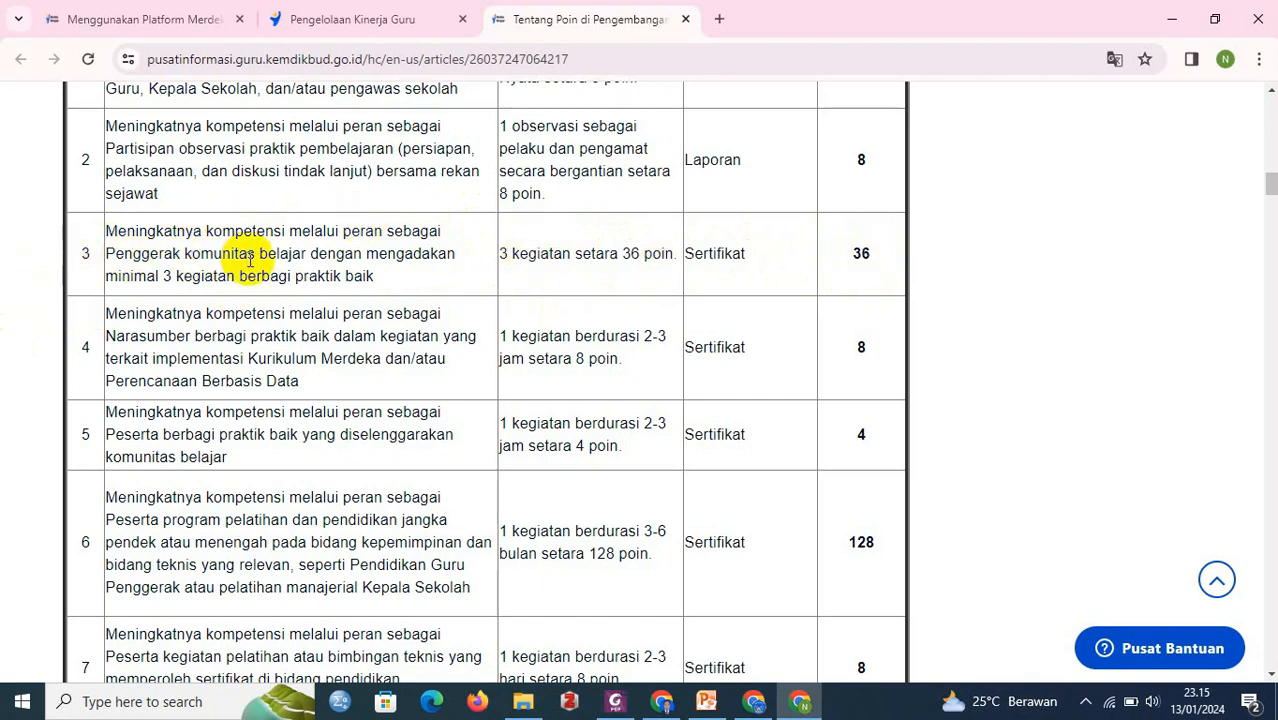
scroll(342, 265, "down", 3)
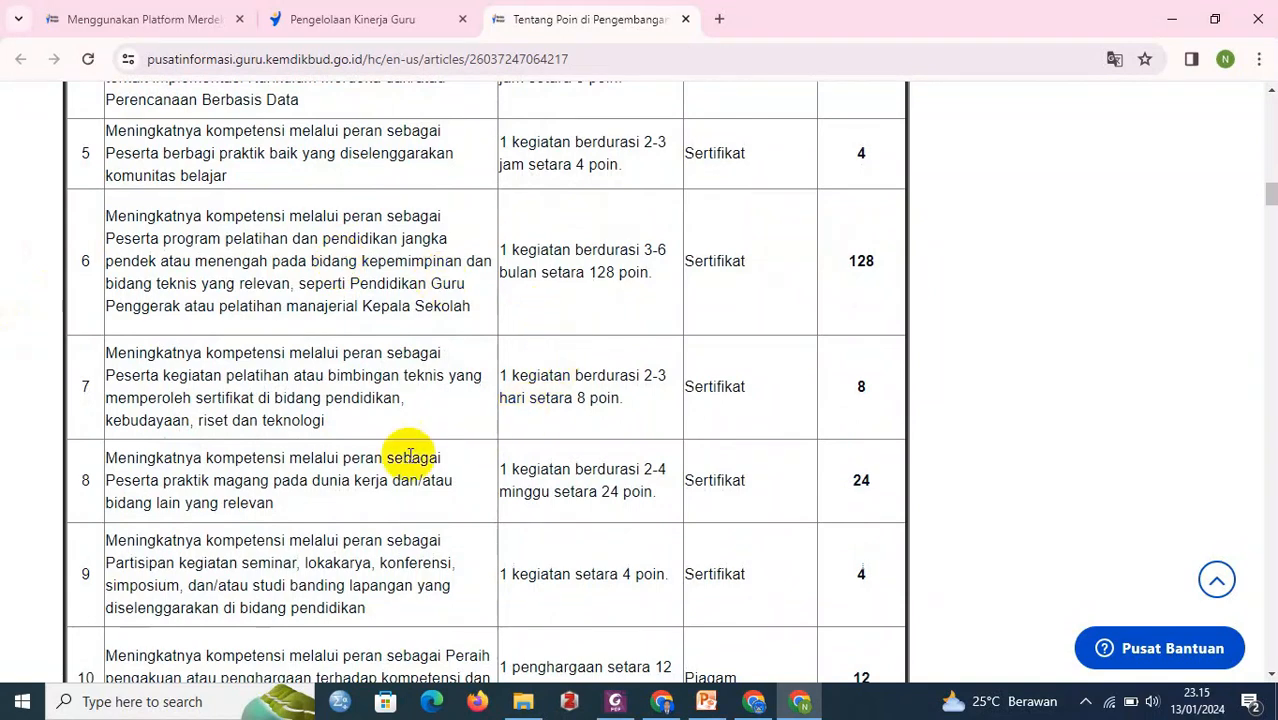
scroll(581, 400, "up", 1)
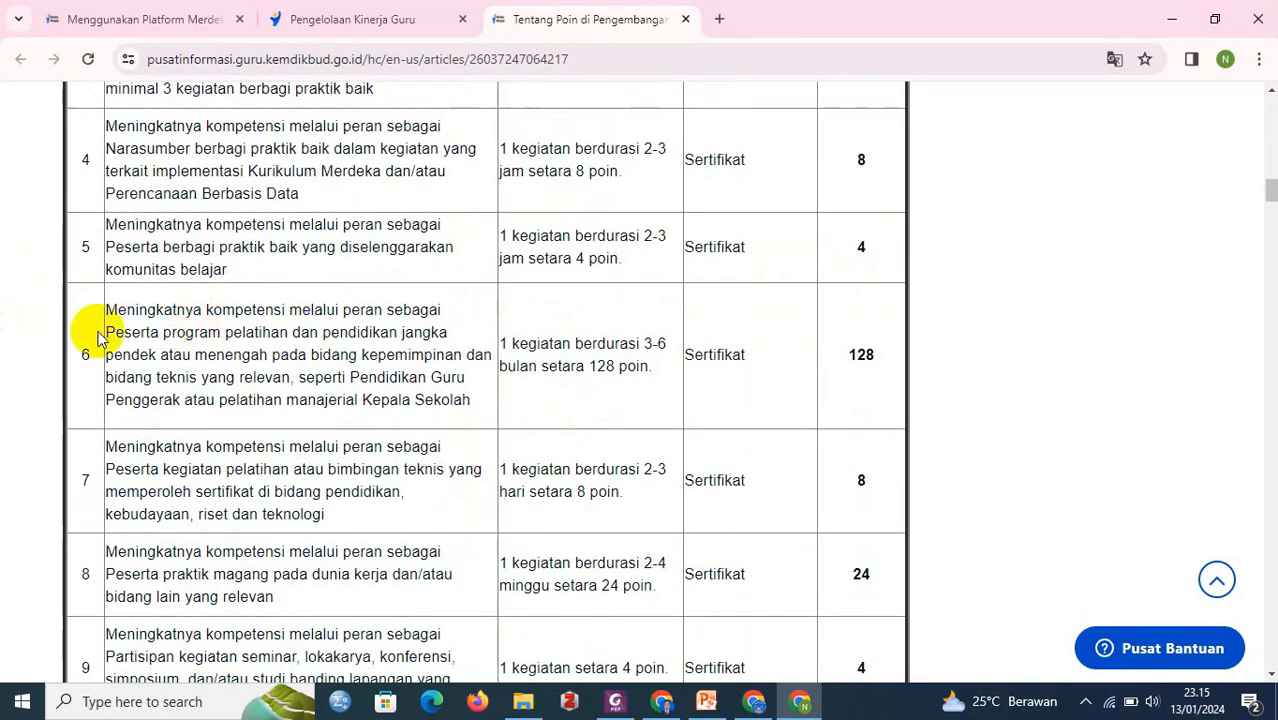
left_click_drag(368, 379, 395, 405)
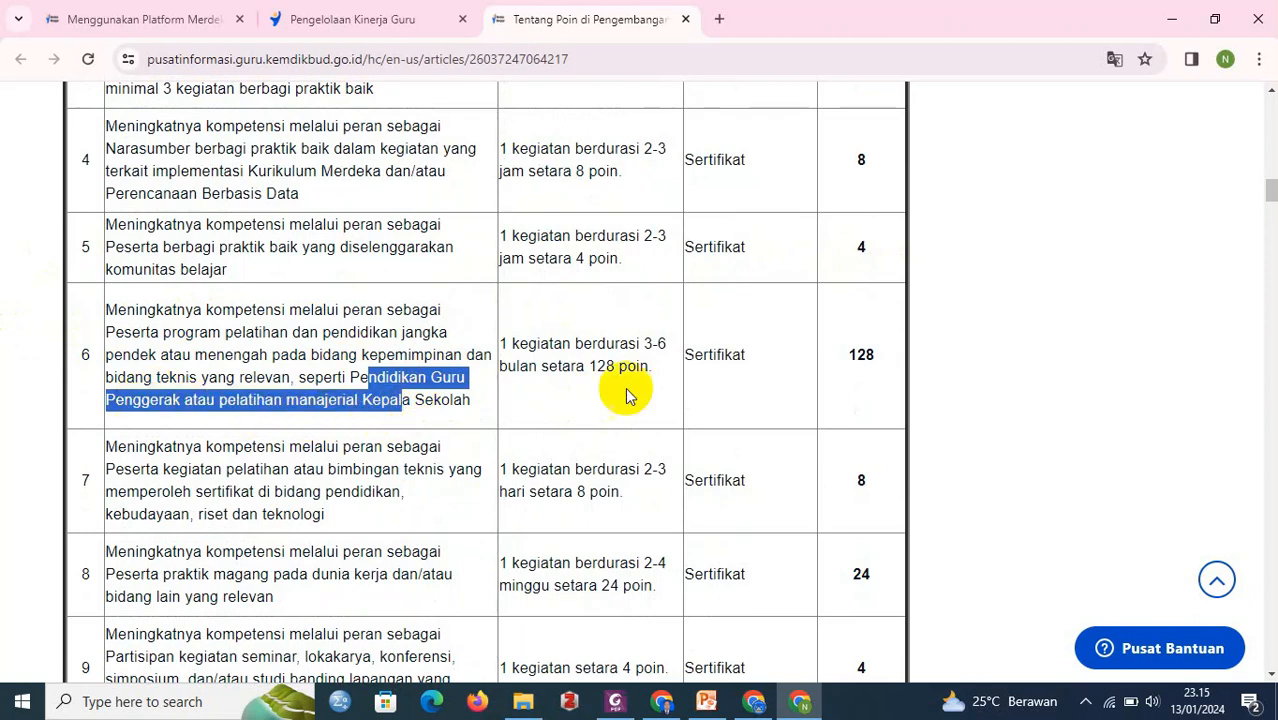
double_click(860, 355)
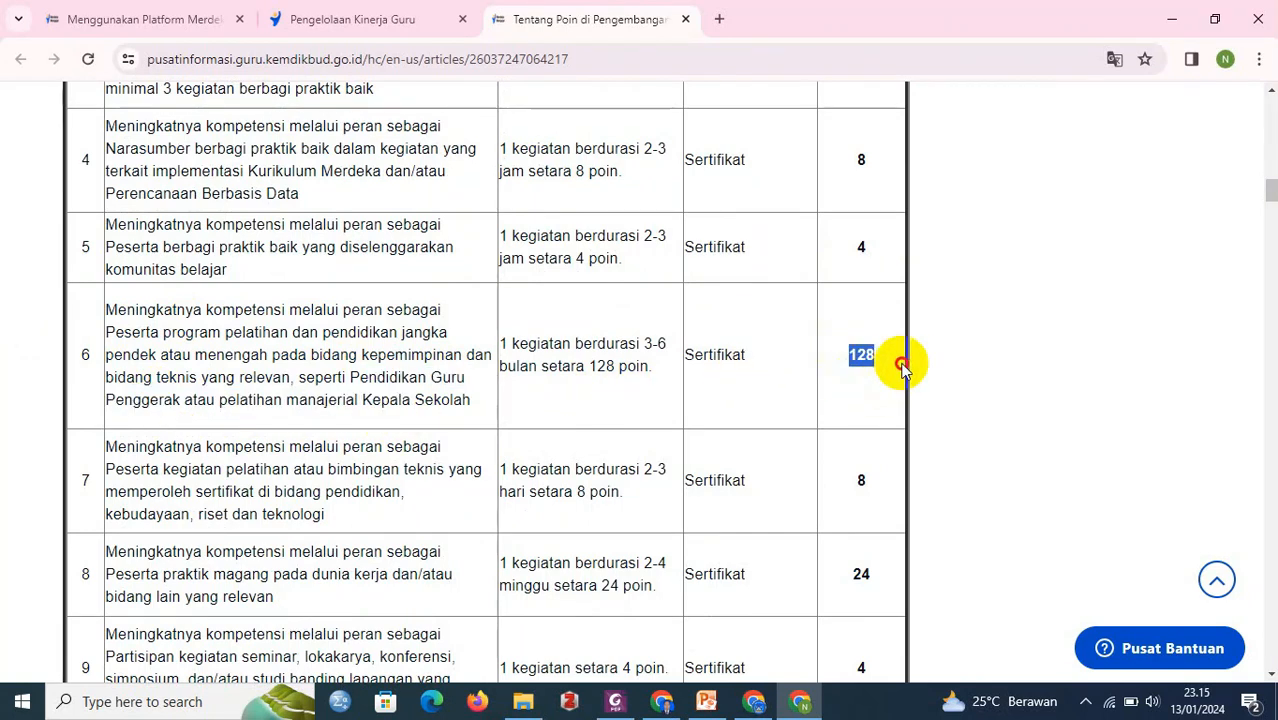
- Review the first rows of the points table again and highlight row 5 on participating in learning-community sharing sessions
scroll(770, 330, "up", 5)
scroll(772, 330, "down", 2)
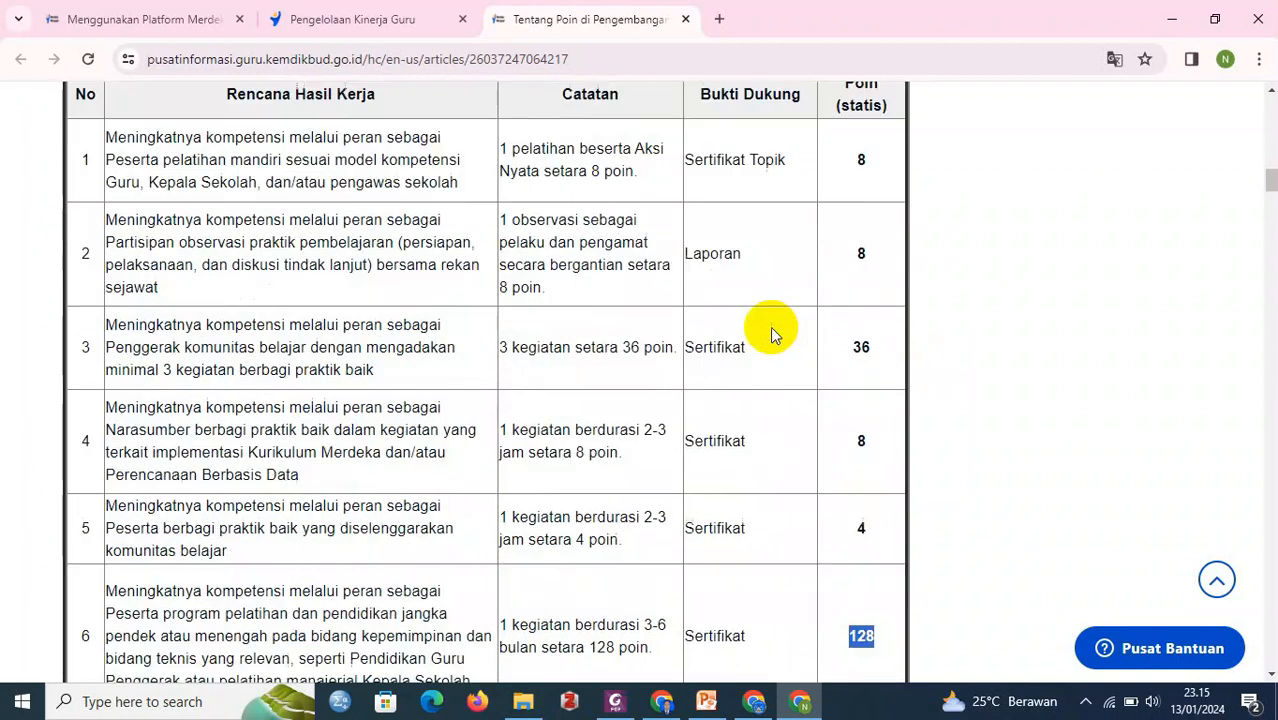
scroll(770, 330, "down", 1)
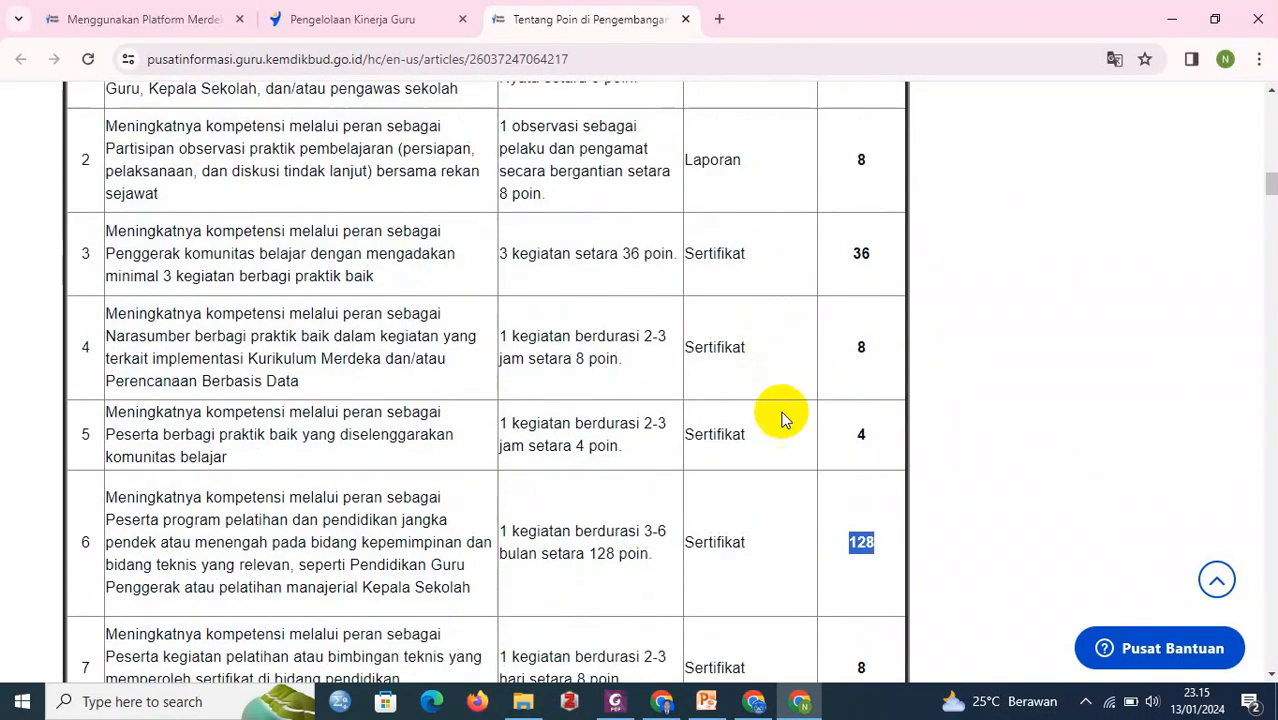
left_click(838, 432)
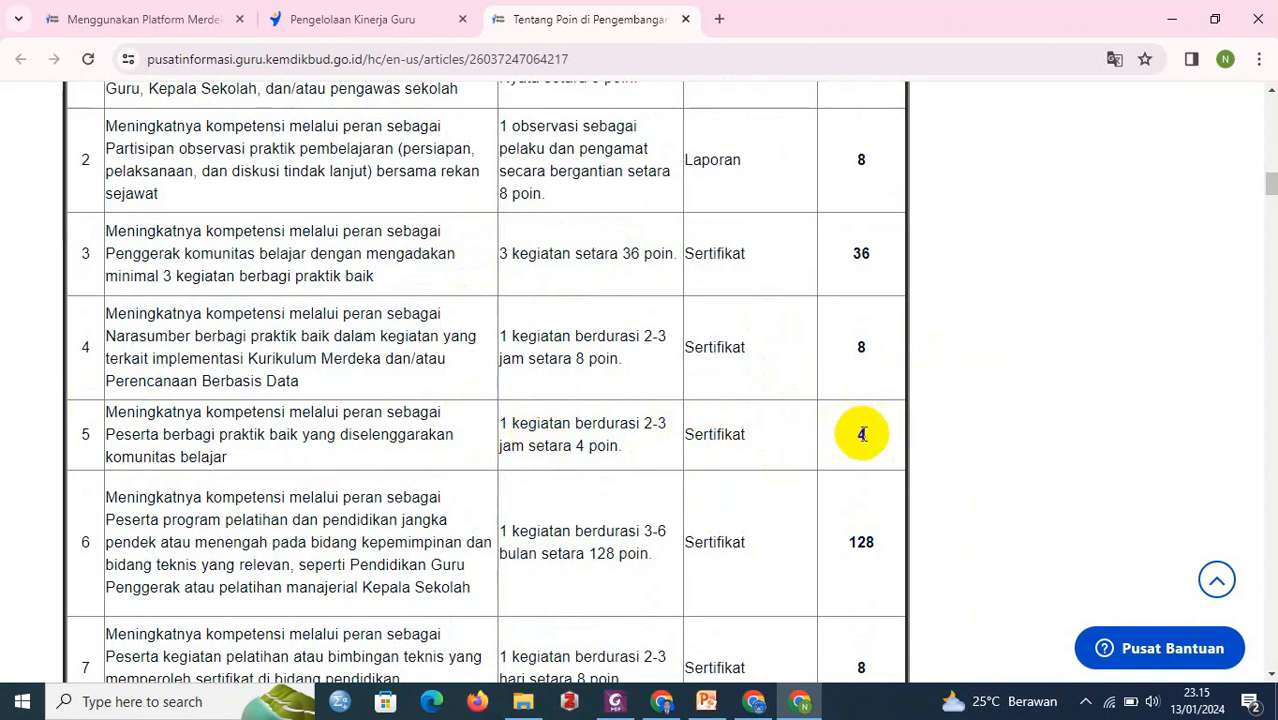
left_click_drag(862, 435, 103, 413)
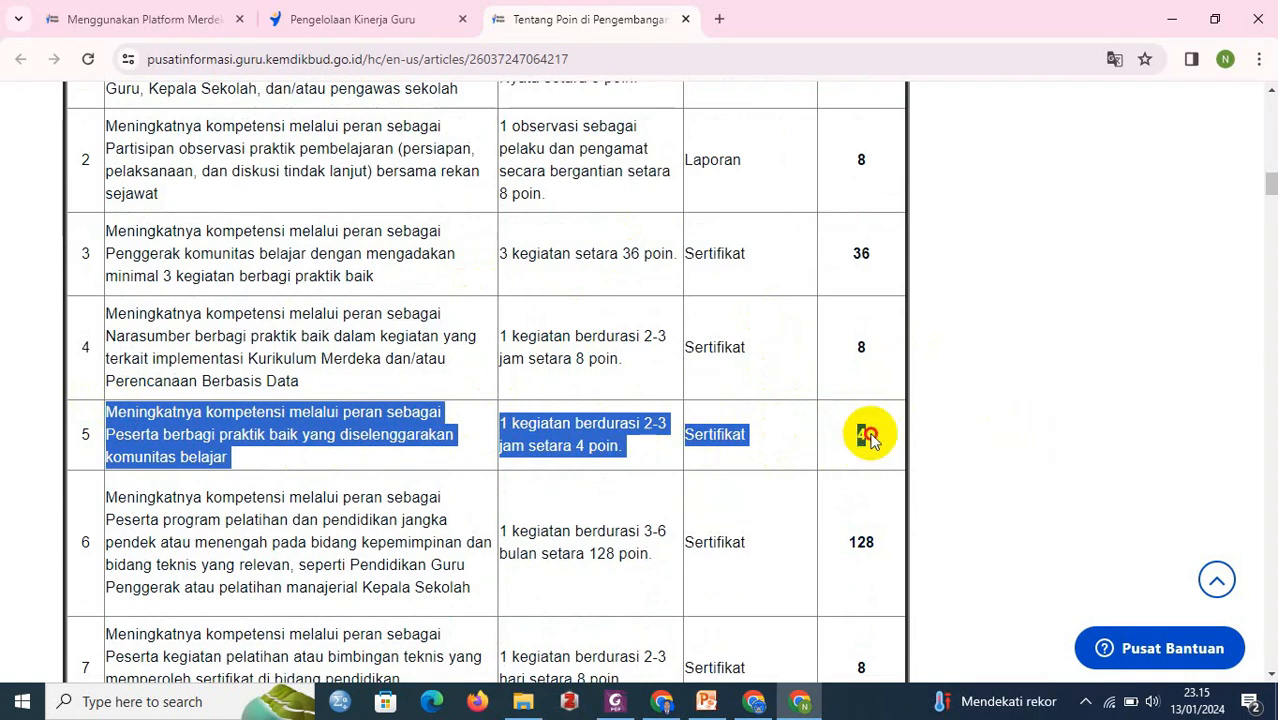
- Clear the row 5 highlight and highlight row 3 on driving a learning community with at least 3 sharing activities
left_click(868, 437)
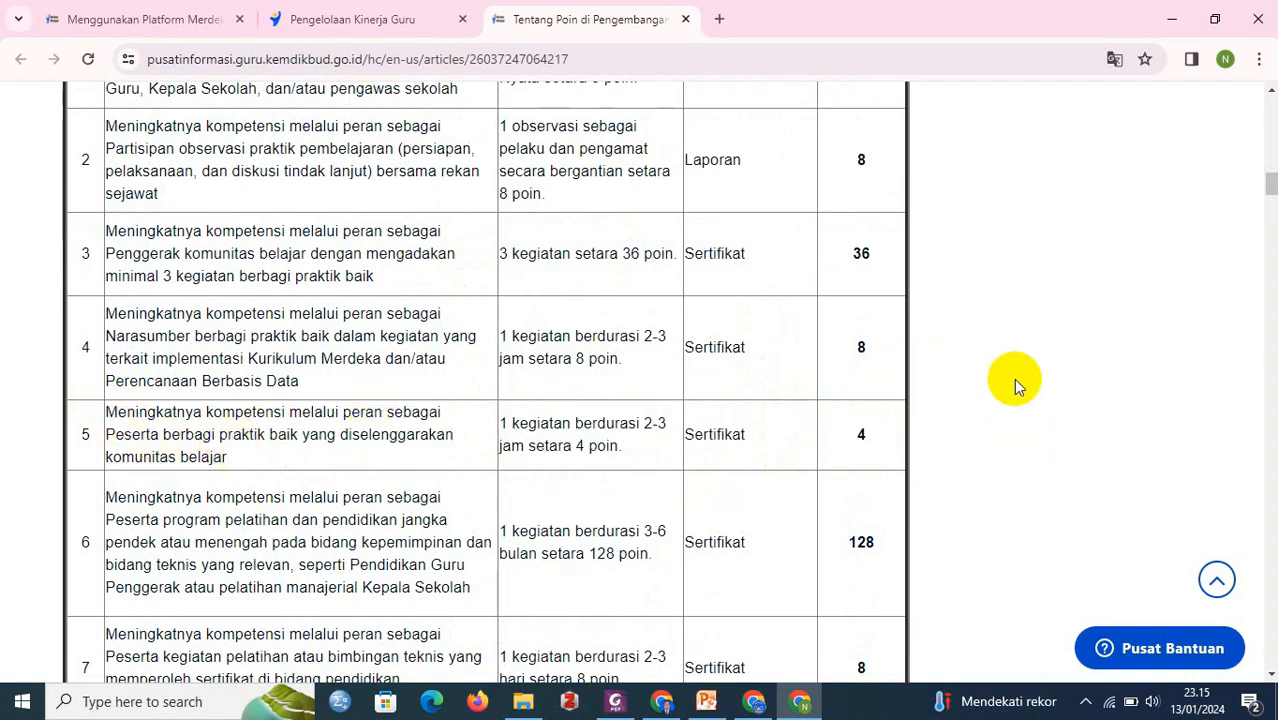
scroll(866, 441, "up", 1)
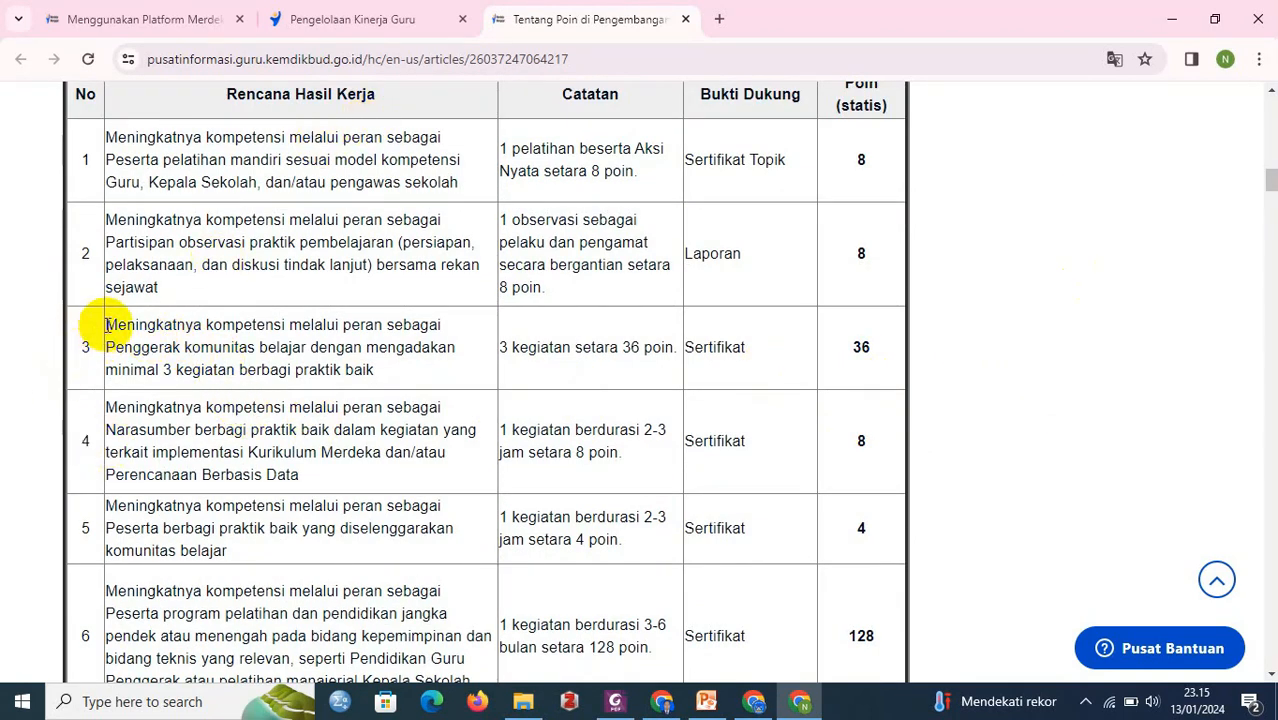
left_click_drag(108, 324, 884, 345)
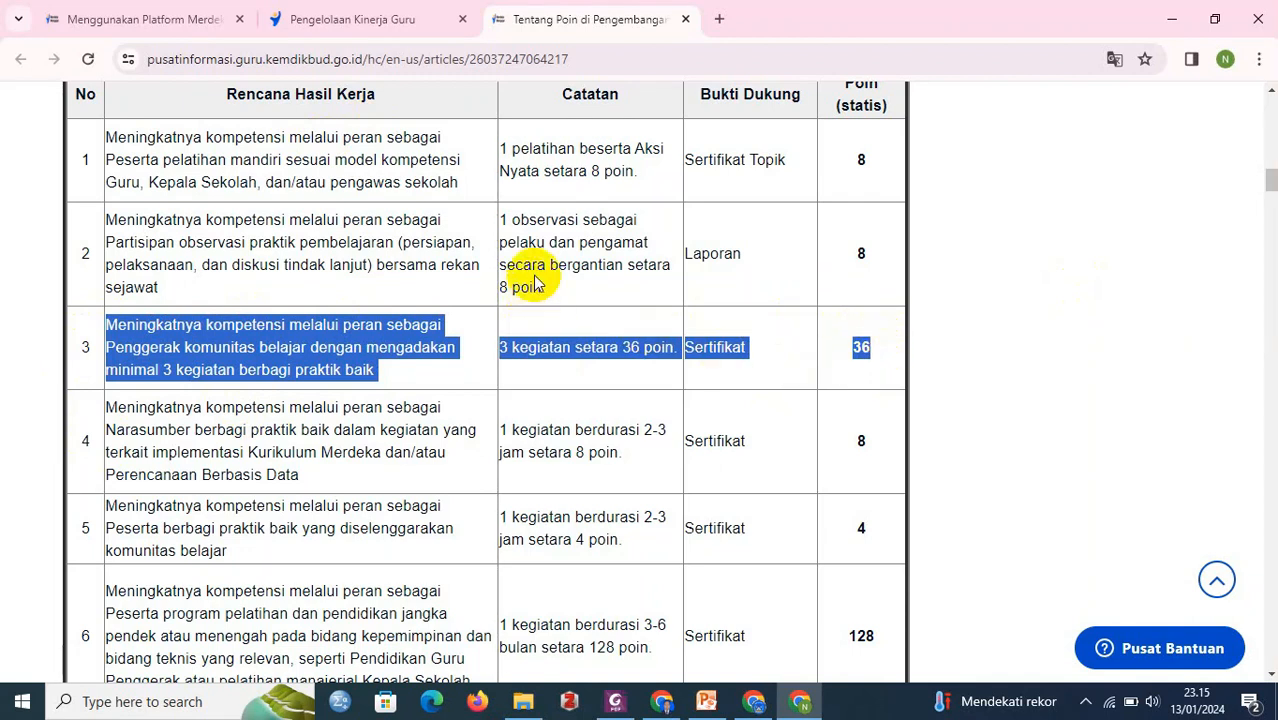
- Read through the rest of the points table down to row 18 and return to the start of the article
scroll(536, 280, "down", 1)
scroll(536, 280, "down", 6)
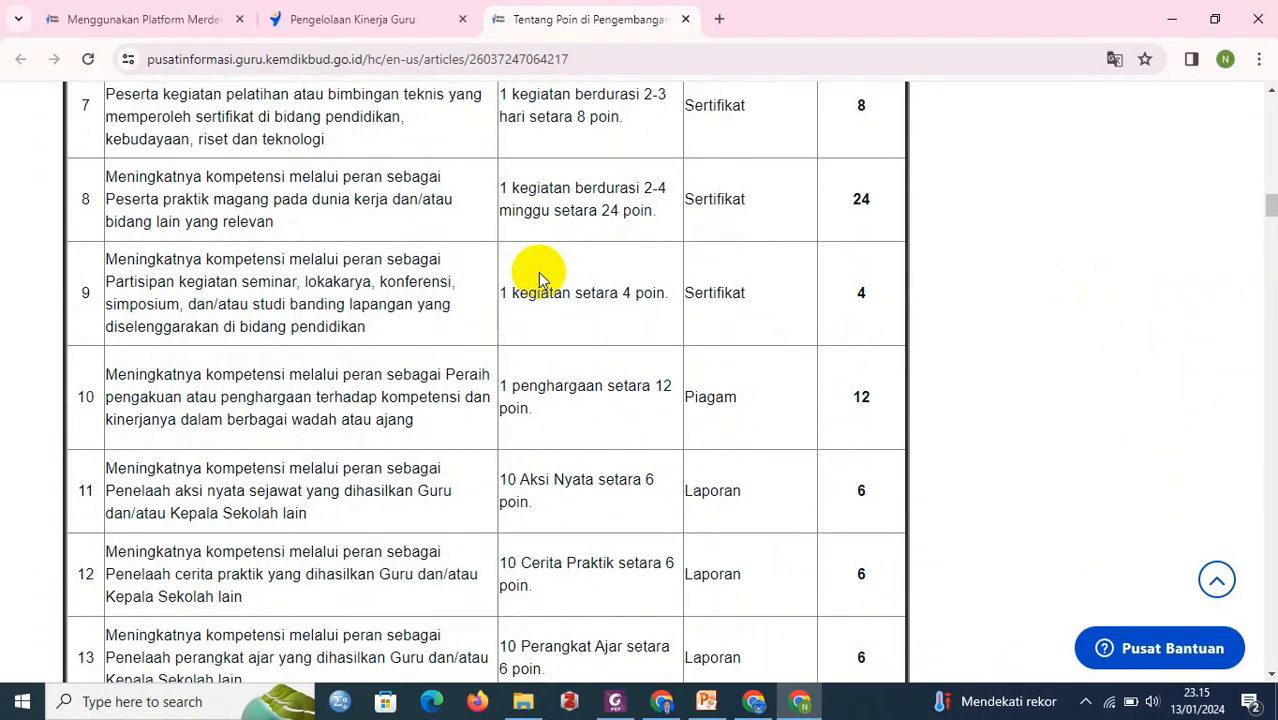
scroll(538, 272, "down", 4)
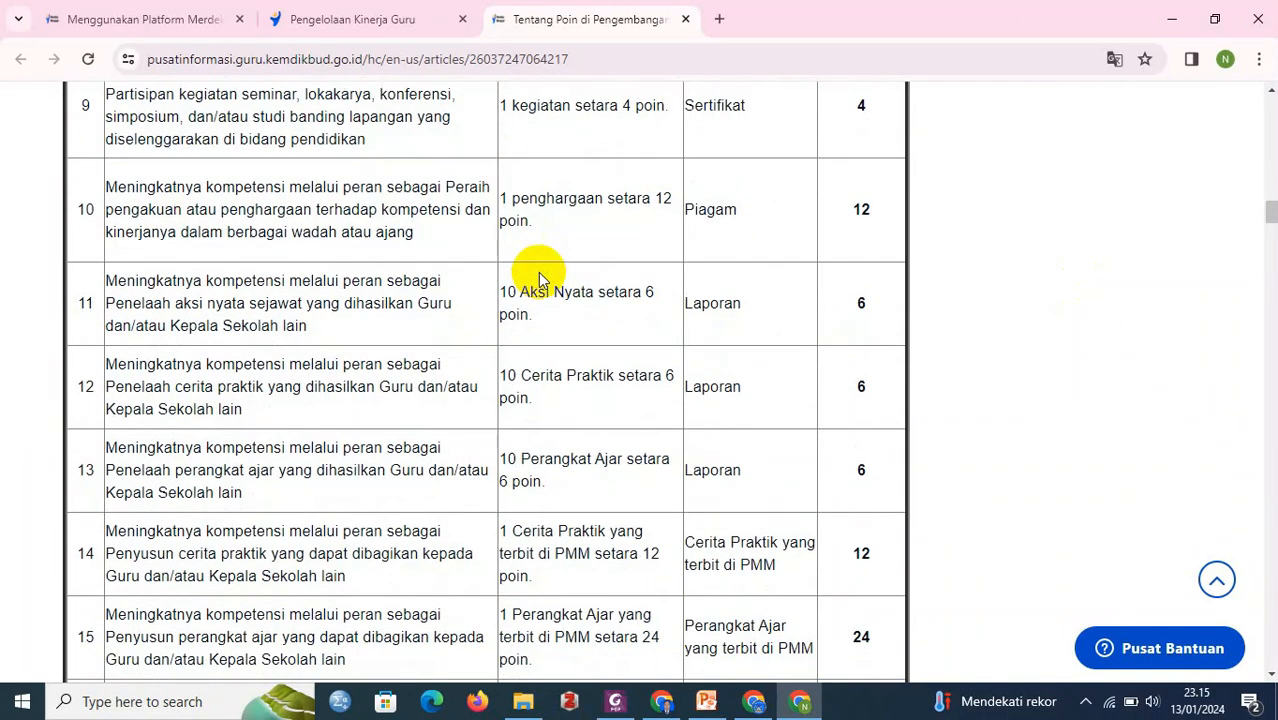
scroll(540, 275, "down", 2)
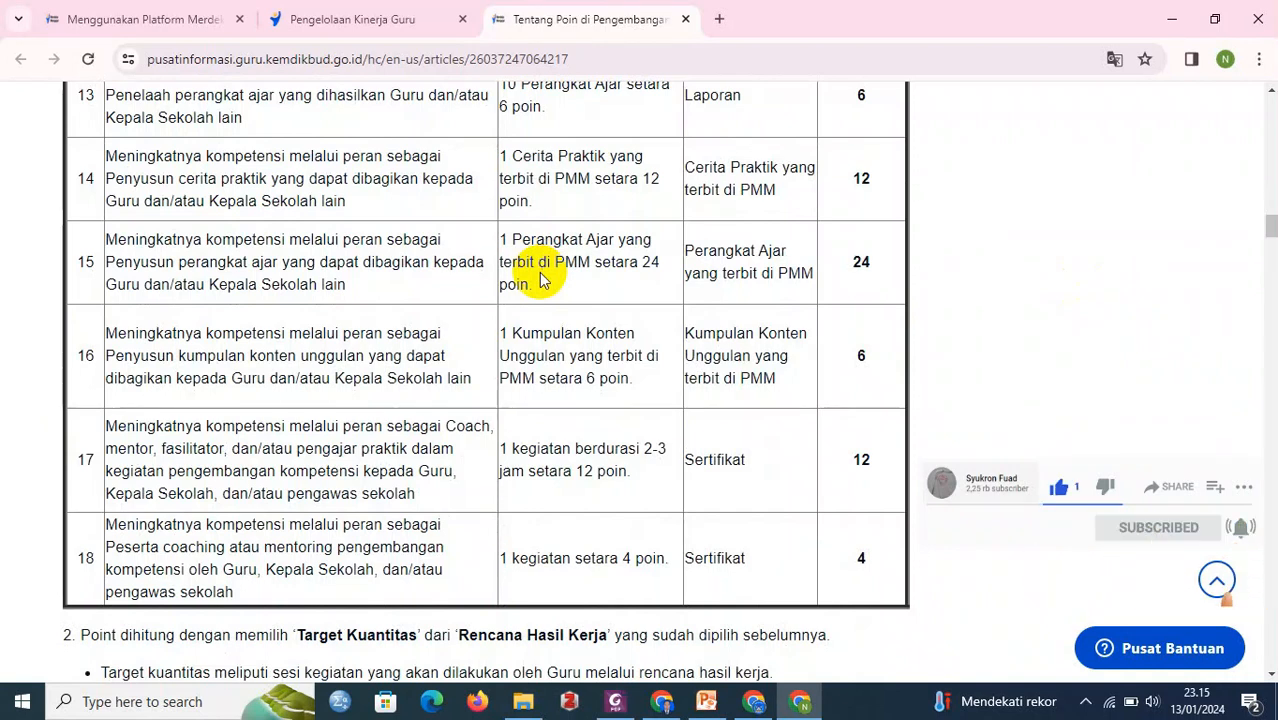
scroll(540, 280, "up", 1)
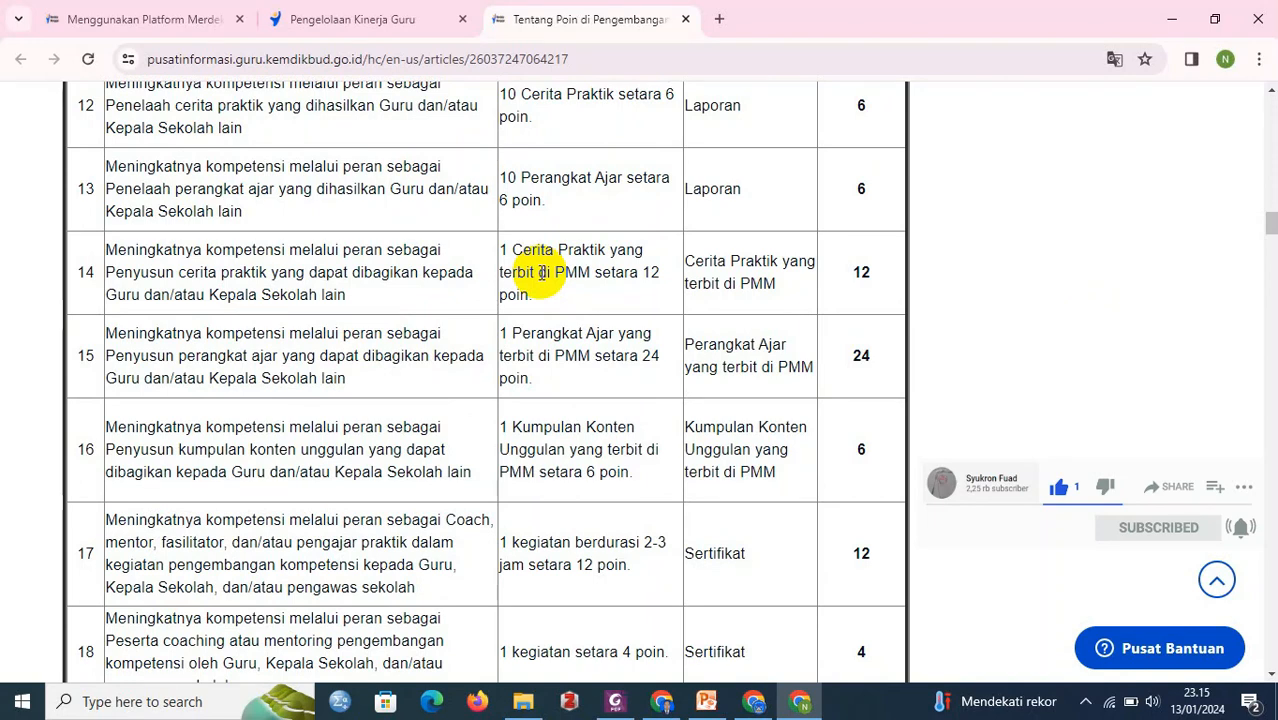
scroll(541, 272, "up", 7)
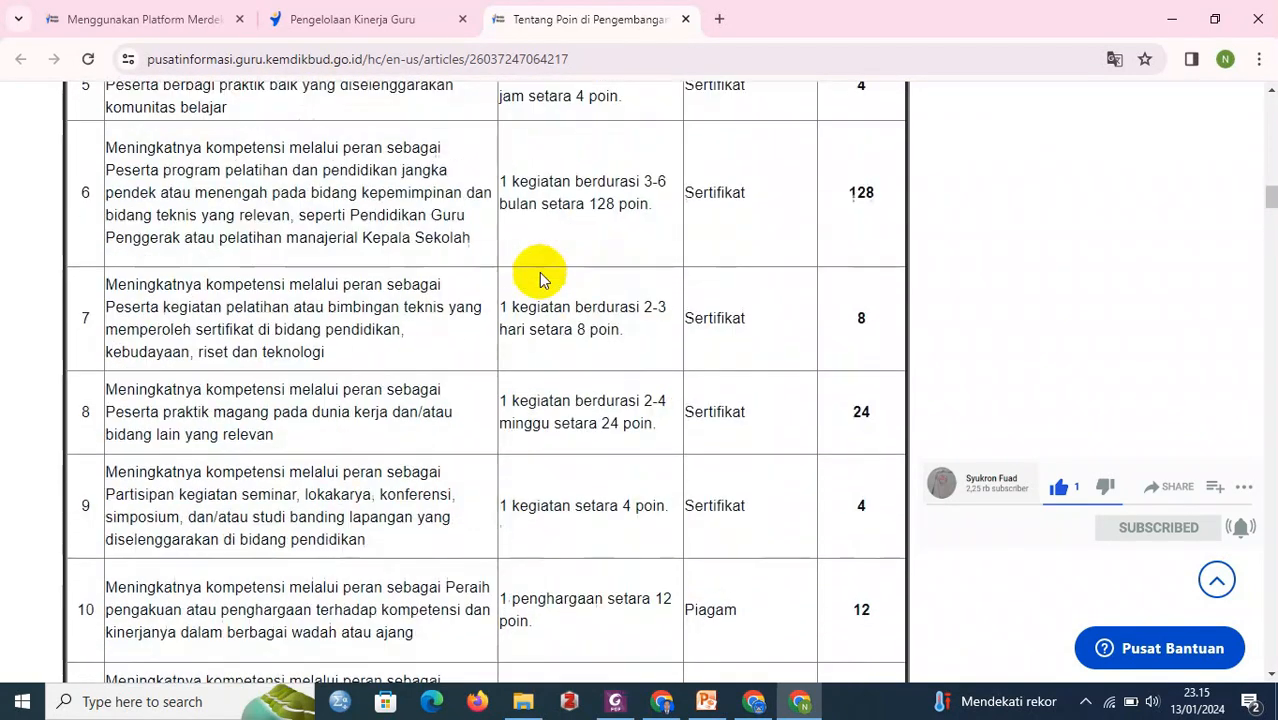
scroll(539, 277, "up", 10)
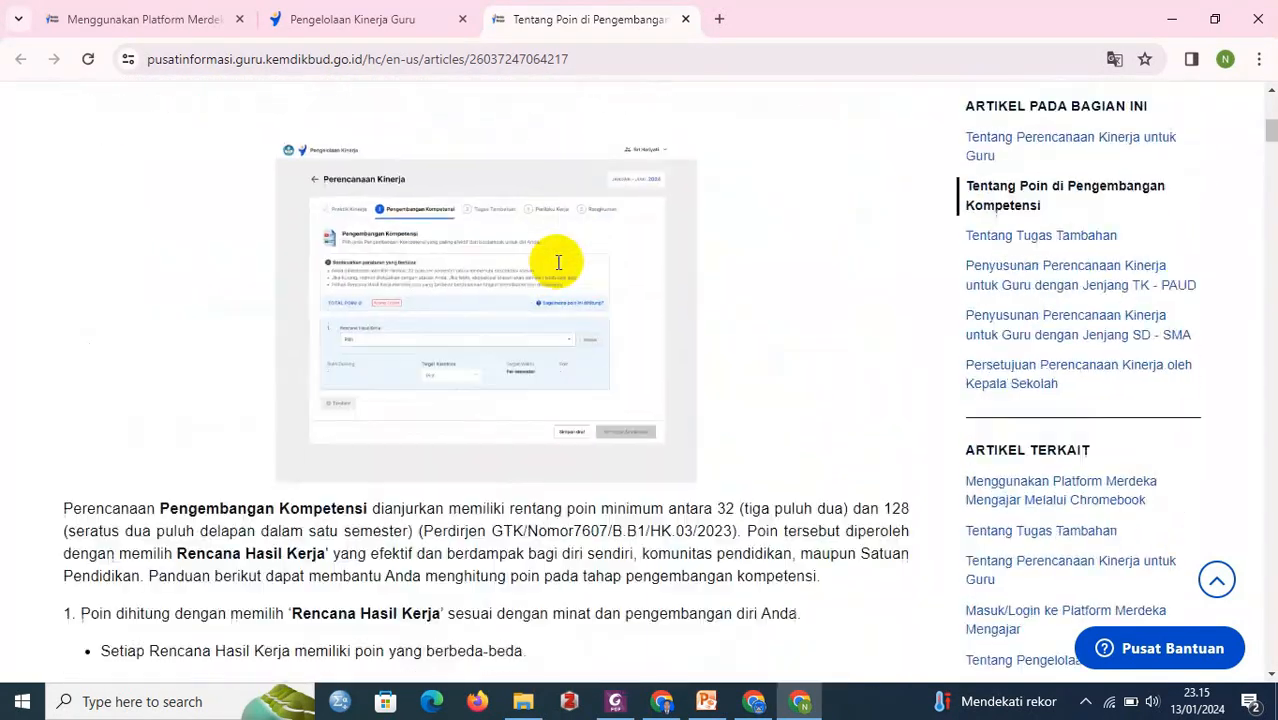
scroll(559, 262, "up", 2)
- Return to the performance plan and set the first Rencana Hasil Kerja to Peserta berbagi praktik baik yang diselenggarakan komunitas belajar (4 poin)
left_click(410, 22)
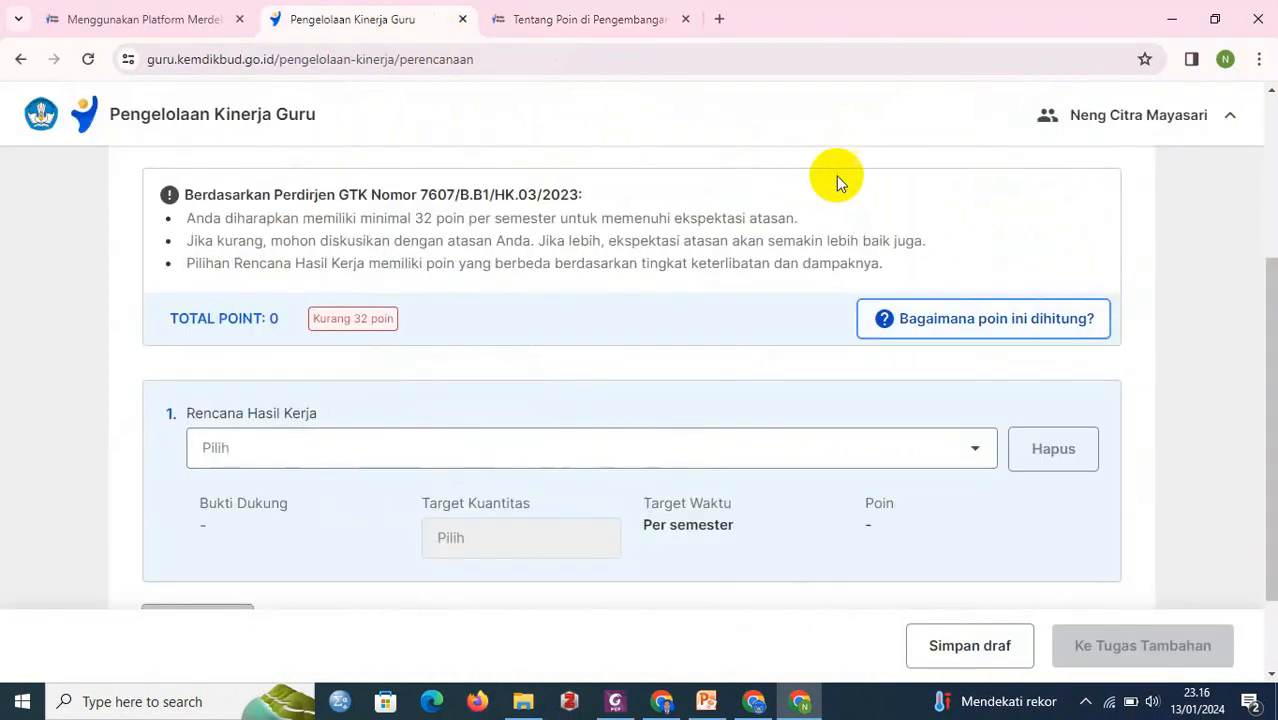
scroll(830, 195, "down", 1)
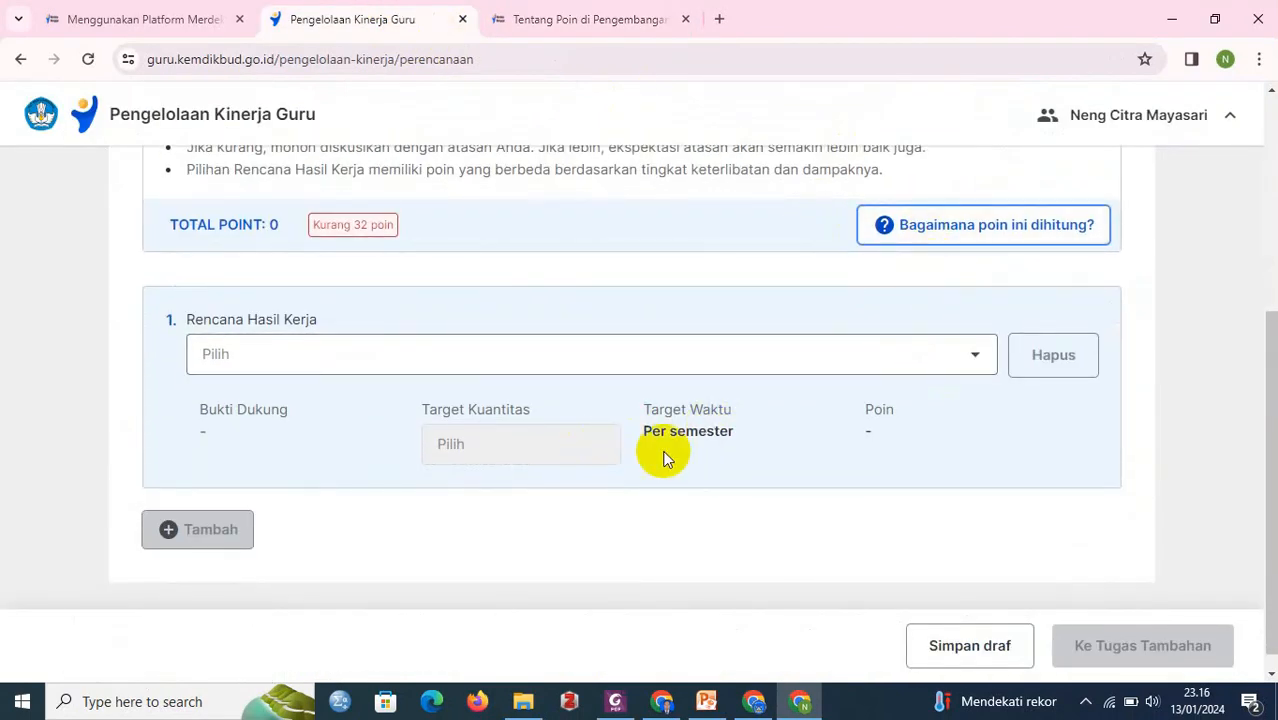
left_click(971, 362)
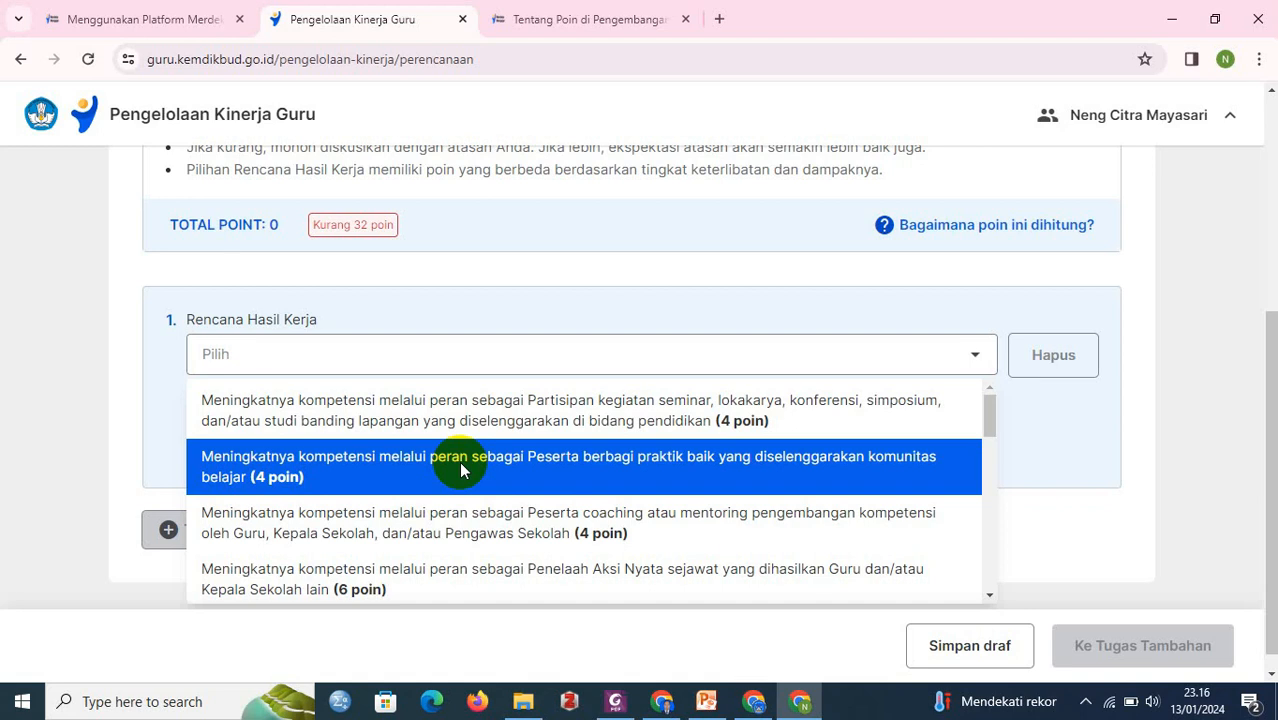
left_click(461, 470)
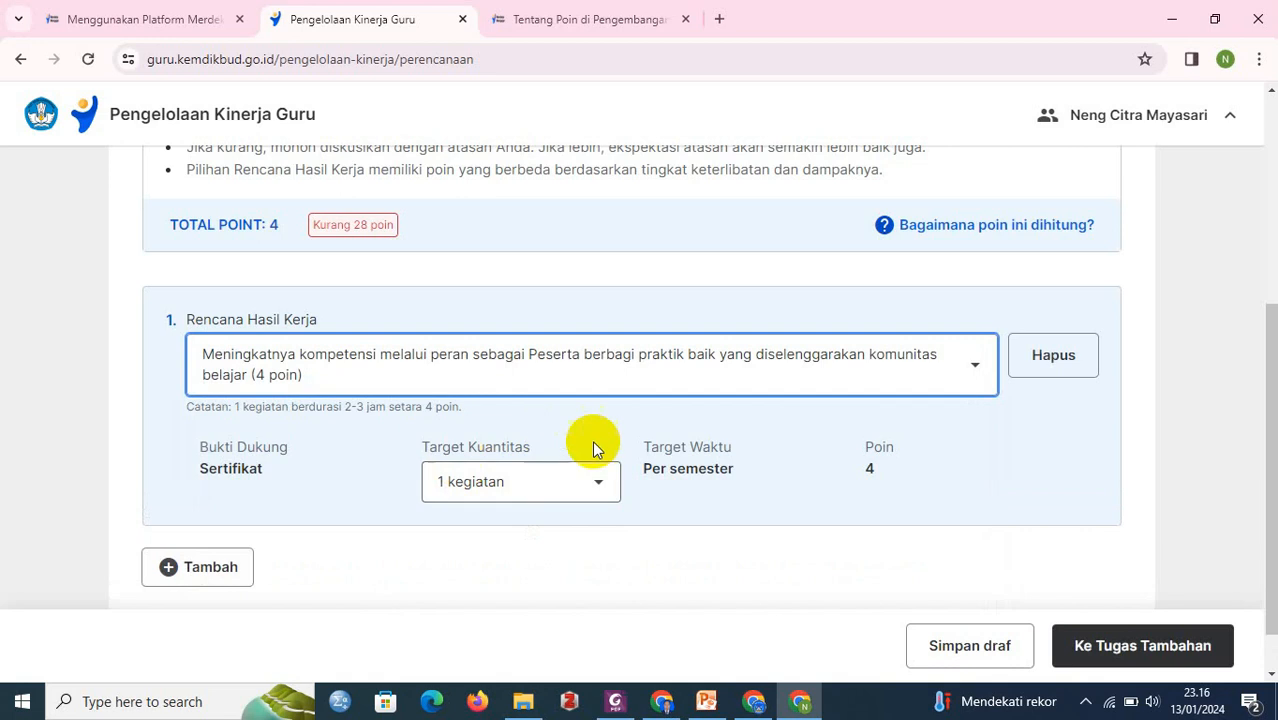
- Try a Target Kuantitas of 7 kegiatan for the first entry and check the point shortfall
left_click(598, 484)
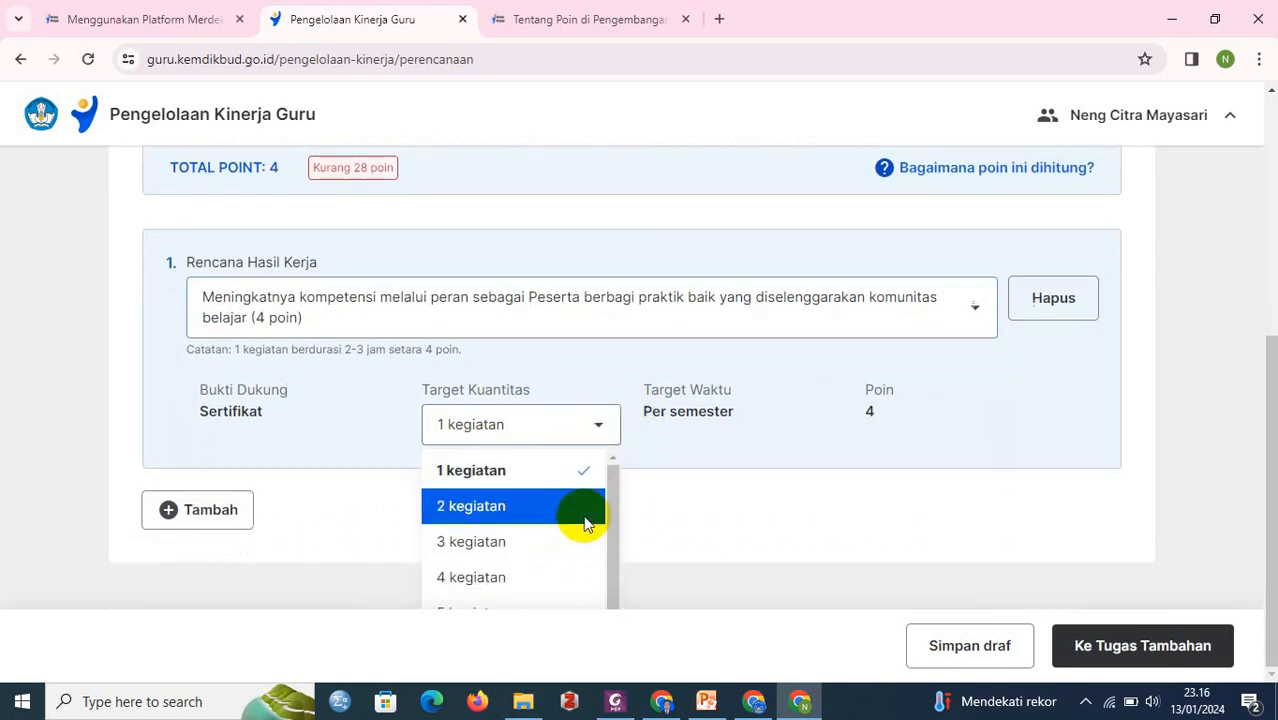
scroll(599, 540, "down", 2)
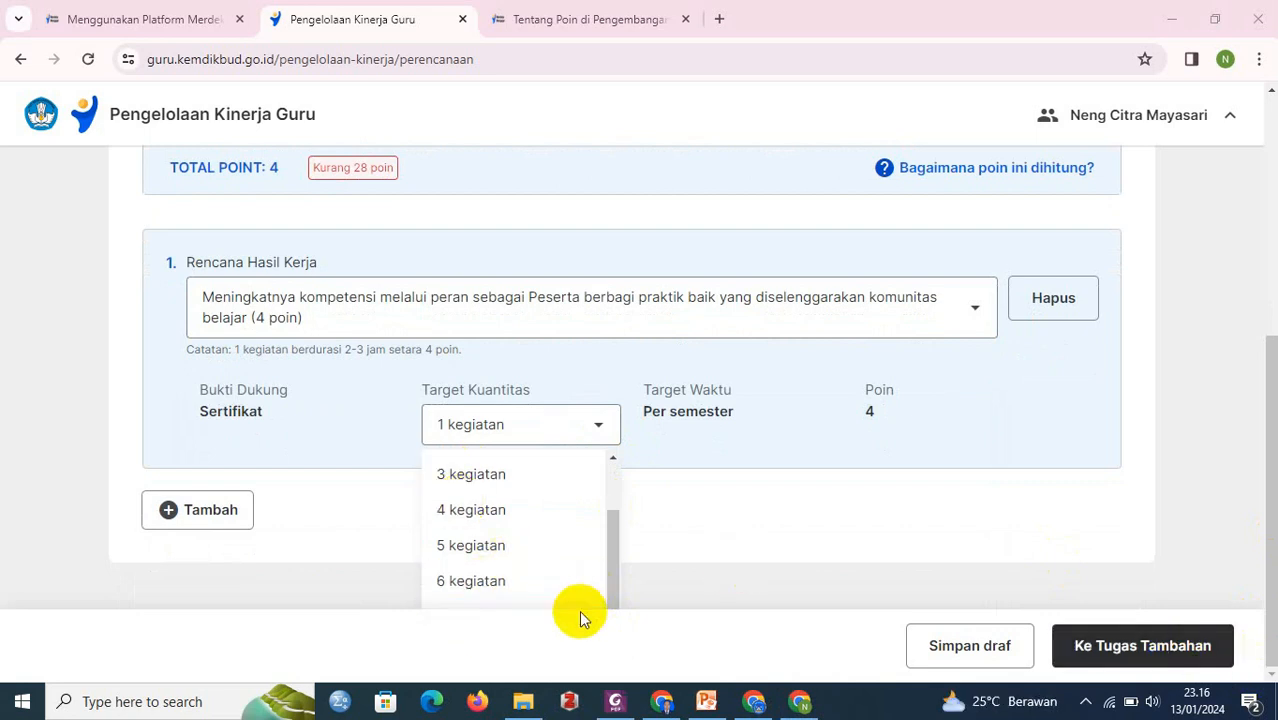
left_click(516, 609)
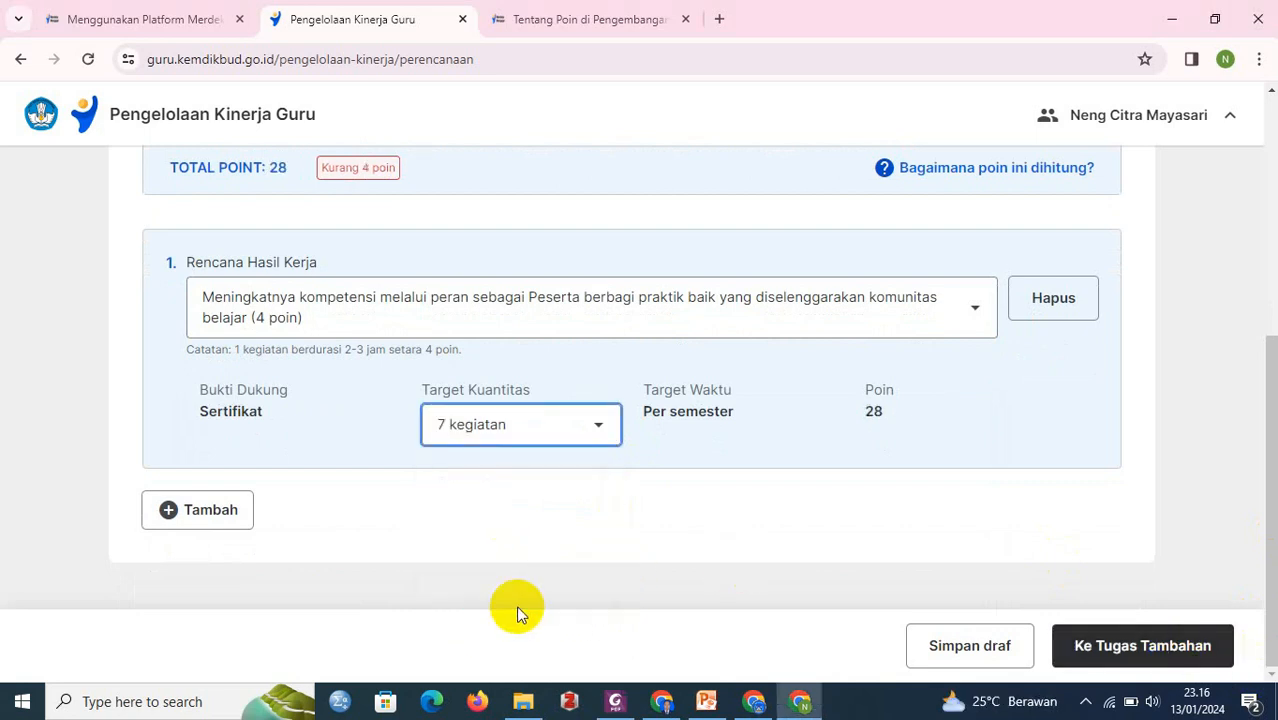
left_click(598, 432)
left_click_drag(615, 549, 604, 624)
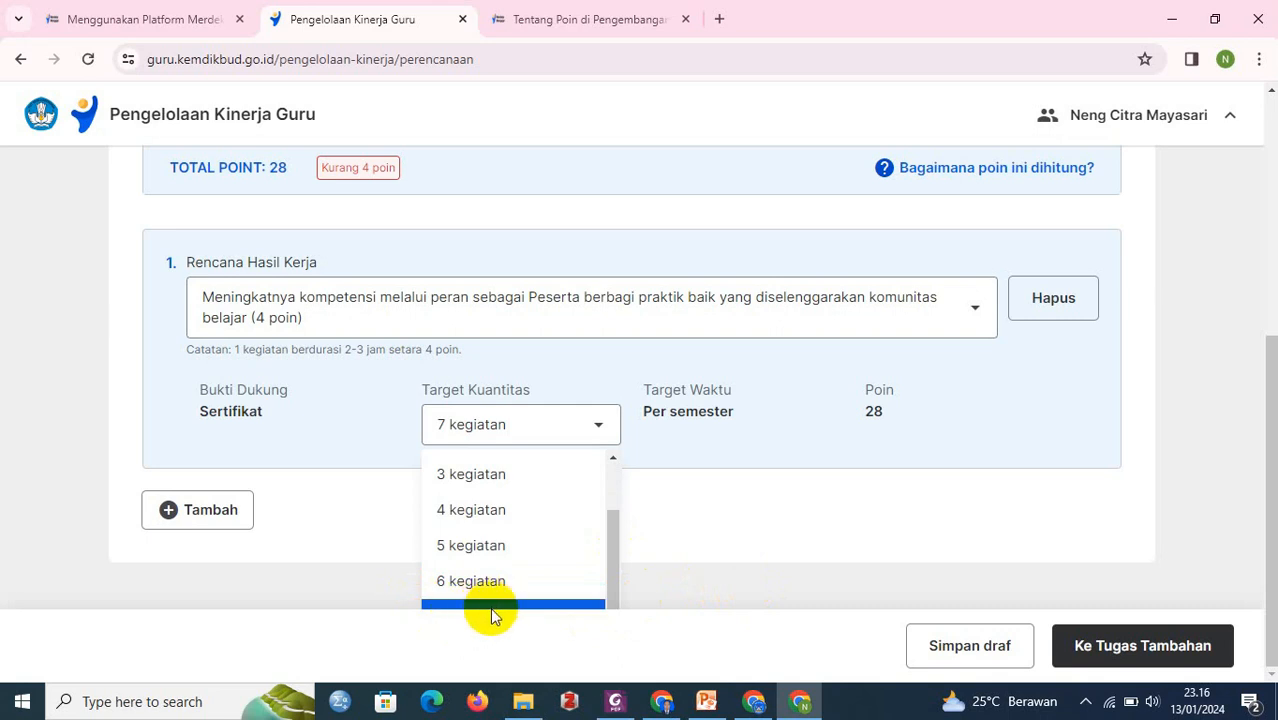
left_click(684, 511)
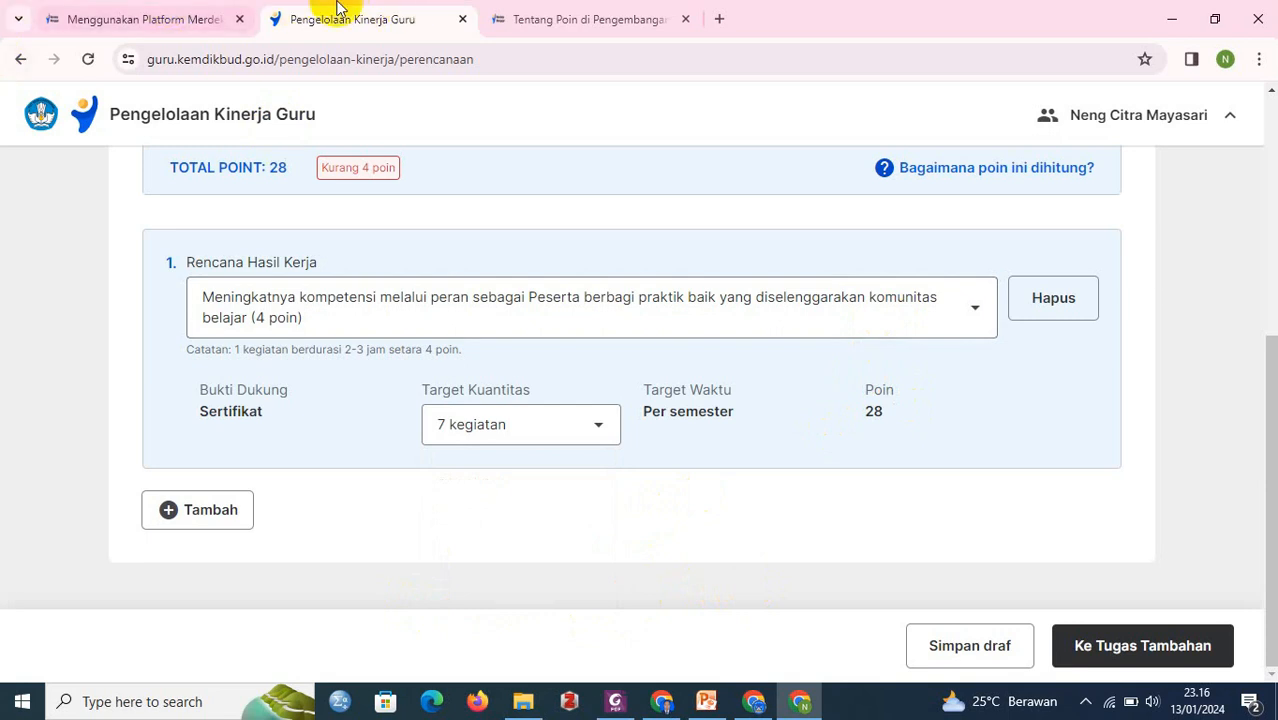
scroll(422, 414, "up", 2)
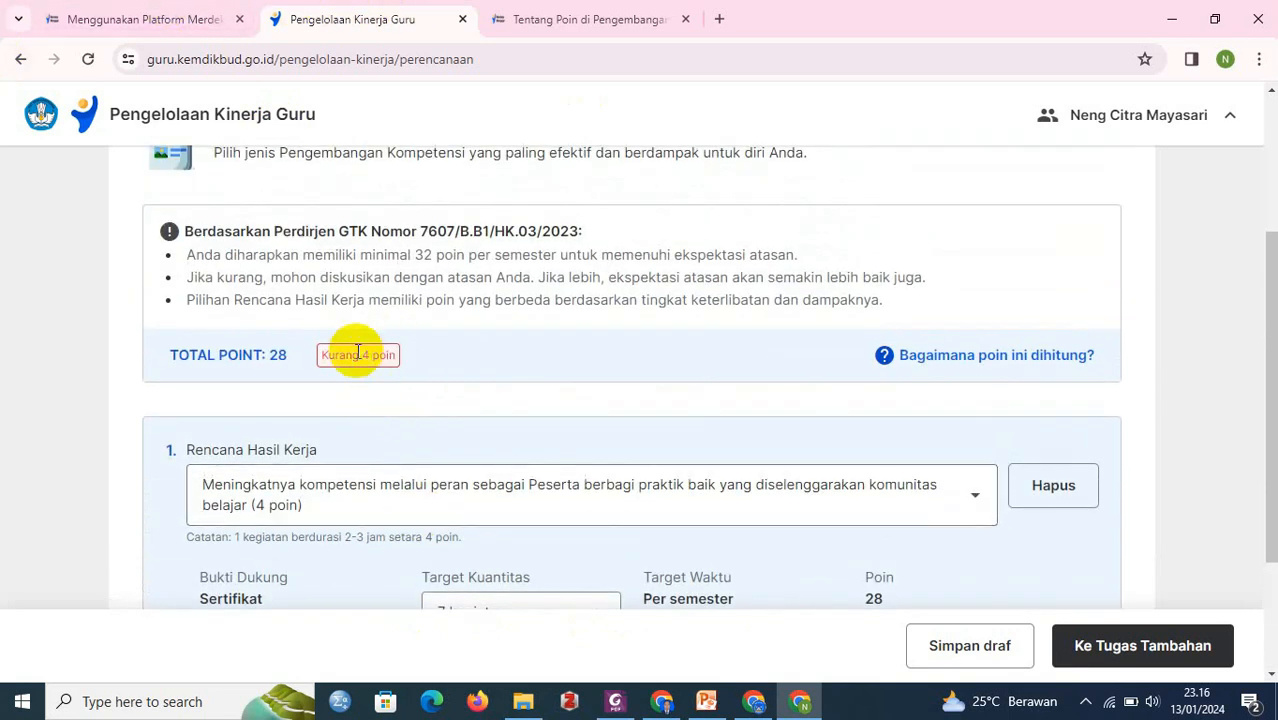
scroll(422, 251, "down", 2)
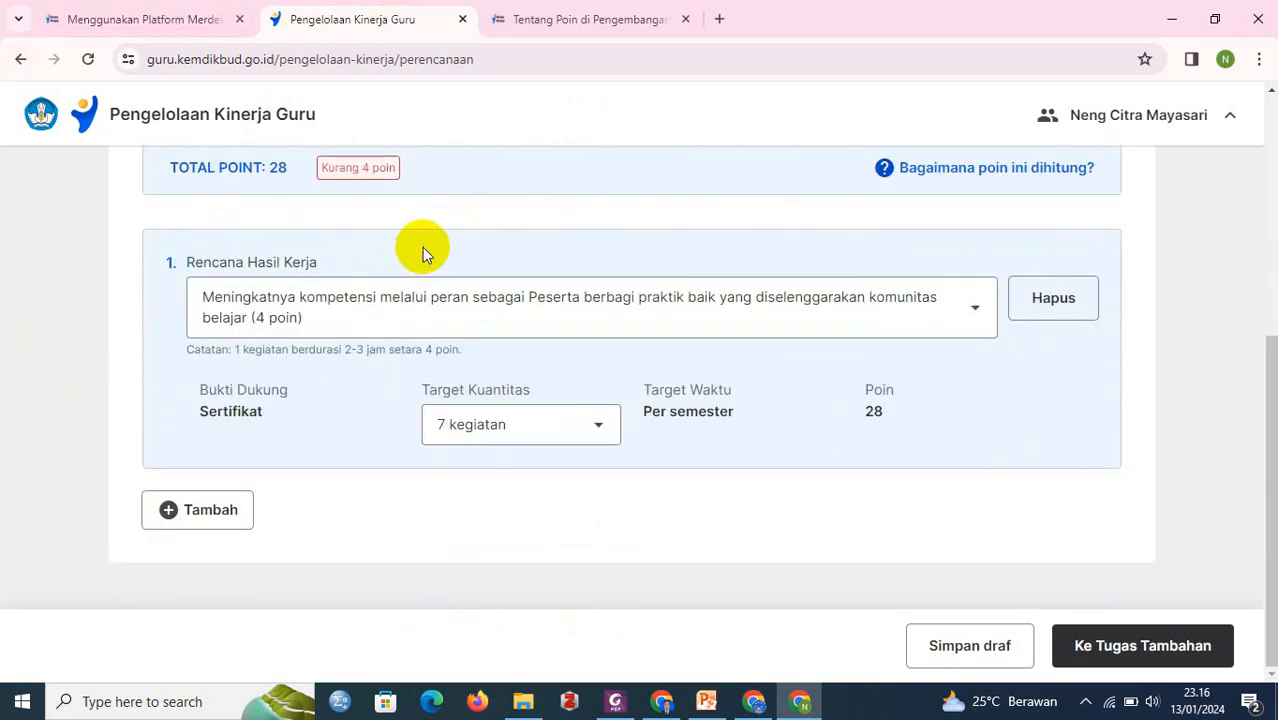
- Set the first entry's Target Kuantitas to 6 kegiatan
left_click(600, 428)
mouse_move(616, 516)
left_mouse_down()
mouse_move(622, 503)
mouse_move(622, 525)
left_mouse_up()
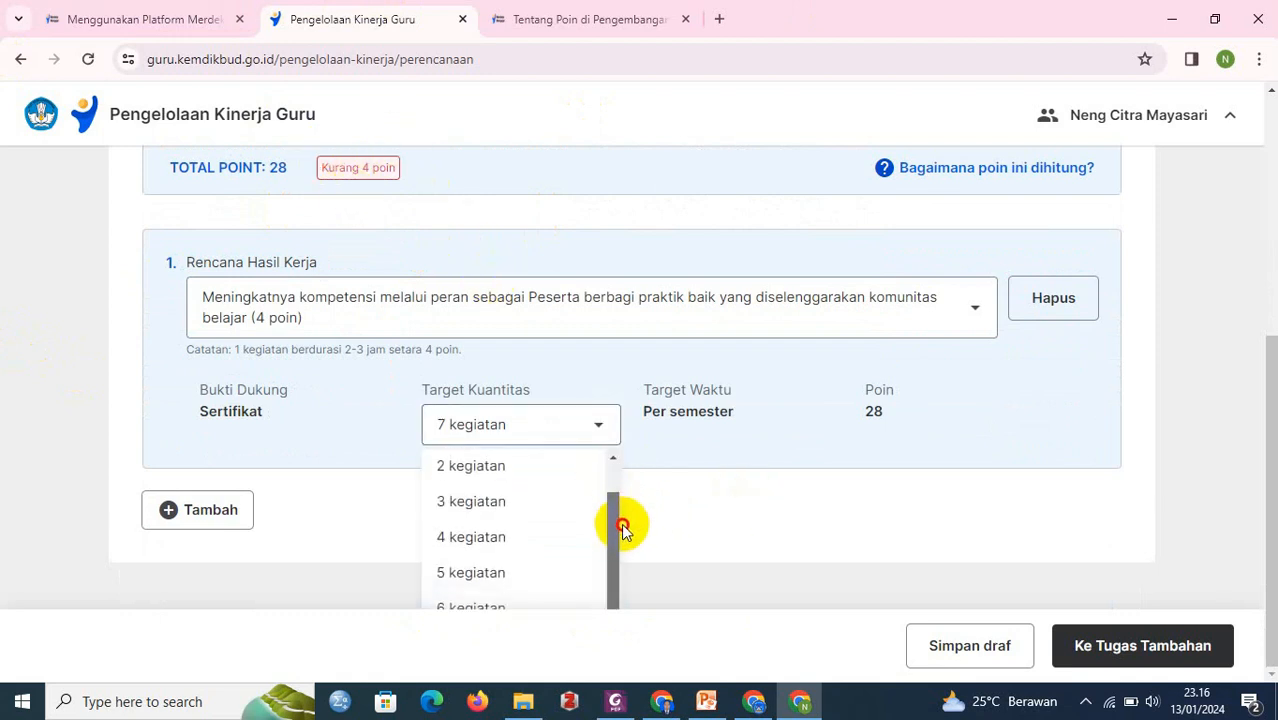
left_click(465, 595)
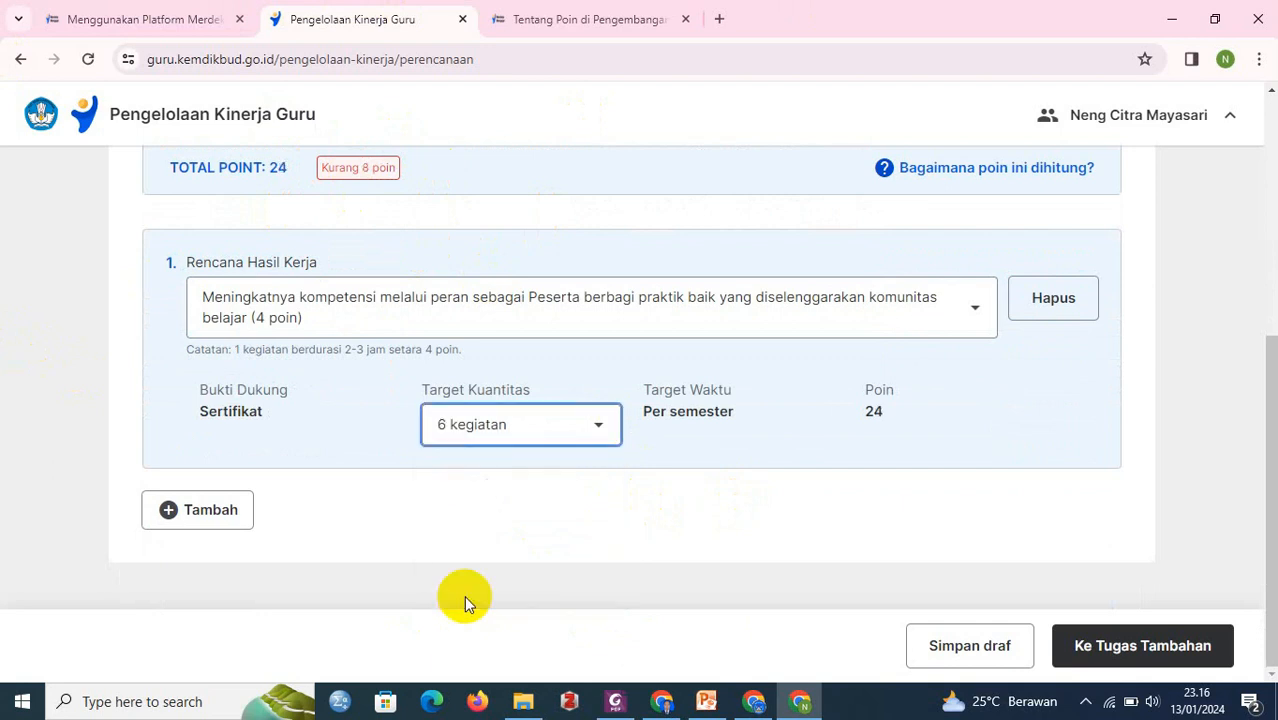
- Add a second Rencana Hasil Kerja entry and compare it with the first entry's points
left_click(199, 530)
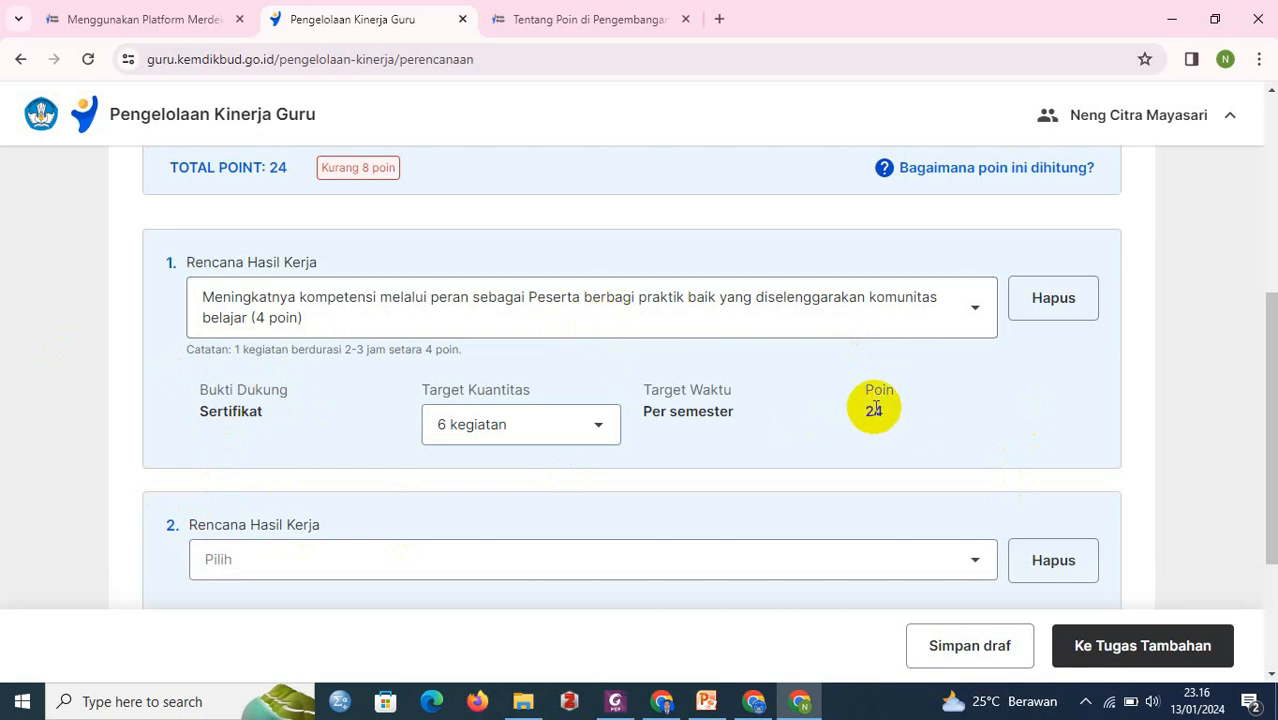
scroll(828, 405, "up", 2)
scroll(679, 382, "down", 4)
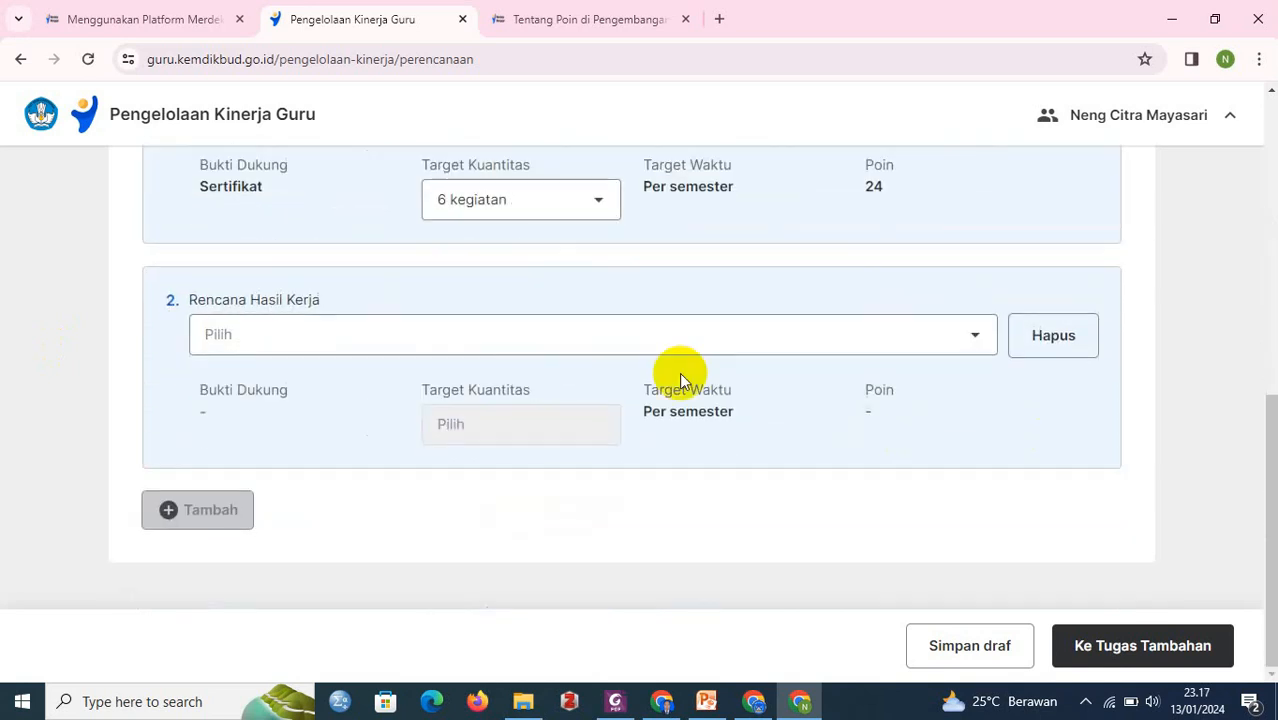
scroll(770, 340, "up", 2)
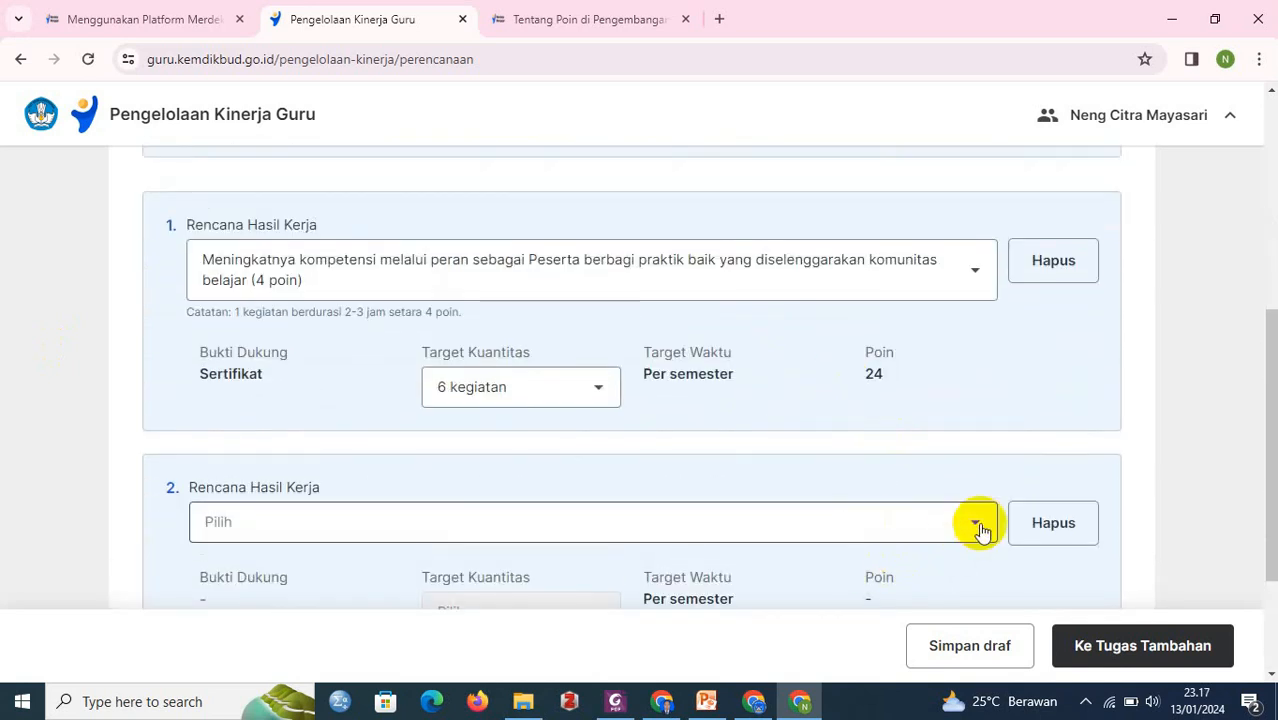
- Set the second Rencana Hasil Kerja to Narasumber Berbagi Praktik Baik on Kurikulum Merdeka implementation and/or Perencanaan Berbasis Data (8 poin)
left_click(978, 528)
scroll(940, 526, "down", 1)
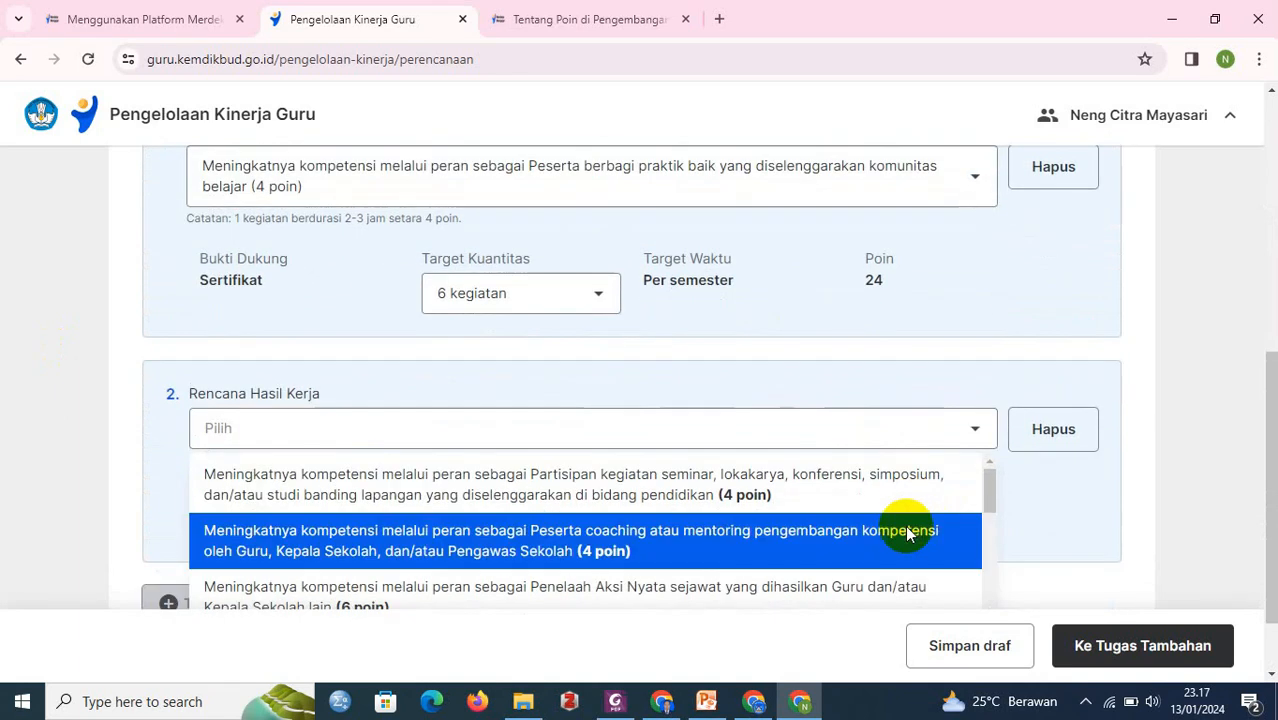
scroll(898, 535, "down", 1)
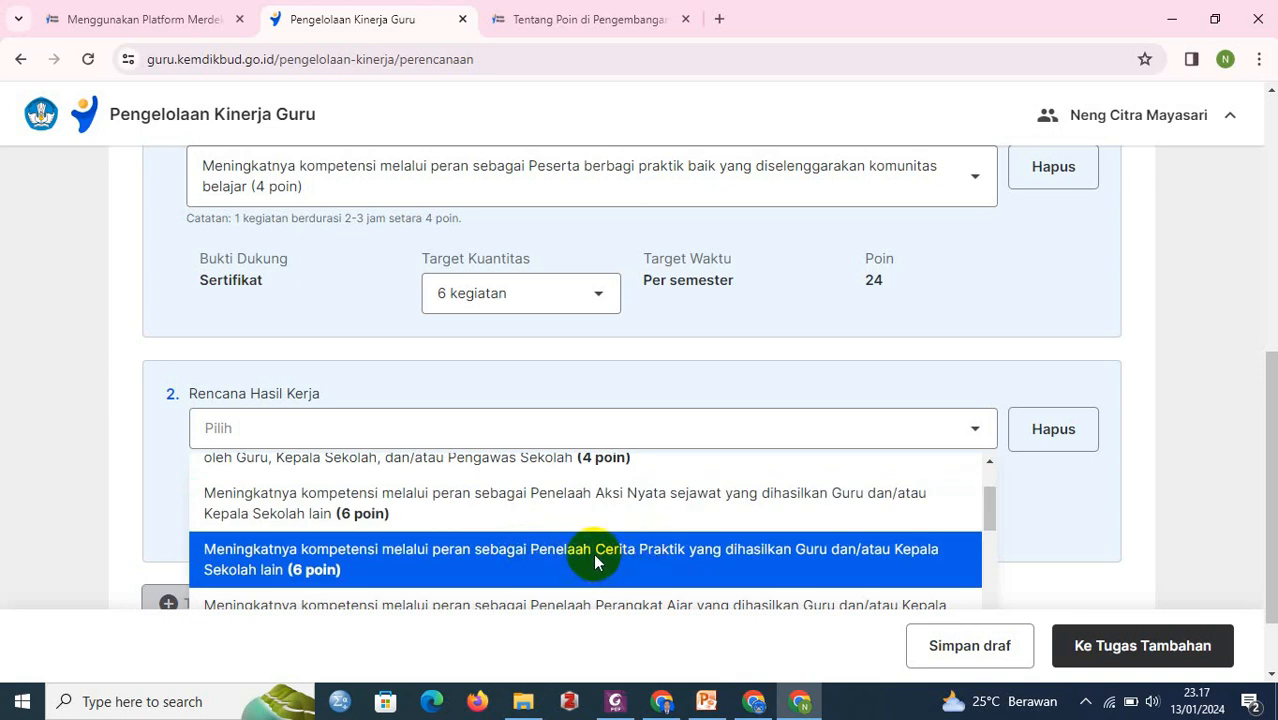
scroll(593, 557, "down", 1)
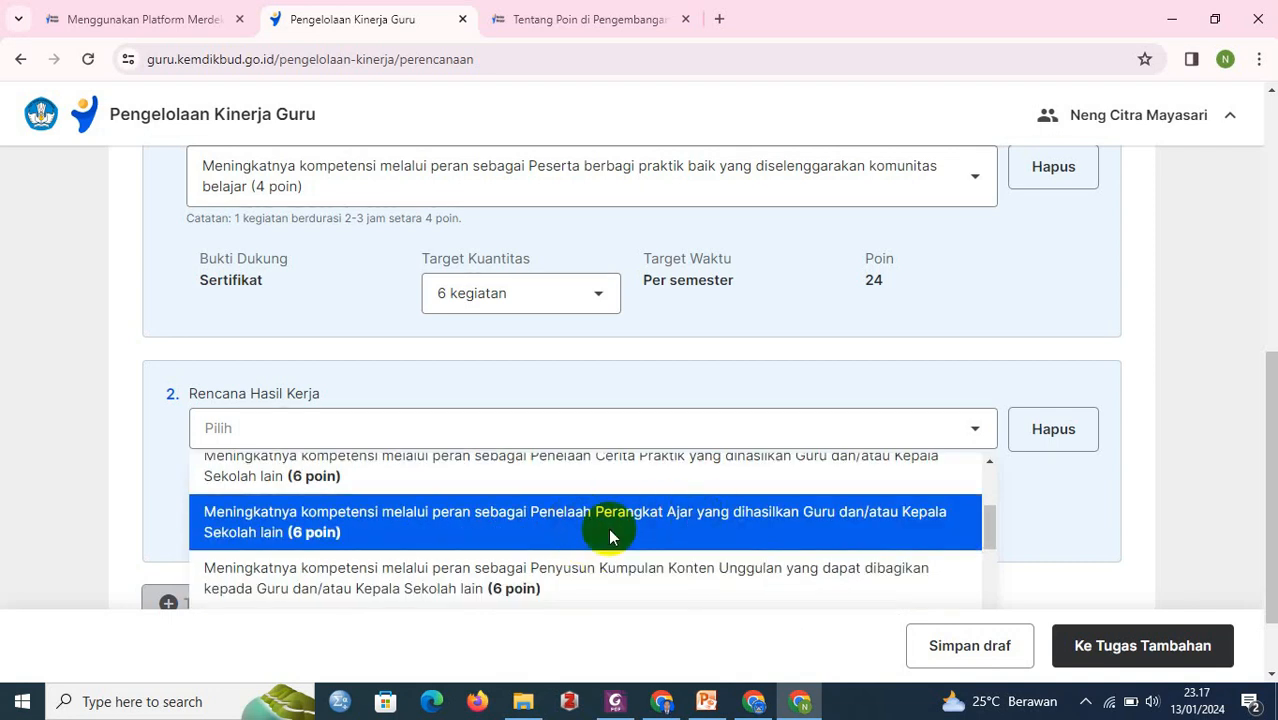
scroll(608, 530, "down", 1)
scroll(608, 528, "down", 2)
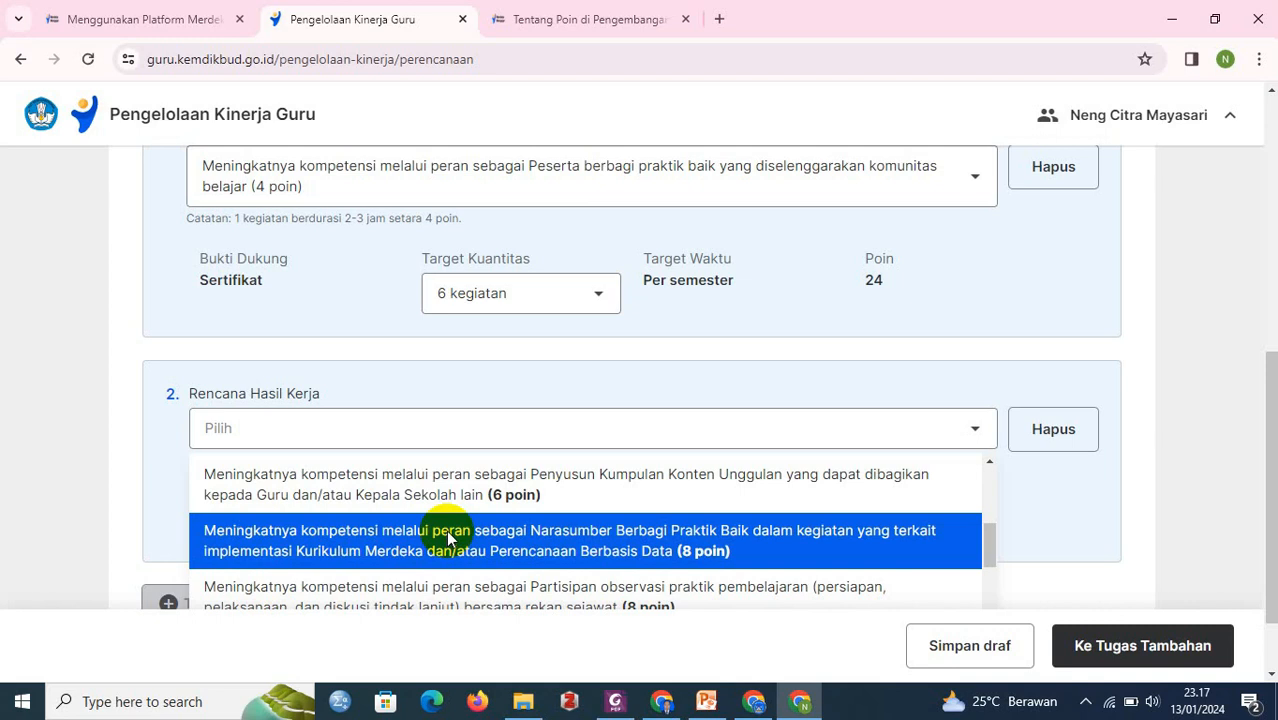
left_click(447, 538)
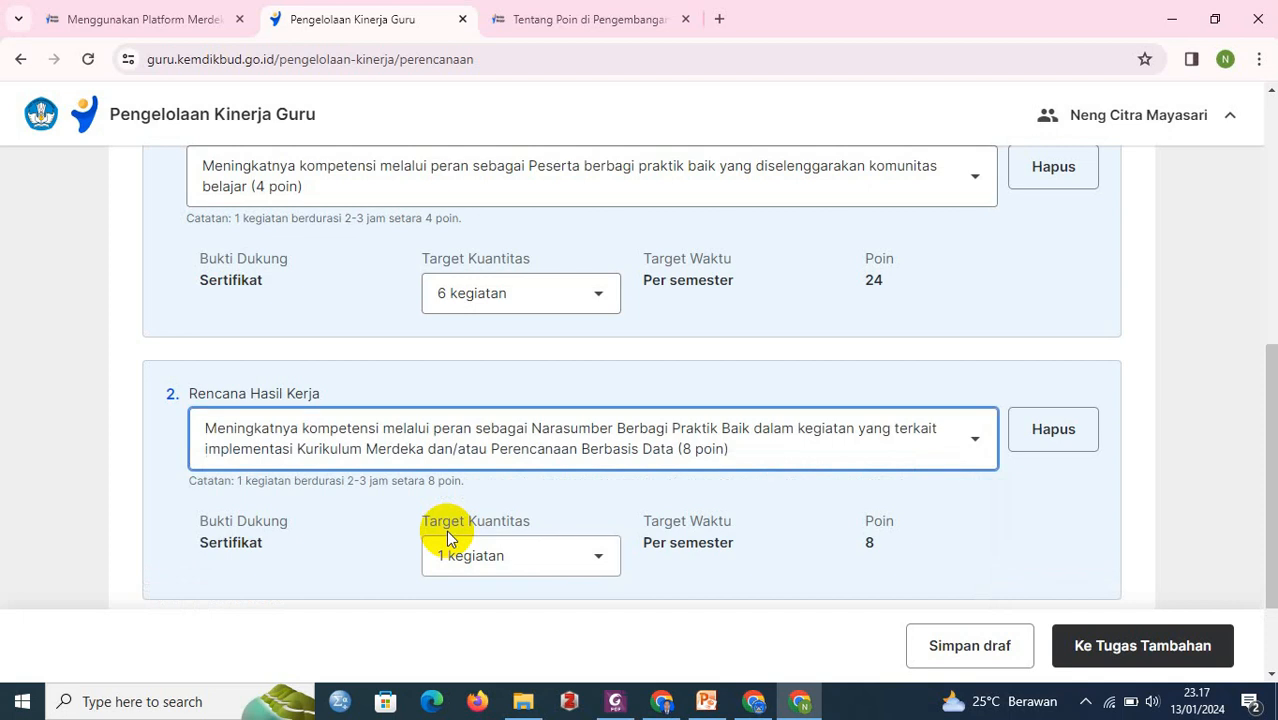
- Review the point total and both completed entries, and add a third Rencana Hasil Kerja entry
scroll(843, 386, "up", 2)
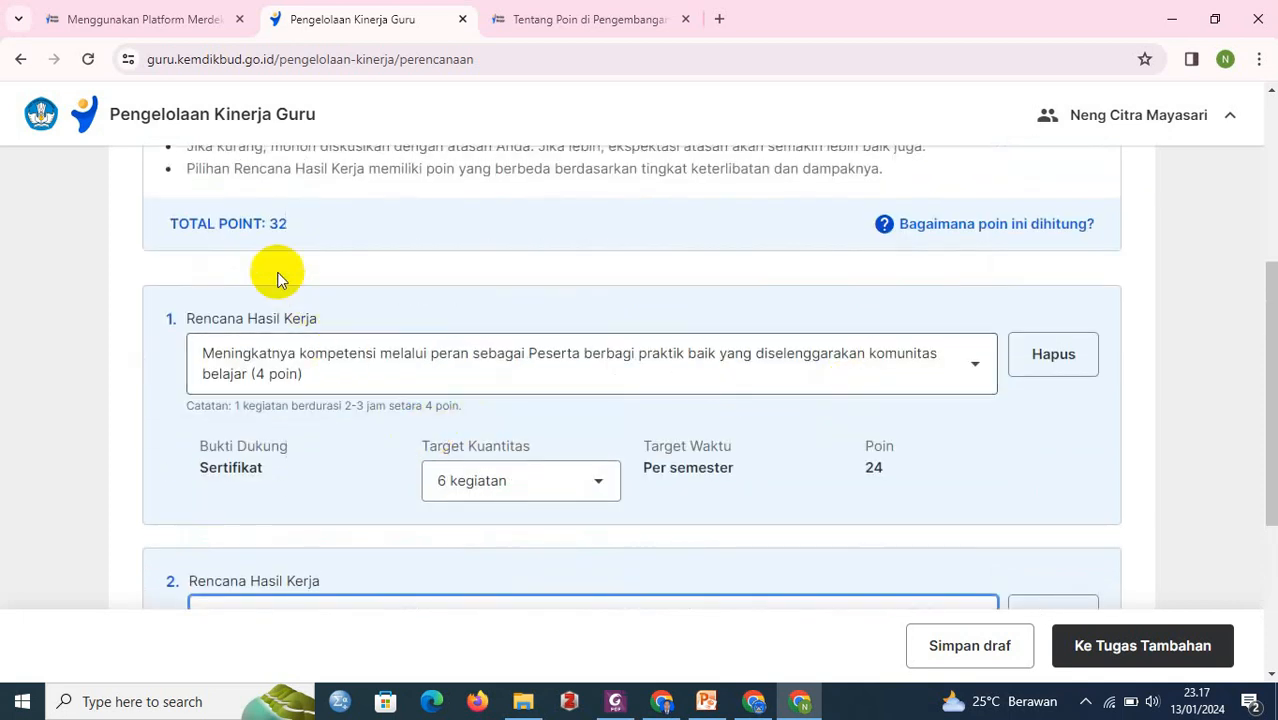
scroll(944, 340, "down", 3)
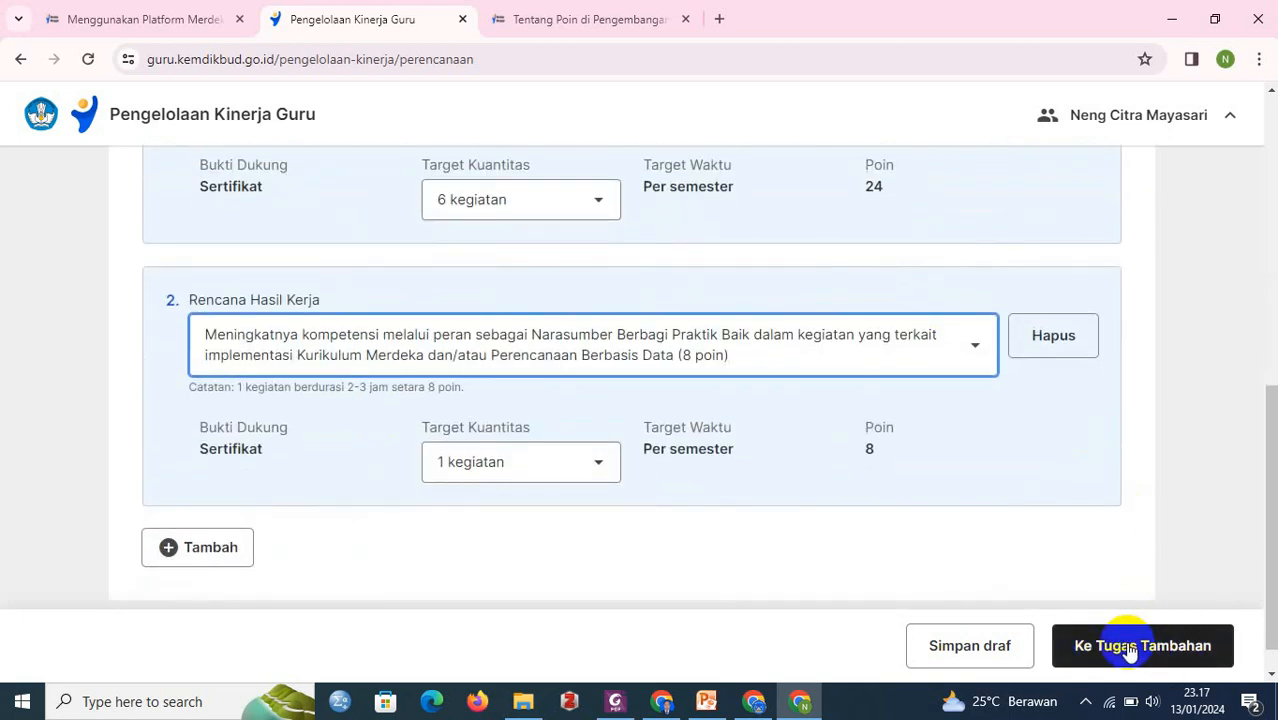
scroll(532, 314, "up", 1)
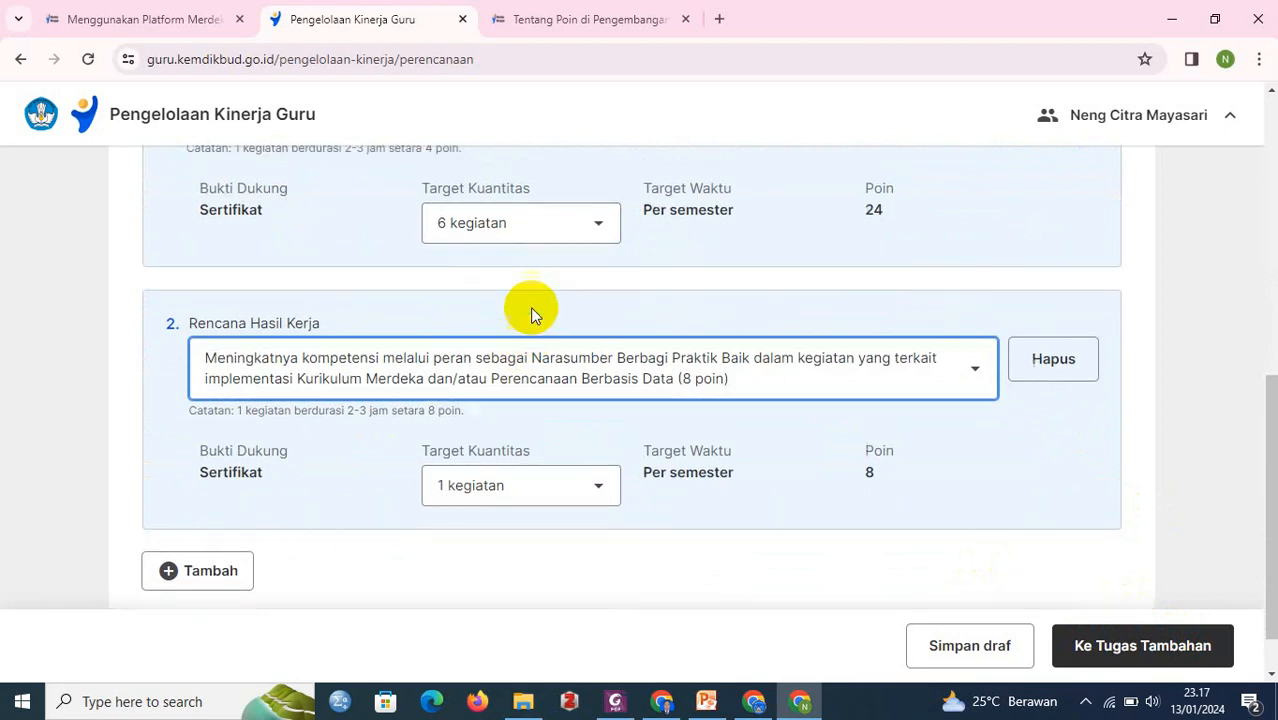
scroll(532, 314, "down", 2)
scroll(534, 316, "up", 1)
scroll(534, 322, "down", 2)
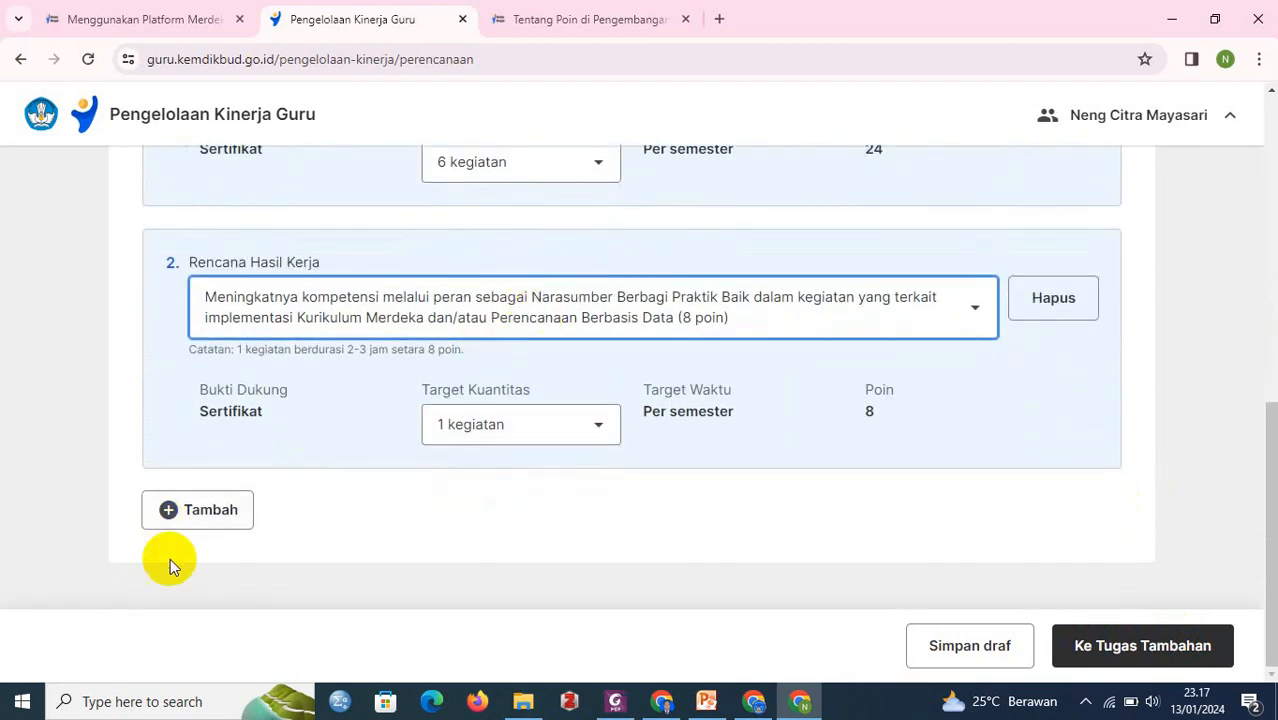
left_click(193, 512)
scroll(440, 410, "up", 4)
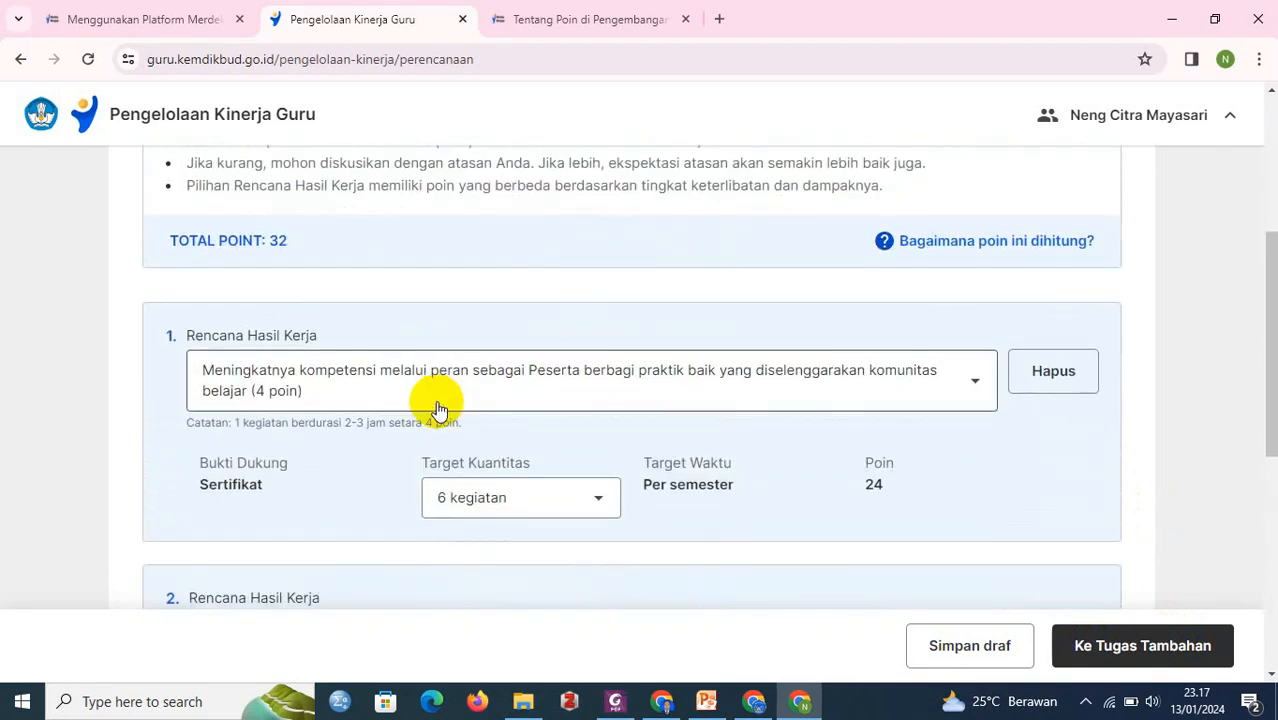
- Set the third Rencana Hasil Kerja to Partisipan observasi praktik pembelajaran bersama rekan sejawat (8 poin)
scroll(842, 402, "down", 5)
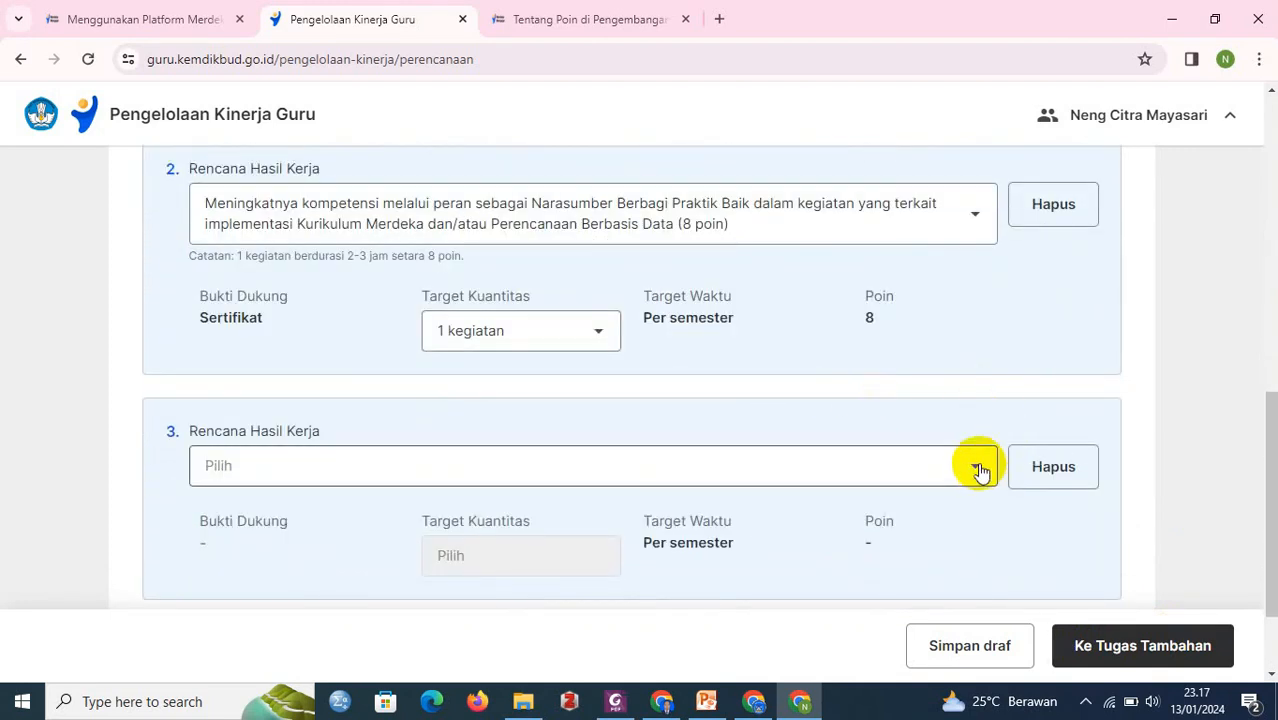
left_click(979, 471)
scroll(813, 514, "down", 3)
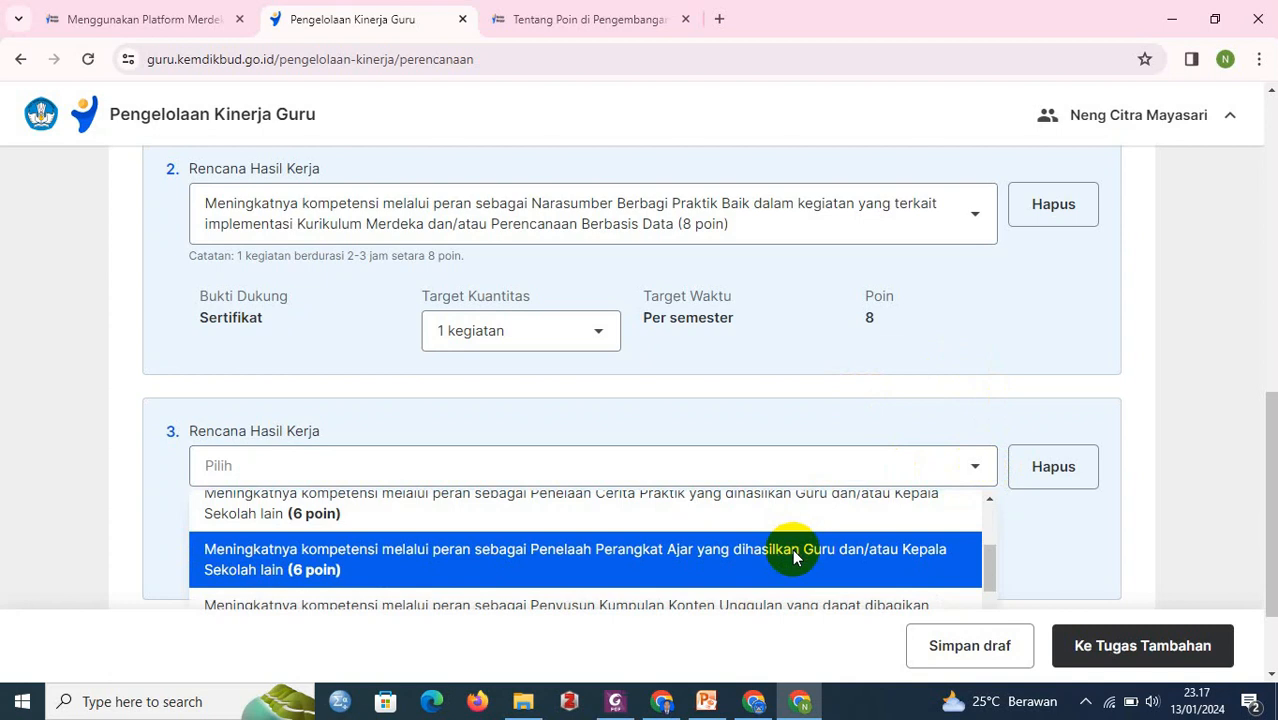
scroll(791, 557, "down", 3)
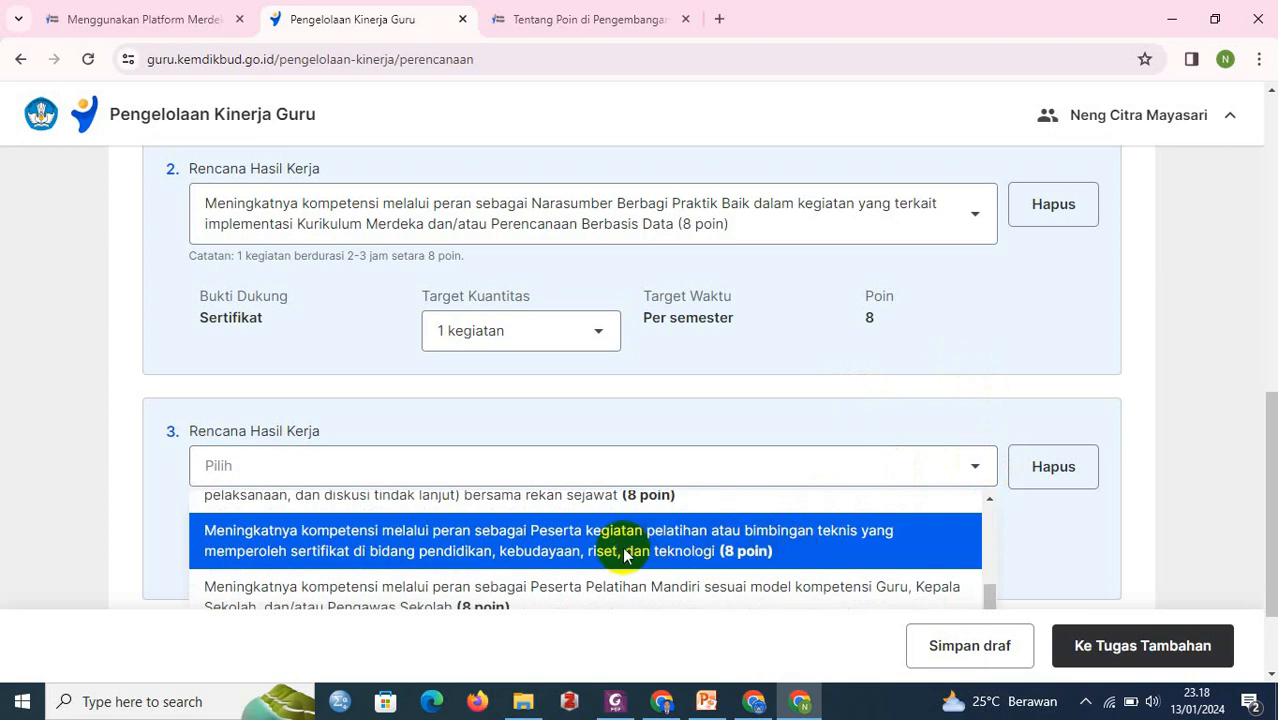
scroll(622, 546, "up", 1)
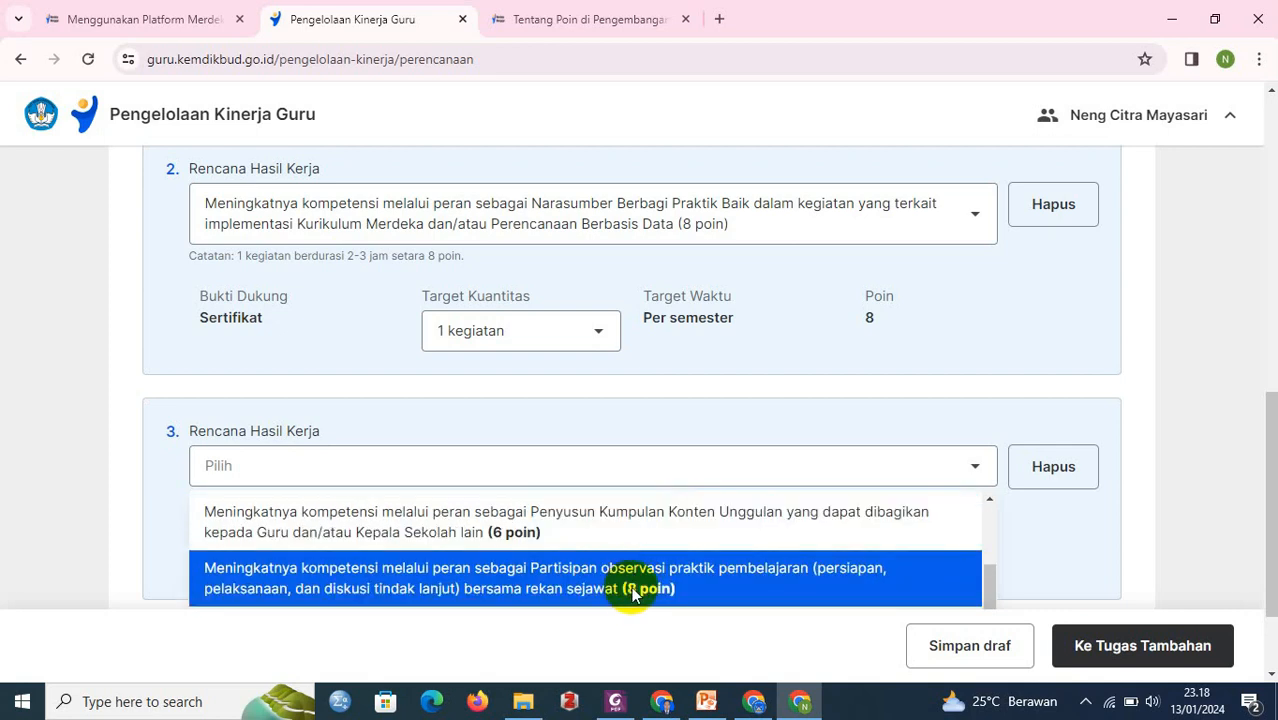
scroll(632, 594, "down", 1)
scroll(648, 570, "down", 3)
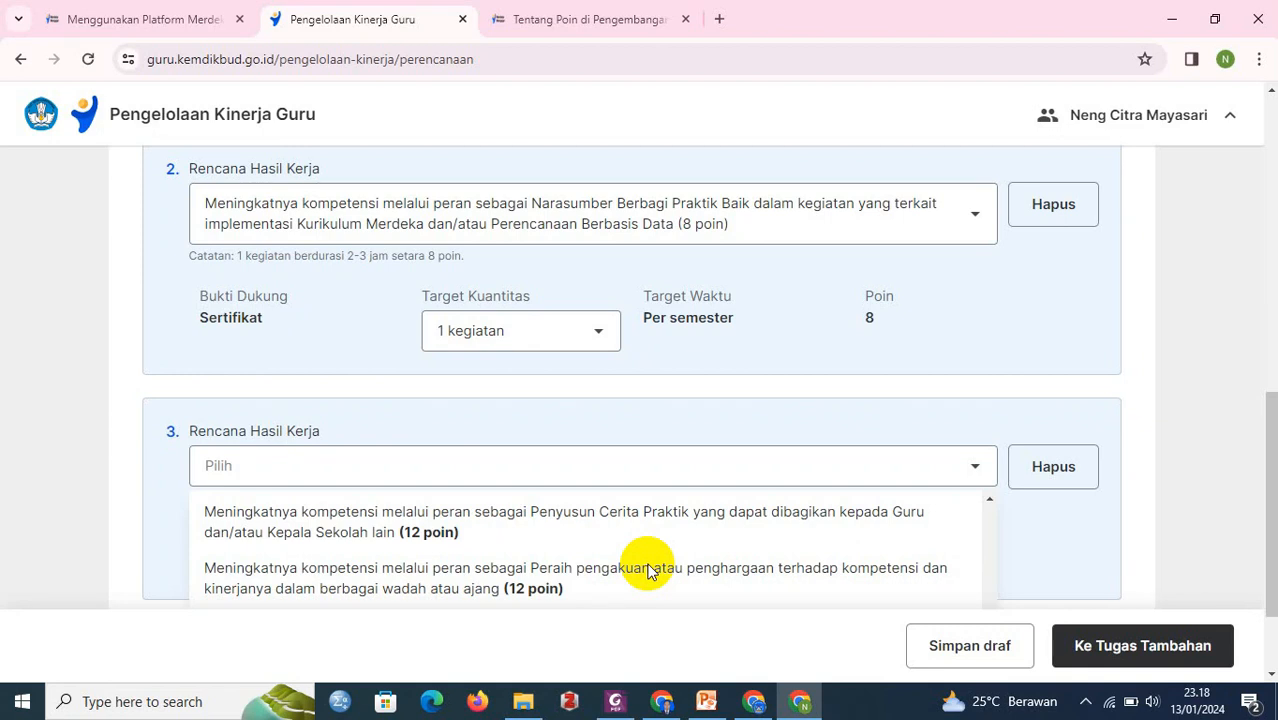
scroll(648, 570, "down", 3)
scroll(648, 570, "down", 2)
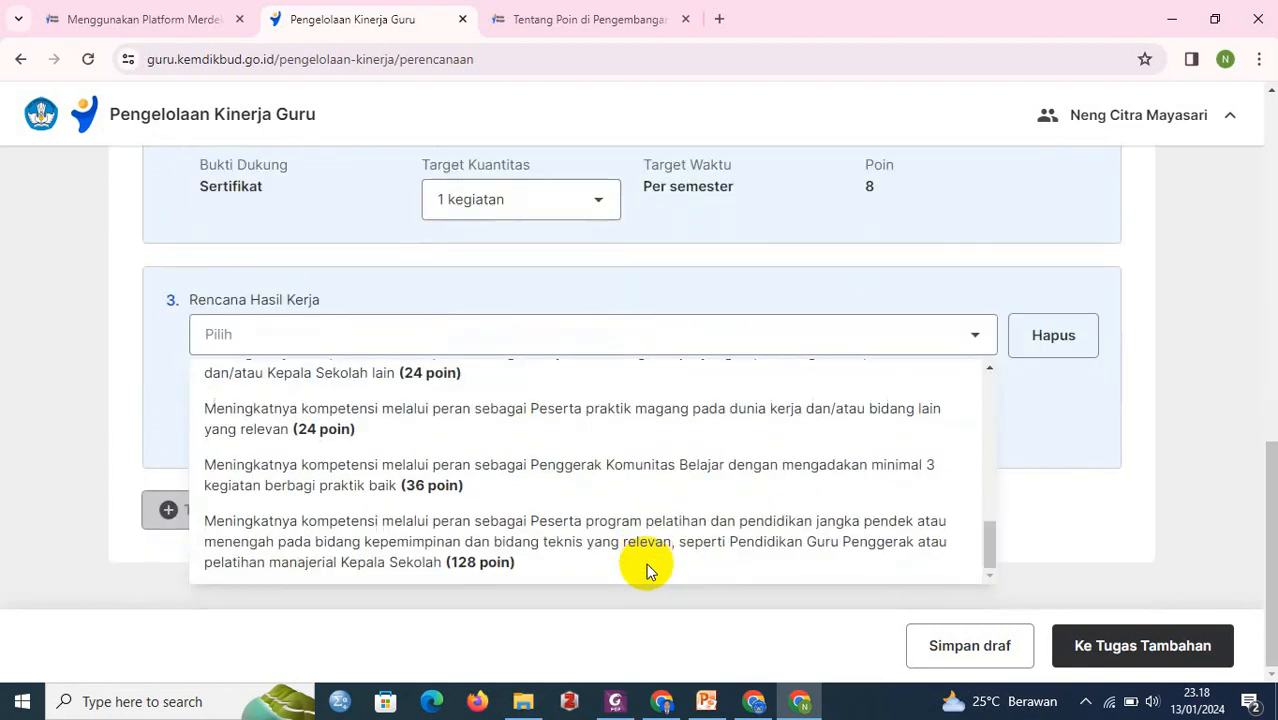
scroll(635, 552, "up", 8)
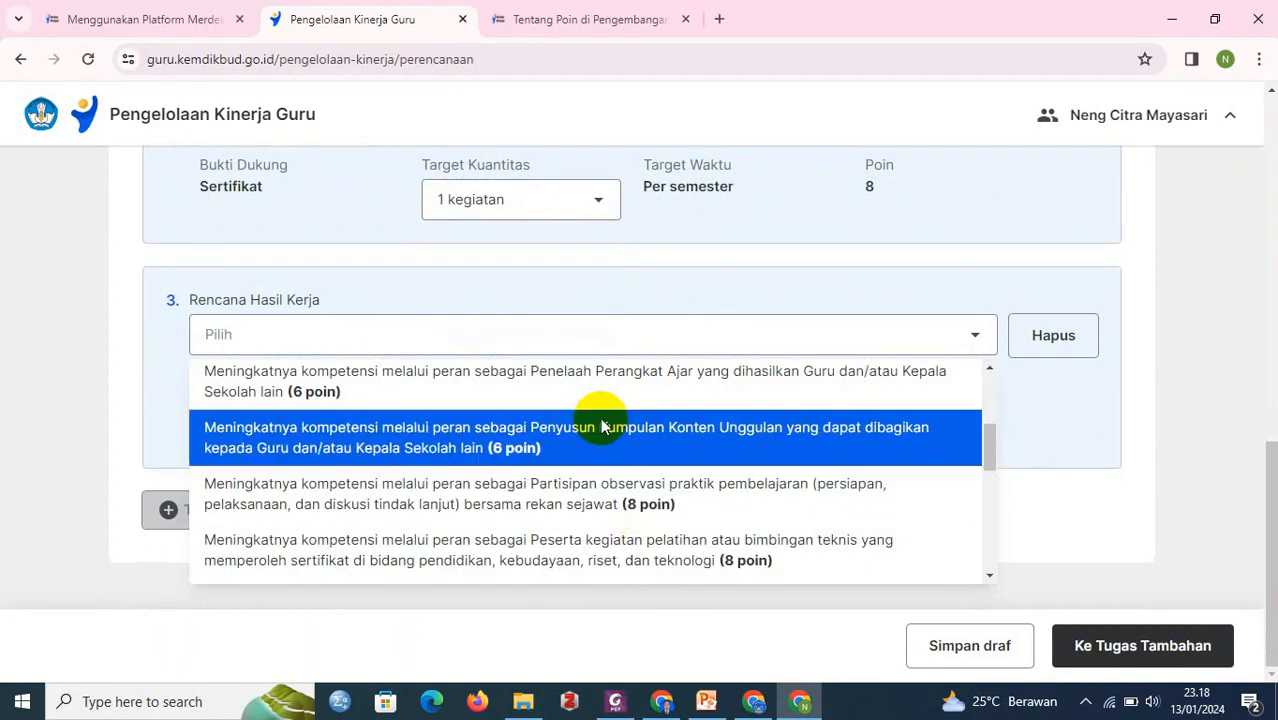
left_click(591, 497)
scroll(651, 437, "up", 5)
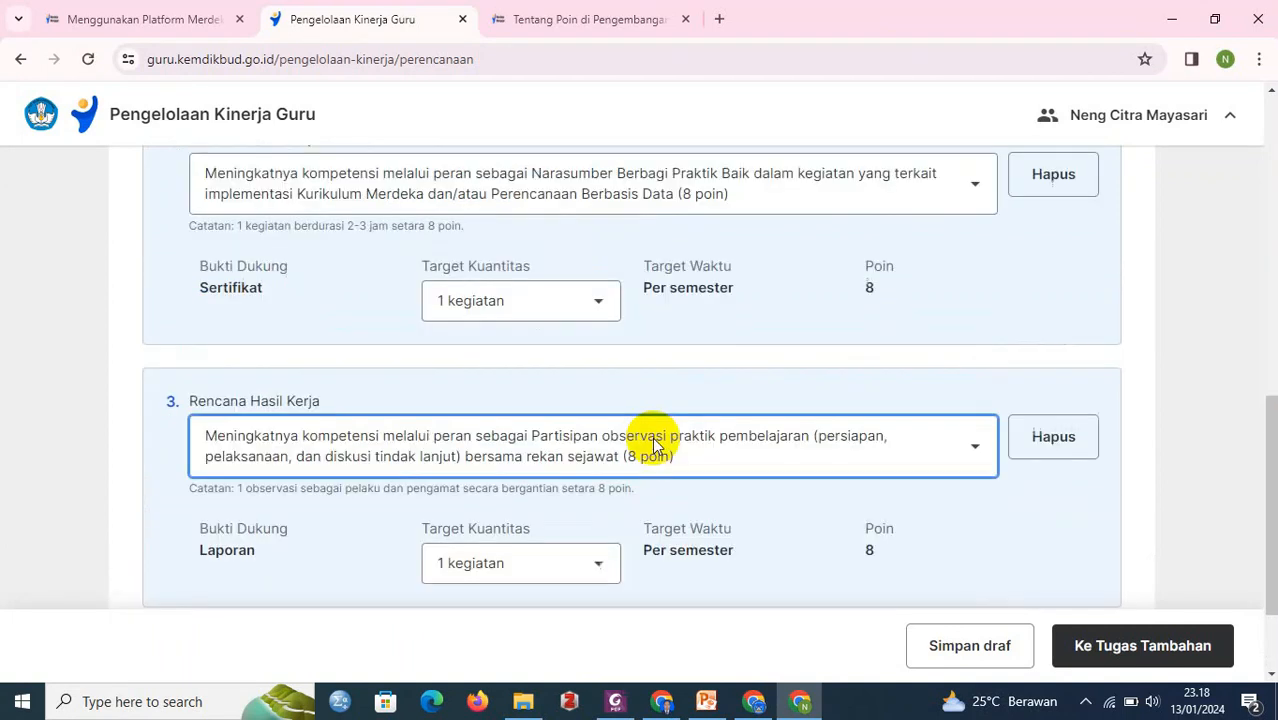
scroll(400, 420, "up", 2)
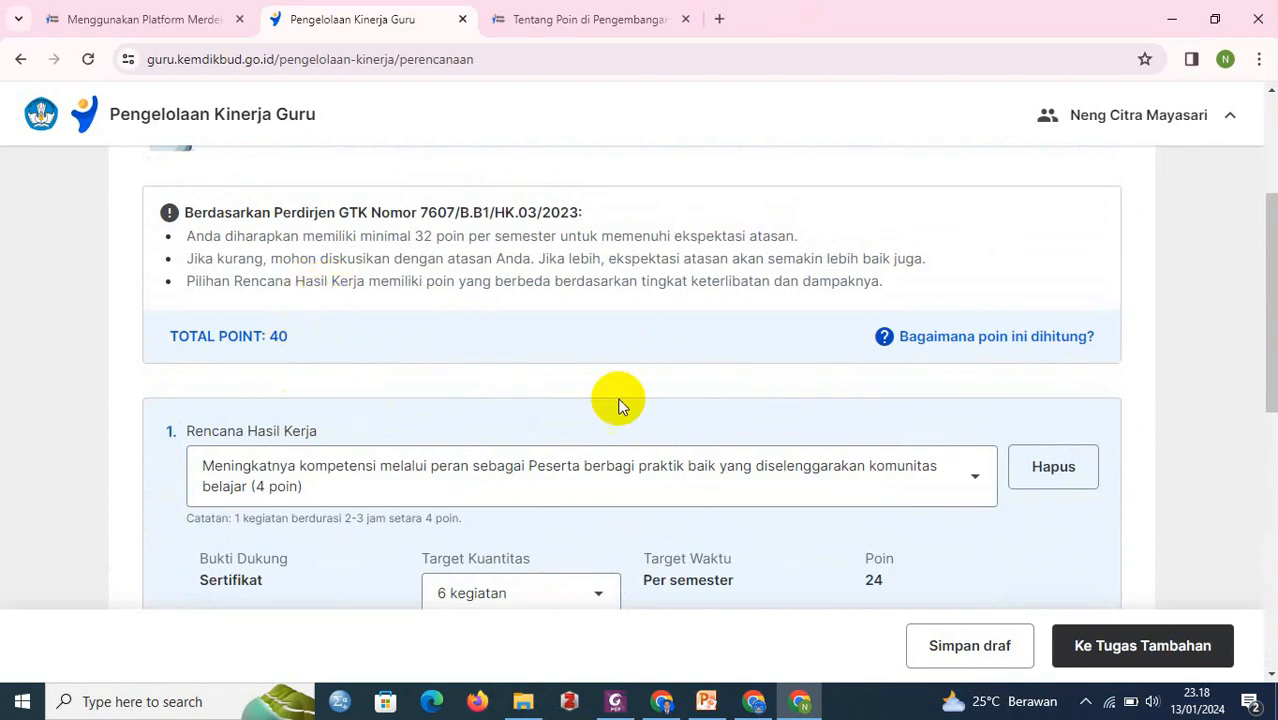
- Add a fourth Rencana Hasil Kerja entry and set it to Peserta Pelatihan Mandiri sesuai model kompetensi (8 poin)
scroll(619, 399, "down", 7)
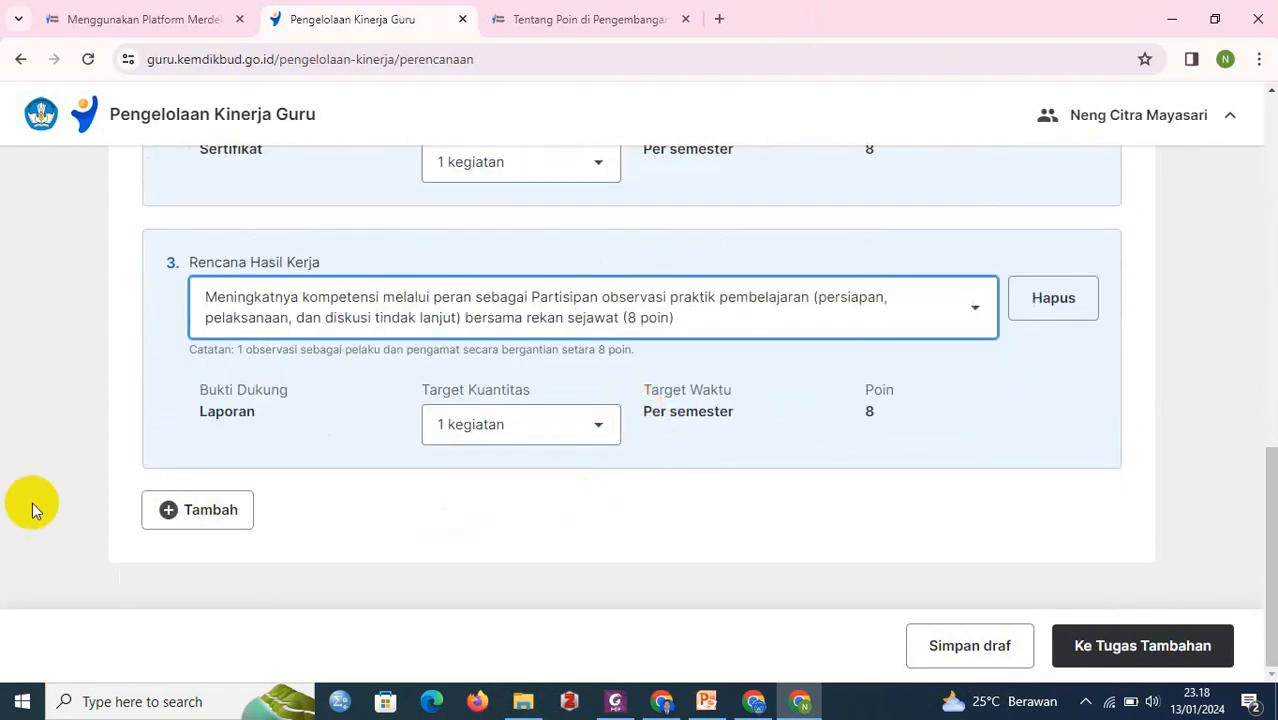
left_click(196, 514)
scroll(855, 470, "down", 1)
left_click(978, 468)
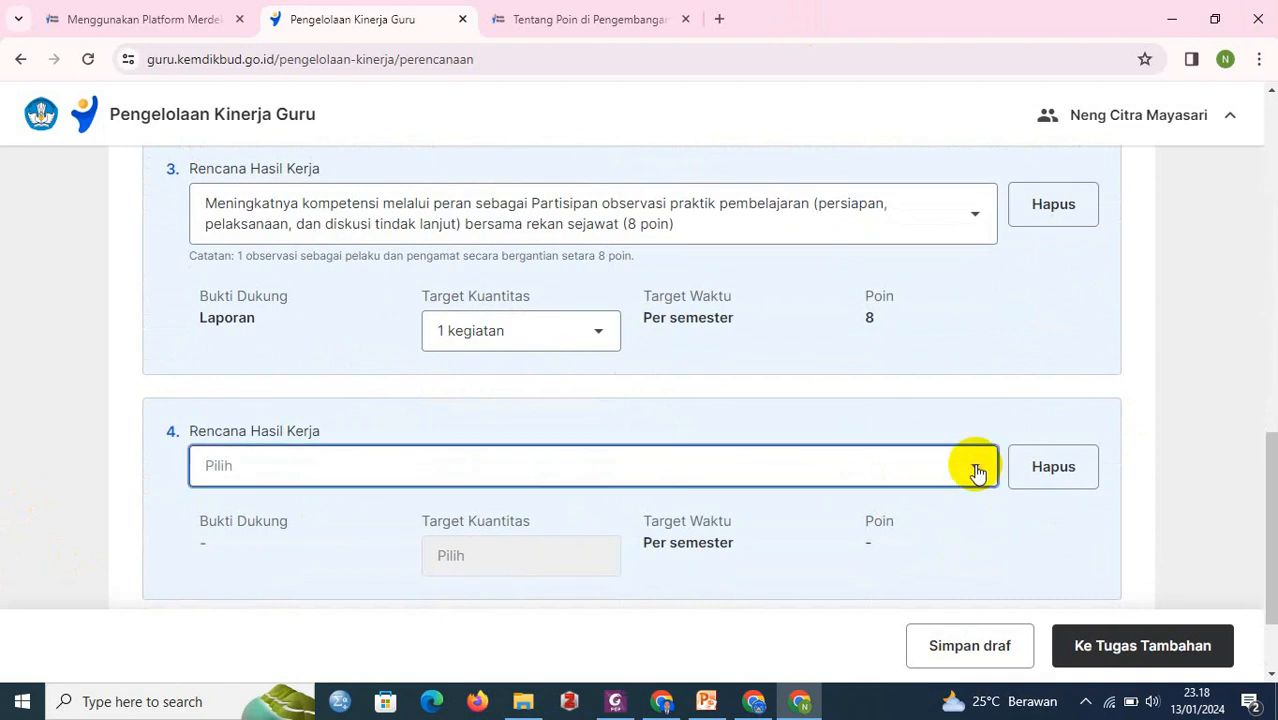
scroll(856, 514, "down", 4)
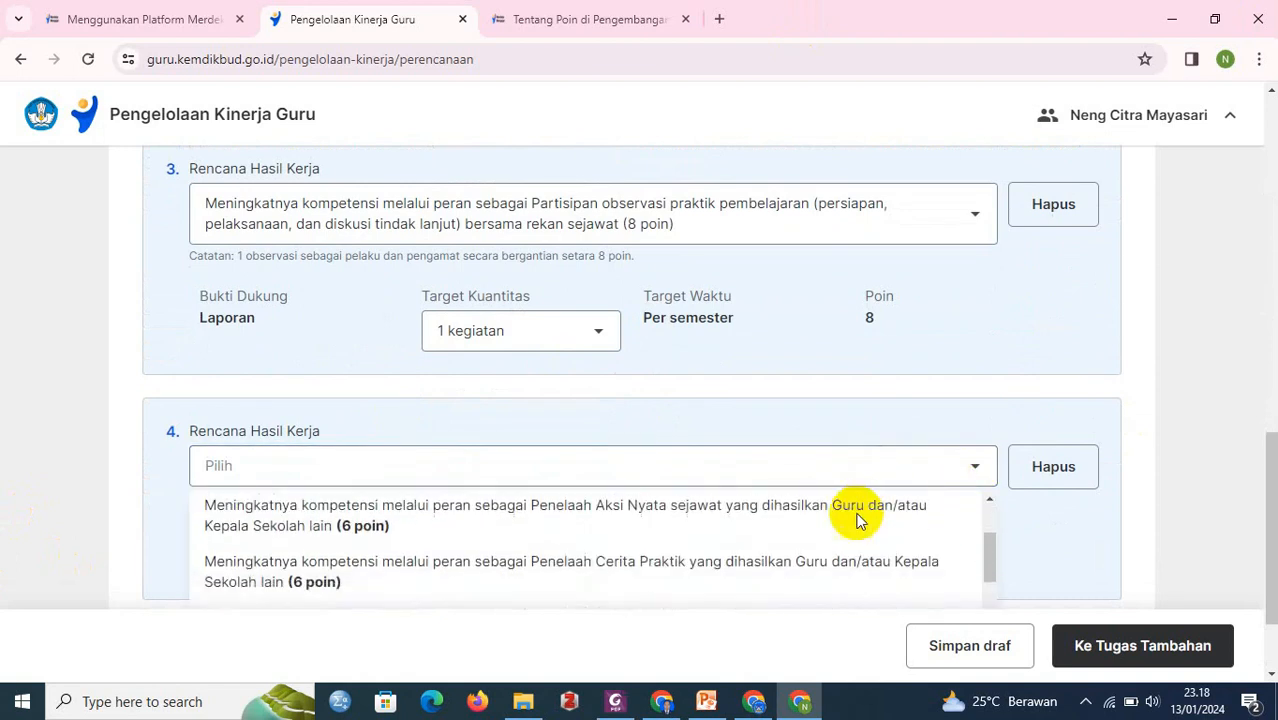
scroll(633, 565, "down", 3)
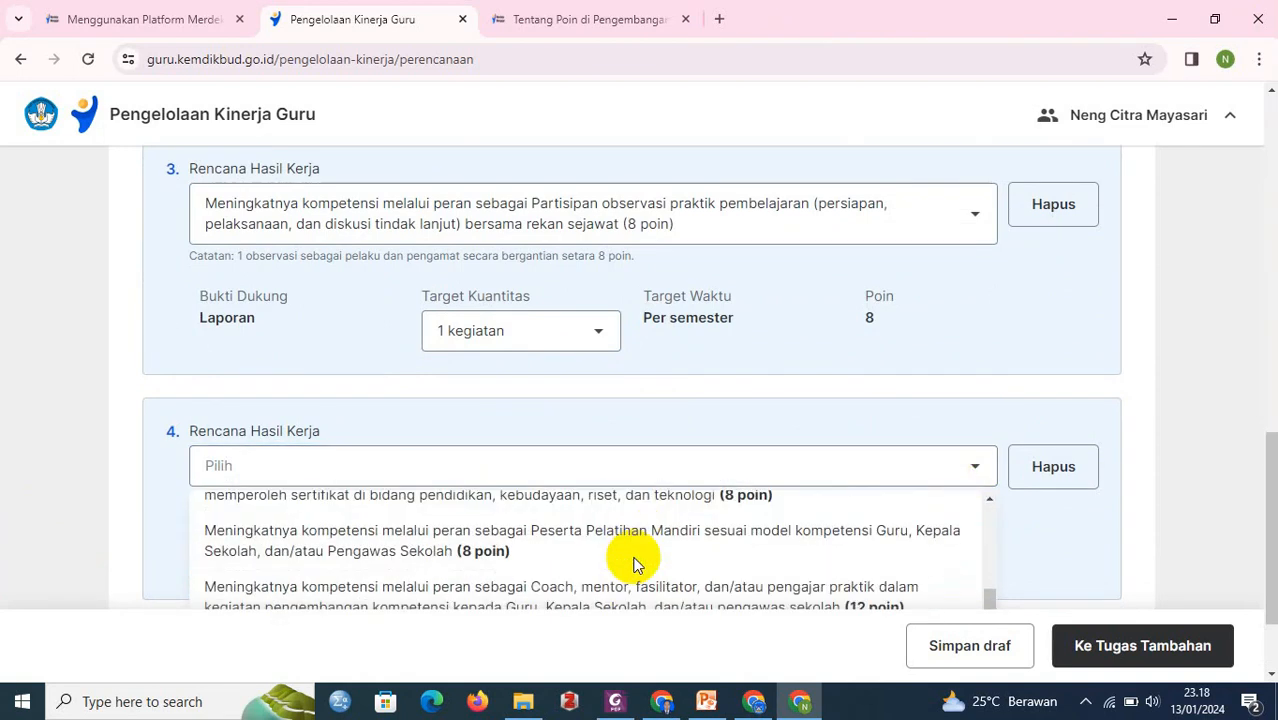
left_click(472, 551)
scroll(785, 336, "down", 2)
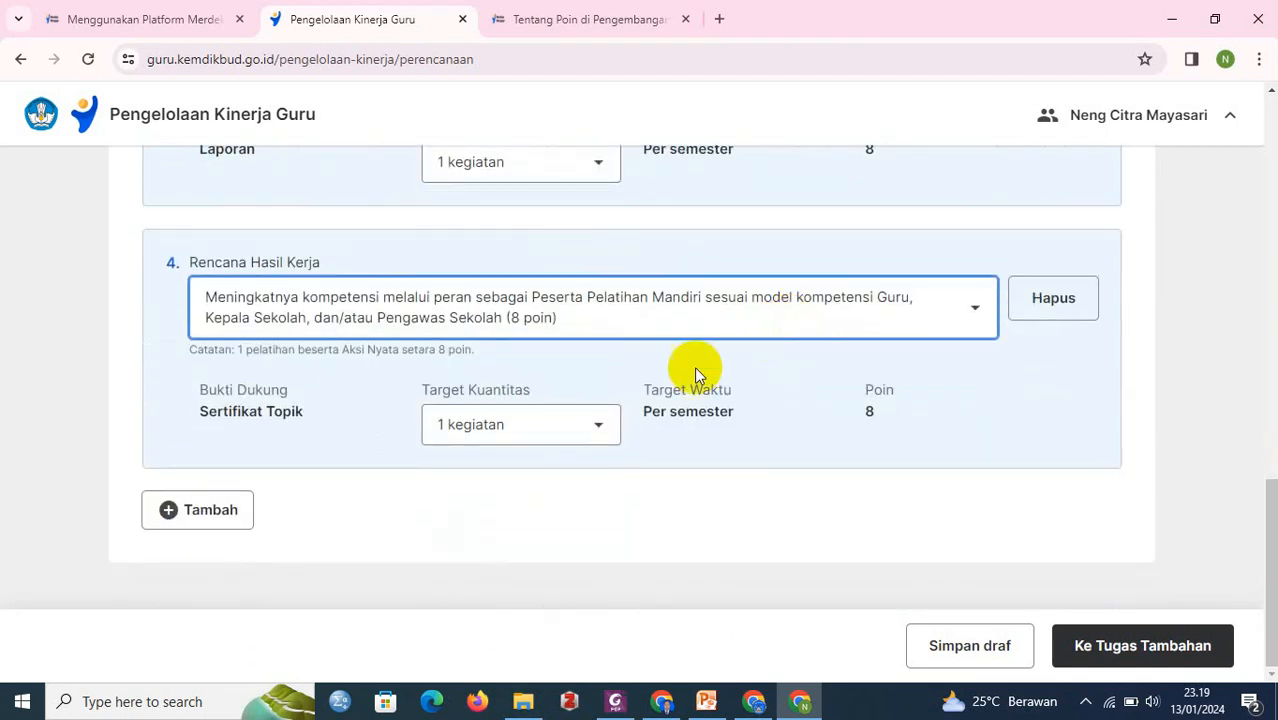
- Review the point total and the four Pengembangan Kompetensi entries, and continue to Tugas Tambahan
scroll(523, 393, "up", 6)
scroll(523, 393, "up", 5)
scroll(508, 451, "down", 10)
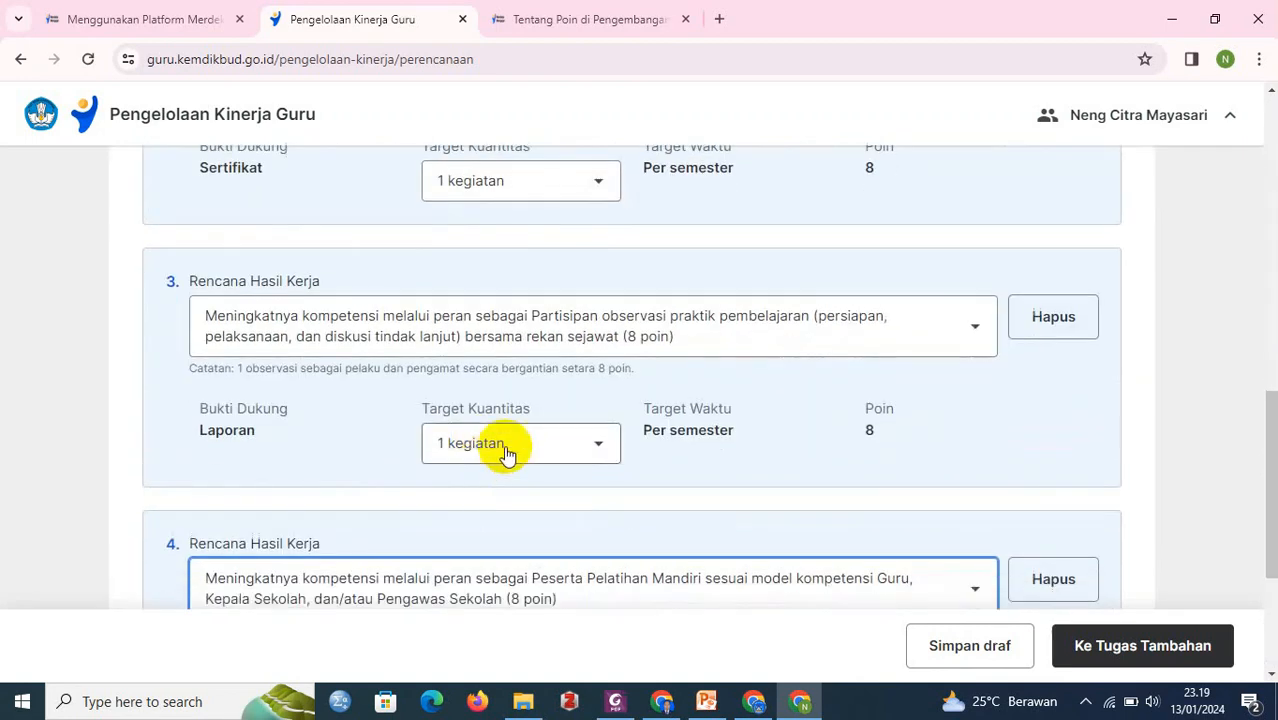
scroll(445, 244, "up", 8)
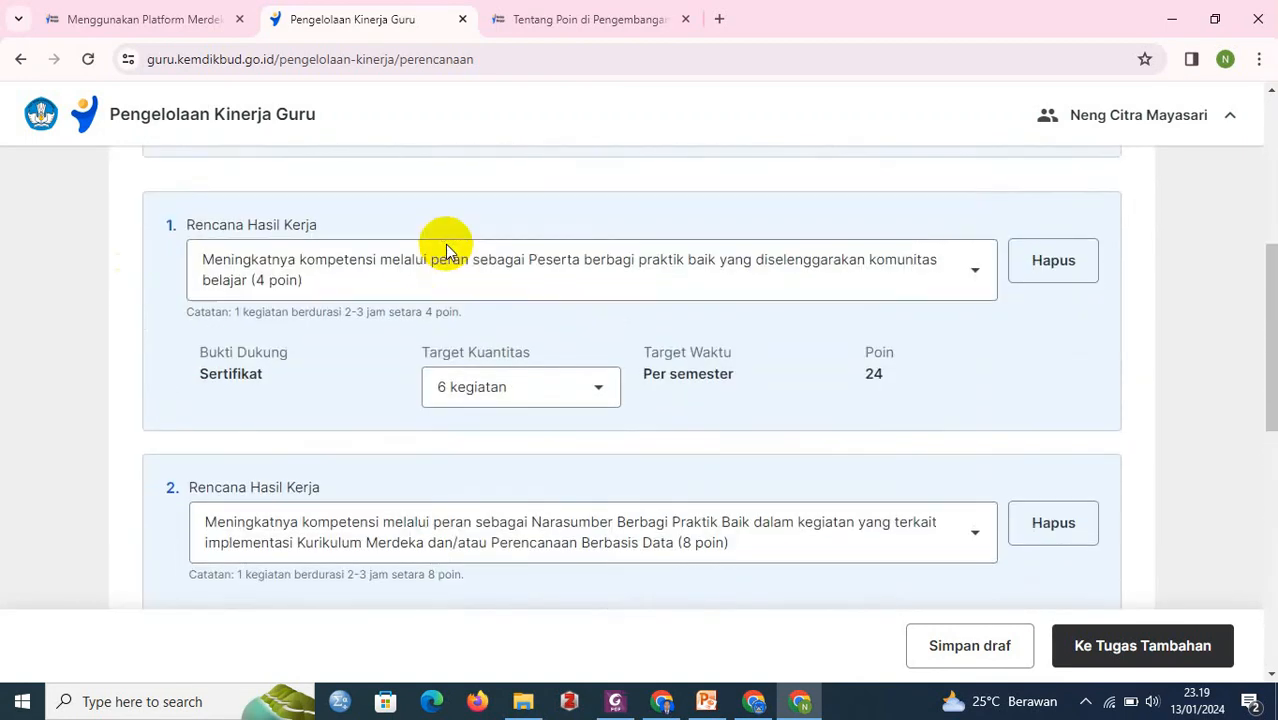
scroll(447, 250, "up", 2)
scroll(450, 250, "down", 6)
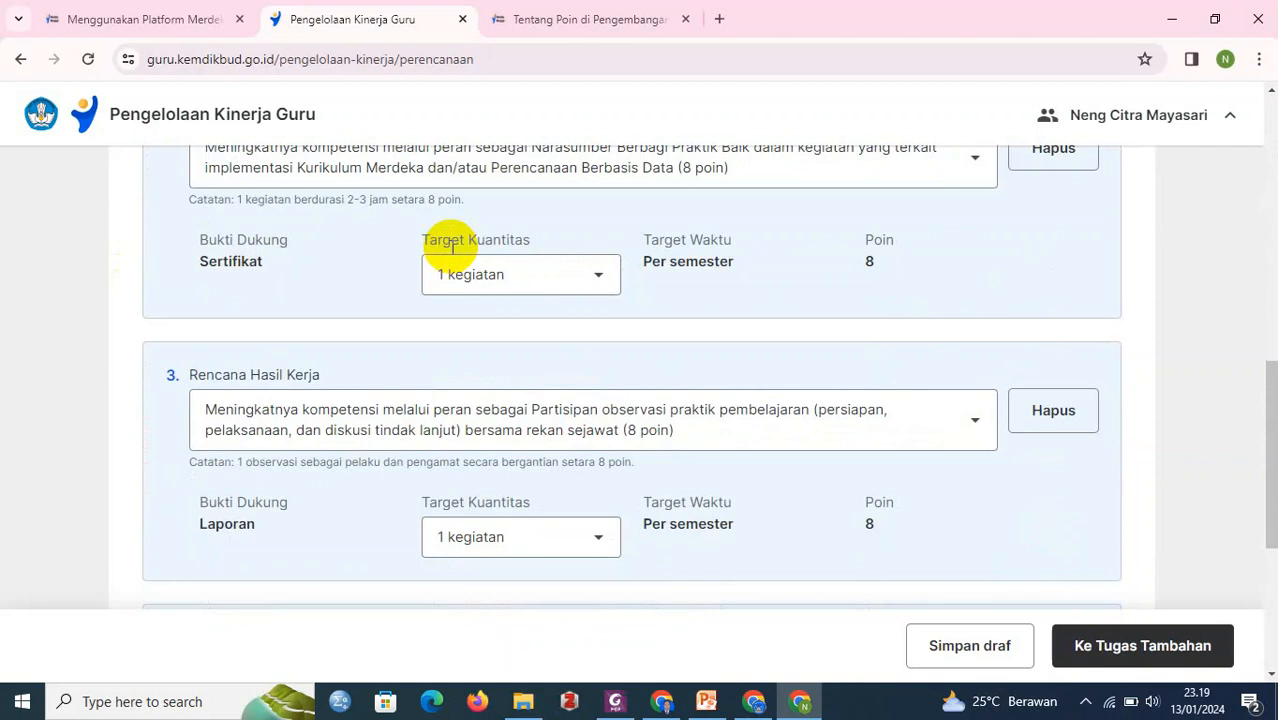
scroll(451, 246, "up", 6)
scroll(405, 277, "down", 6)
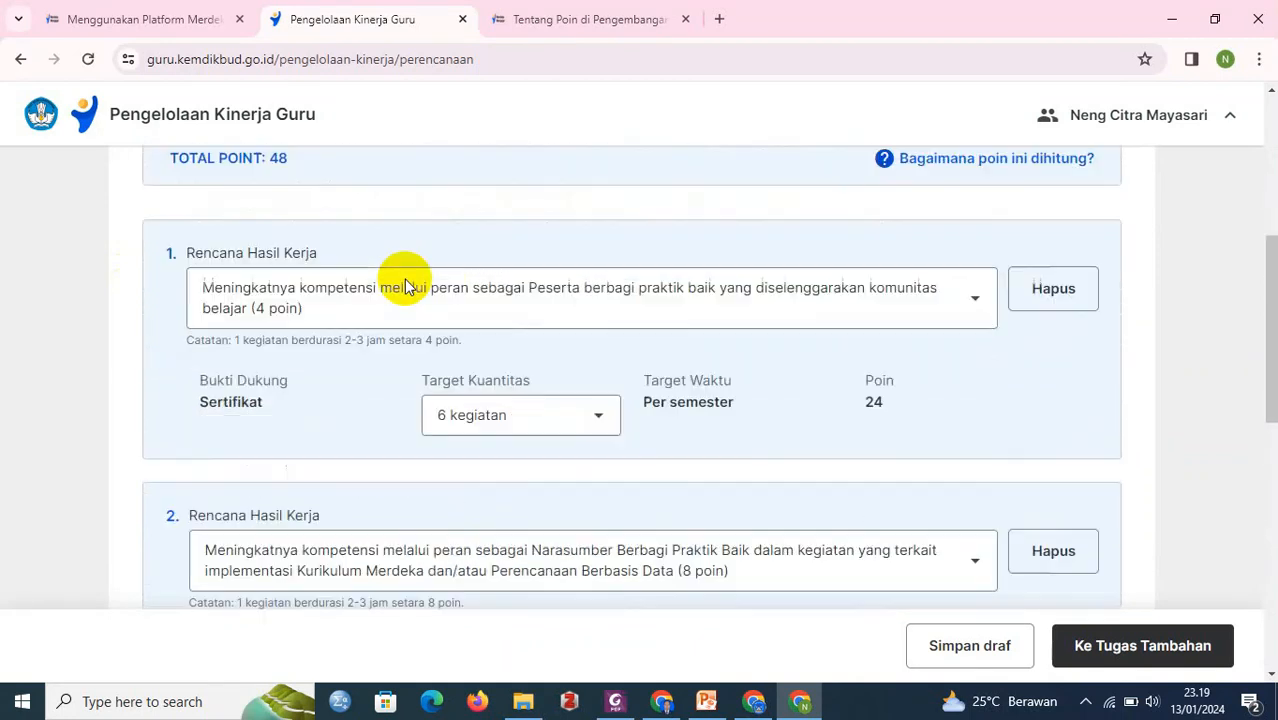
scroll(428, 285, "down", 4)
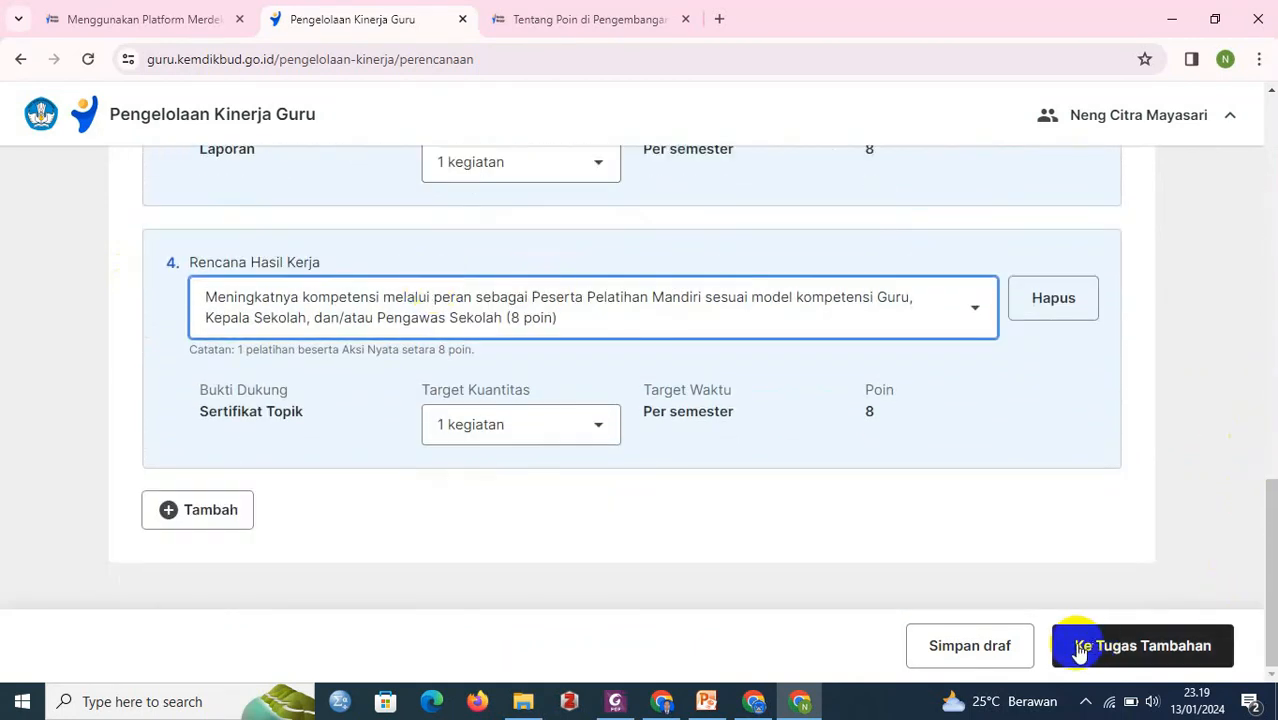
left_click(1116, 648)
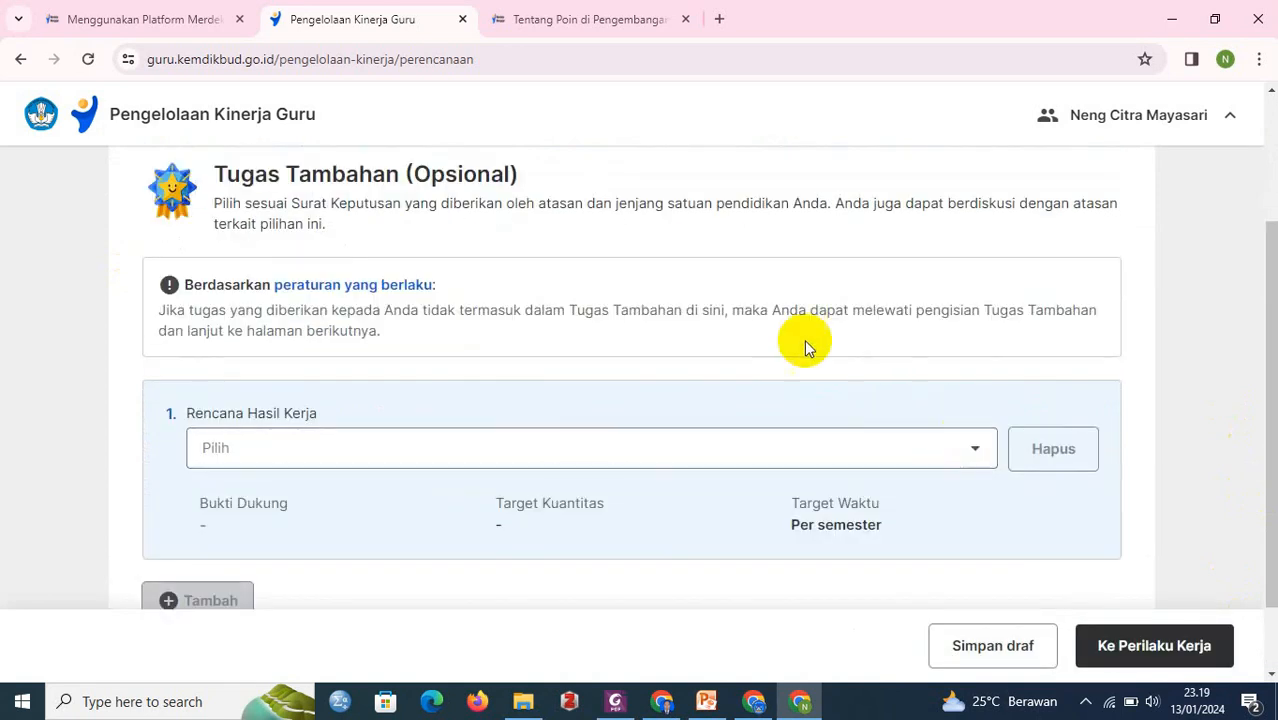
- Browse the additional-task options and set the first Tugas Tambahan Rencana Hasil Kerja to Pembina Ekstrakurikuler for Semua jenjang
left_click(977, 459)
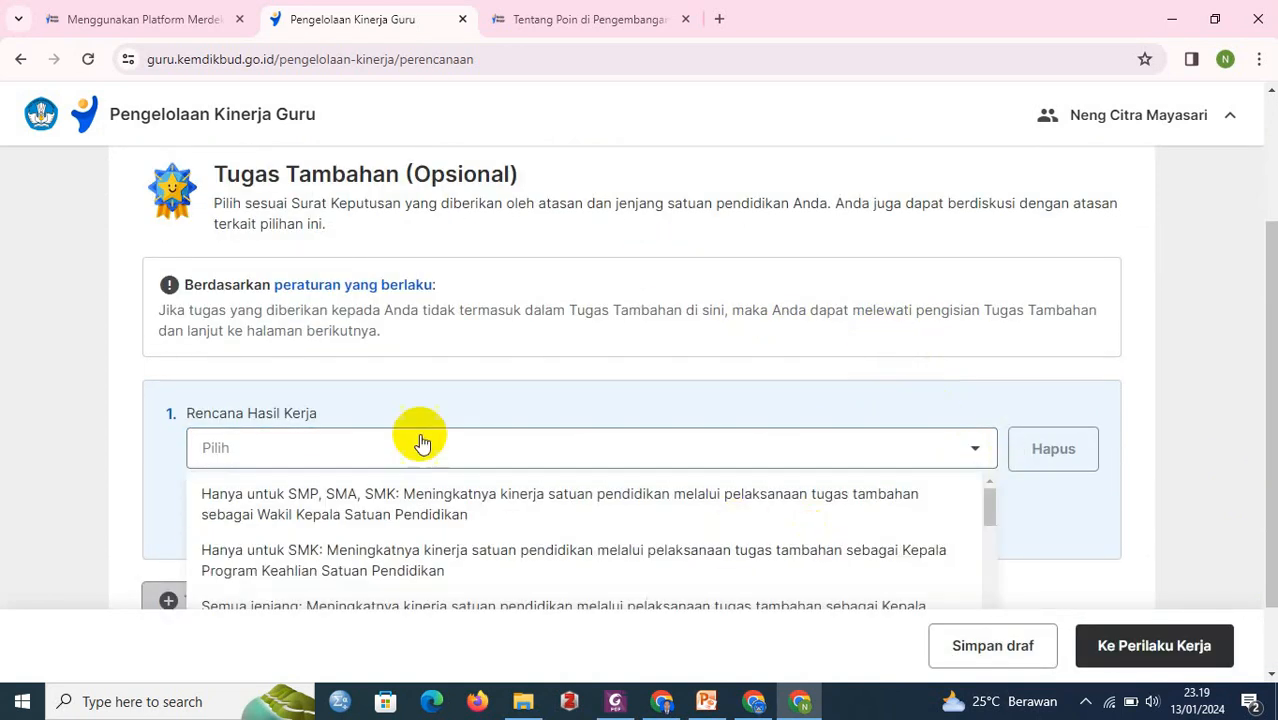
scroll(530, 520, "down", 3)
scroll(533, 520, "up", 3)
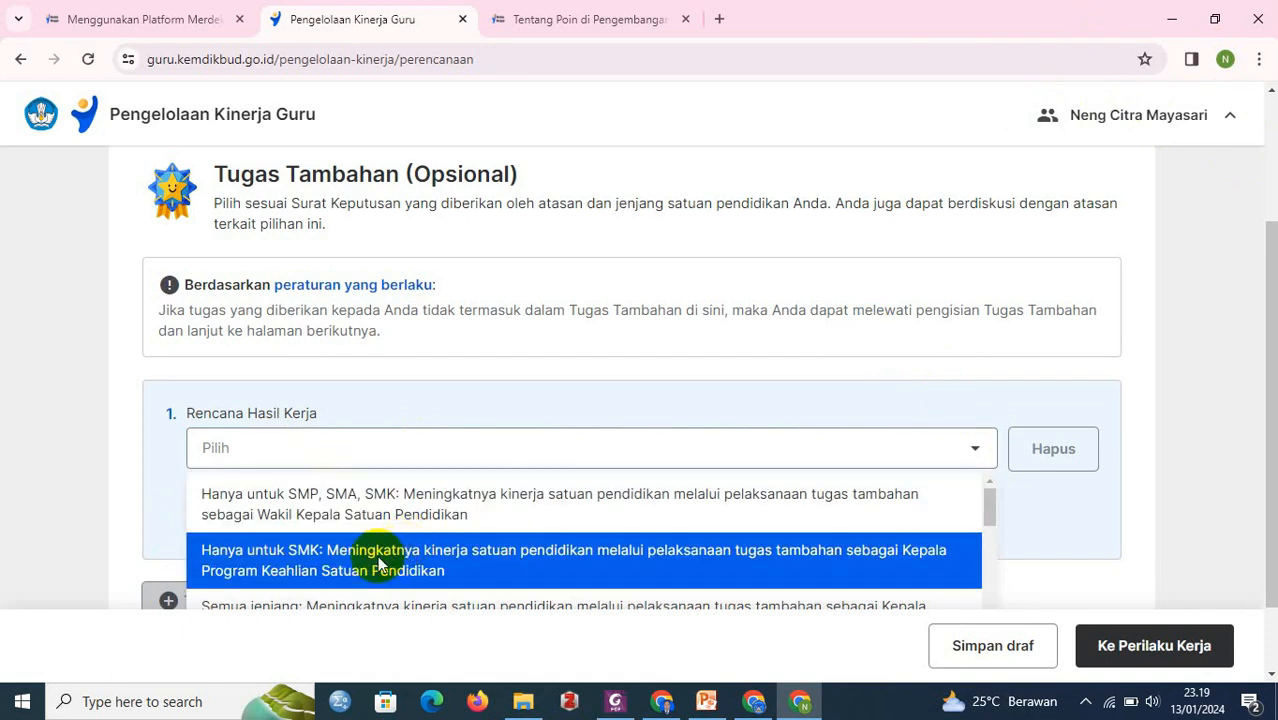
scroll(378, 565, "down", 1)
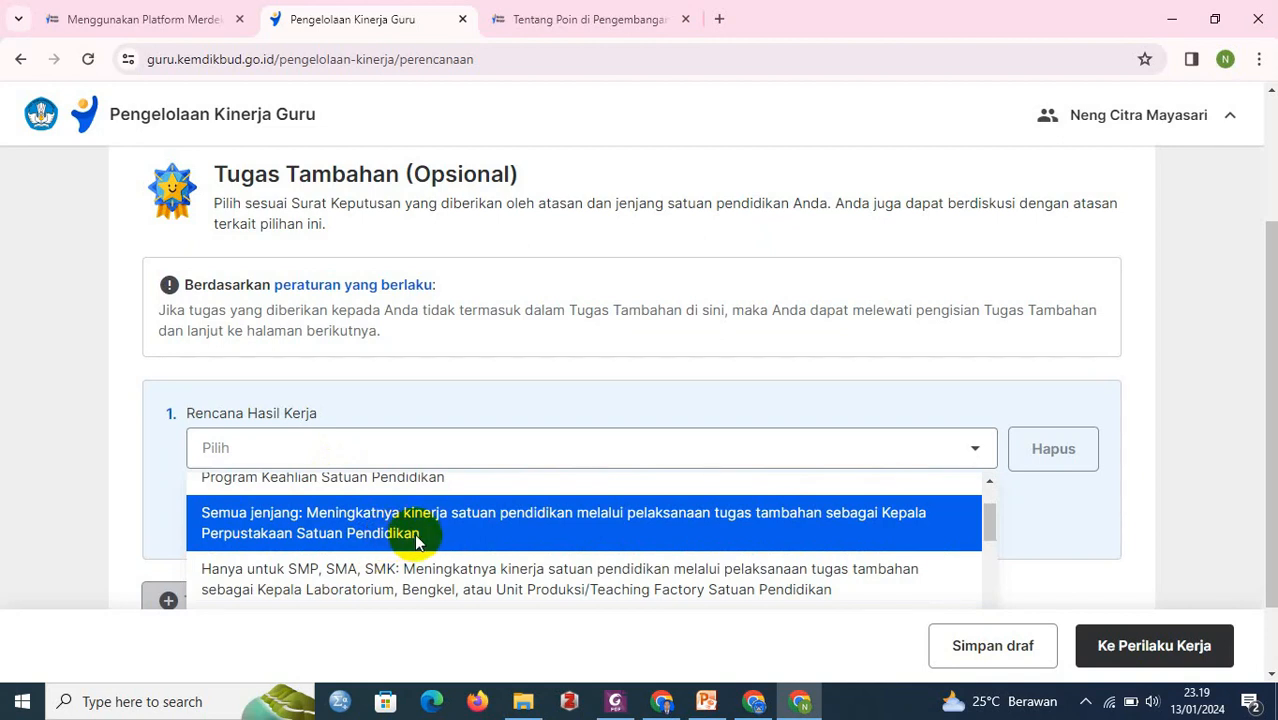
scroll(418, 541, "down", 1)
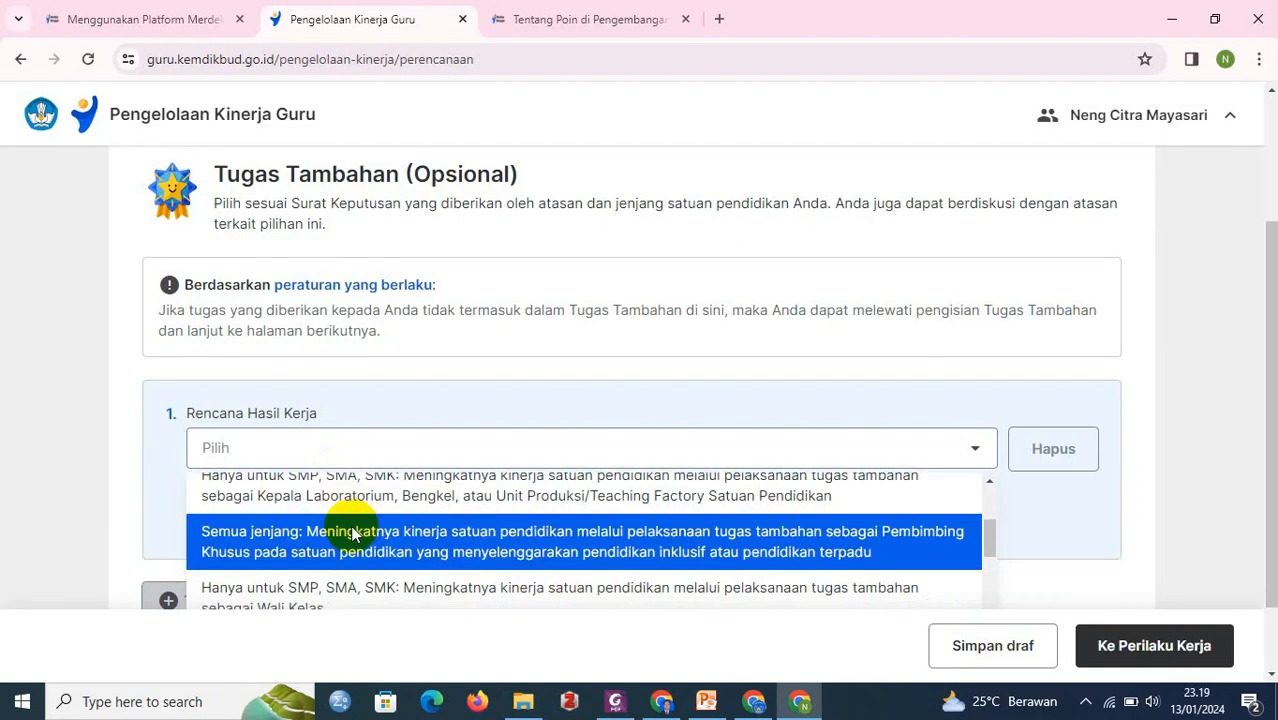
scroll(352, 535, "up", 1)
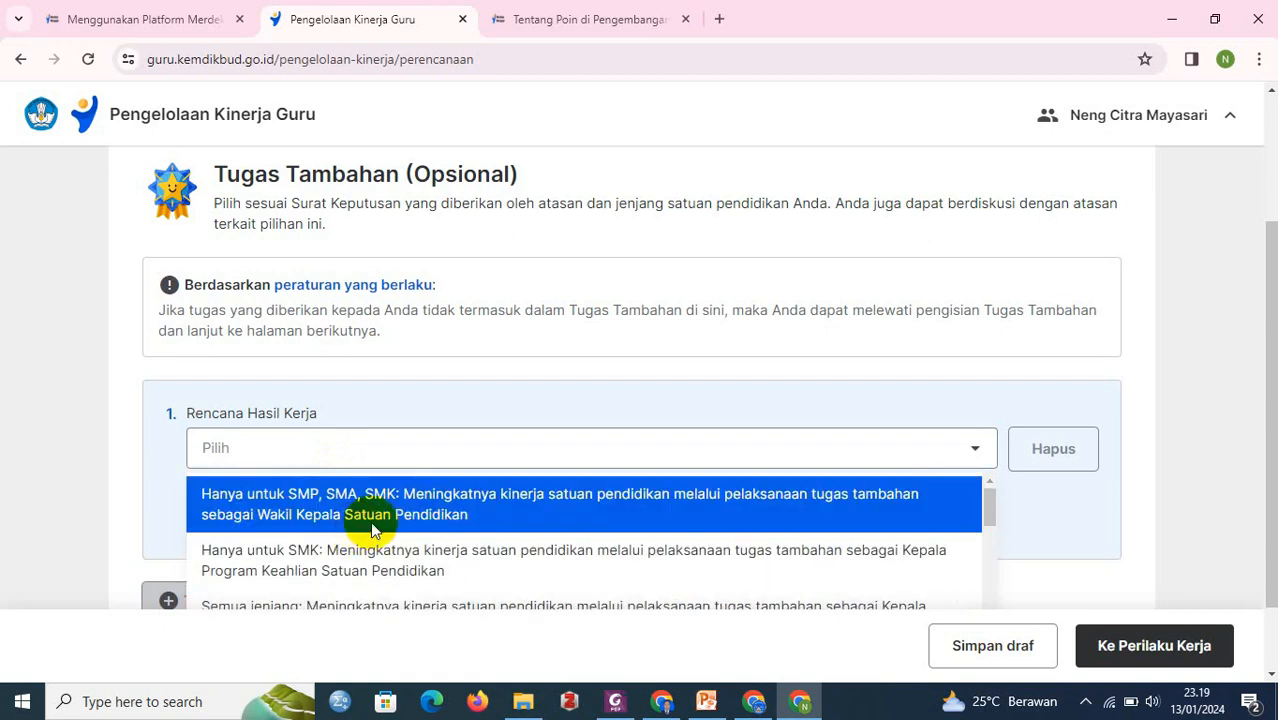
scroll(360, 516, "down", 1)
scroll(367, 525, "down", 5)
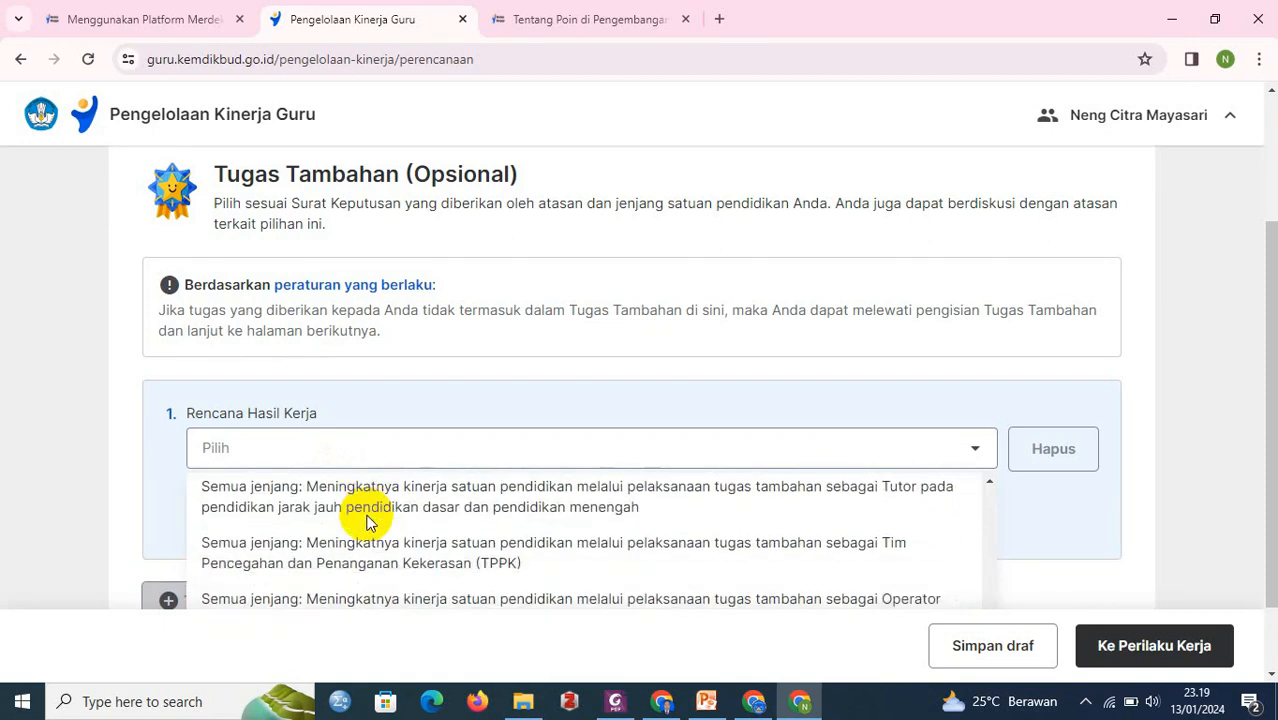
scroll(409, 535, "down", 1)
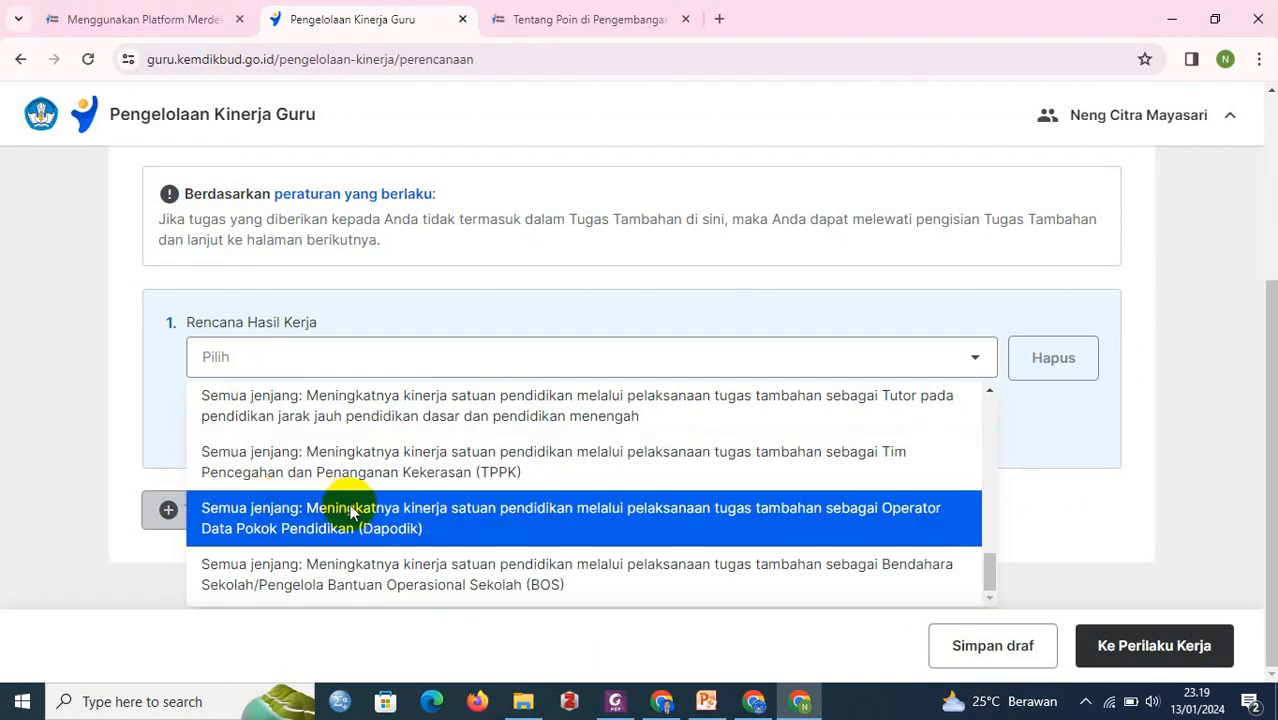
scroll(350, 510, "up", 2)
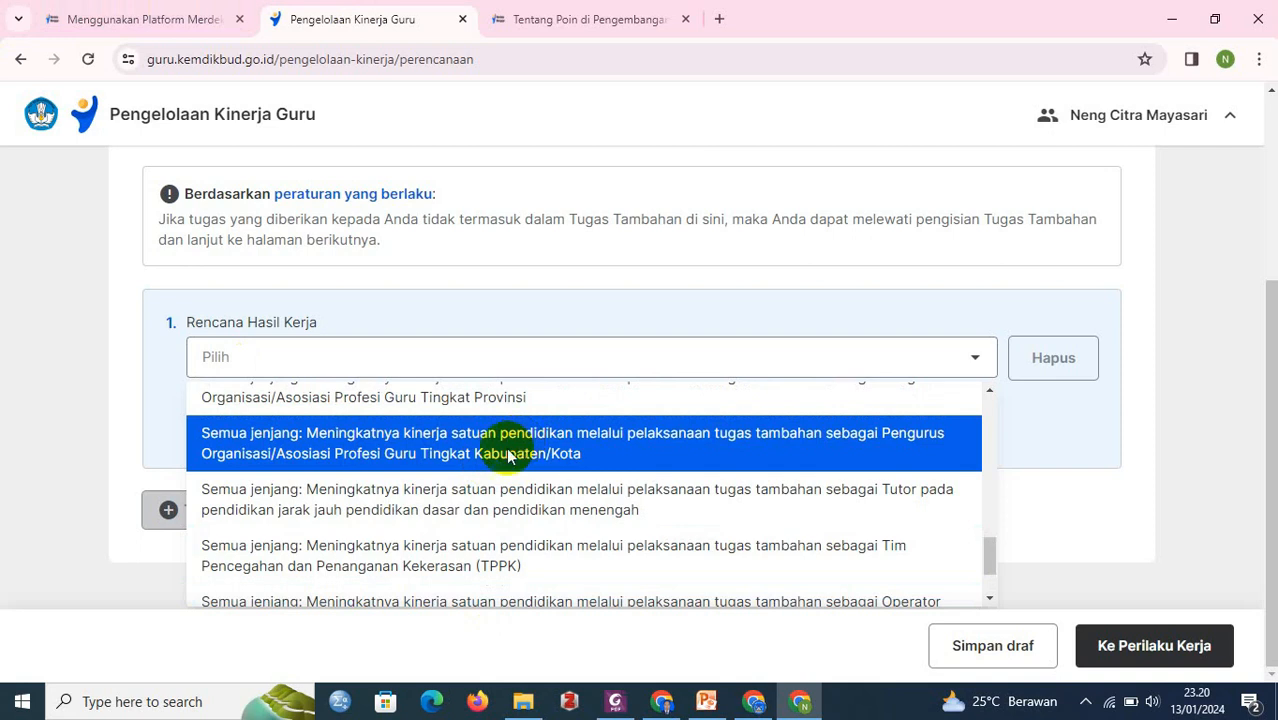
scroll(370, 450, "up", 1)
scroll(334, 490, "up", 1)
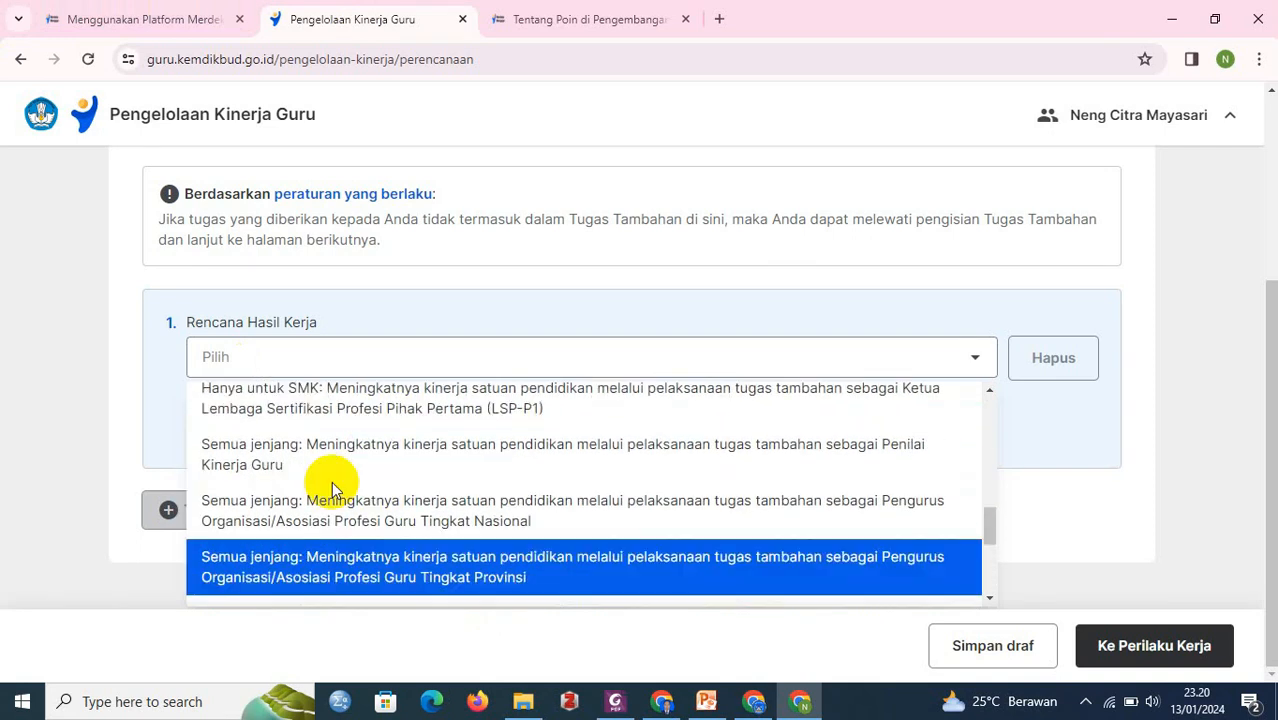
scroll(340, 490, "up", 1)
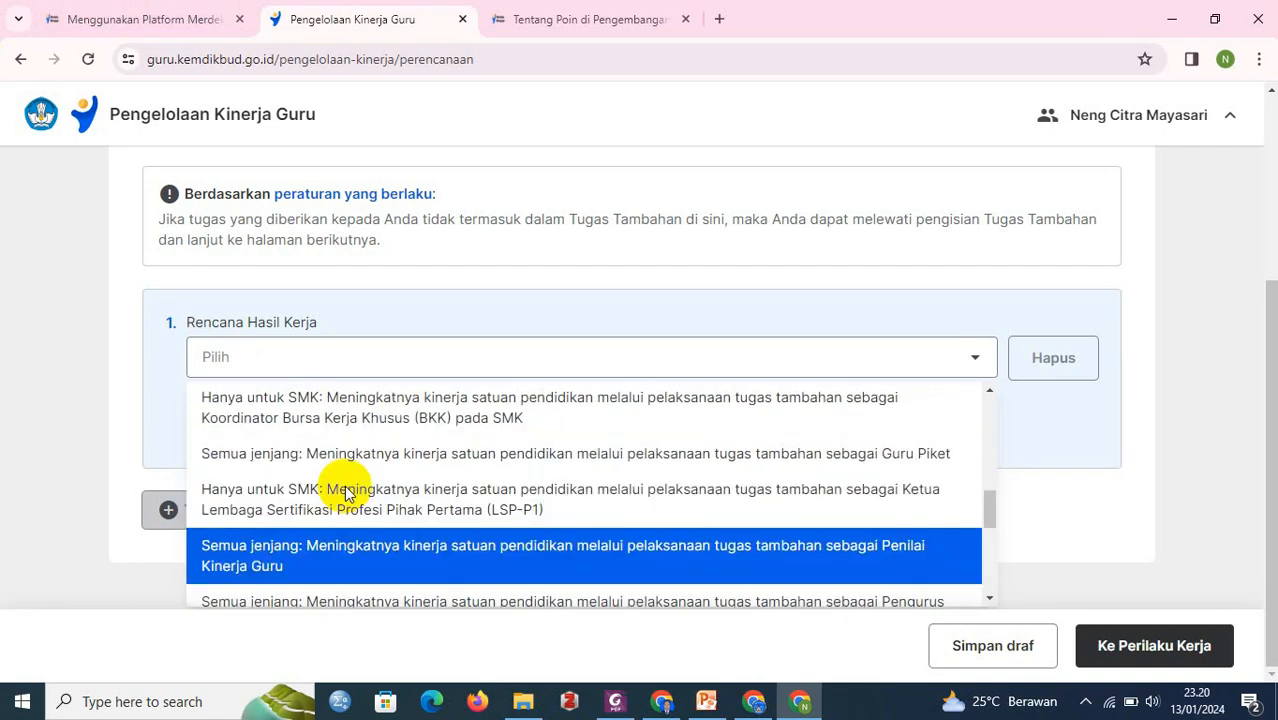
scroll(347, 494, "up", 1)
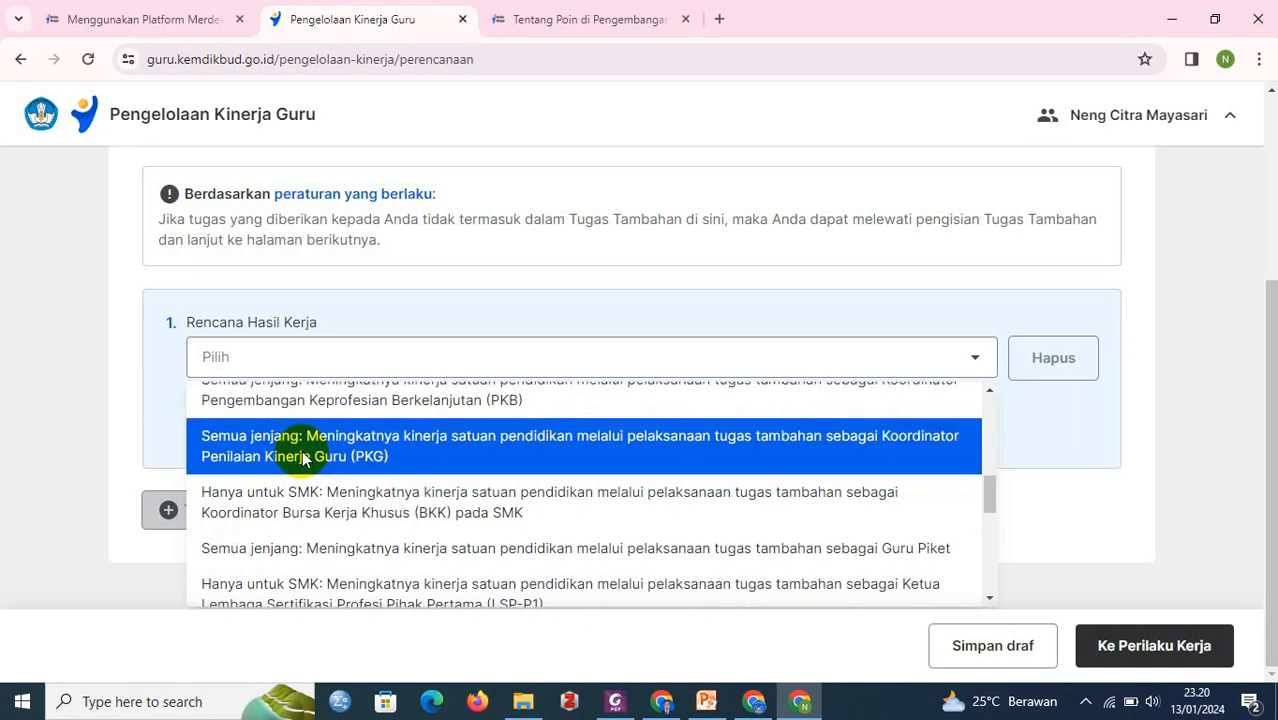
scroll(302, 452, "up", 1)
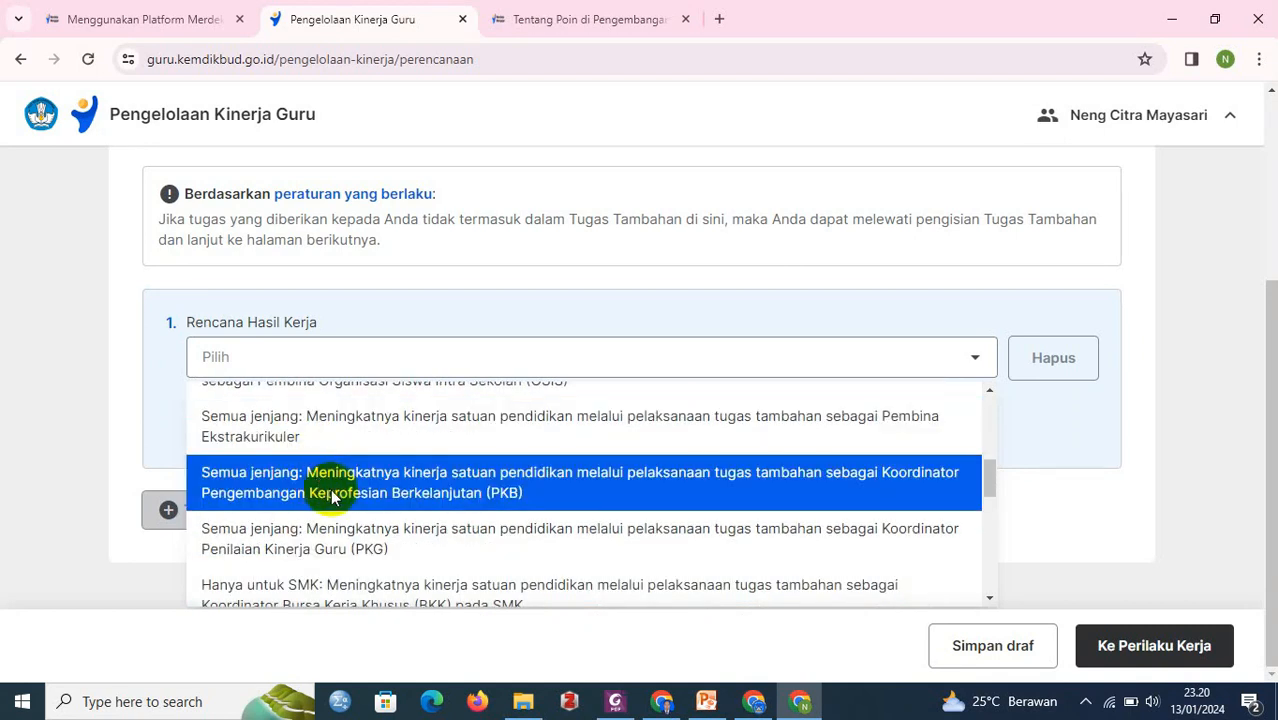
scroll(336, 494, "up", 1)
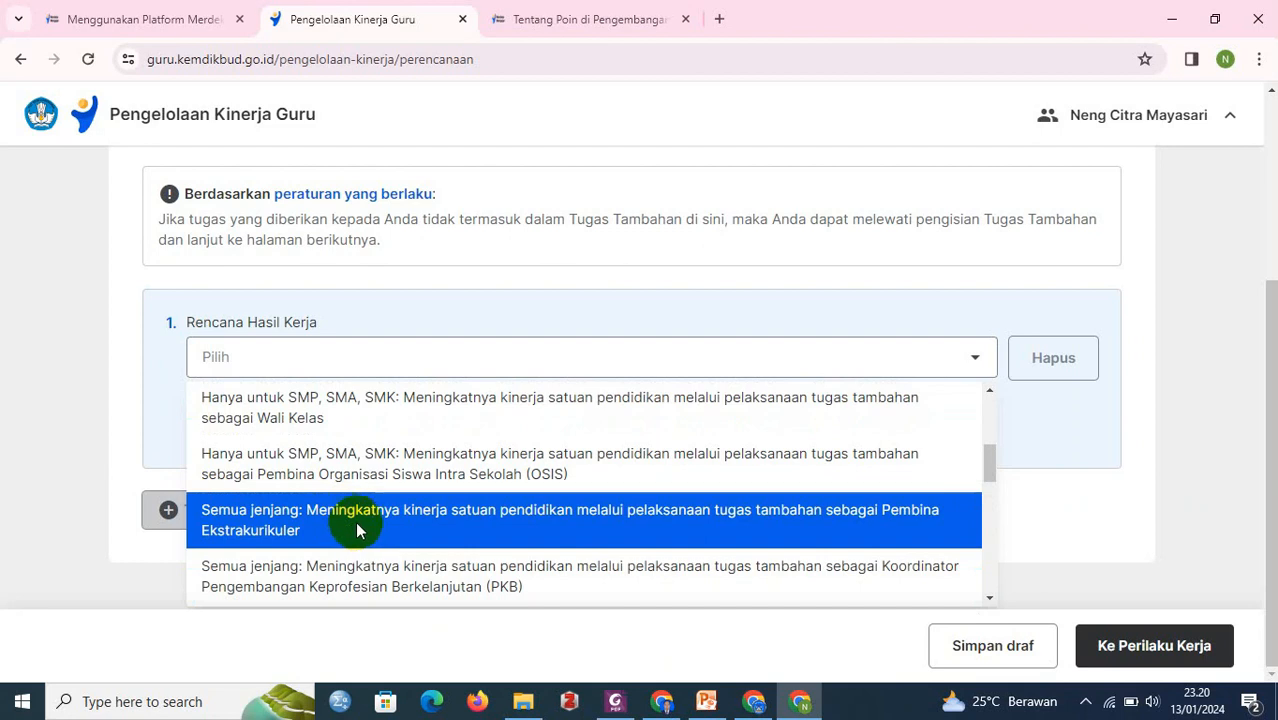
left_click(305, 514)
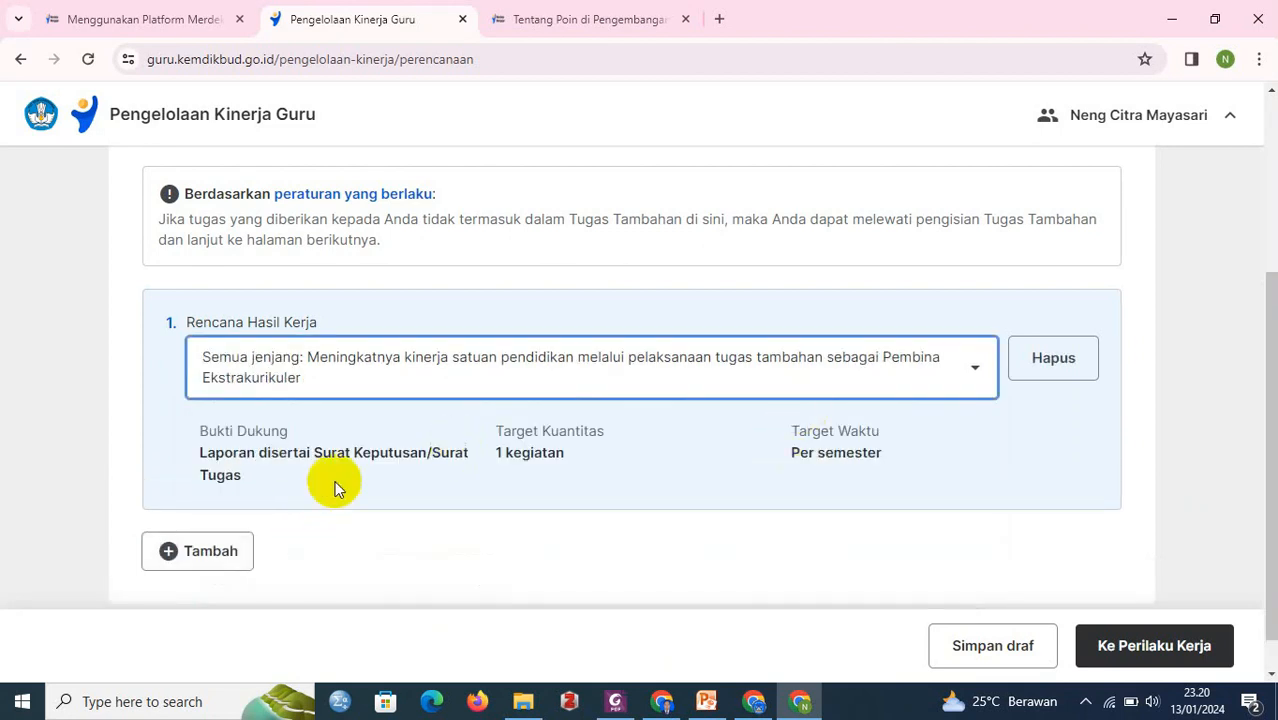
- Check the first Tugas Tambahan entry and add a second Rencana Hasil Kerja entry below it
scroll(781, 525, "up", 2)
scroll(781, 525, "down", 2)
left_click(198, 549)
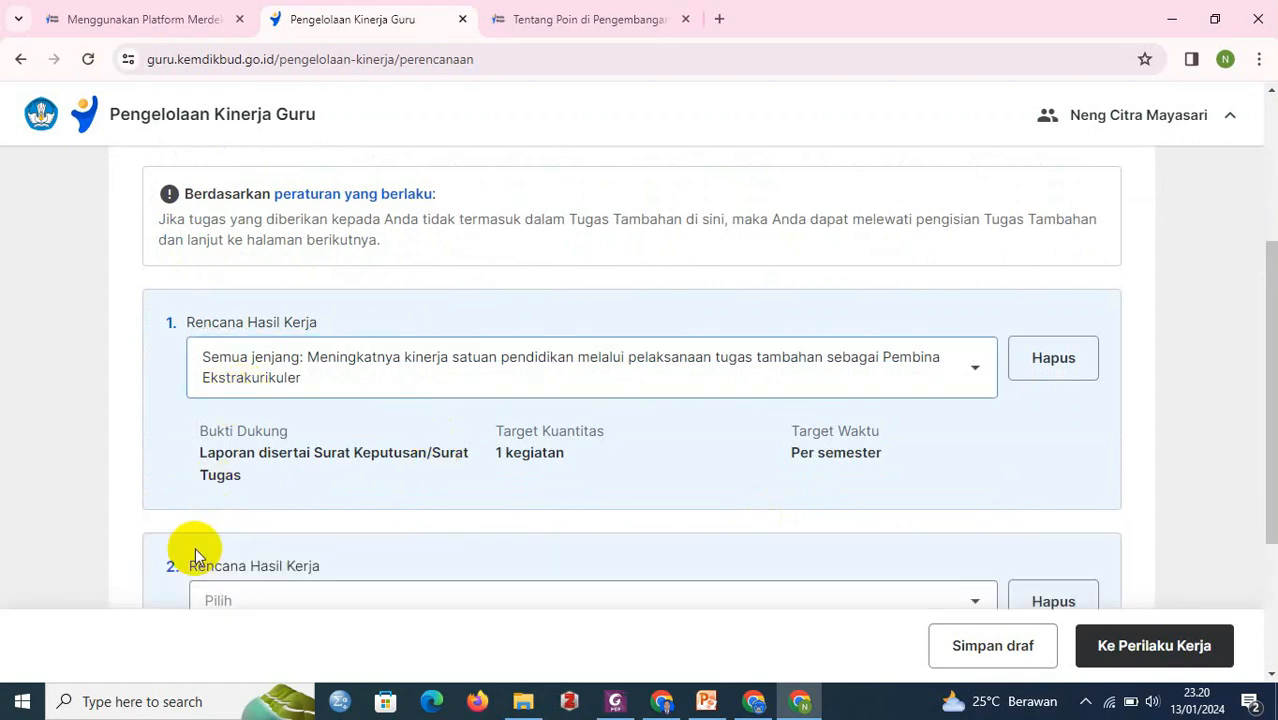
- Set the second Tugas Tambahan Rencana Hasil Kerja to Wali Kelas for SMP, SMA, SMK
scroll(821, 456, "down", 2)
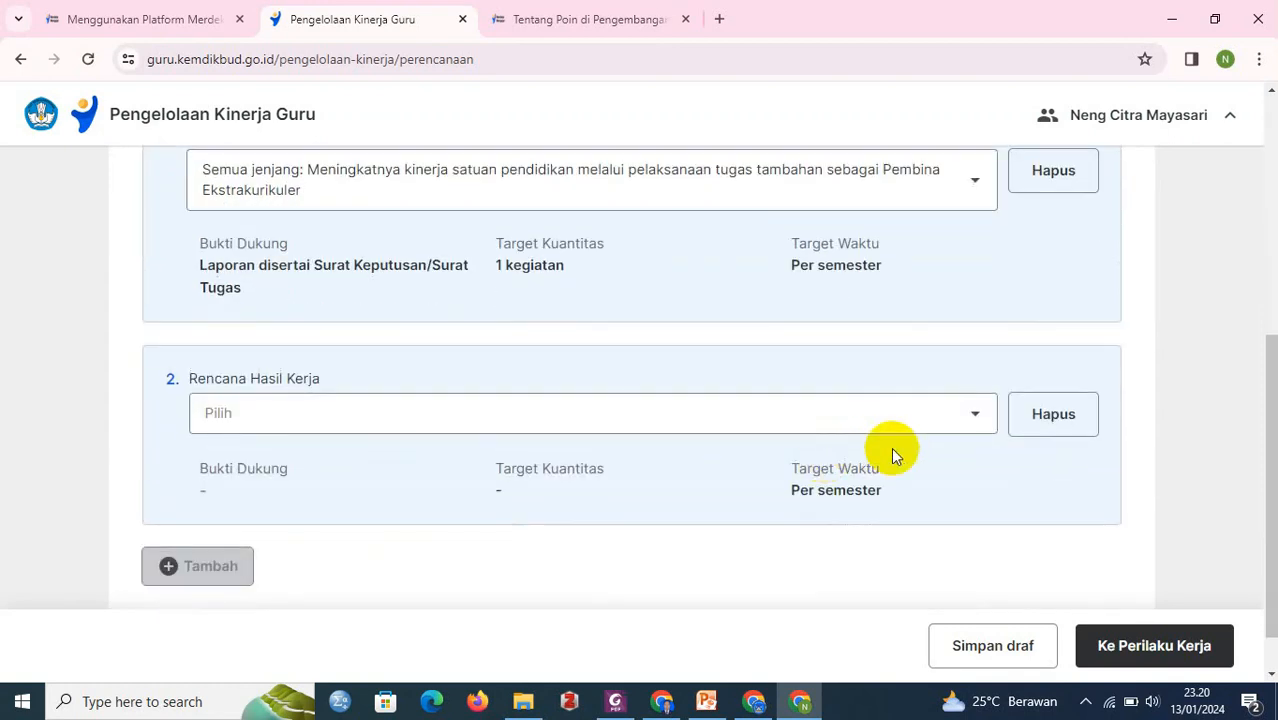
left_click(980, 416)
scroll(672, 497, "down", 1)
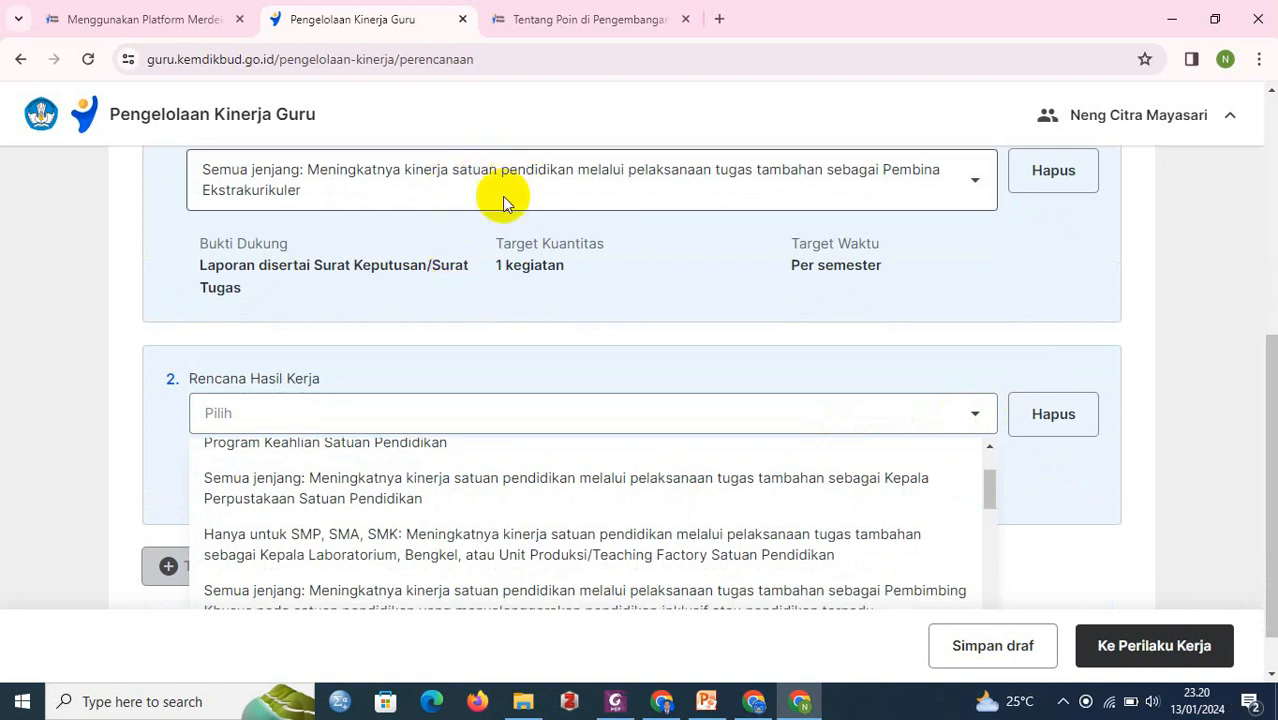
scroll(557, 564, "down", 1)
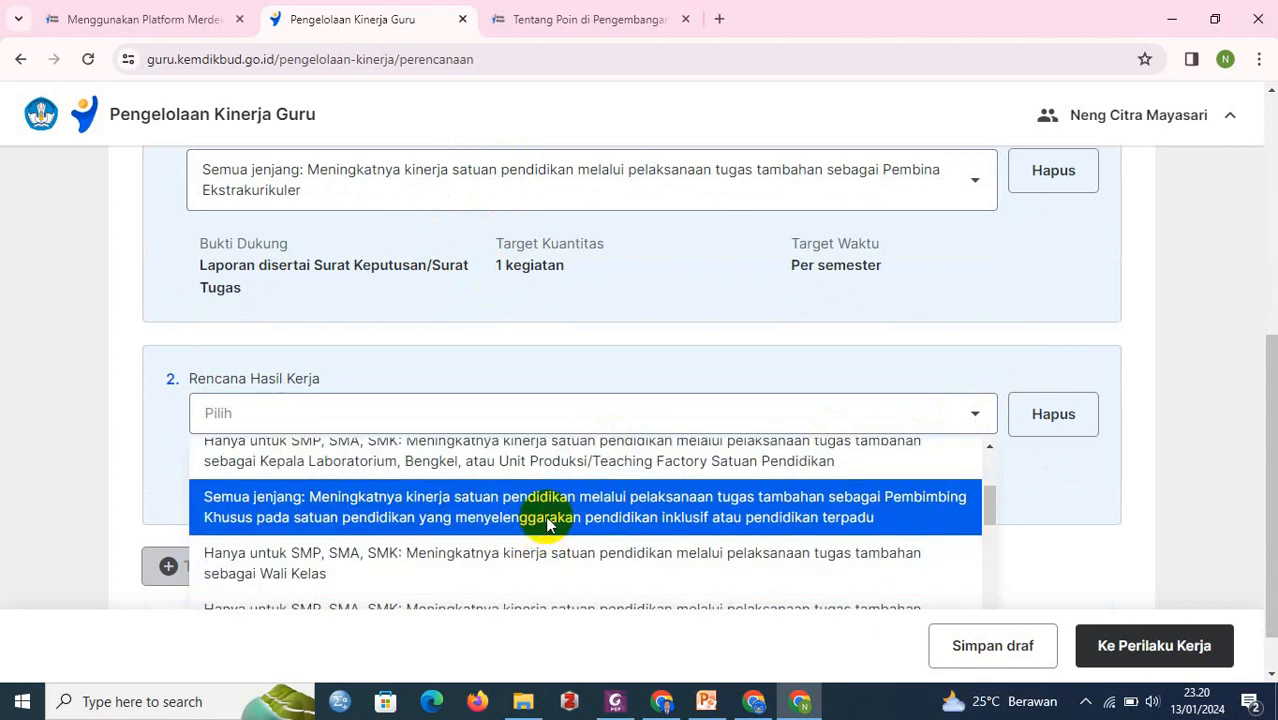
left_click(414, 560)
- Add a third Rencana Hasil Kerja entry and set it to Tim Pencegahan dan Penanganan Kekerasan (TPPK) for Semua jenjang
scroll(955, 450, "down", 1)
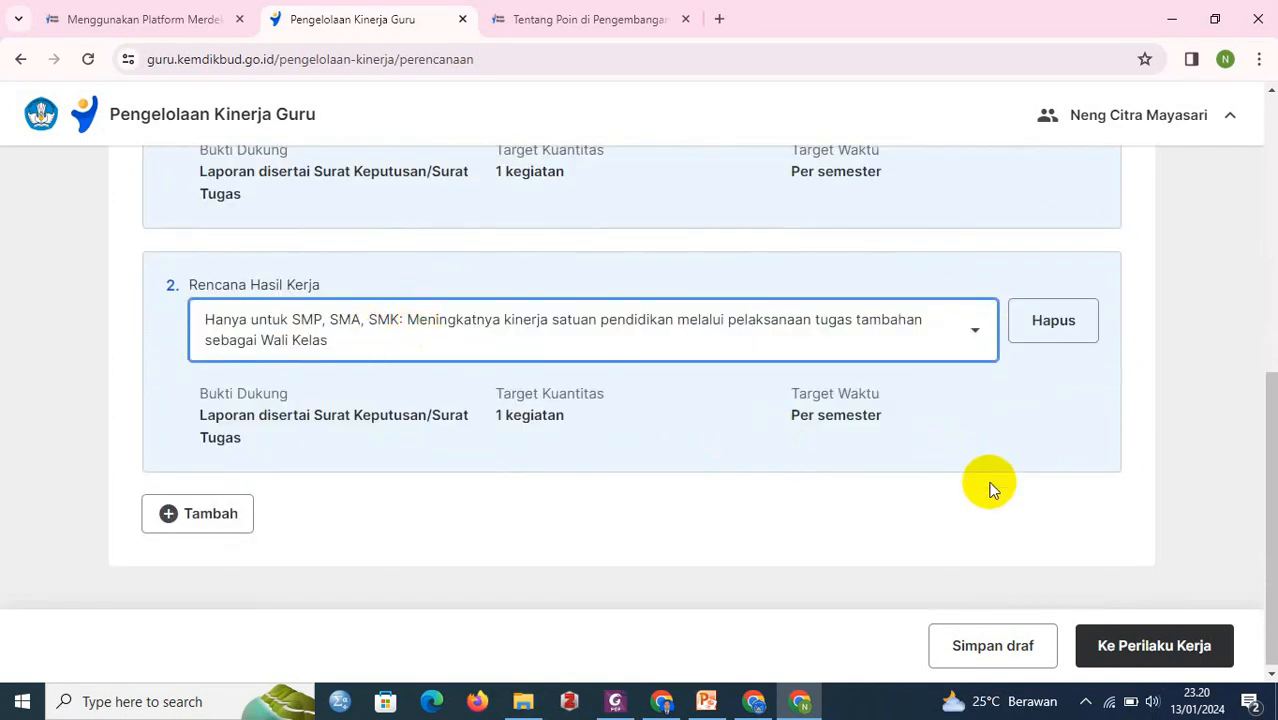
left_click(175, 516)
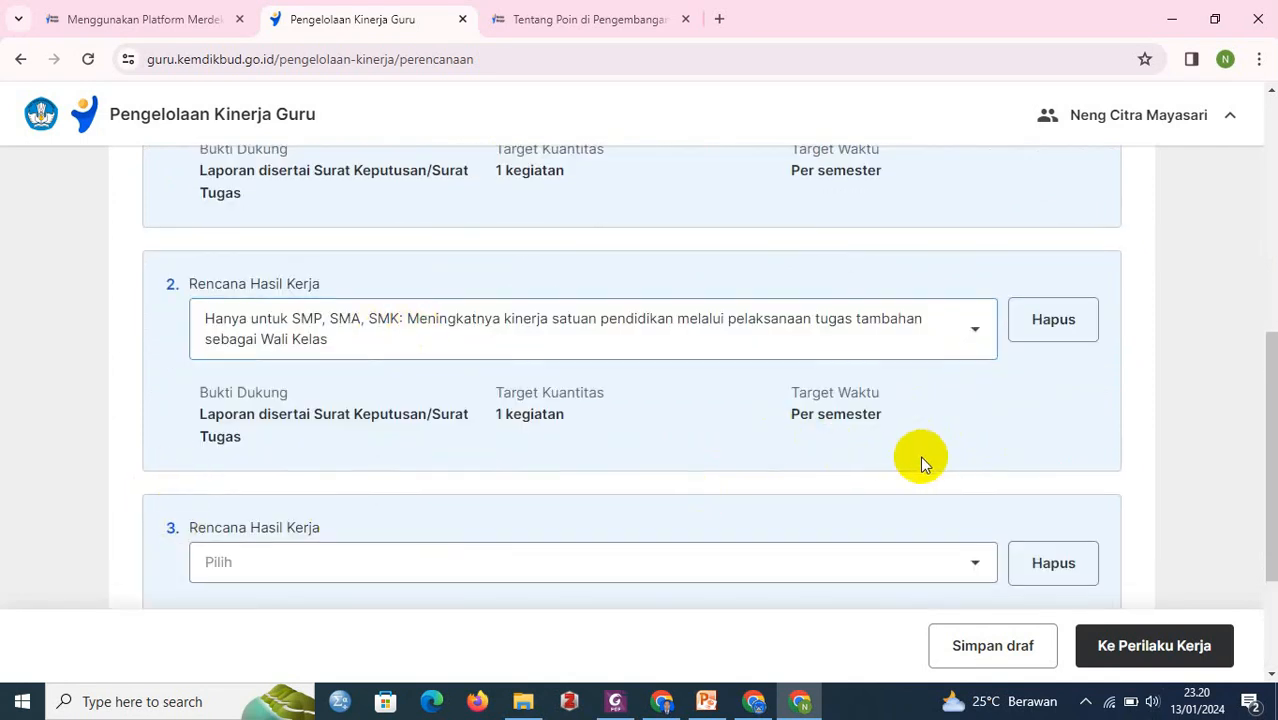
scroll(950, 470, "down", 1)
left_click(978, 474)
scroll(658, 557, "down", 5)
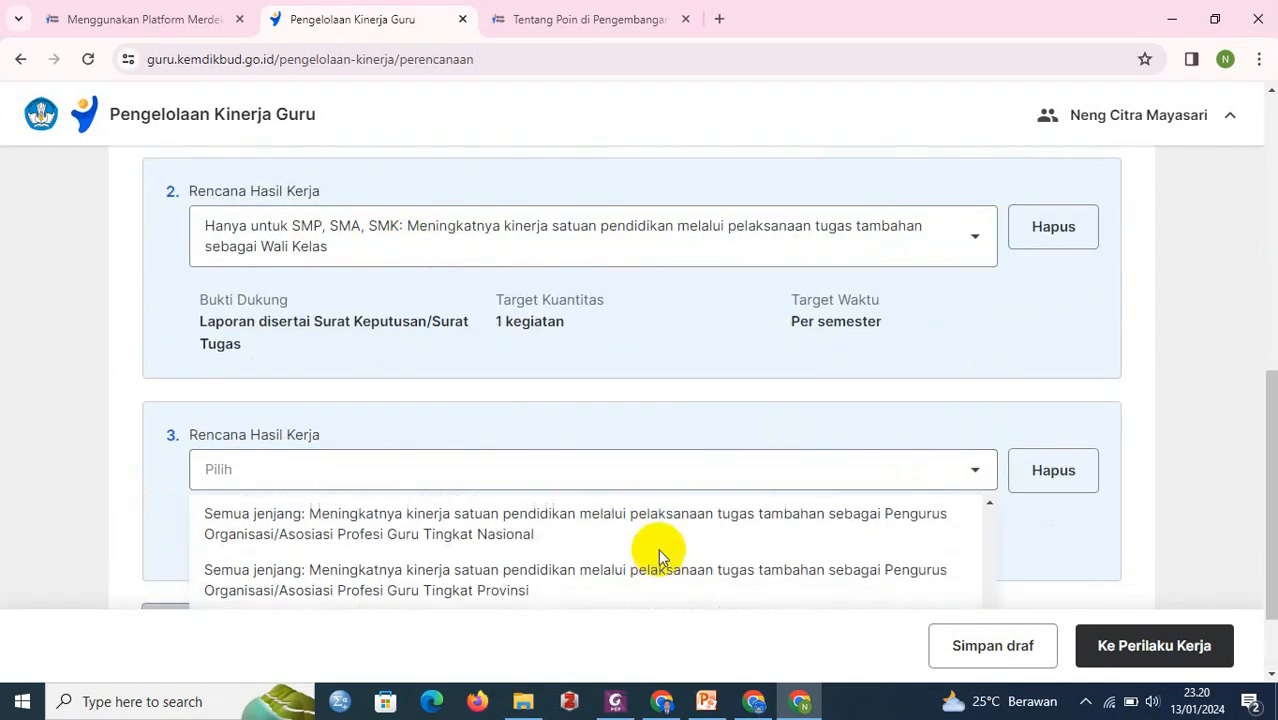
scroll(574, 564, "down", 1)
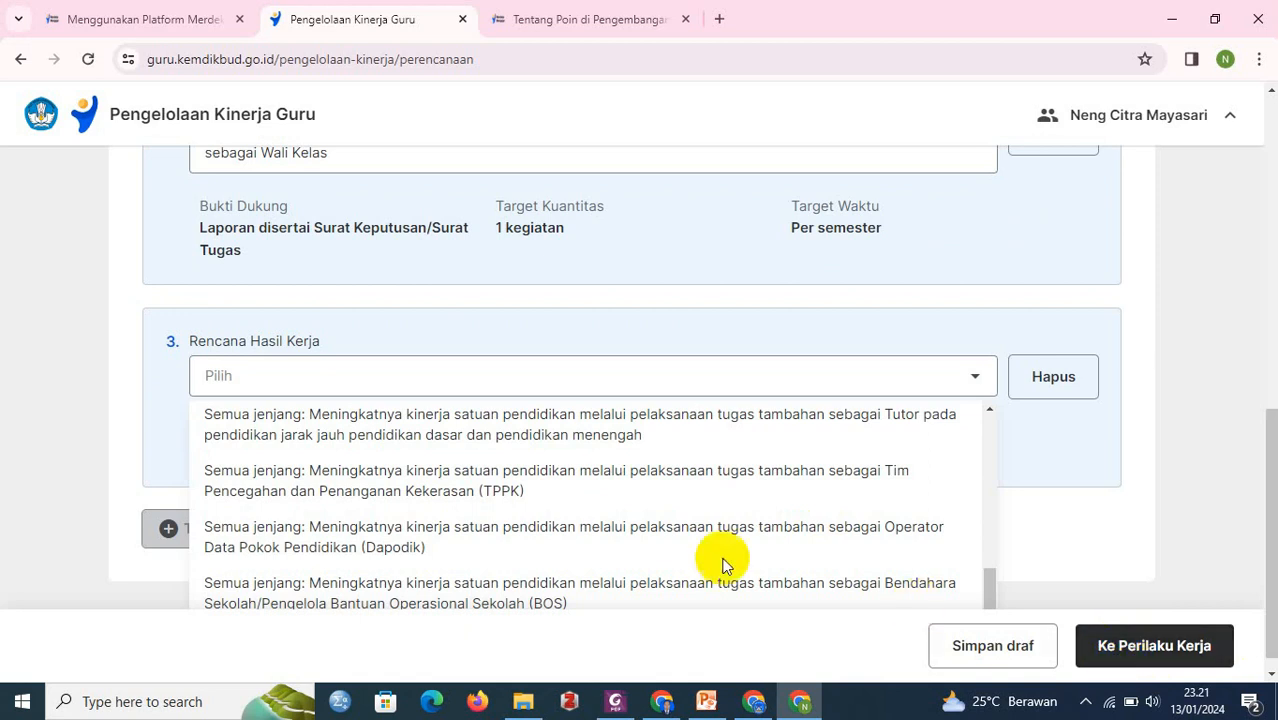
scroll(516, 492, "up", 1)
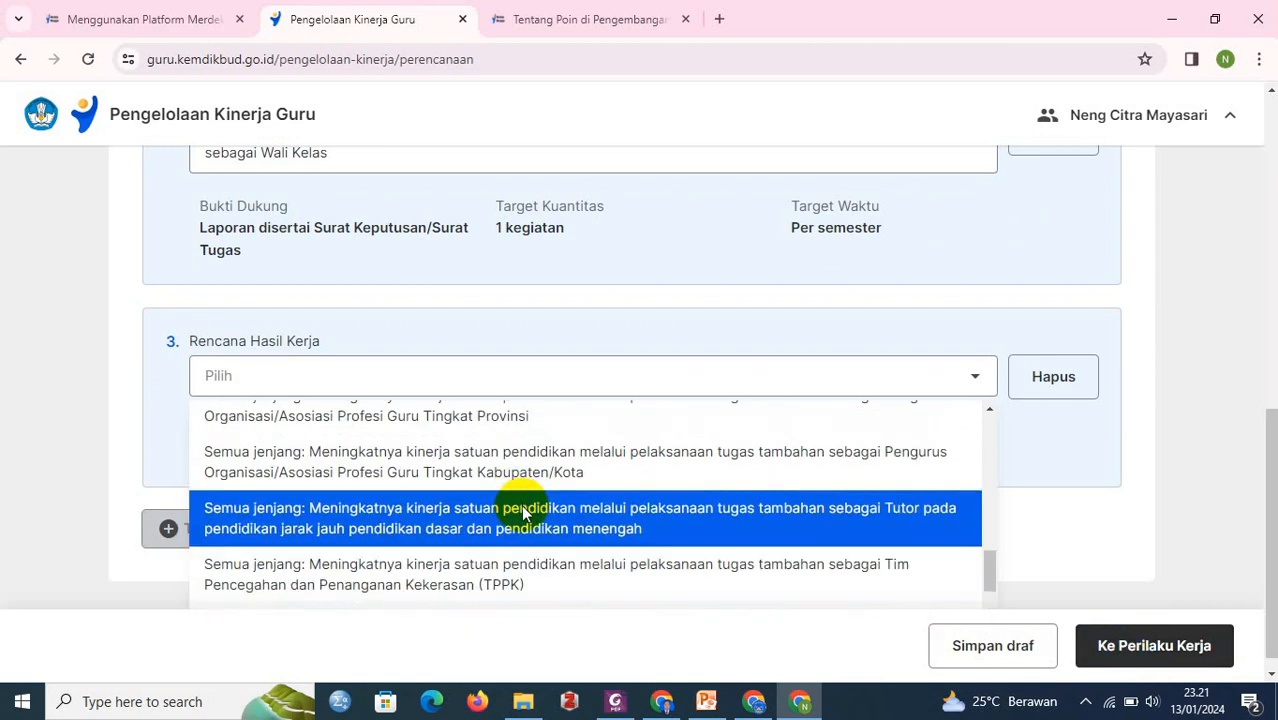
scroll(522, 513, "up", 2)
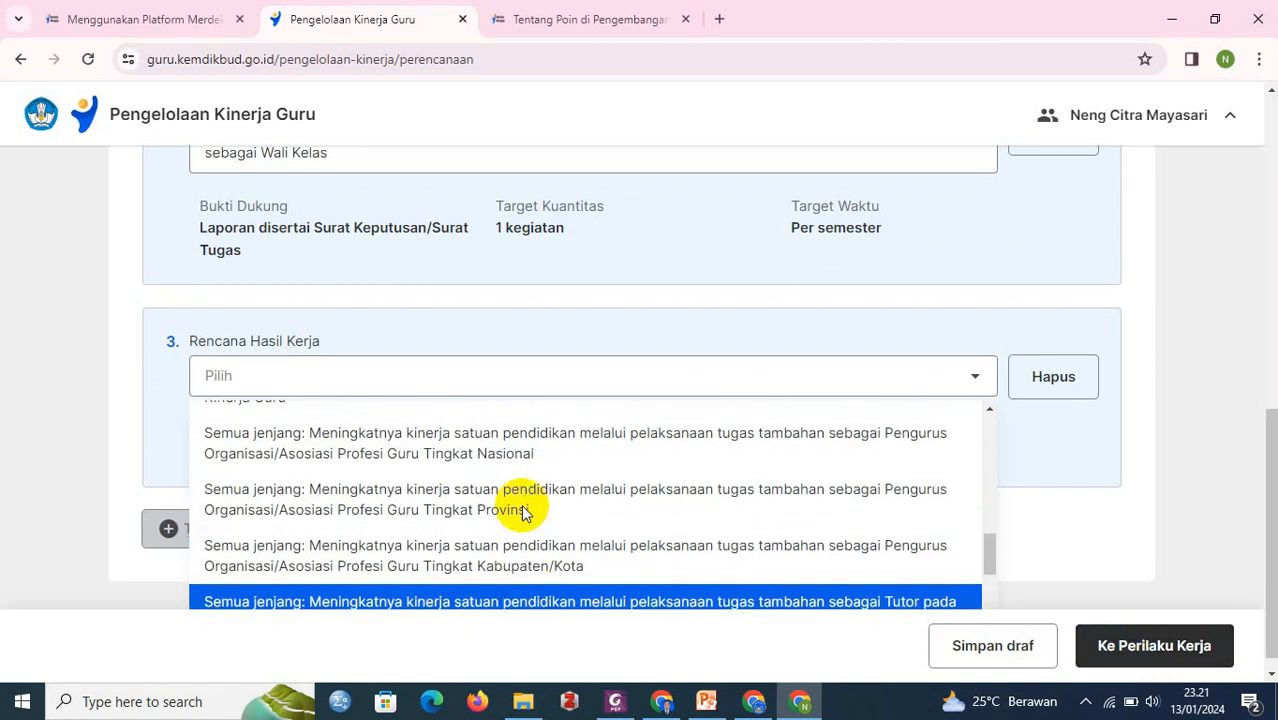
scroll(507, 508, "up", 3)
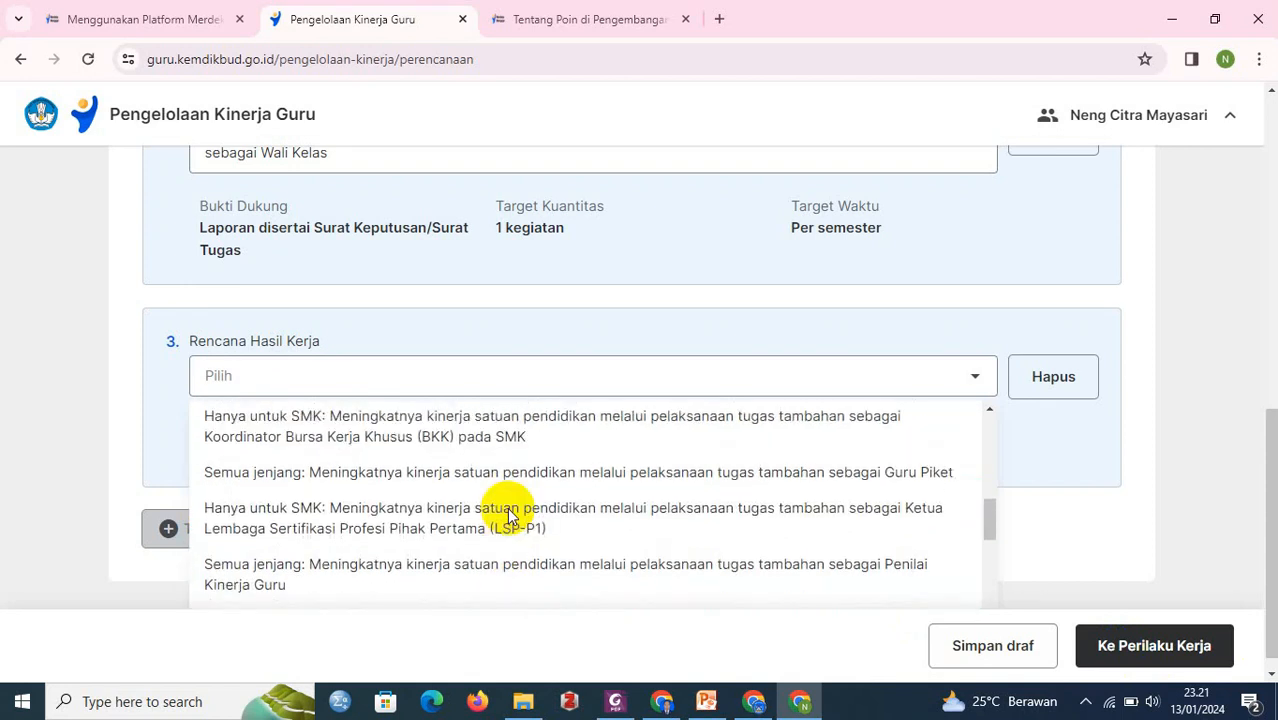
scroll(510, 515, "up", 5)
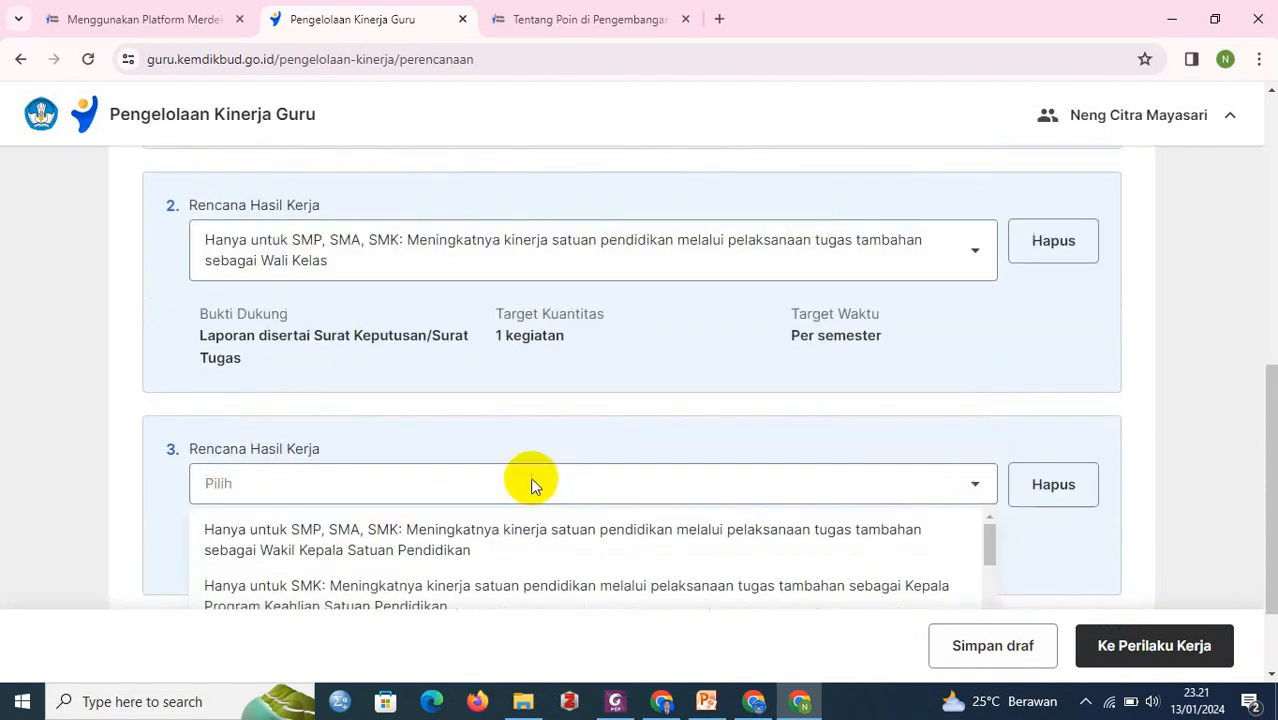
scroll(530, 482, "down", 2)
scroll(580, 506, "down", 5)
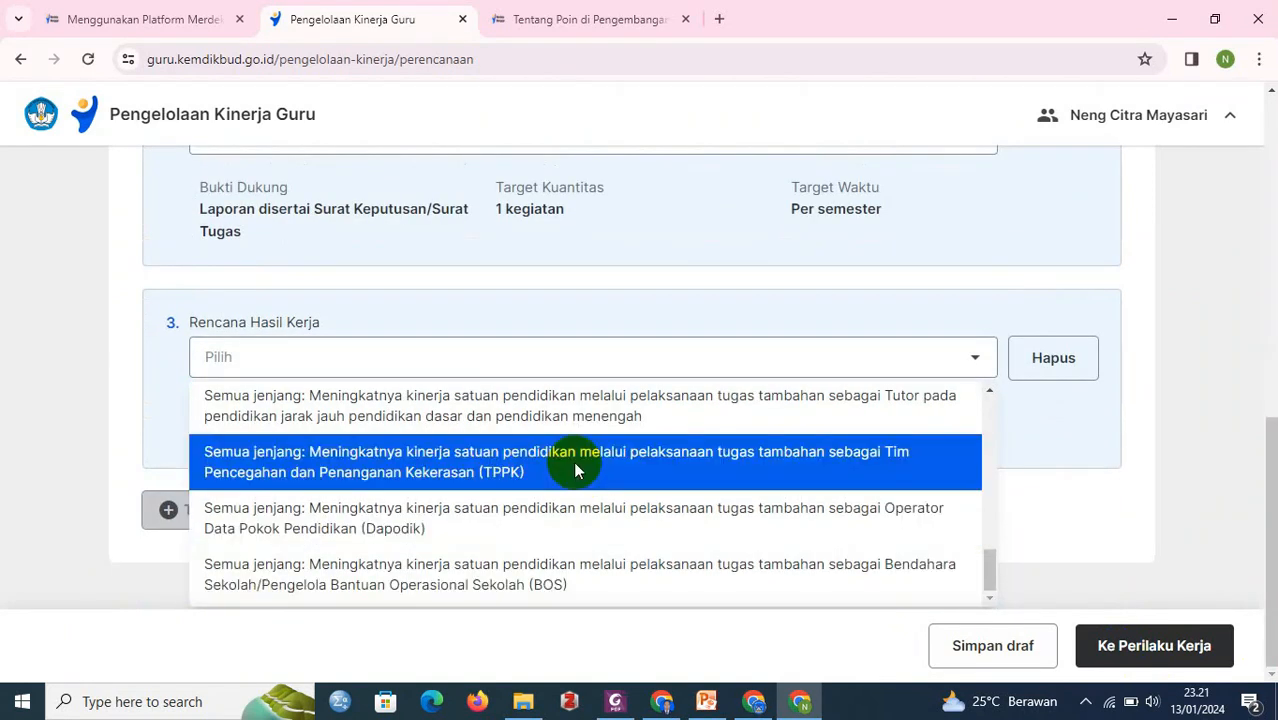
left_click(571, 465)
- Review the three Tugas Tambahan entries and continue to Perilaku Kerja
scroll(807, 511, "up", 5)
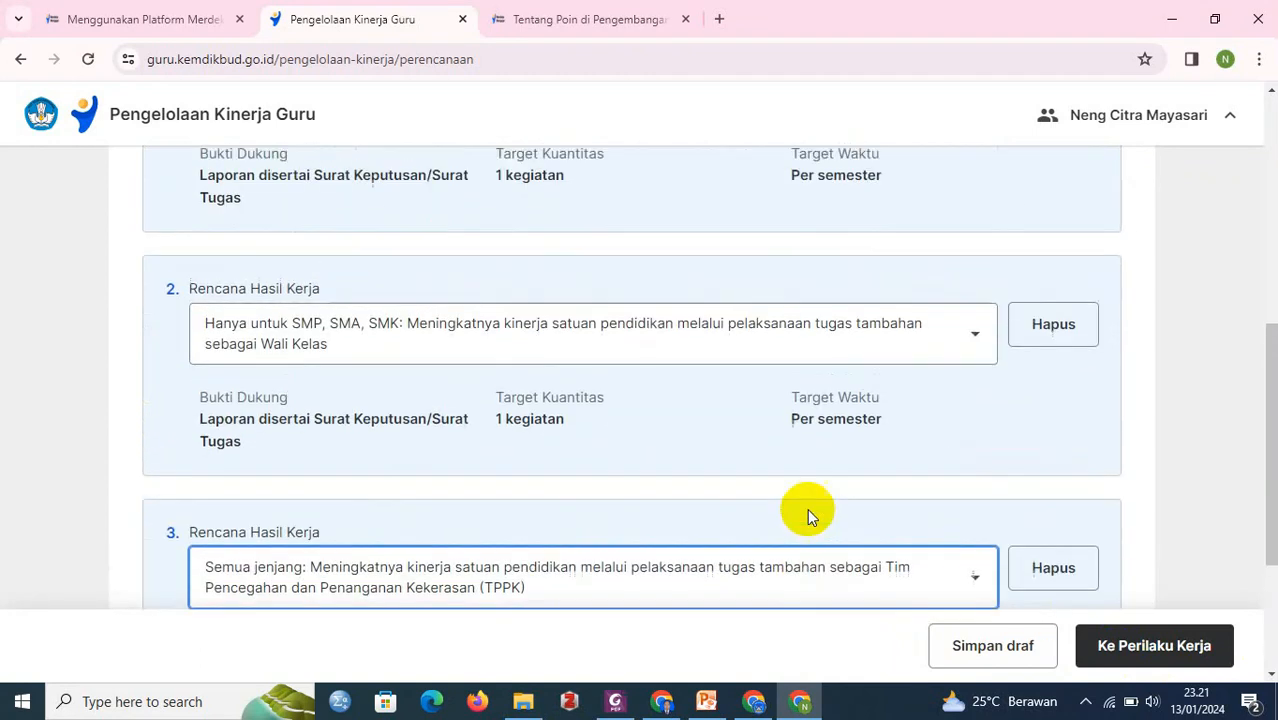
scroll(808, 512, "up", 1)
scroll(815, 510, "down", 6)
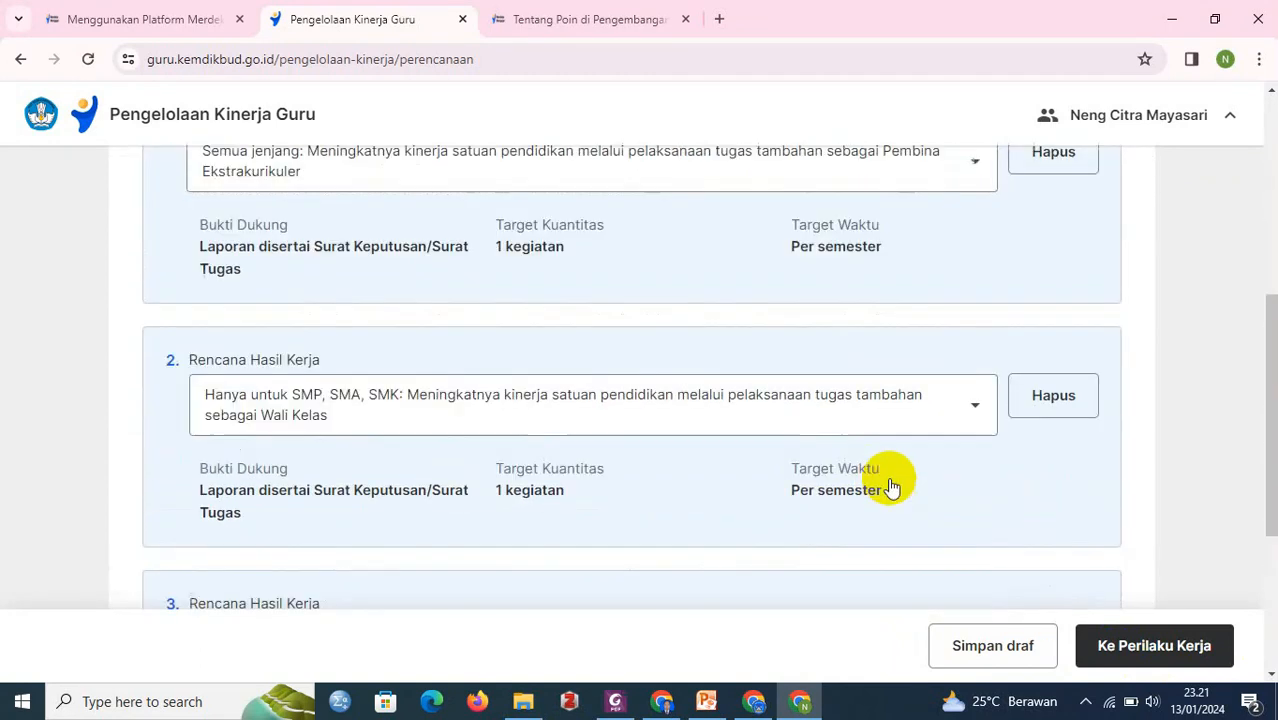
scroll(895, 475, "down", 2)
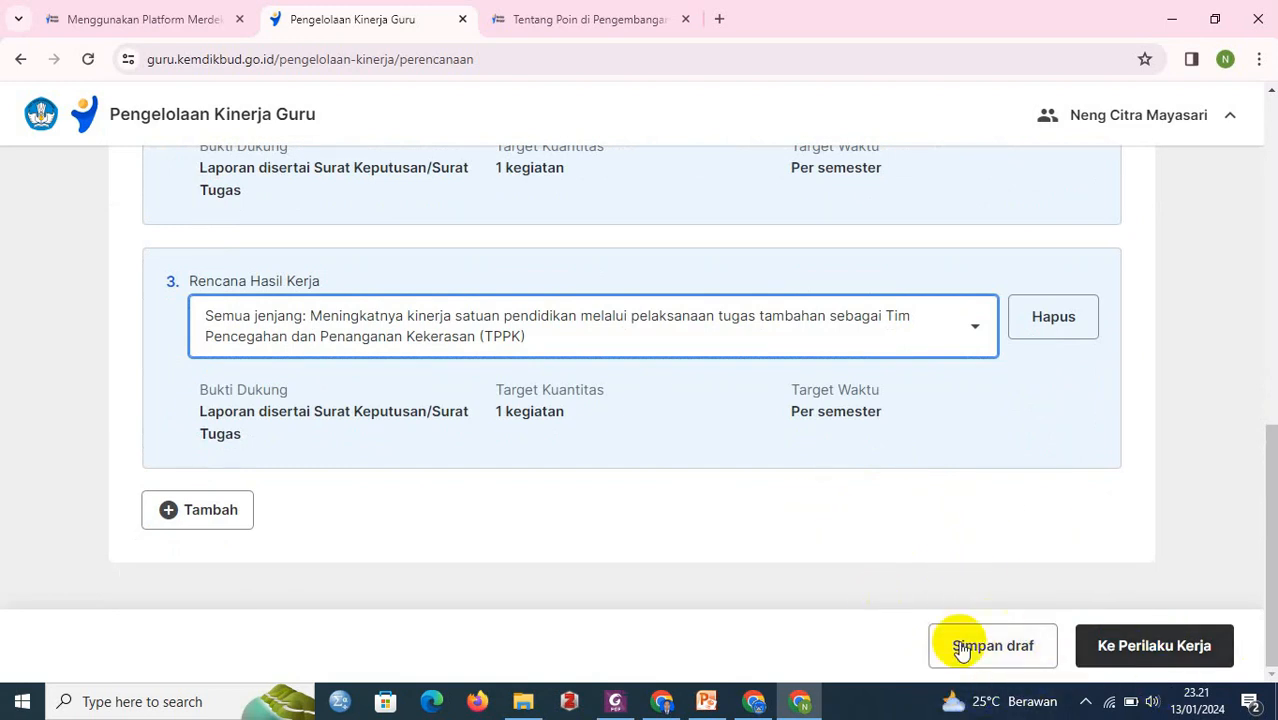
left_click(1136, 648)
left_click(1136, 648)
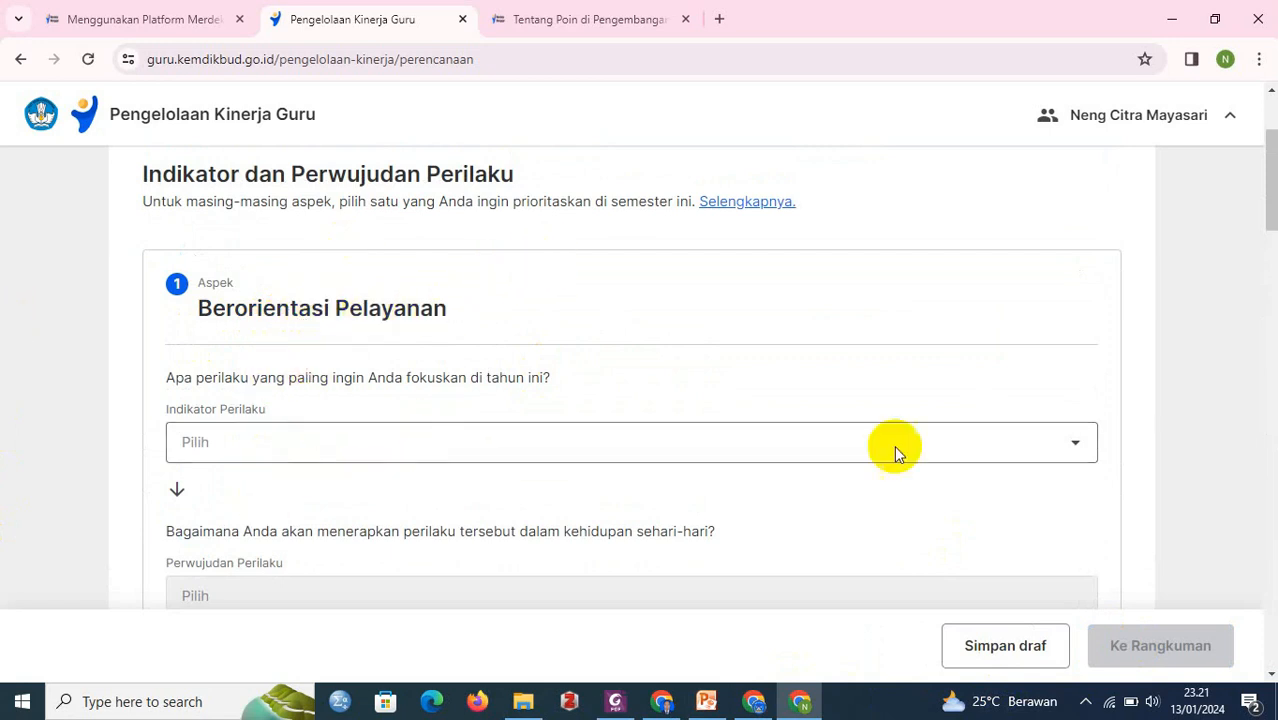
- Under Berorientasi Pelayanan, set Indikator Perilaku to Memahami kebutuhan peserta didik dan berusaha memenuhinya and Perwujudan Perilaku to Melayani peserta didik sesuai hasil asesmen awal peserta didik
left_click(1076, 447)
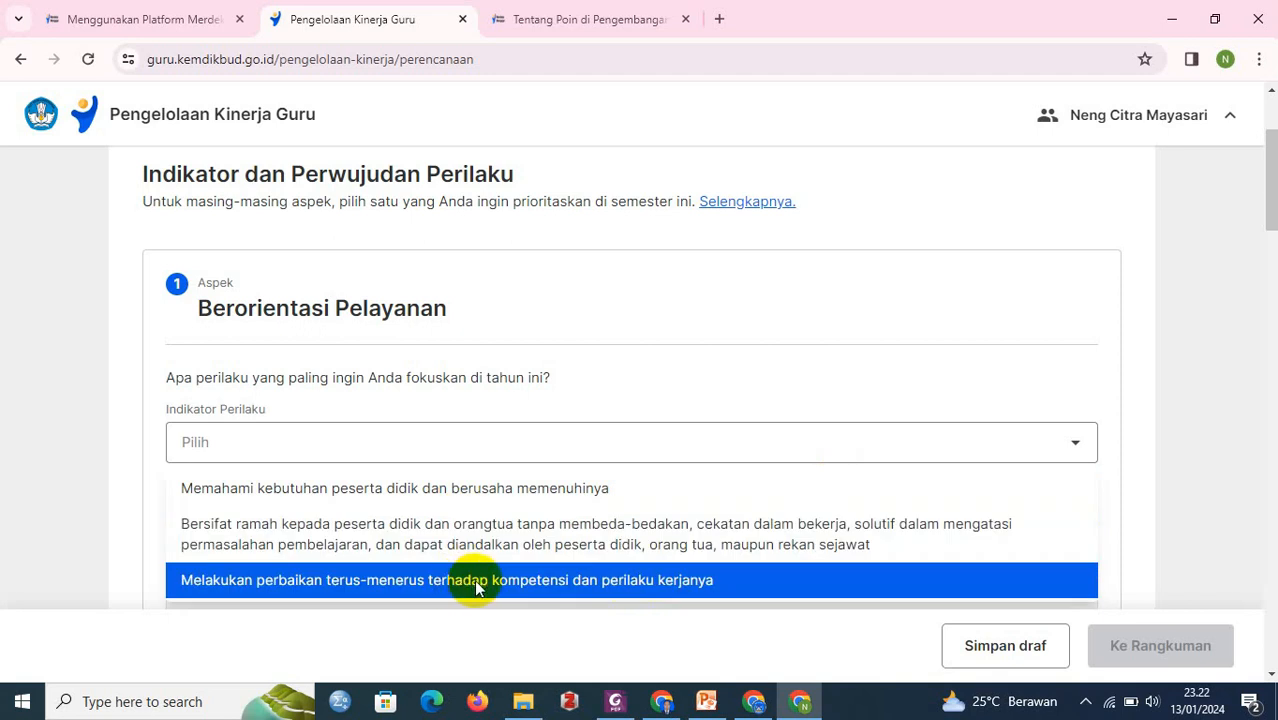
left_click(445, 491)
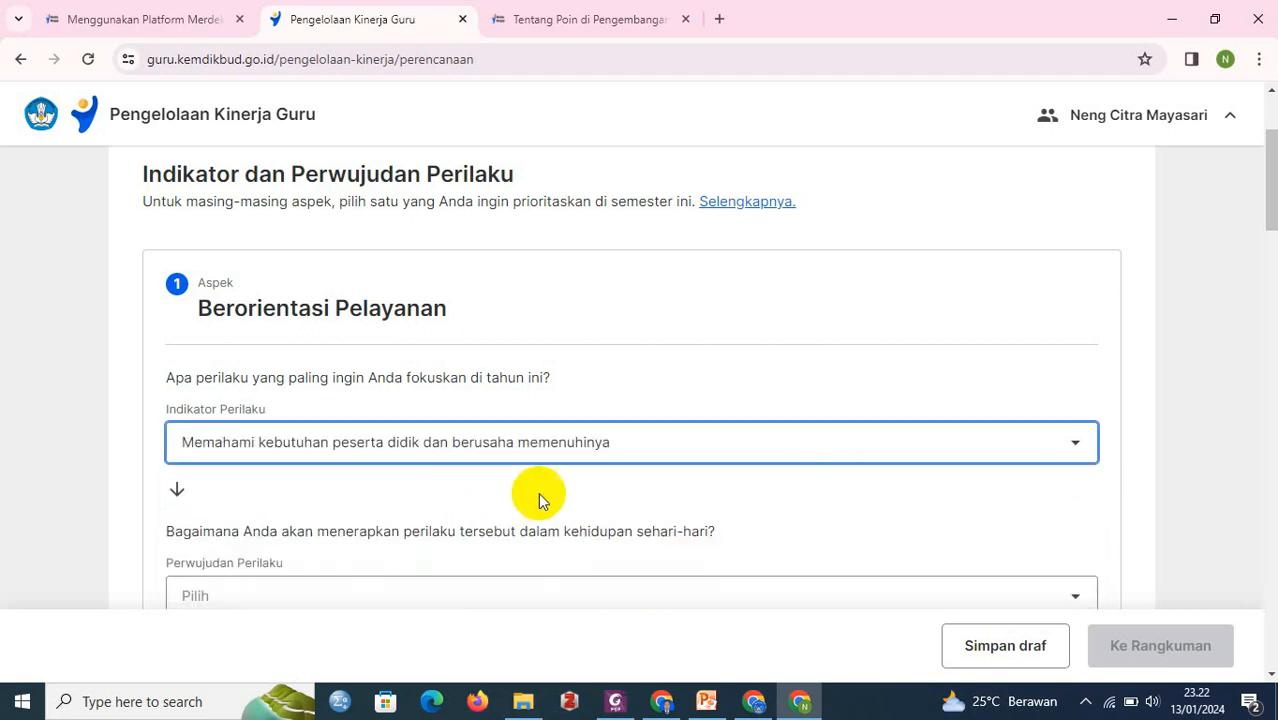
scroll(540, 497, "down", 2)
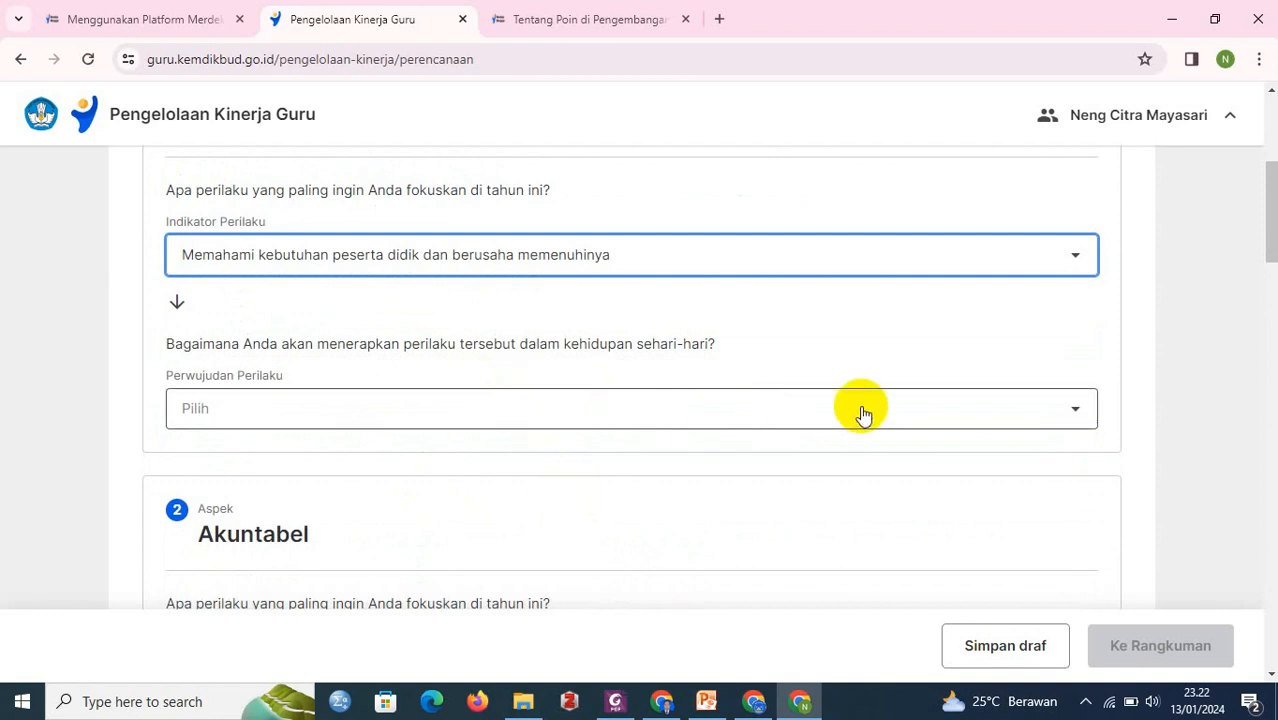
left_click(1078, 424)
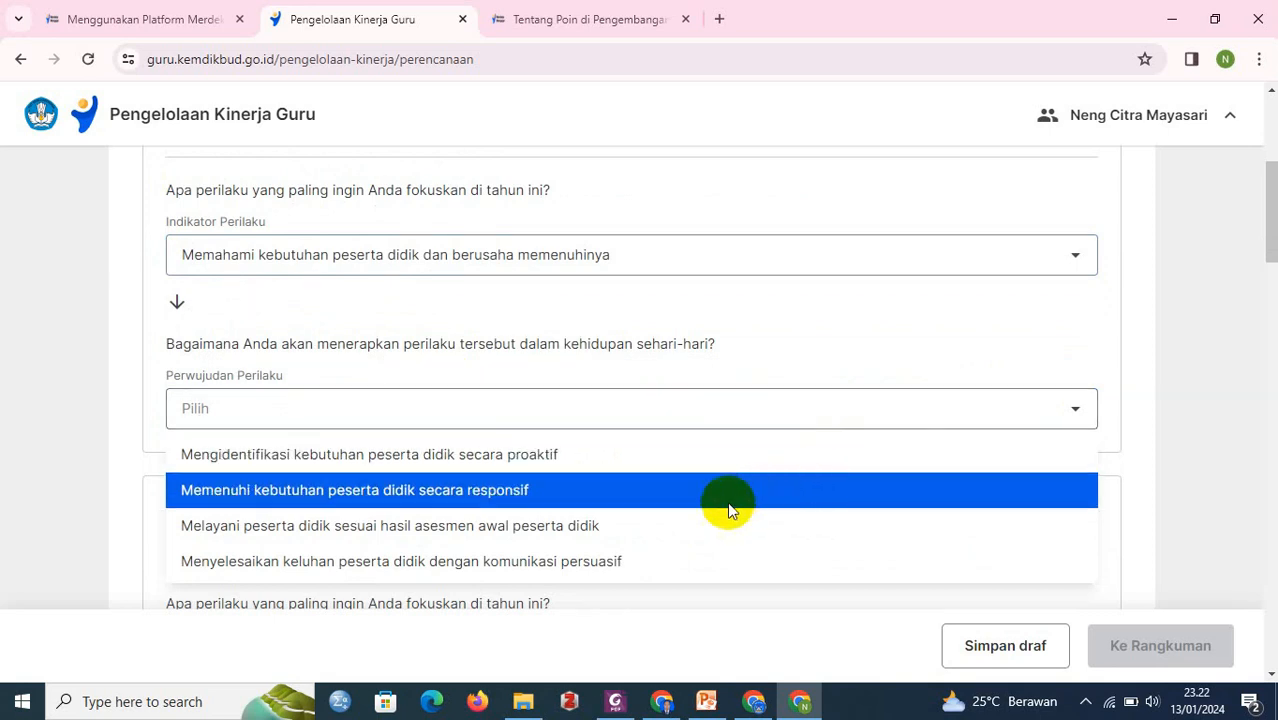
scroll(671, 530, "down", 1)
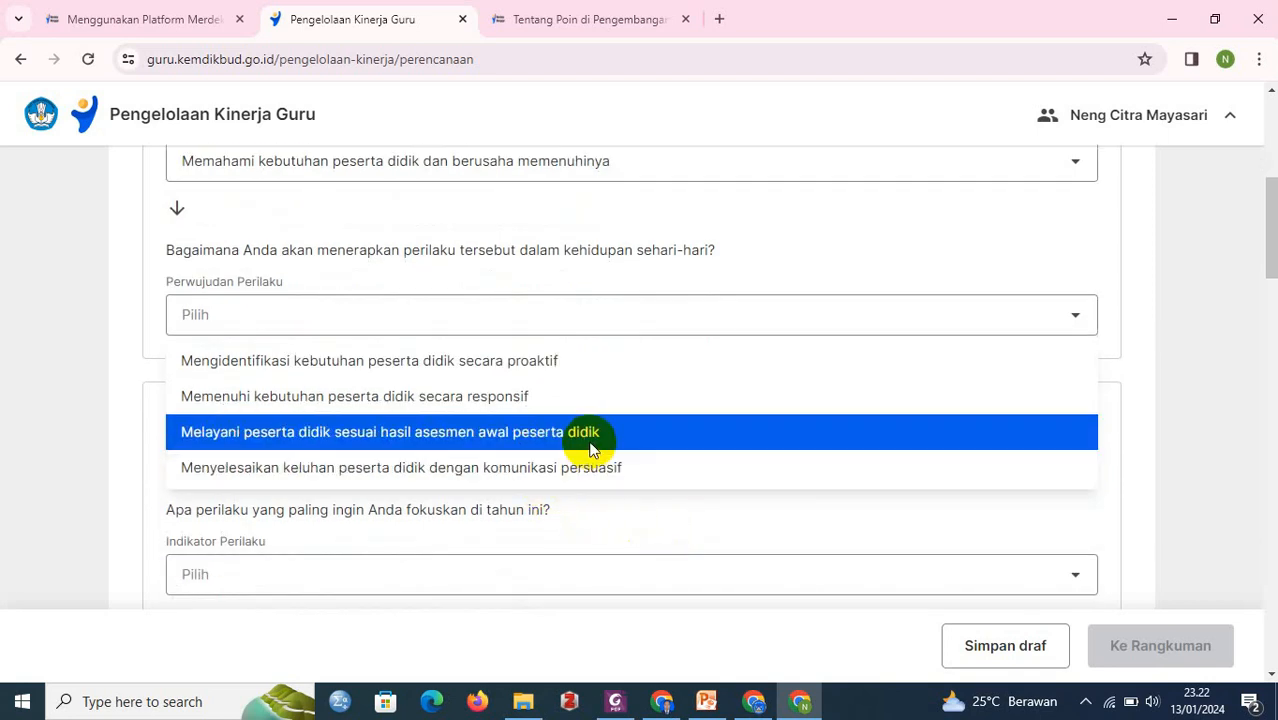
left_click(548, 439)
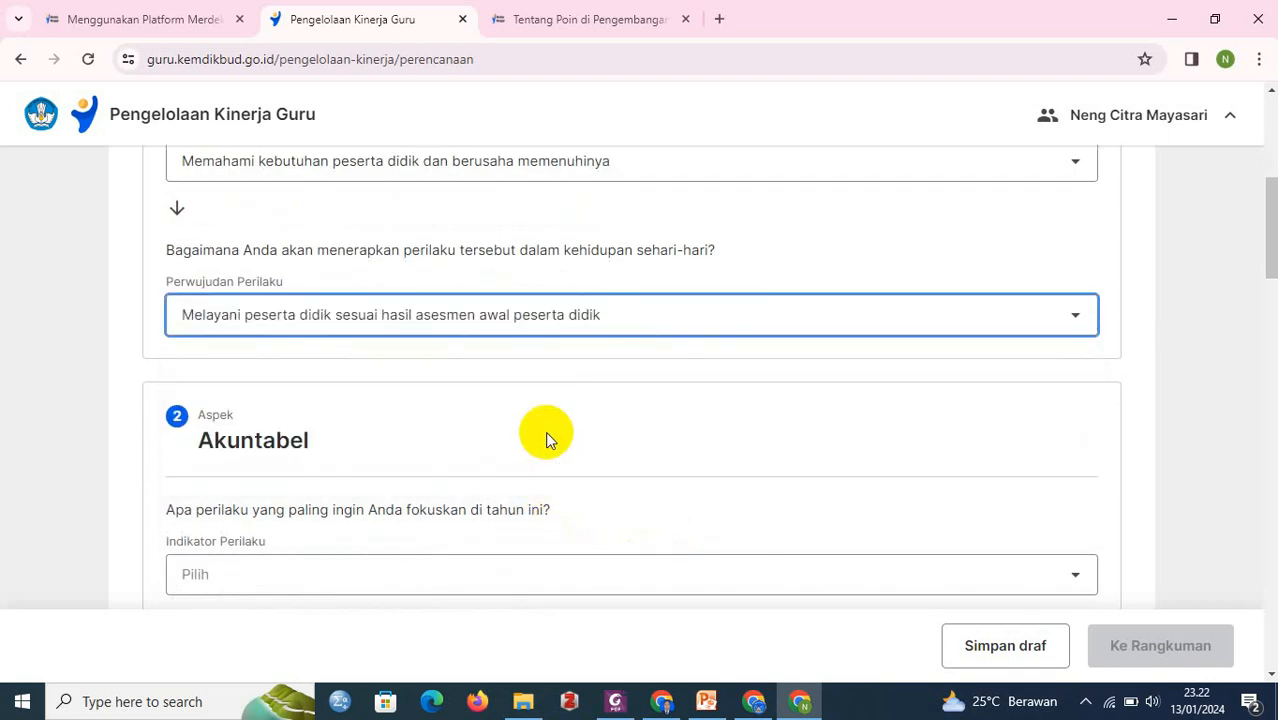
- For Akuntabel, choose the indicator Melaksanakan tugas dengan jujur, bertanggung jawab, cermat, disiplin, dan berintegritas tinggi and the Perwujudan Melaksanakan pekerjaan sesuai dengan ketentuan
scroll(450, 420, "down", 1)
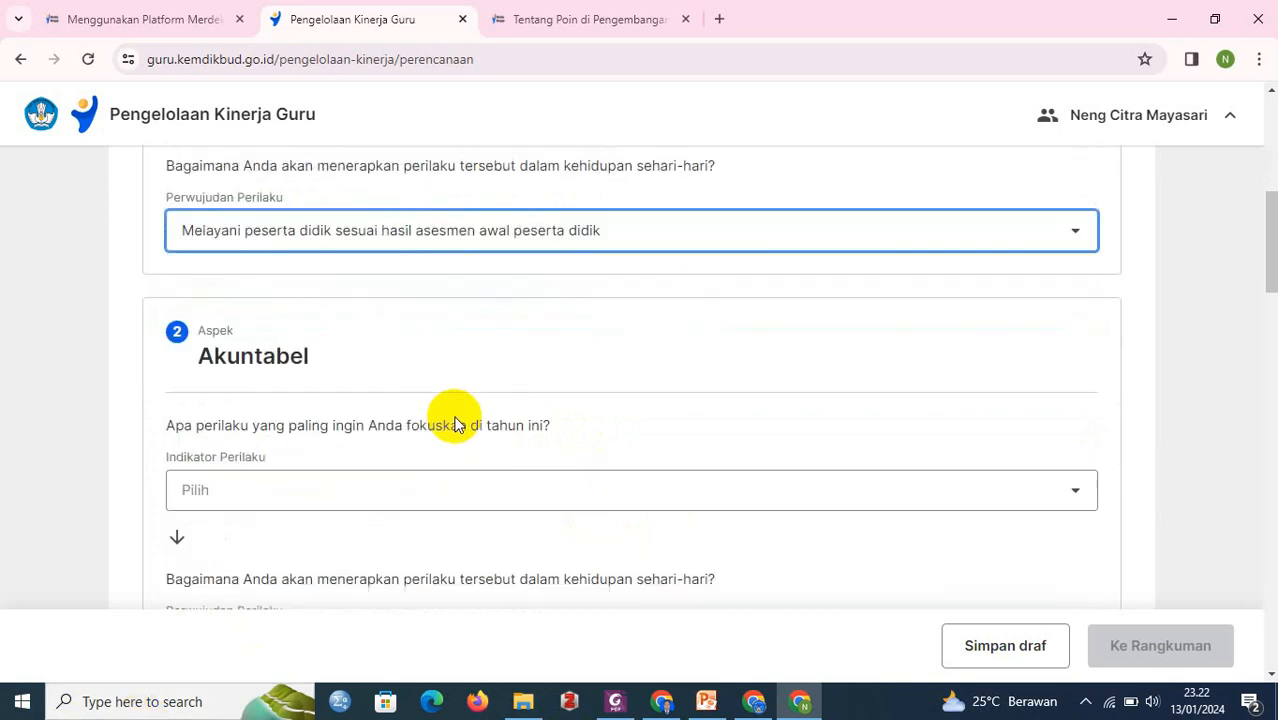
scroll(468, 390, "down", 1)
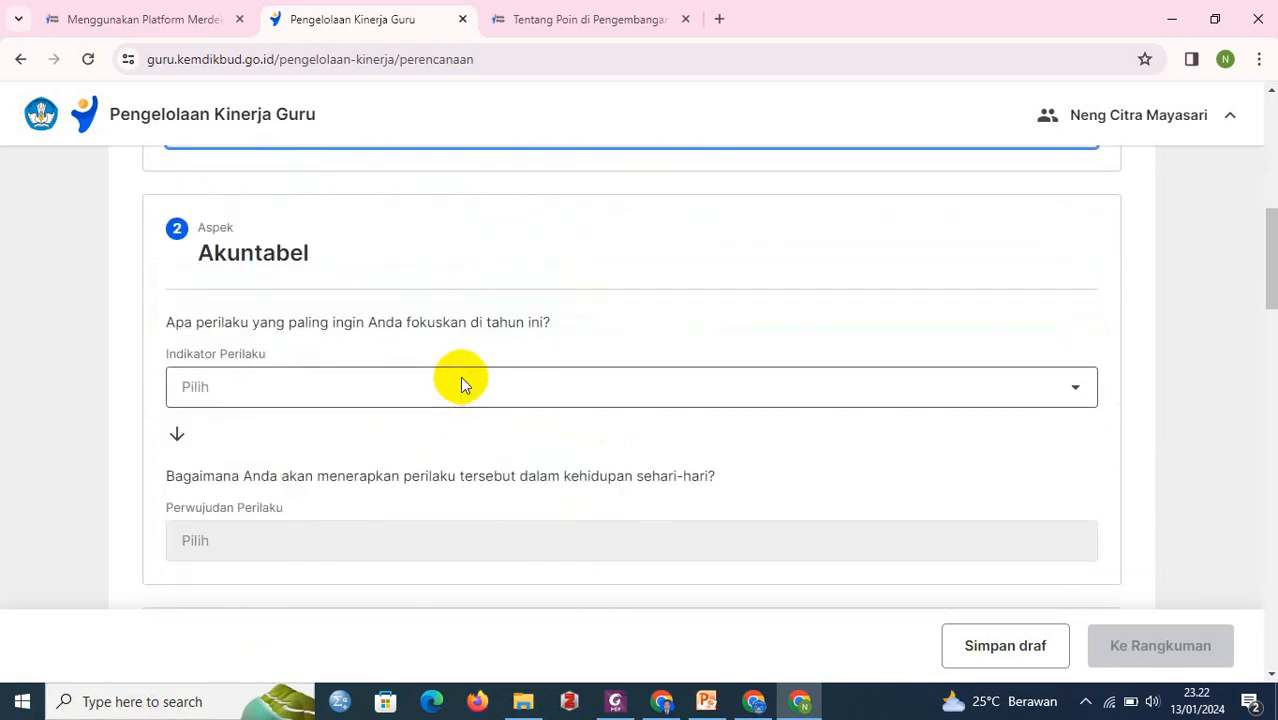
left_click(1080, 389)
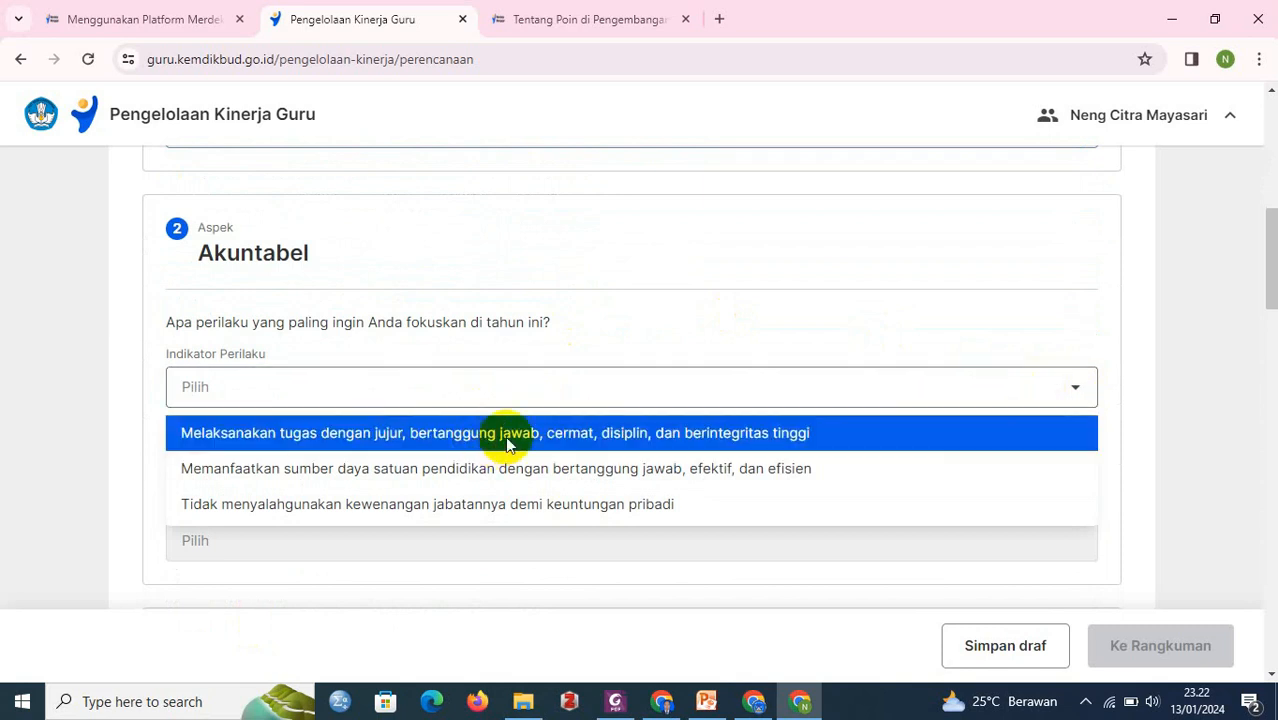
left_click(560, 430)
scroll(640, 435, "down", 1)
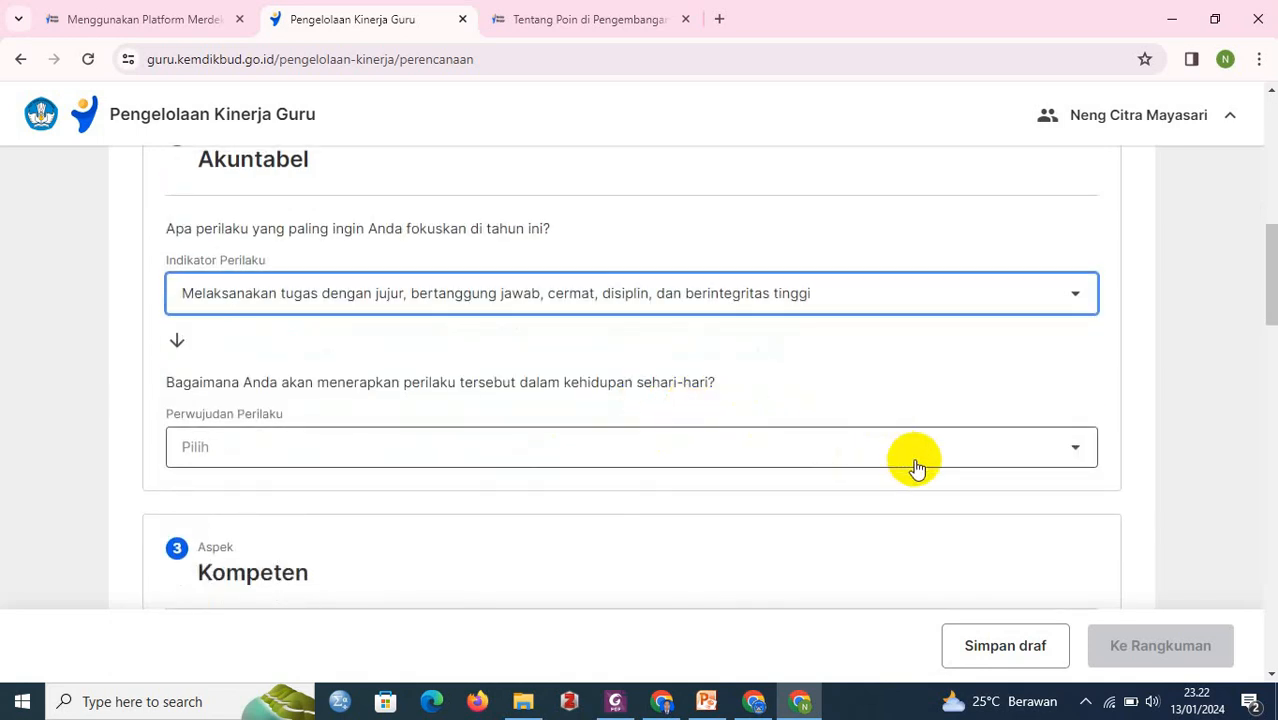
left_click(1079, 455)
scroll(585, 545, "down", 1)
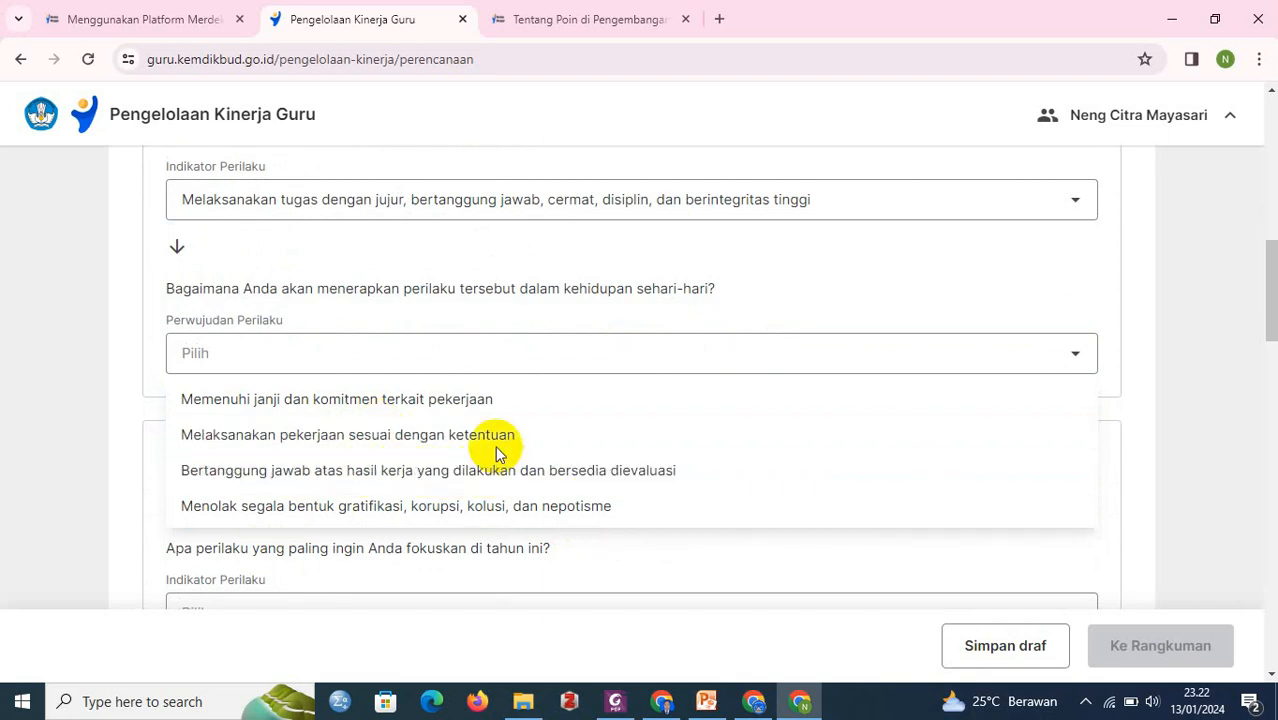
left_click(450, 437)
- For Kompeten, set Indikator Perilaku to Menunjukkan penguasaan kompetensi yang memadai dalam melakukan kinerja and Perwujudan Perilaku to Menunjukkan kompetensi dalam bekerja sehingga menjadi teladan bagi rekan sejawat
scroll(682, 440, "down", 2)
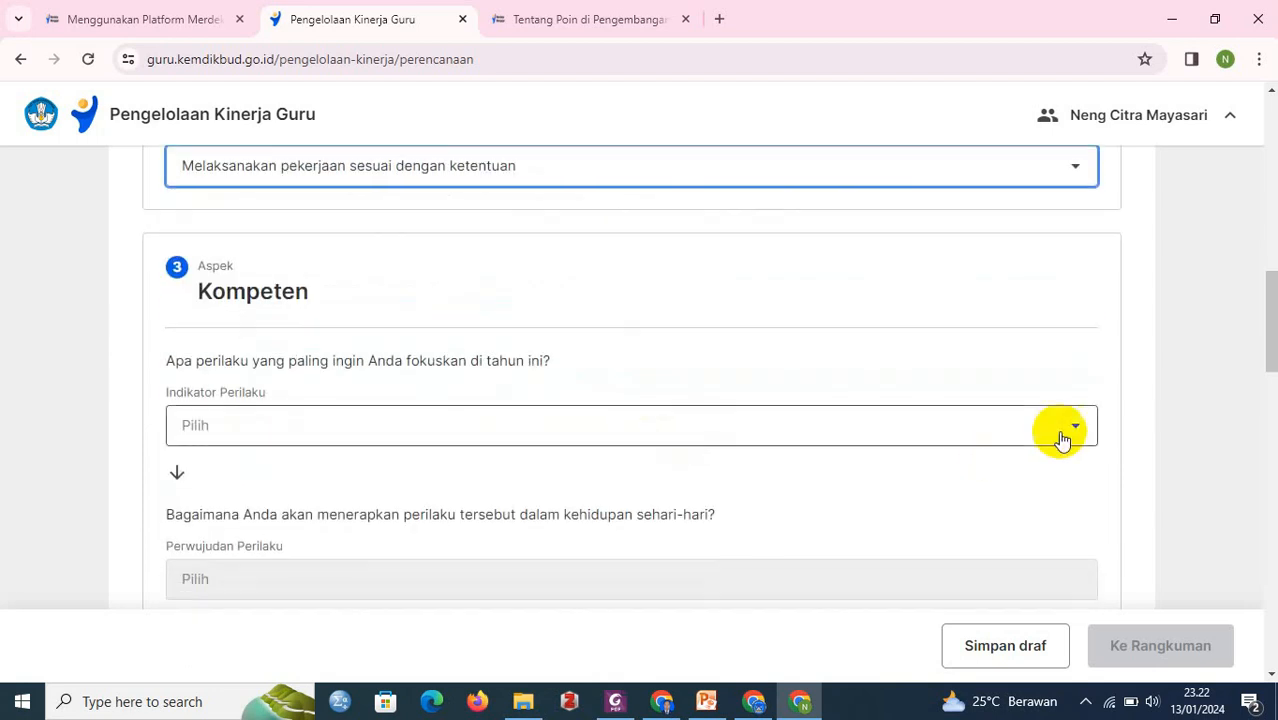
left_click(1062, 440)
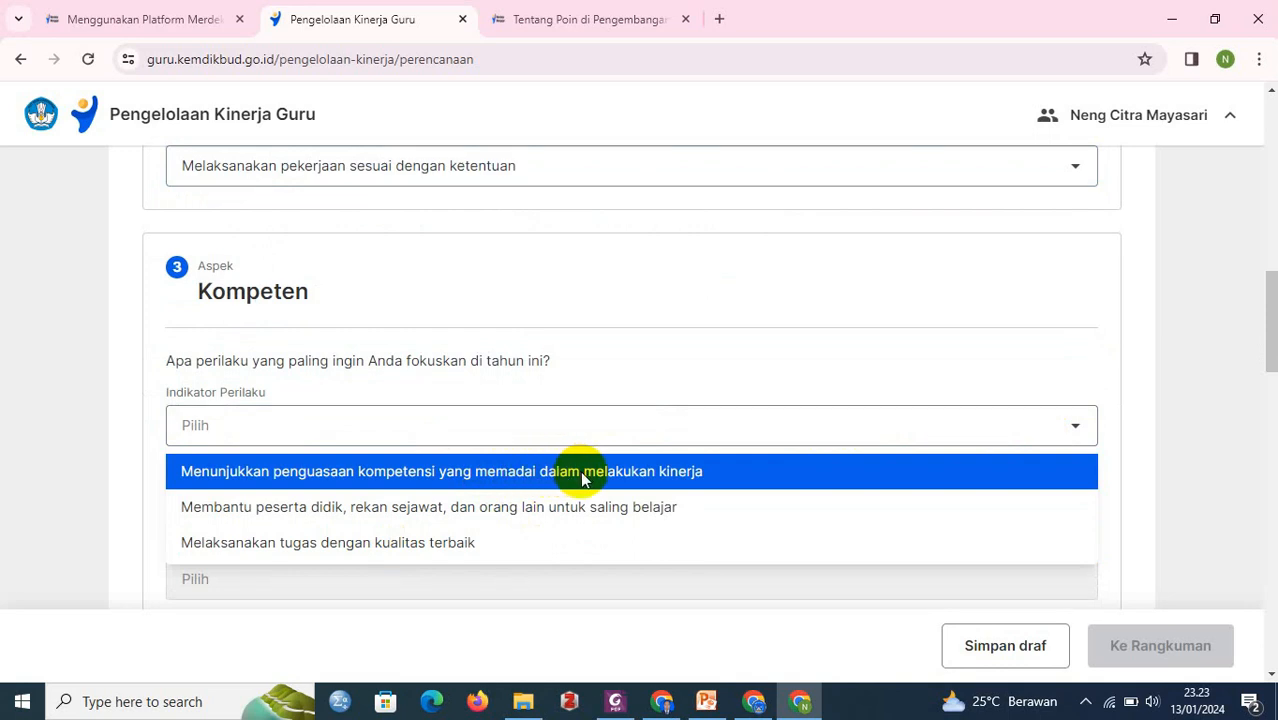
left_click(418, 470)
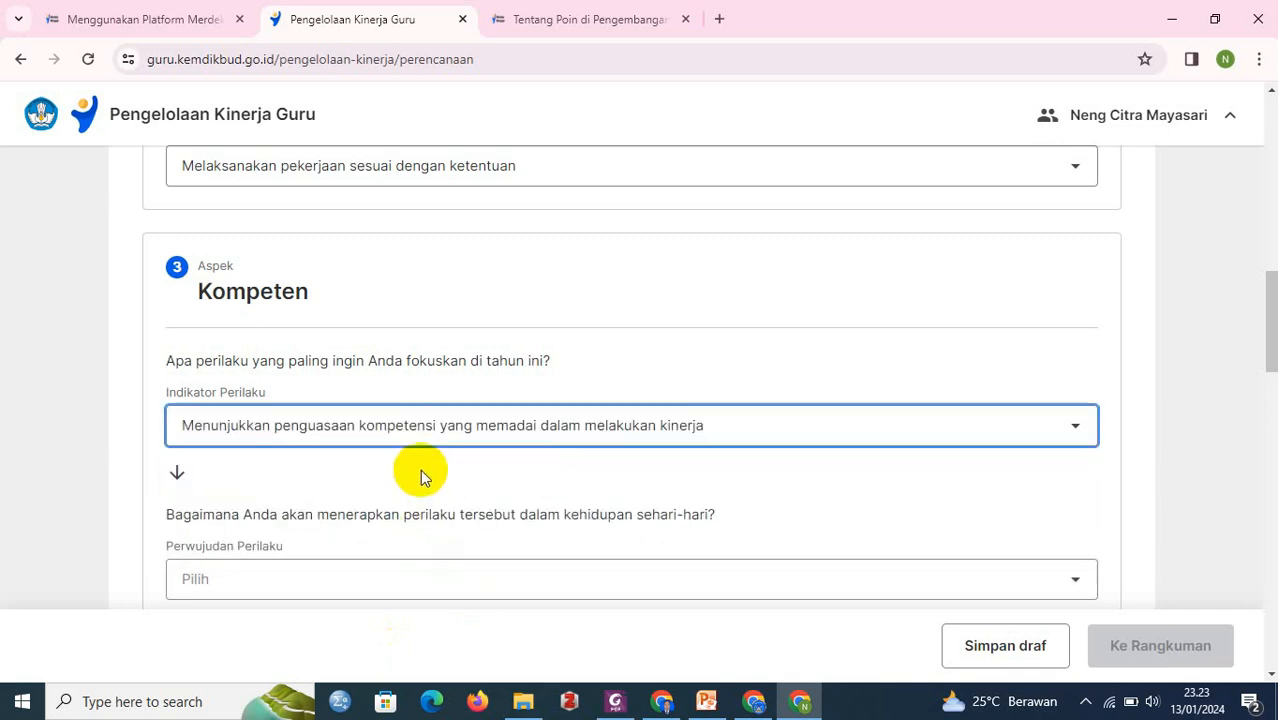
scroll(422, 475, "down", 1)
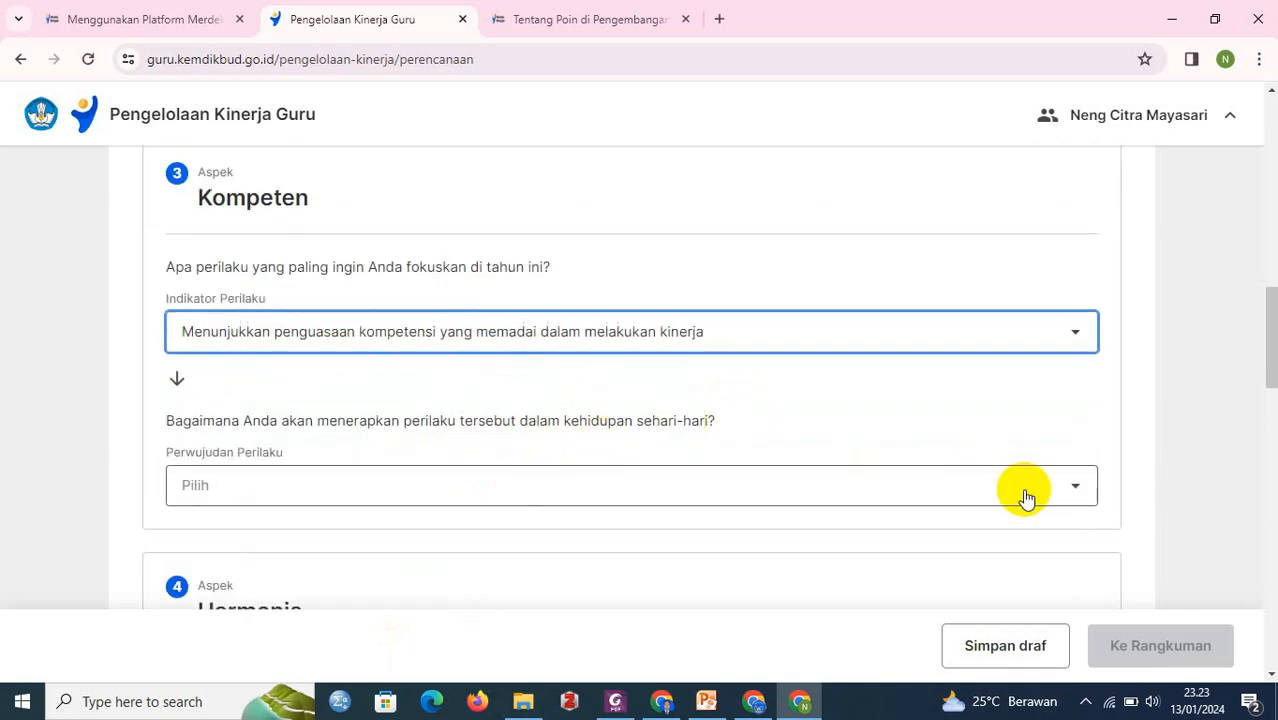
left_click(1065, 492)
scroll(860, 525, "down", 1)
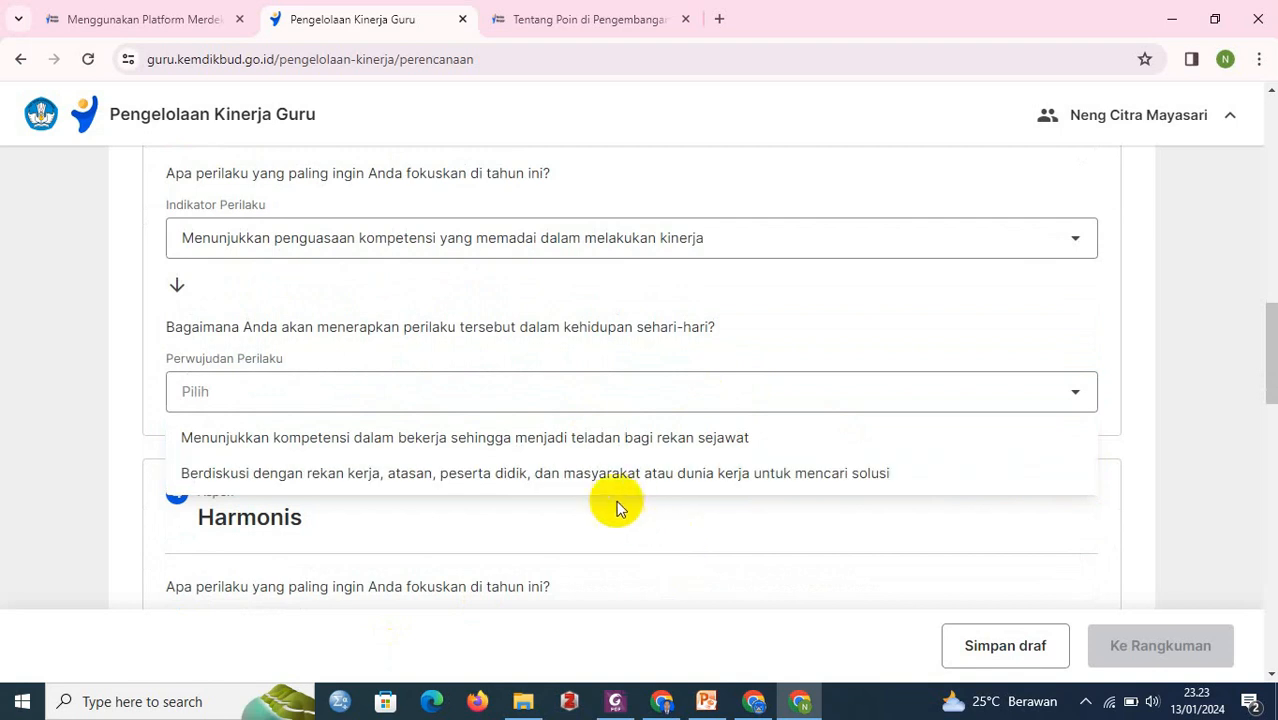
left_click(610, 446)
- For Harmonis, set Indikator Perilaku to Menghargai setiap warga satuan pendidikan apapun latar belakangnya and Perwujudan Perilaku to Menghormati gagasan yang disampaikan orang lain
scroll(611, 442, "down", 3)
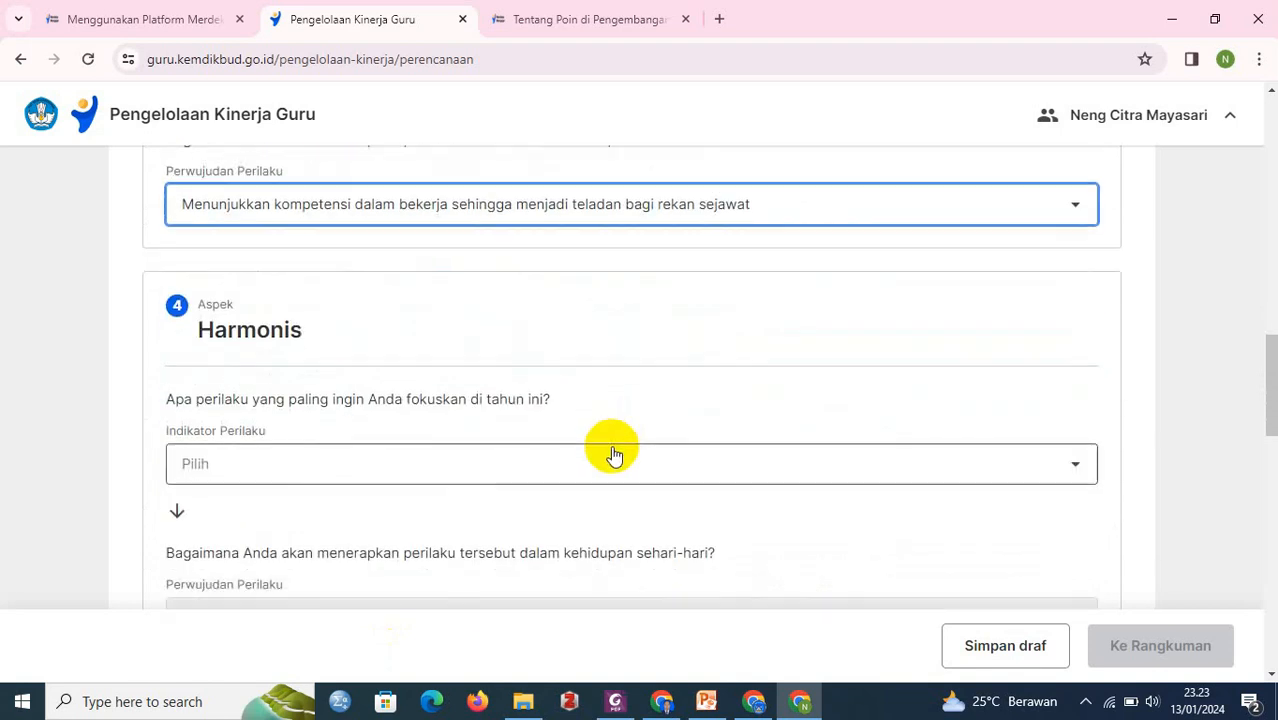
left_click(1076, 371)
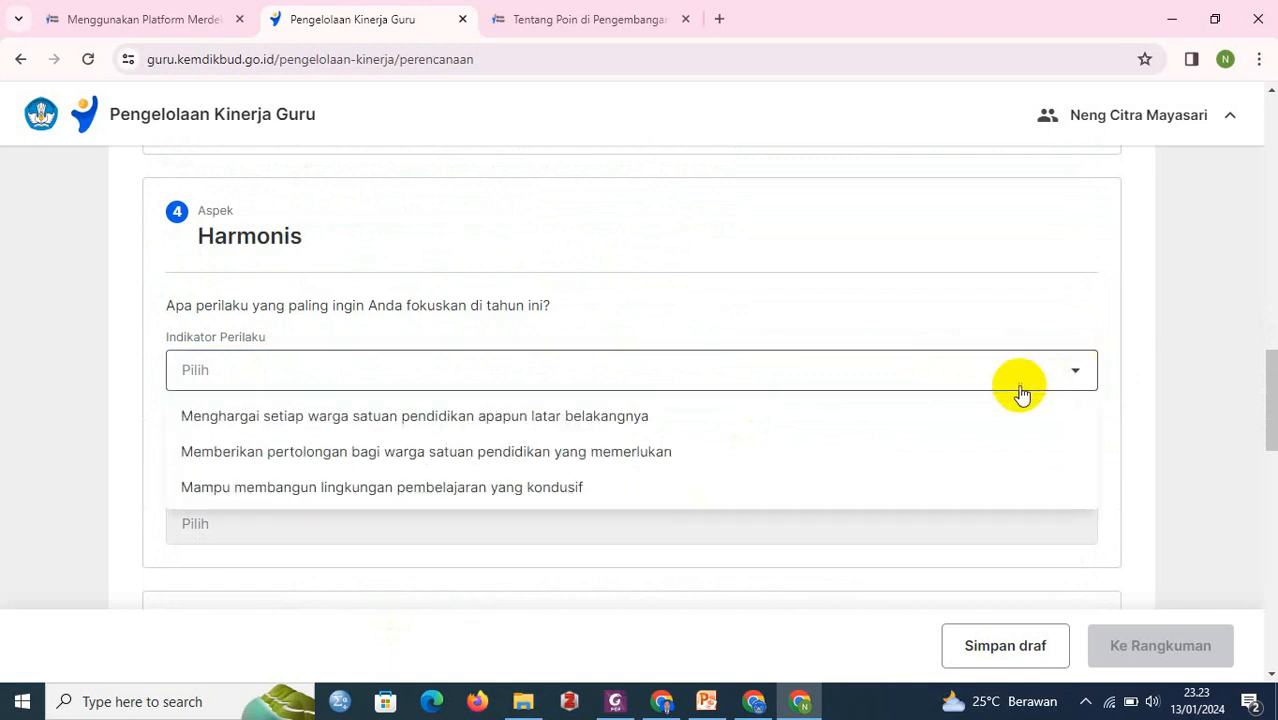
left_click(474, 418)
left_click(456, 518)
scroll(456, 518, "down", 1)
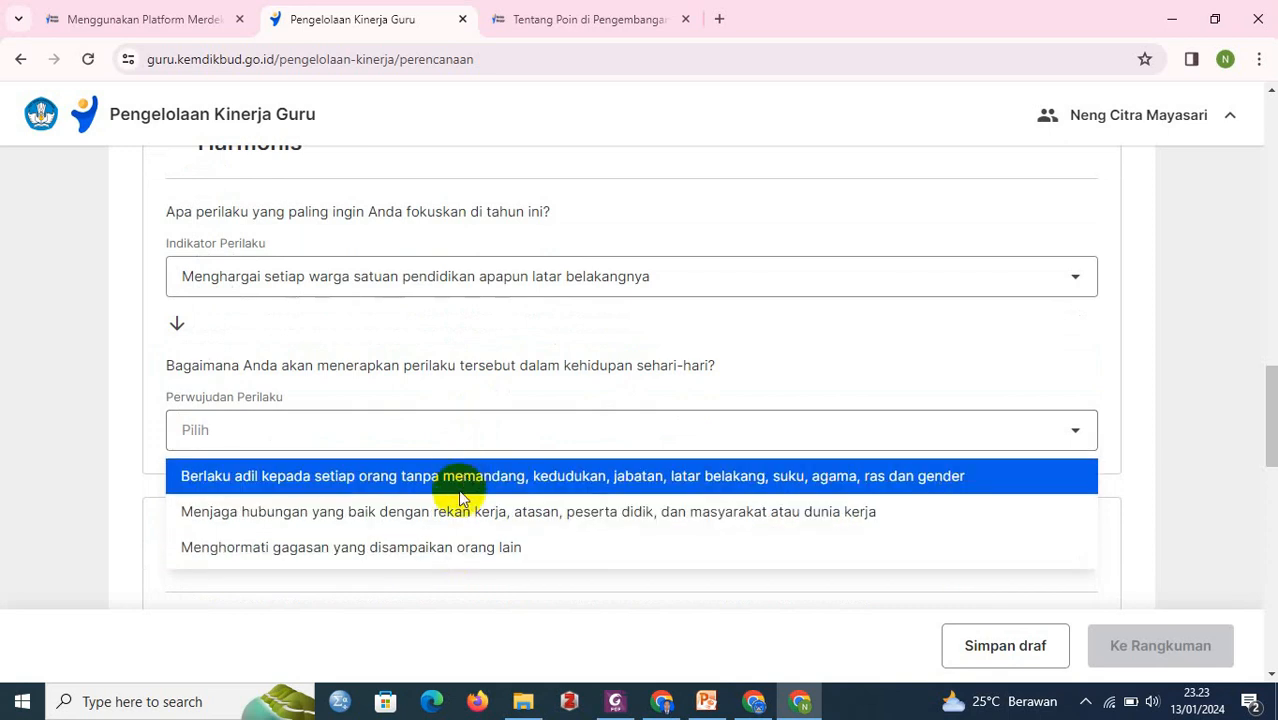
left_click(449, 553)
- Set Loyal's indicator to Menjaga nama baik satuan pendidikan, sesama guru, dan peserta didik and its manifestation to Melaksanakan arahan kepala satuan pendidikan yang sesuai dengan norma
scroll(530, 495, "down", 3)
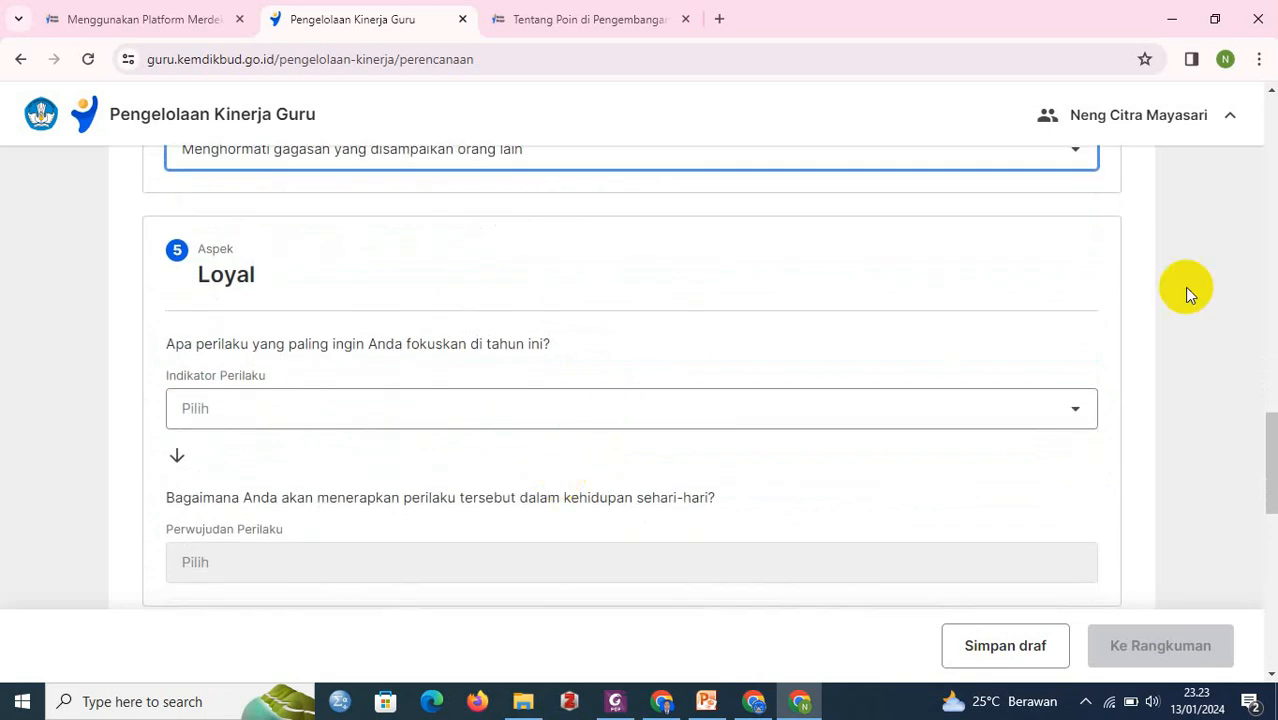
left_click(1076, 412)
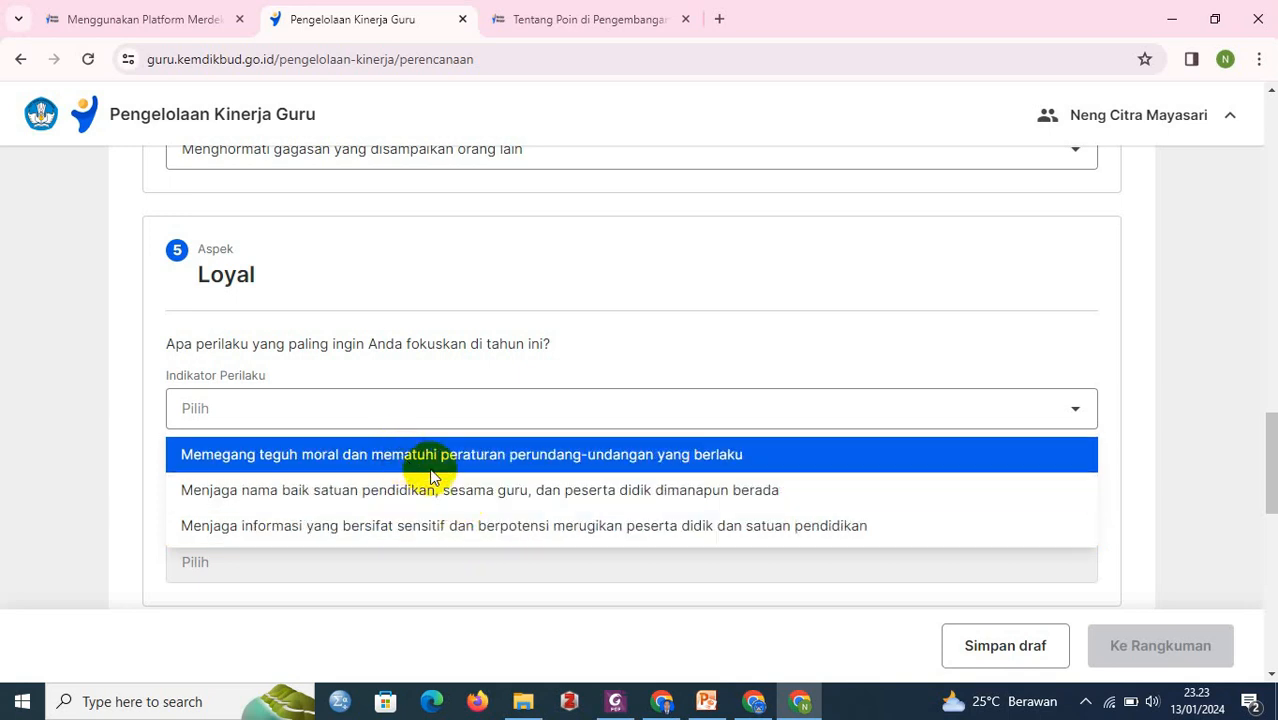
left_click(520, 490)
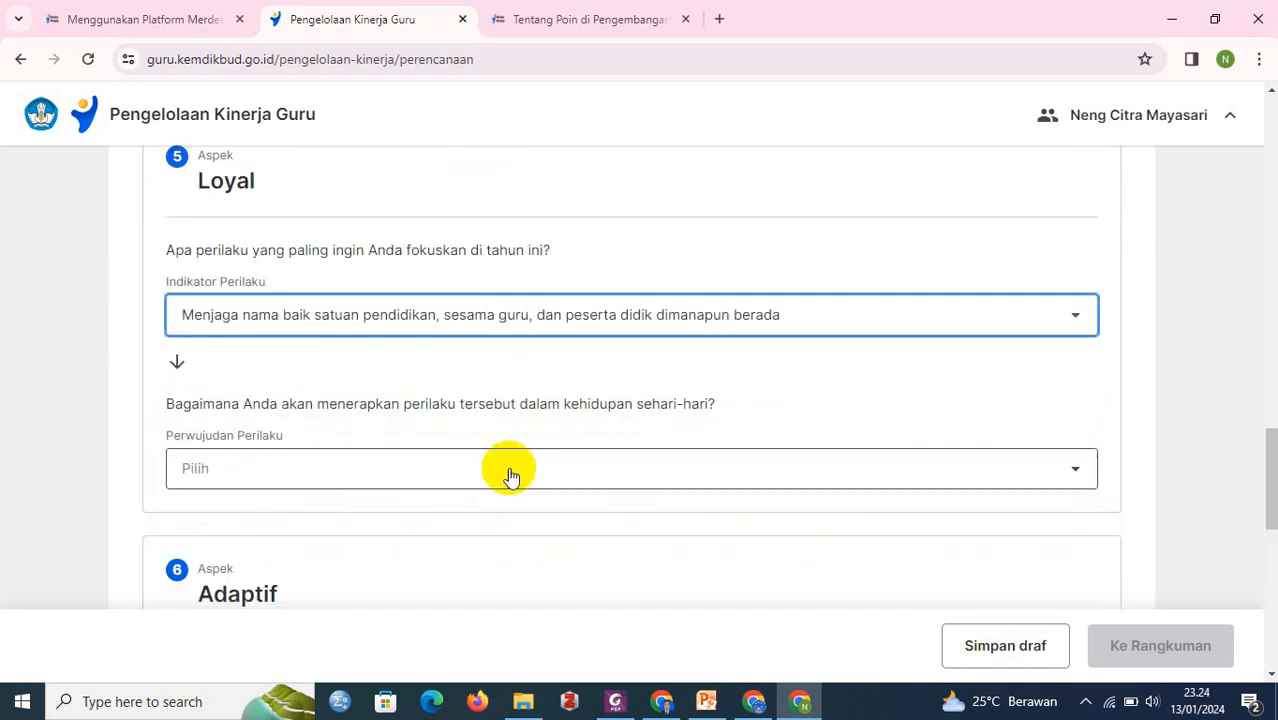
left_click(541, 452)
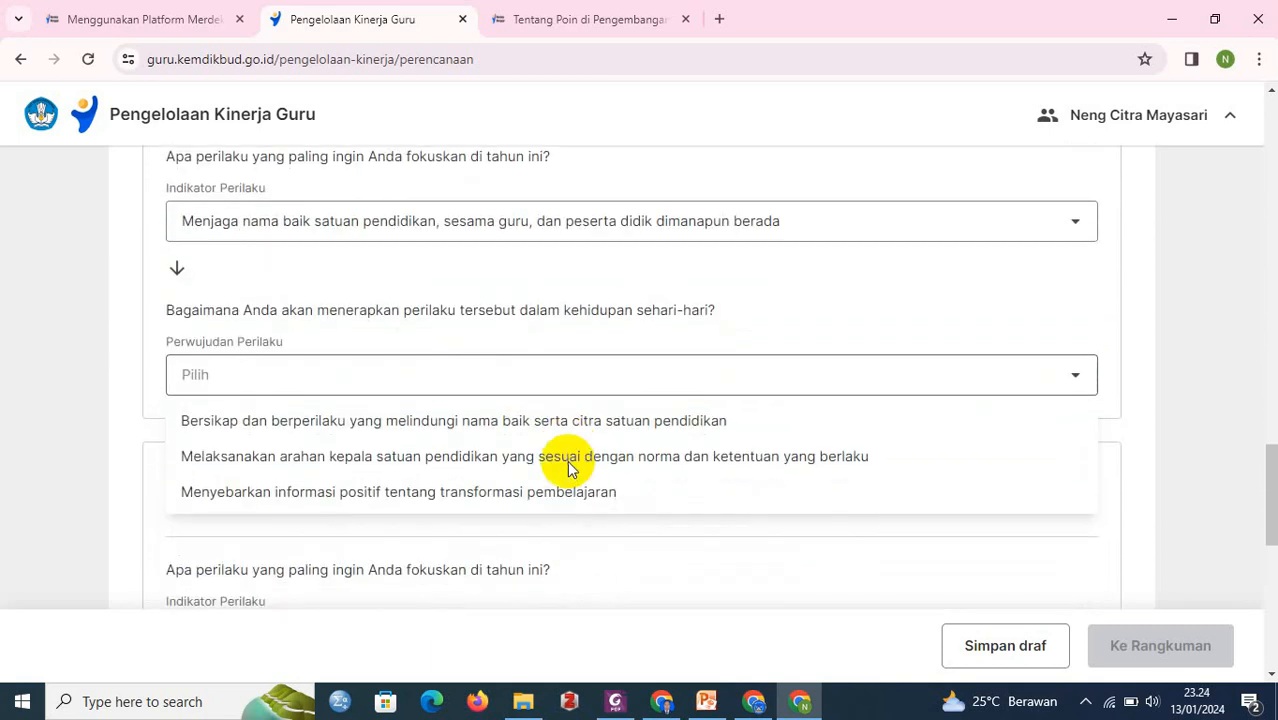
left_click(505, 458)
- For Adaptif, set Indikator Perilaku to Menyesuaikan diri secara cepat dalam menghadapi dinamika pembelajaran di kelas and Perwujudan Perilaku to Beradaptasi dengan dinamika perubahan lingkungan
scroll(508, 458, "down", 3)
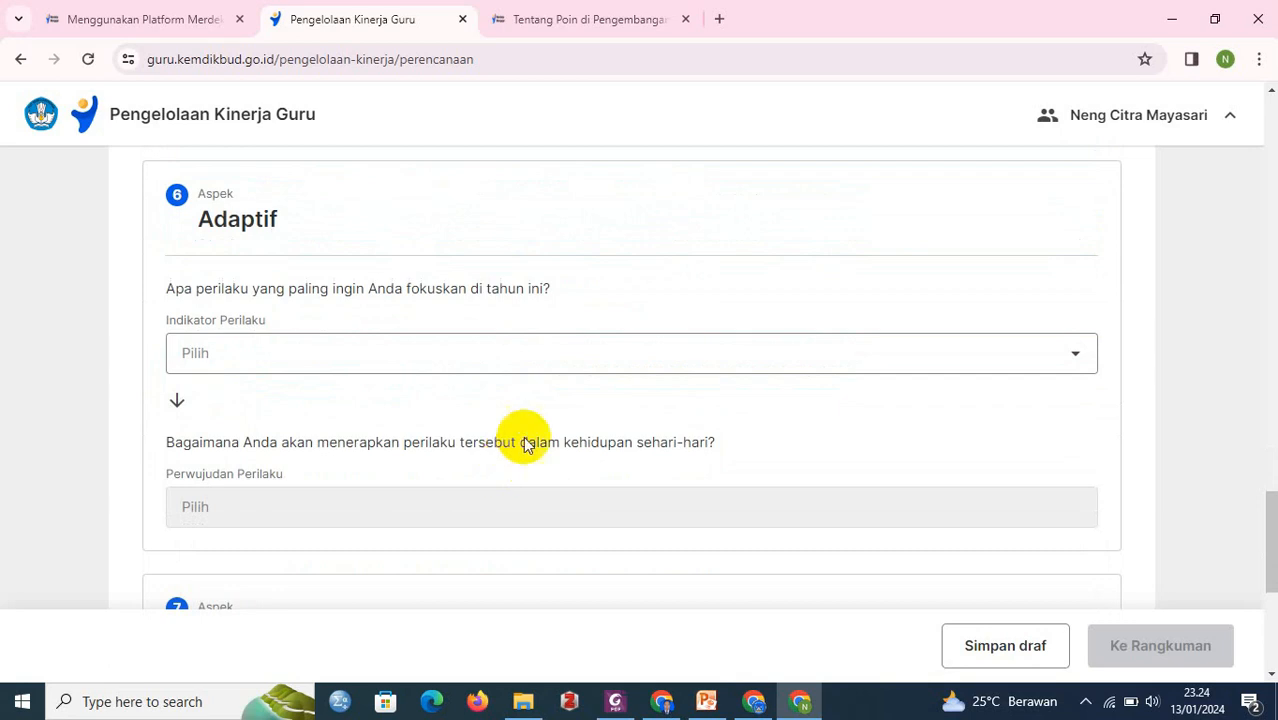
left_click(1072, 354)
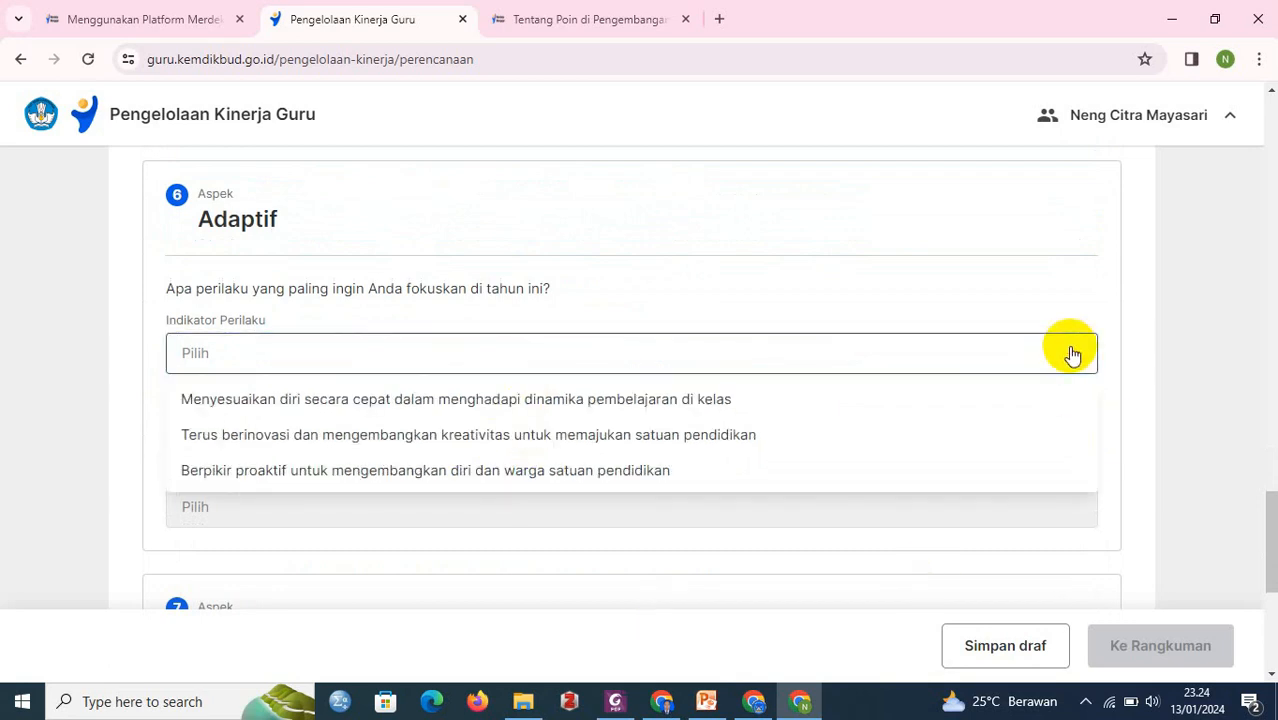
left_click(447, 400)
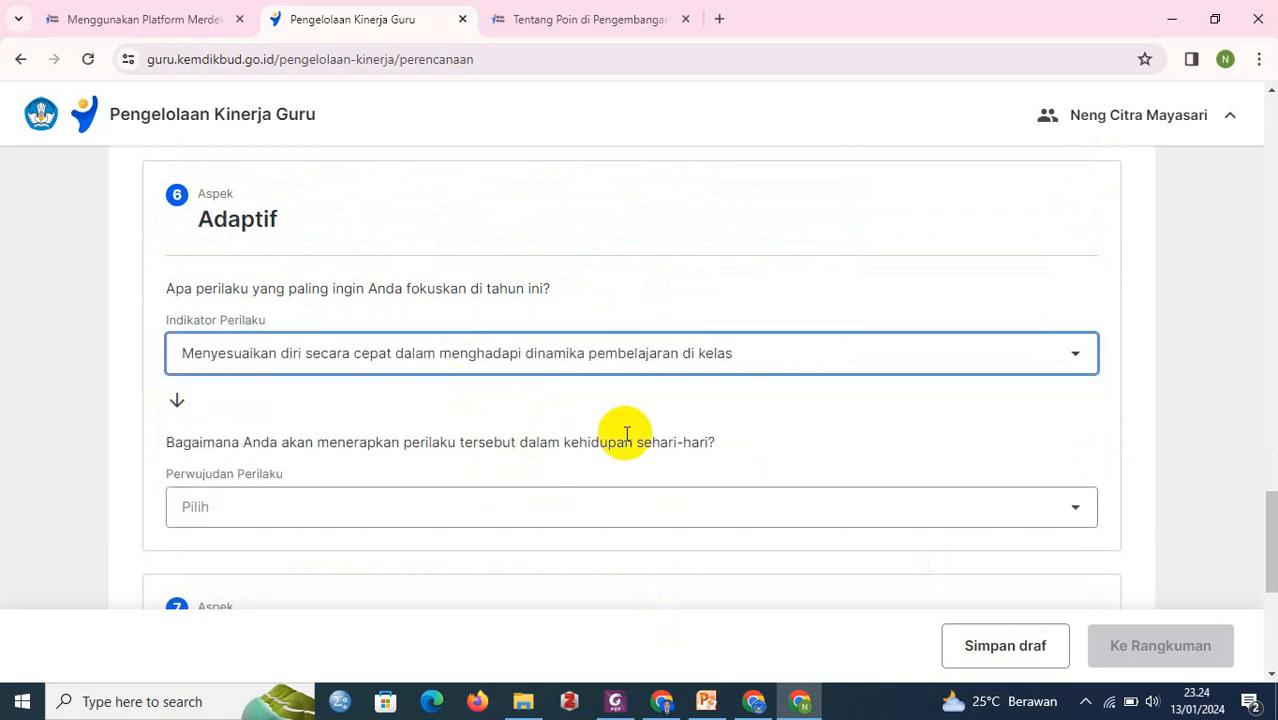
scroll(630, 433, "down", 1)
left_click(676, 416)
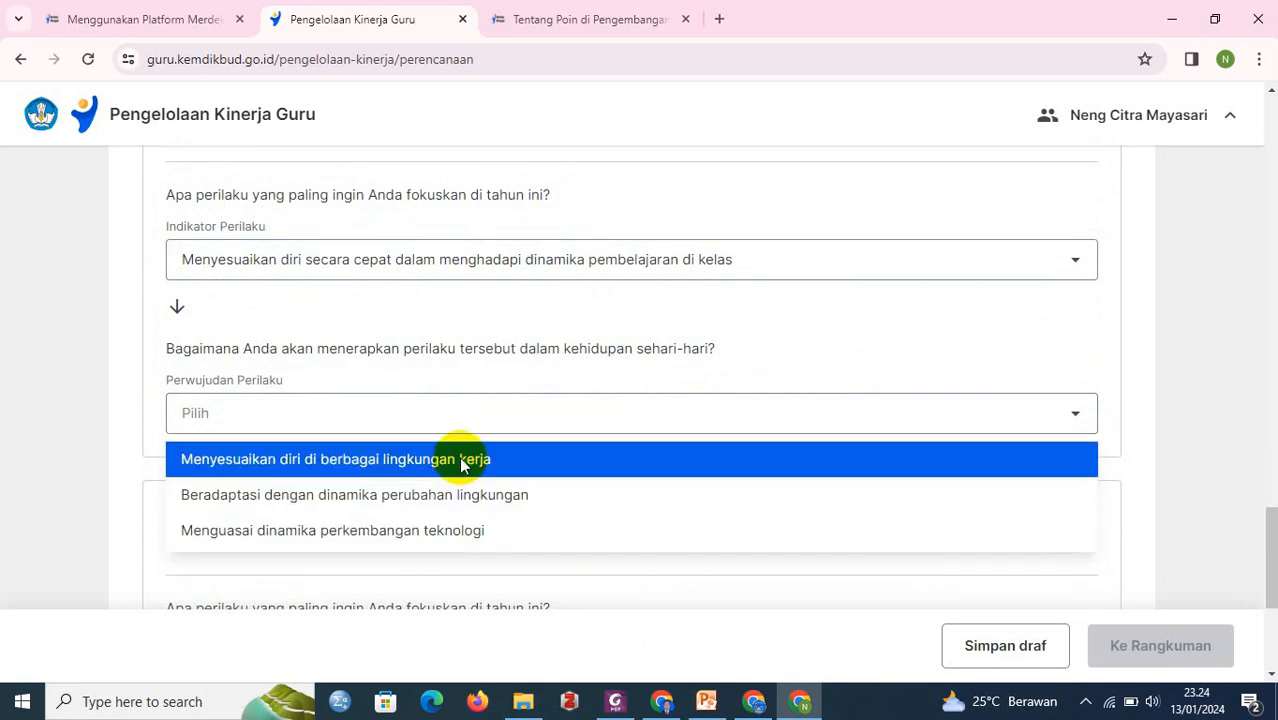
left_click(459, 495)
- For Kolaboratif, choose indicator Bekerja sama secara terbuka dalam menghasilkan dampak pembelajaran and manifestation Bersinergi dengan peserta didik, rekan sejawat, dan masyarakat, and continue to Rangkuman
scroll(750, 505, "down", 3)
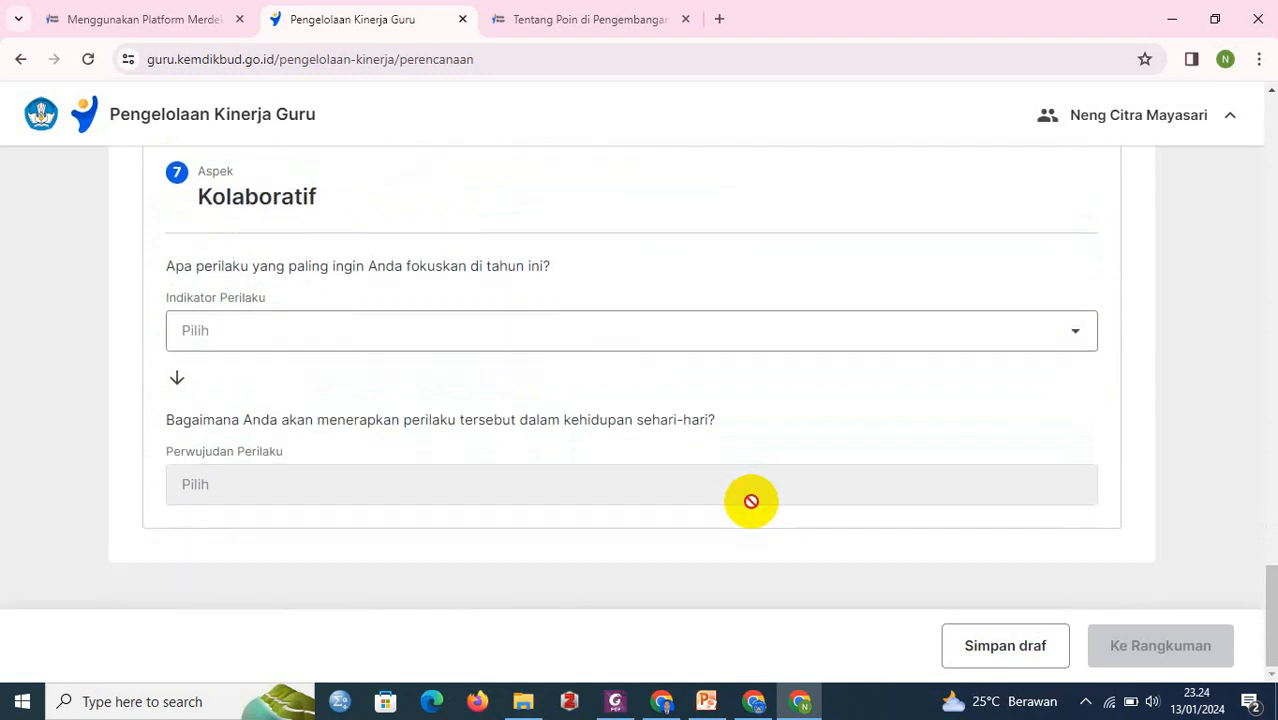
left_click(1085, 332)
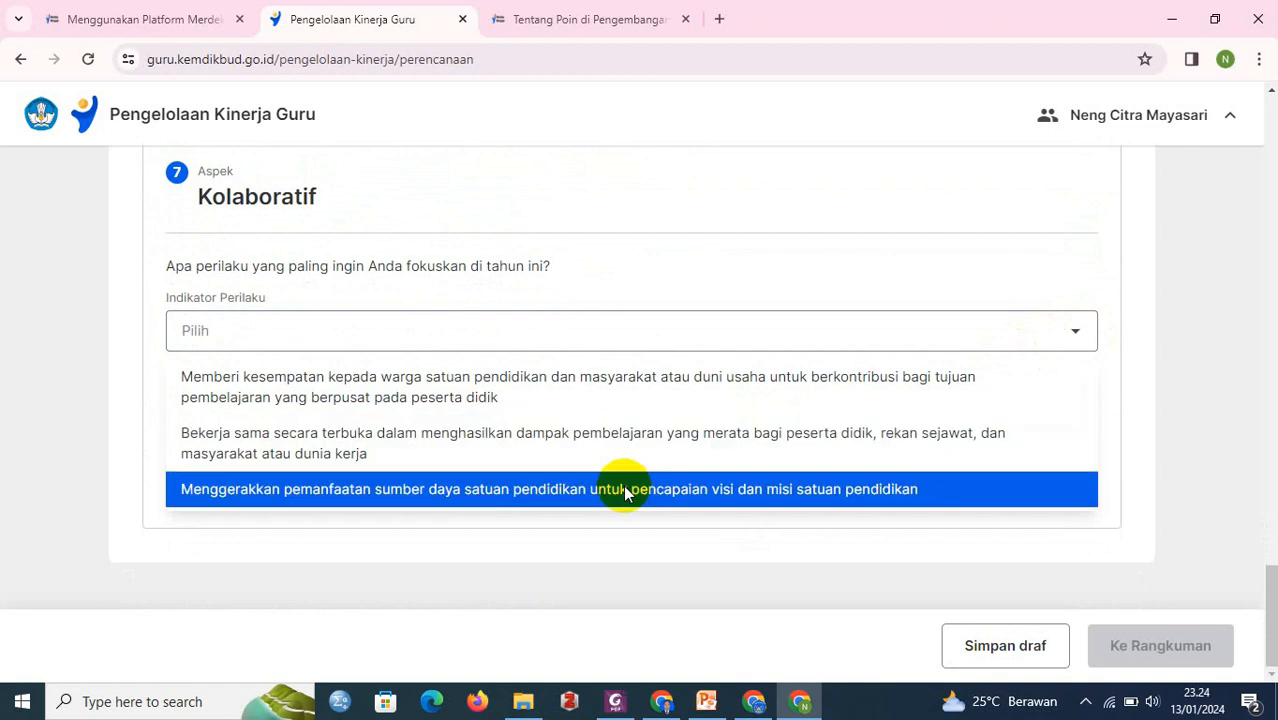
left_click(468, 438)
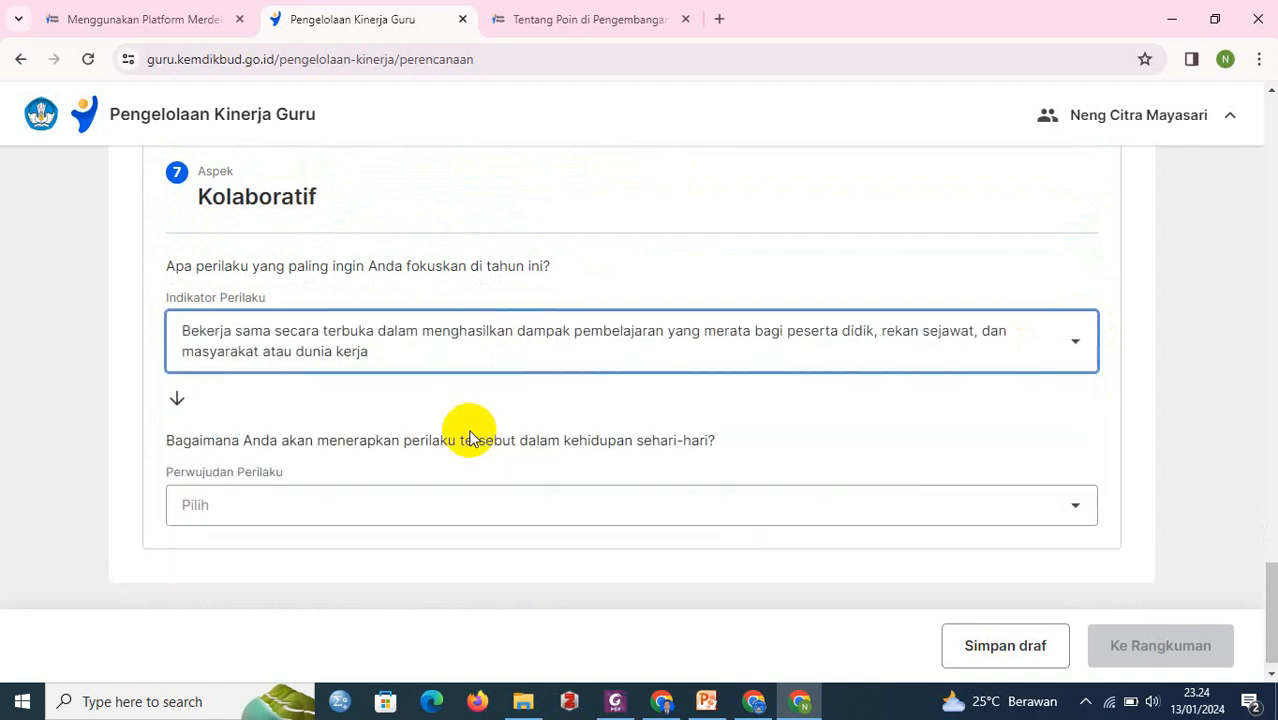
left_click(1080, 509)
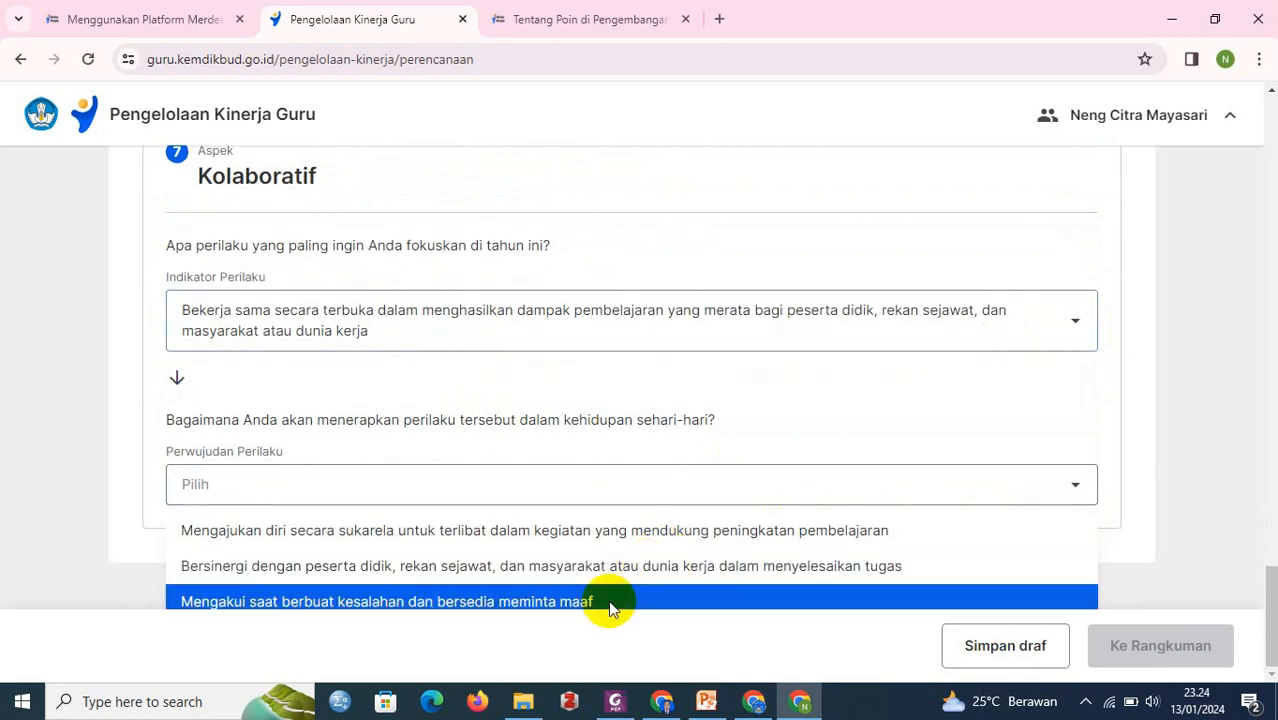
left_click(613, 568)
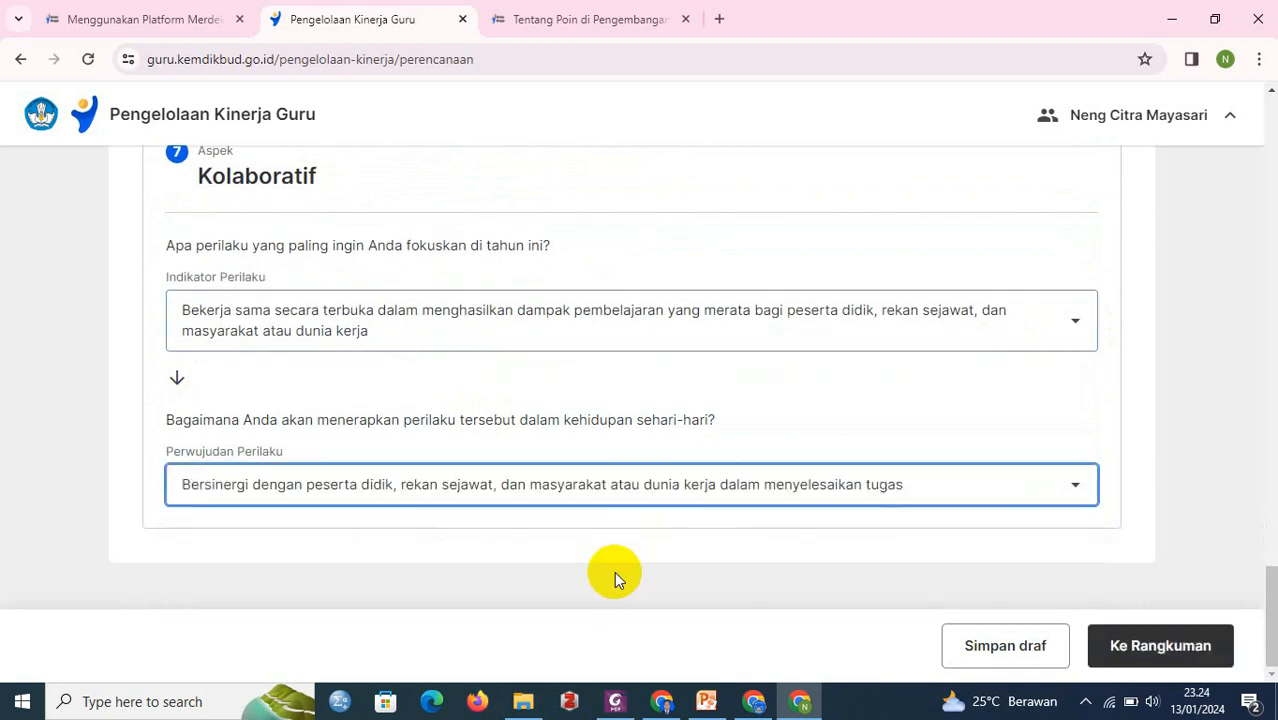
left_click(1153, 650)
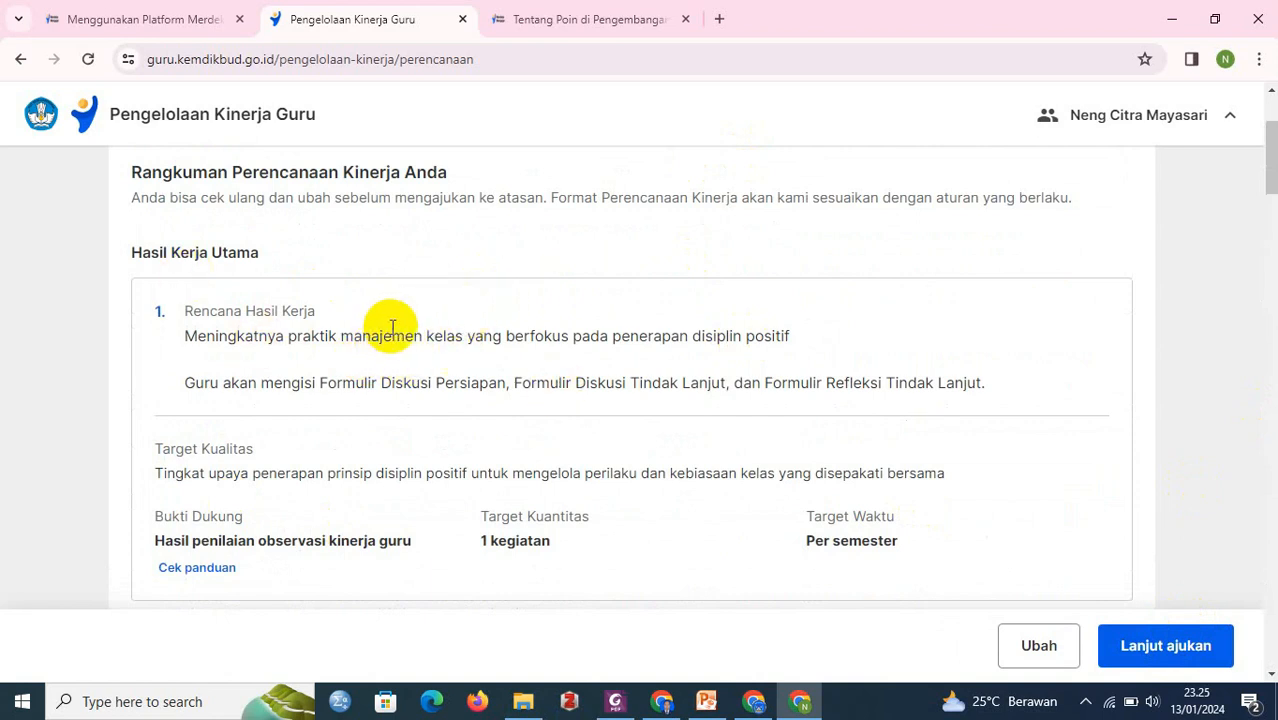
- Review the seven Hasil Kerja Utama entries in the summary, checking each one's Target Kualitas, Bukti Dukung, Target Kuantitas, Target Waktu and Poin
scroll(396, 330, "down", 1)
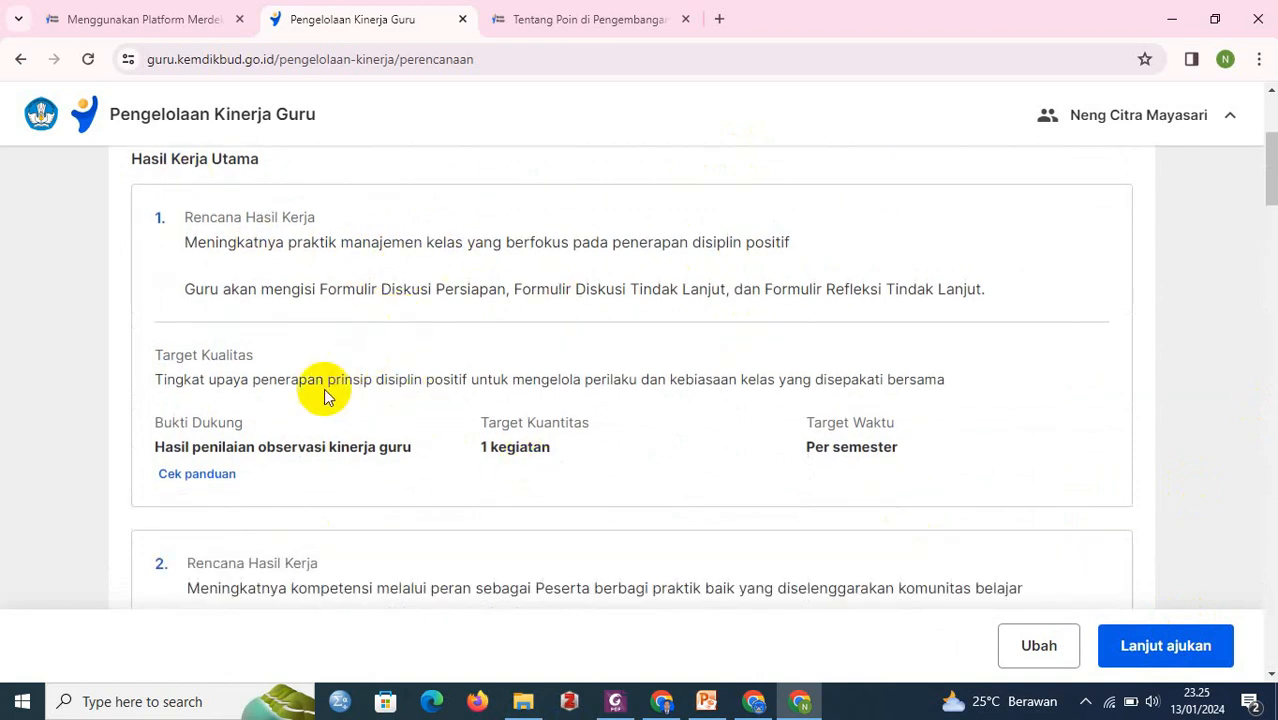
scroll(420, 400, "down", 2)
scroll(528, 290, "down", 2)
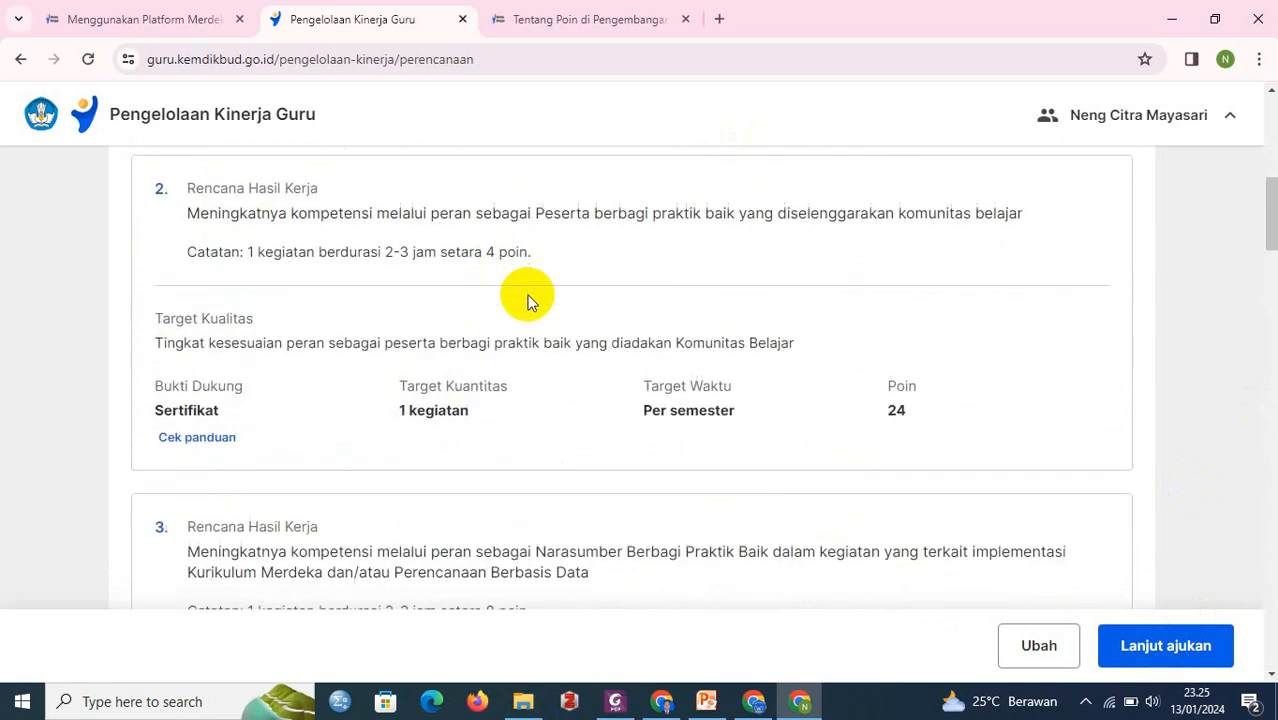
scroll(660, 300, "down", 2)
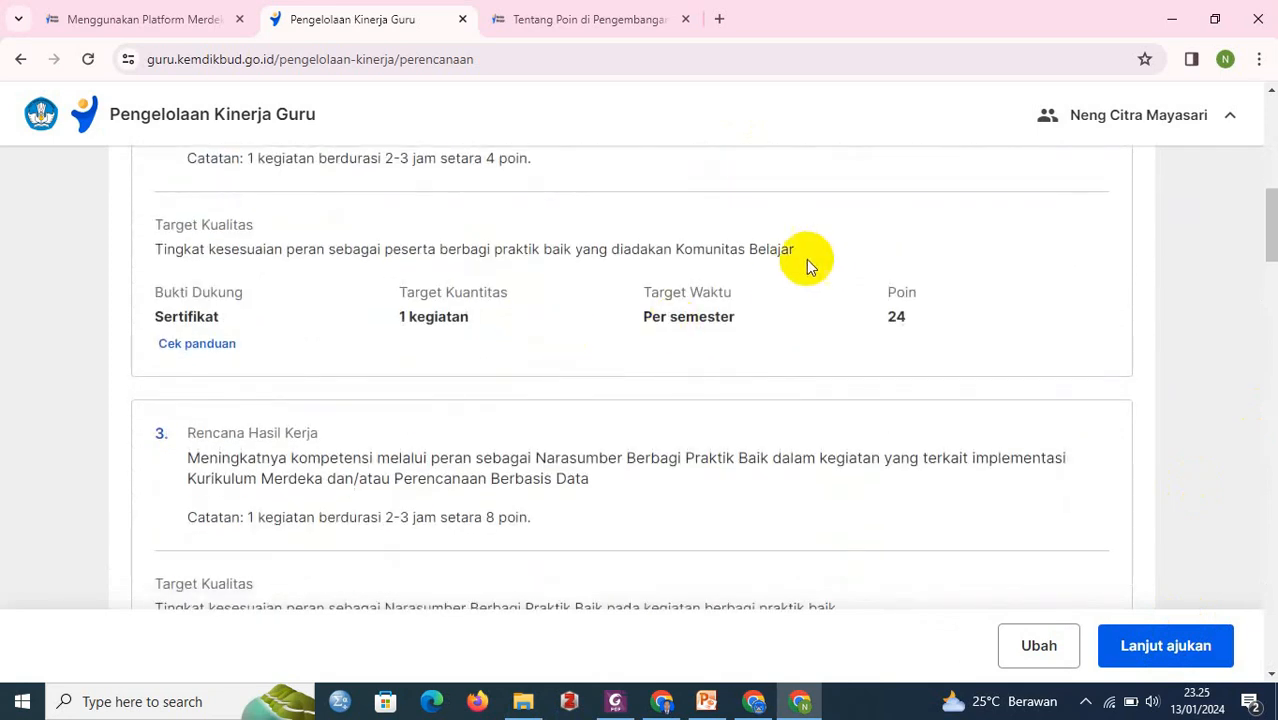
scroll(790, 278, "down", 9)
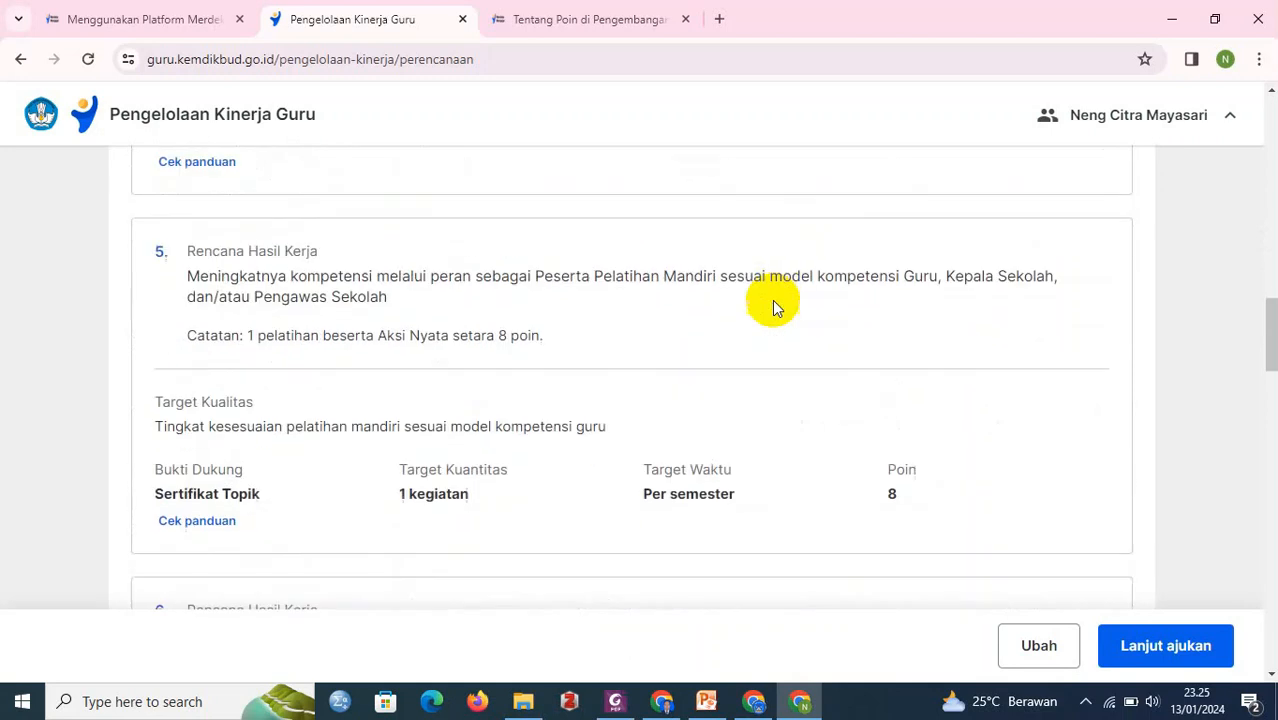
scroll(771, 315, "down", 2)
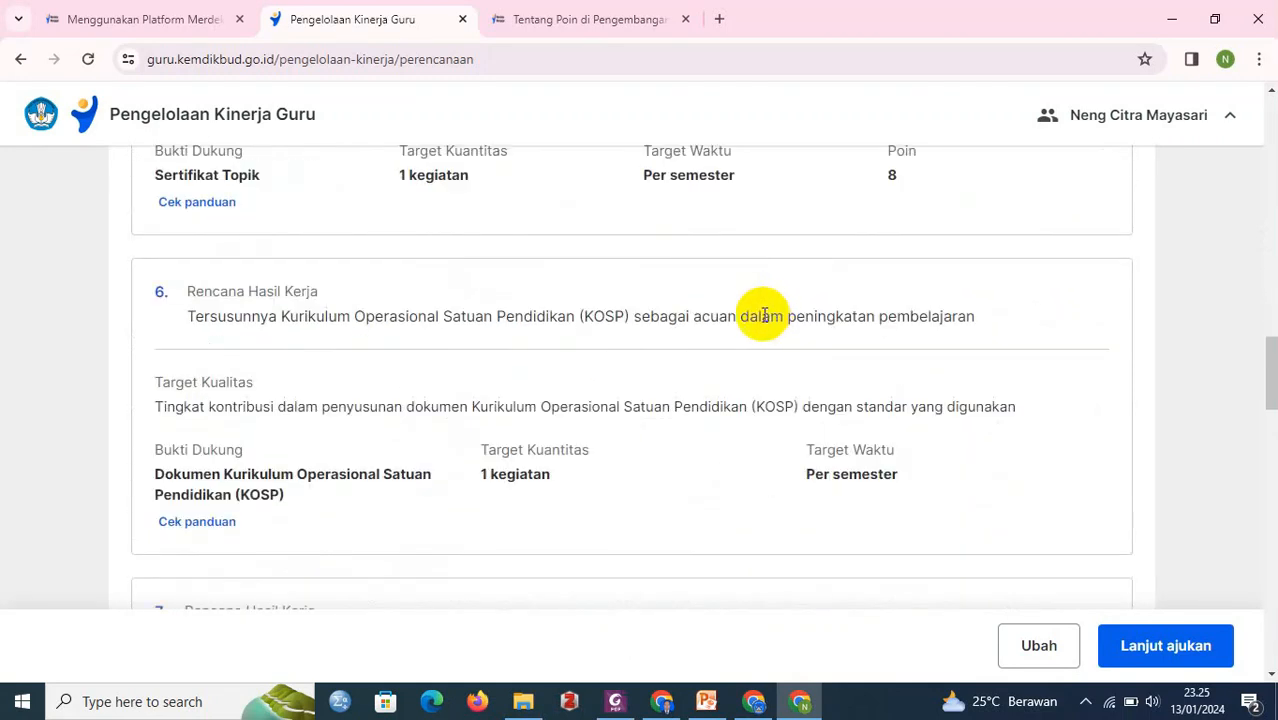
scroll(763, 315, "up", 2)
scroll(759, 320, "down", 2)
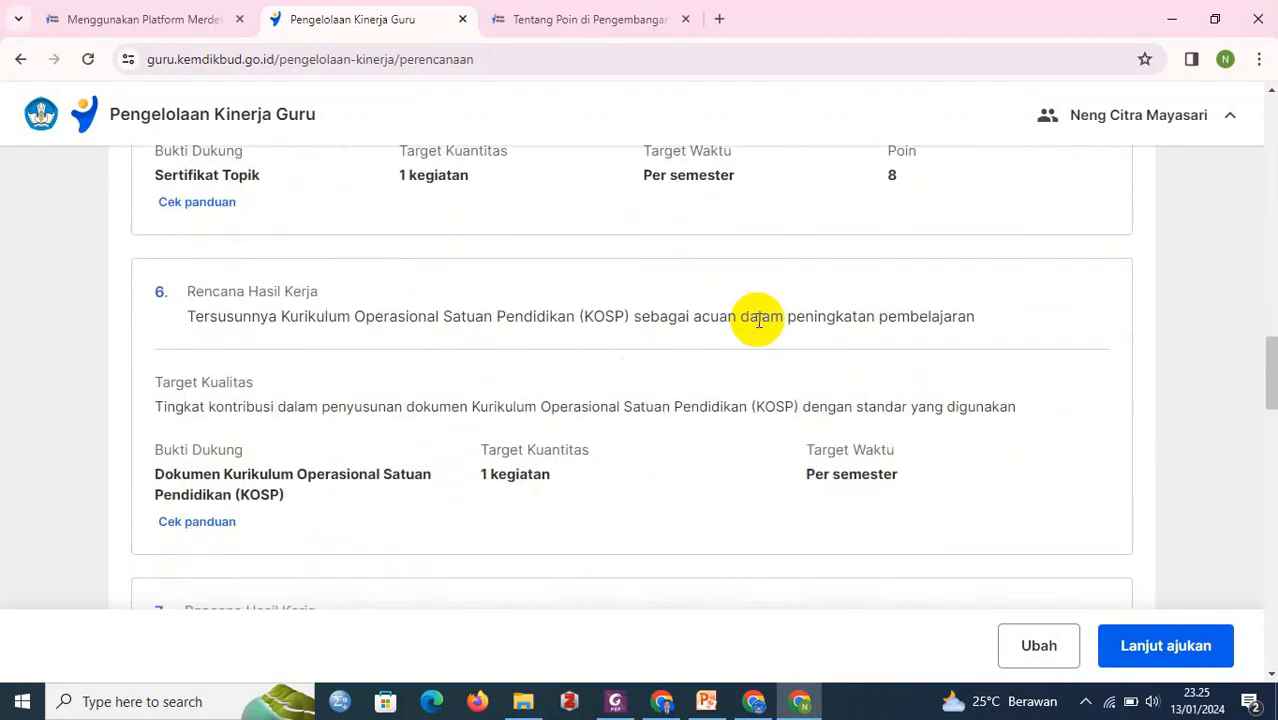
scroll(757, 320, "down", 1)
scroll(641, 265, "up", 1)
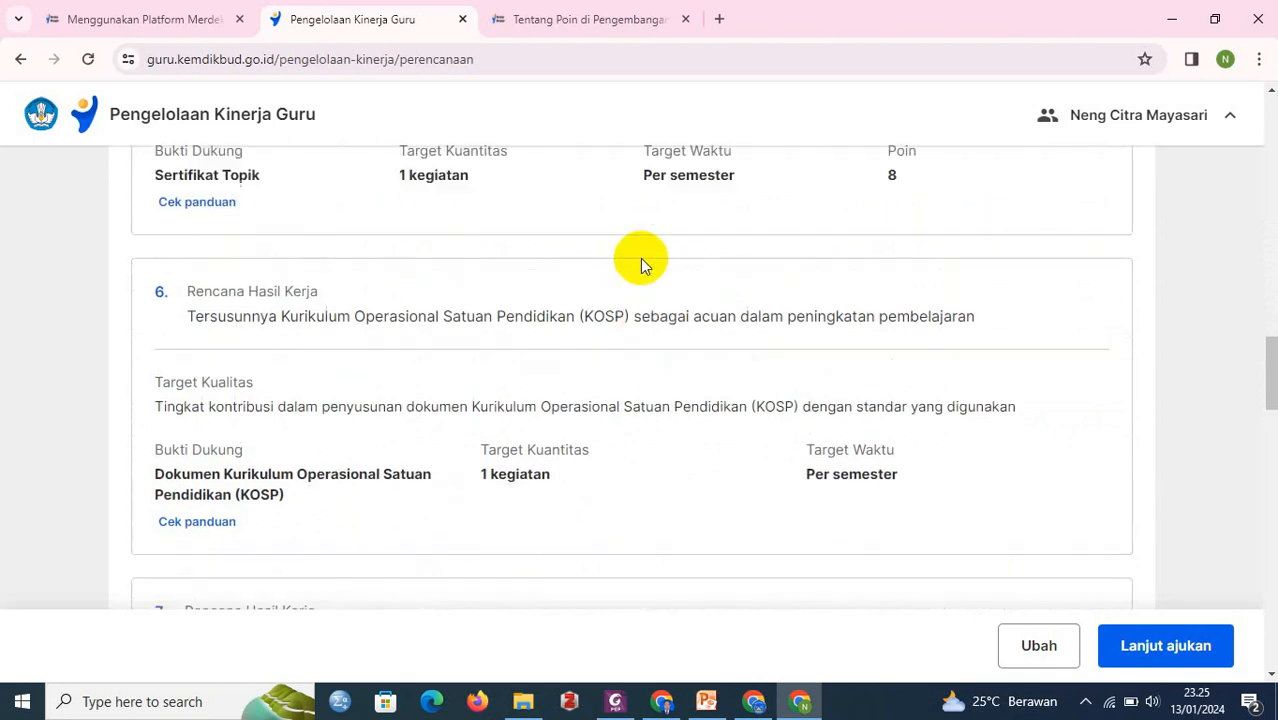
scroll(640, 262, "up", 2)
scroll(628, 270, "down", 1)
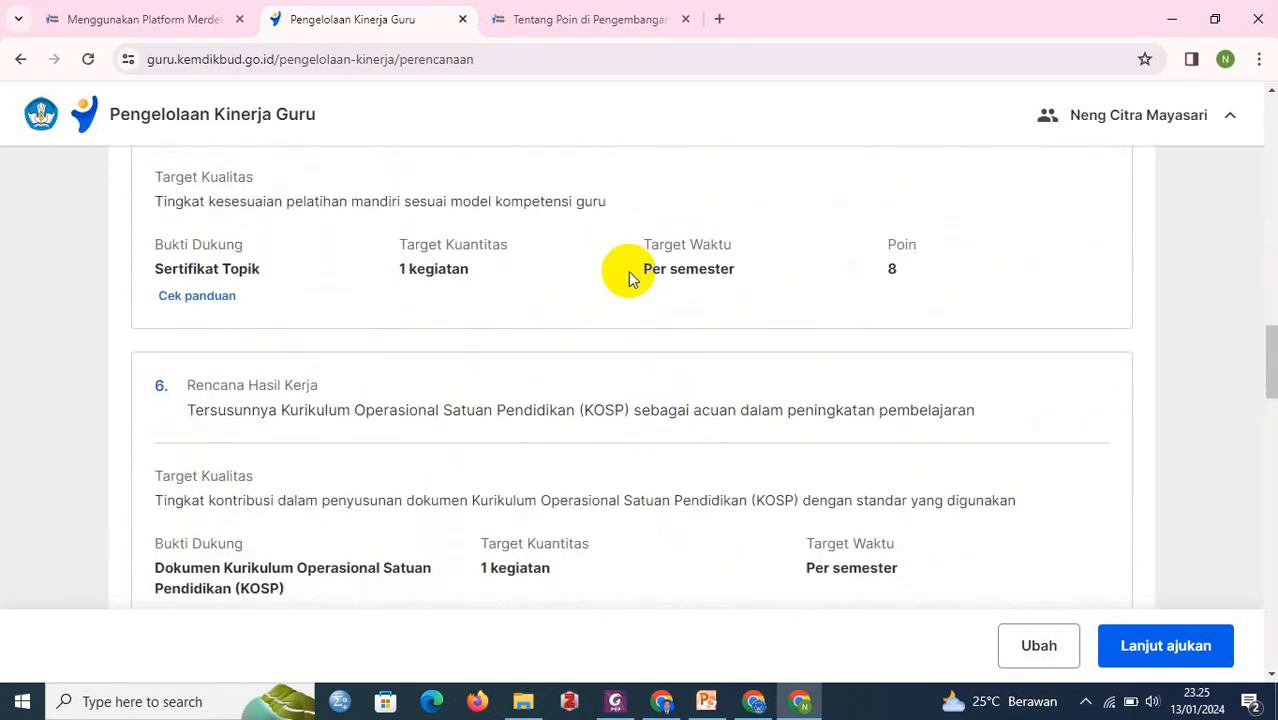
scroll(626, 274, "down", 5)
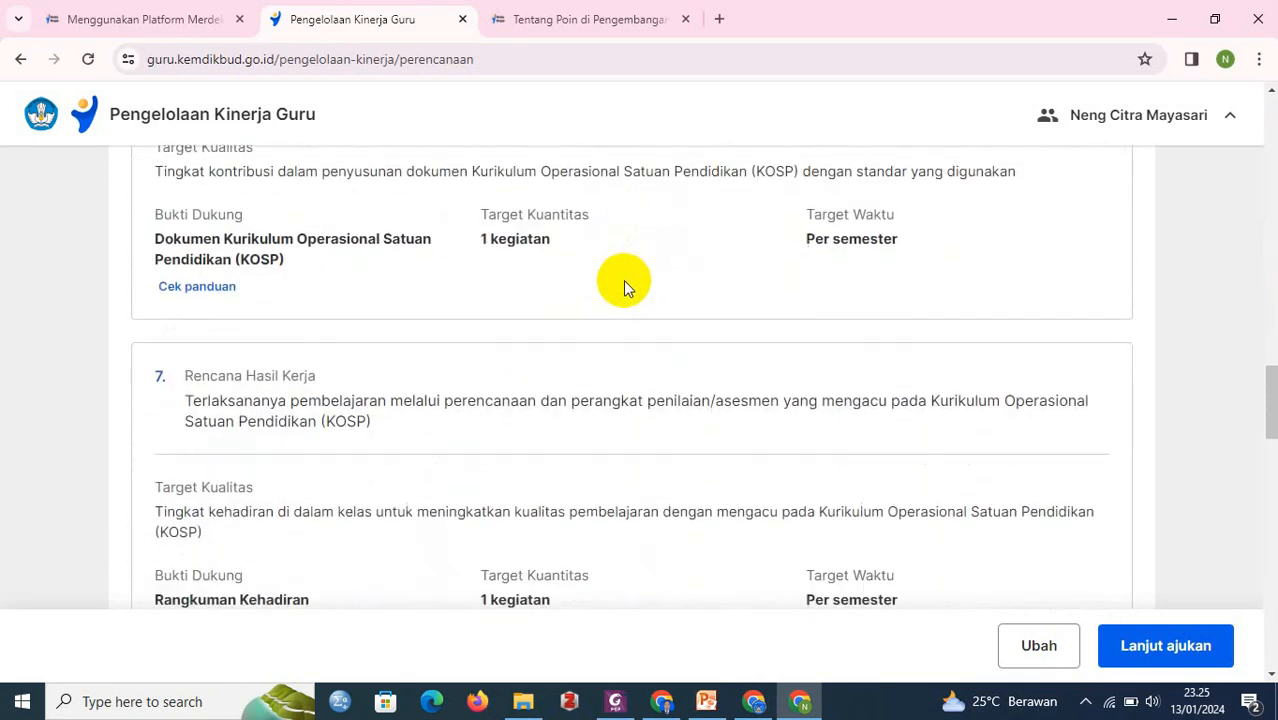
scroll(623, 280, "down", 2)
scroll(622, 282, "up", 2)
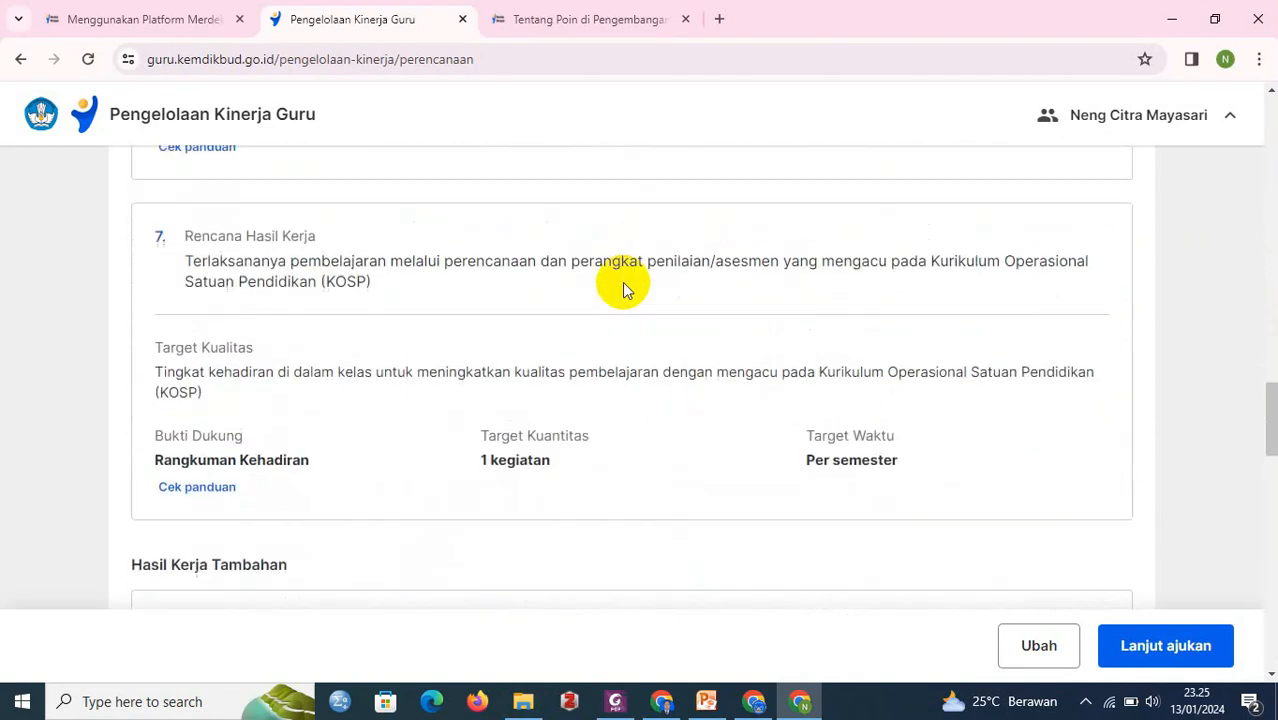
scroll(623, 284, "up", 1)
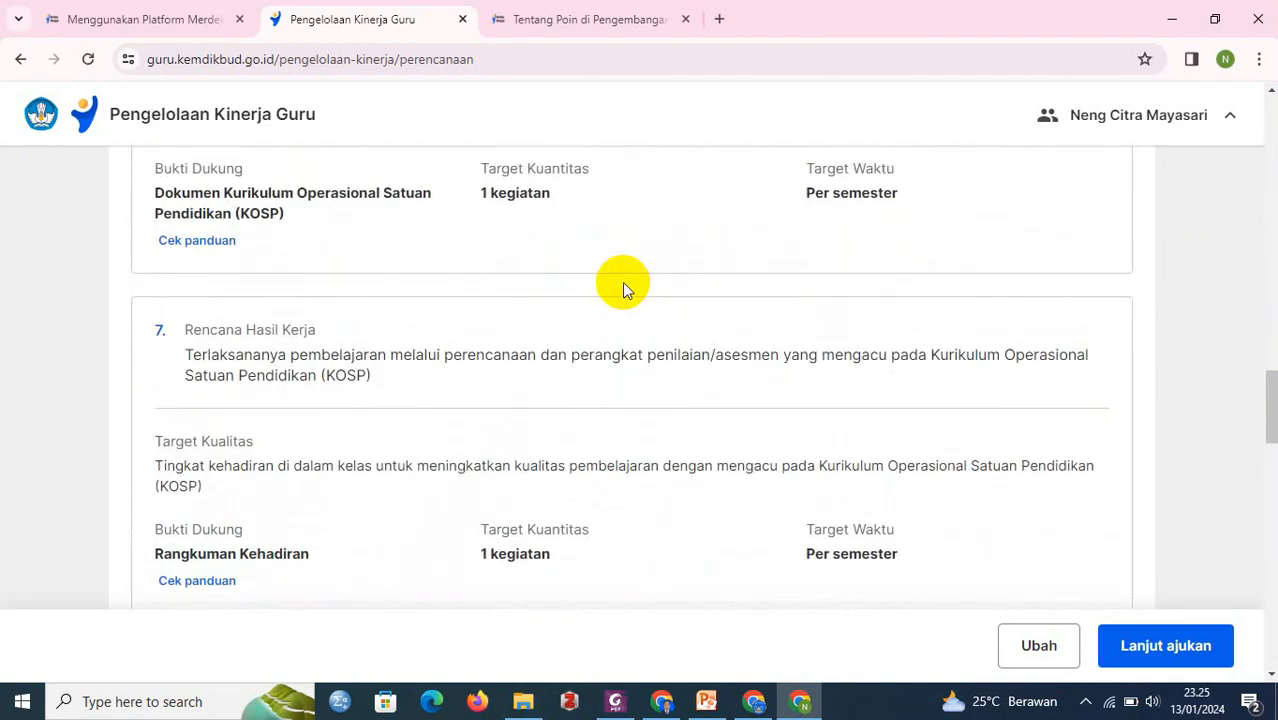
scroll(620, 283, "up", 2)
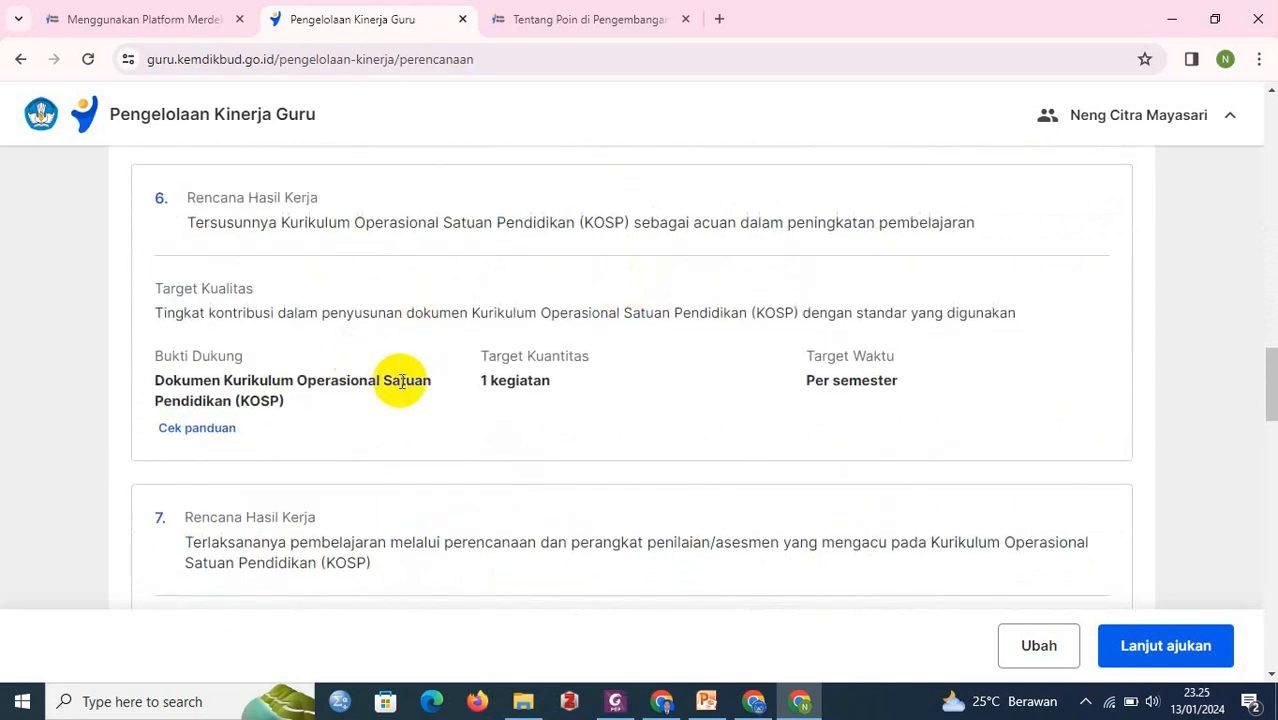
scroll(400, 378, "up", 1)
scroll(399, 380, "down", 5)
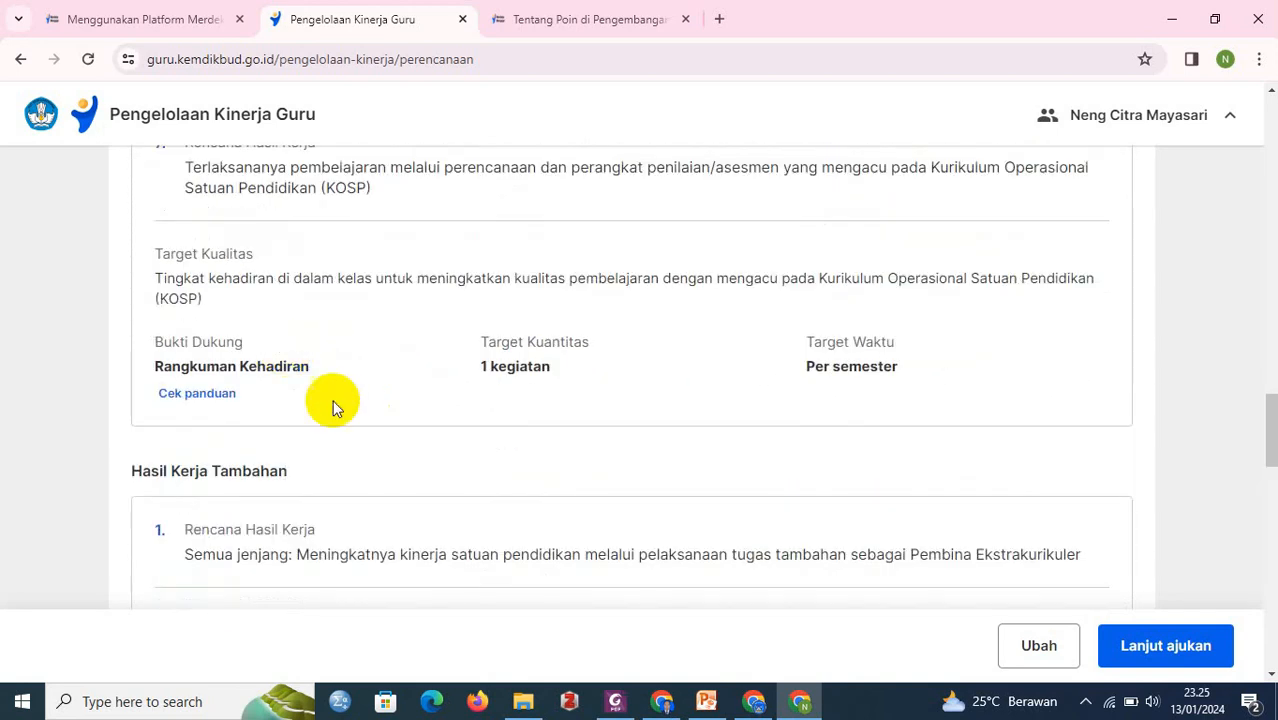
scroll(322, 350, "up", 2)
scroll(385, 374, "up", 1)
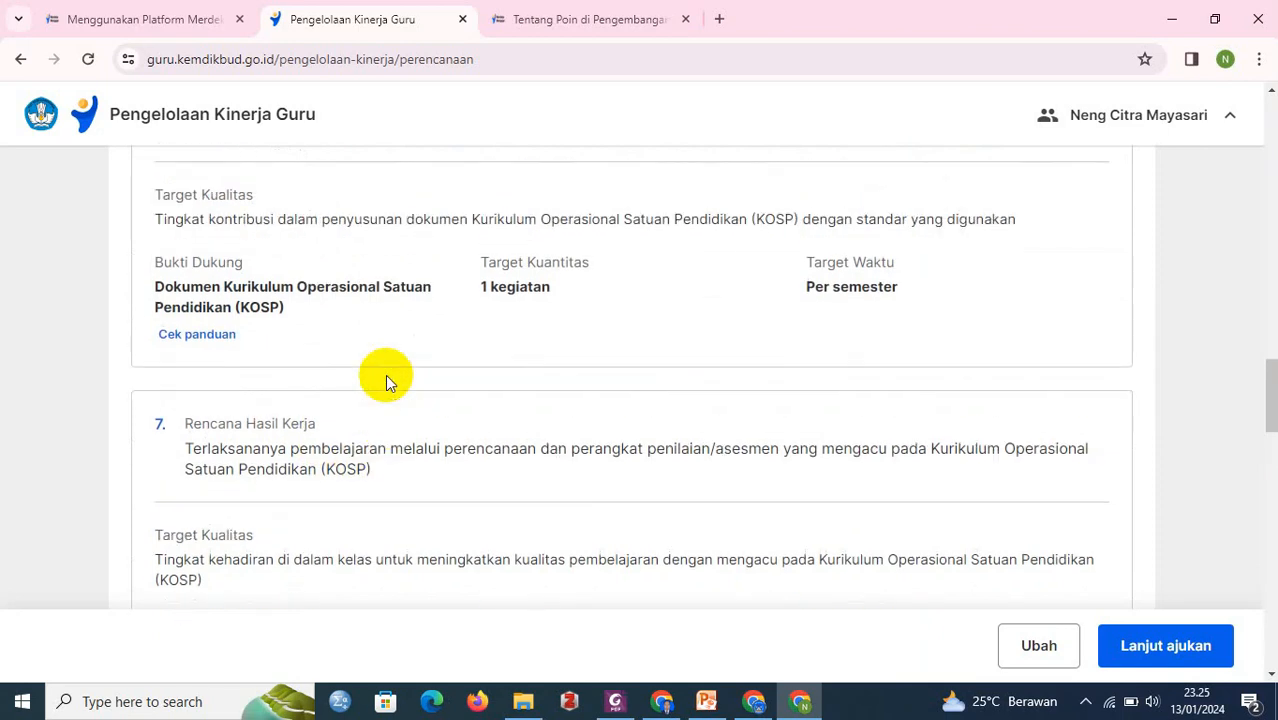
scroll(385, 374, "up", 6)
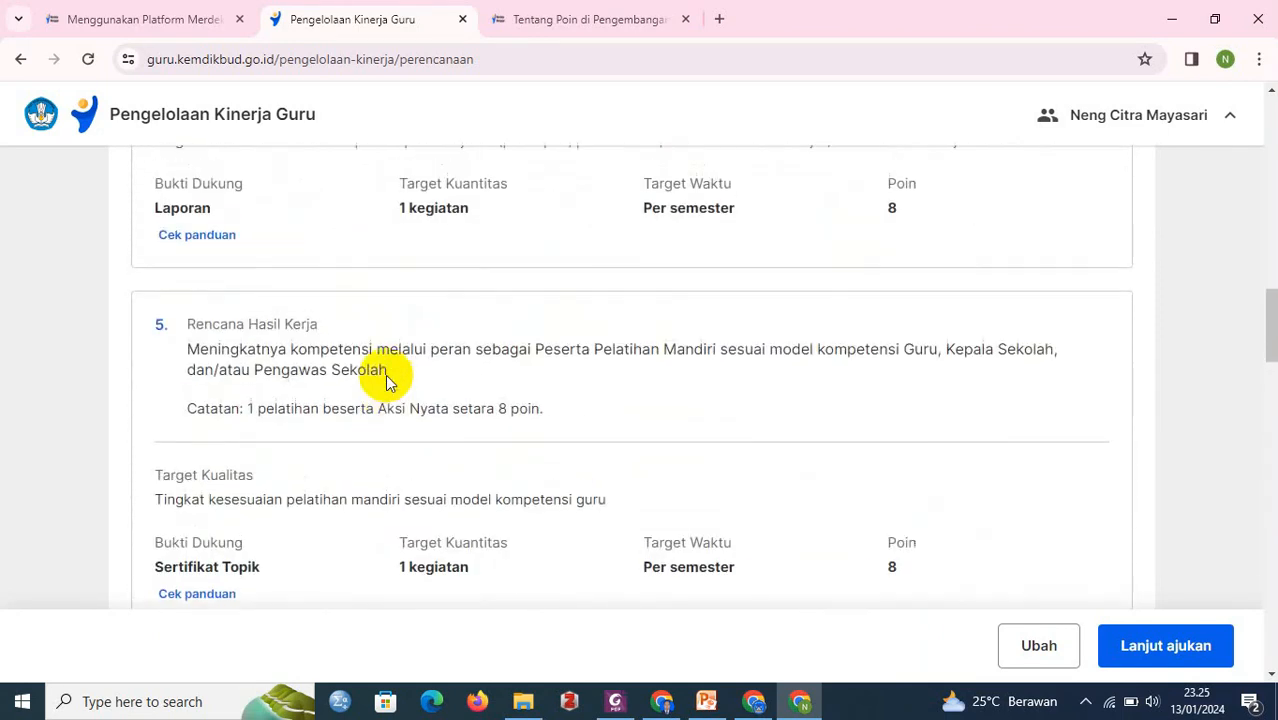
scroll(386, 381, "up", 2)
- Review the Hasil Kerja Tambahan entries and the Indikator and Perwujudan of each Perilaku Kerja aspect in the summary
scroll(386, 381, "down", 12)
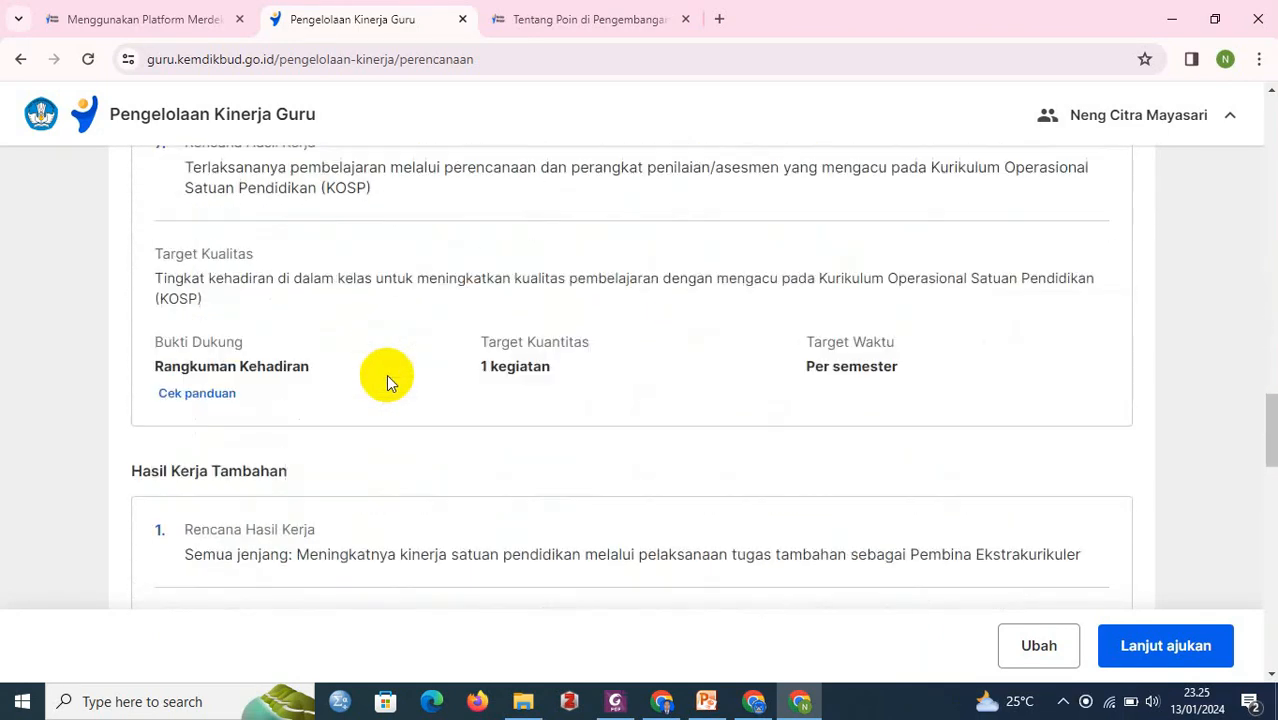
scroll(412, 330, "up", 2)
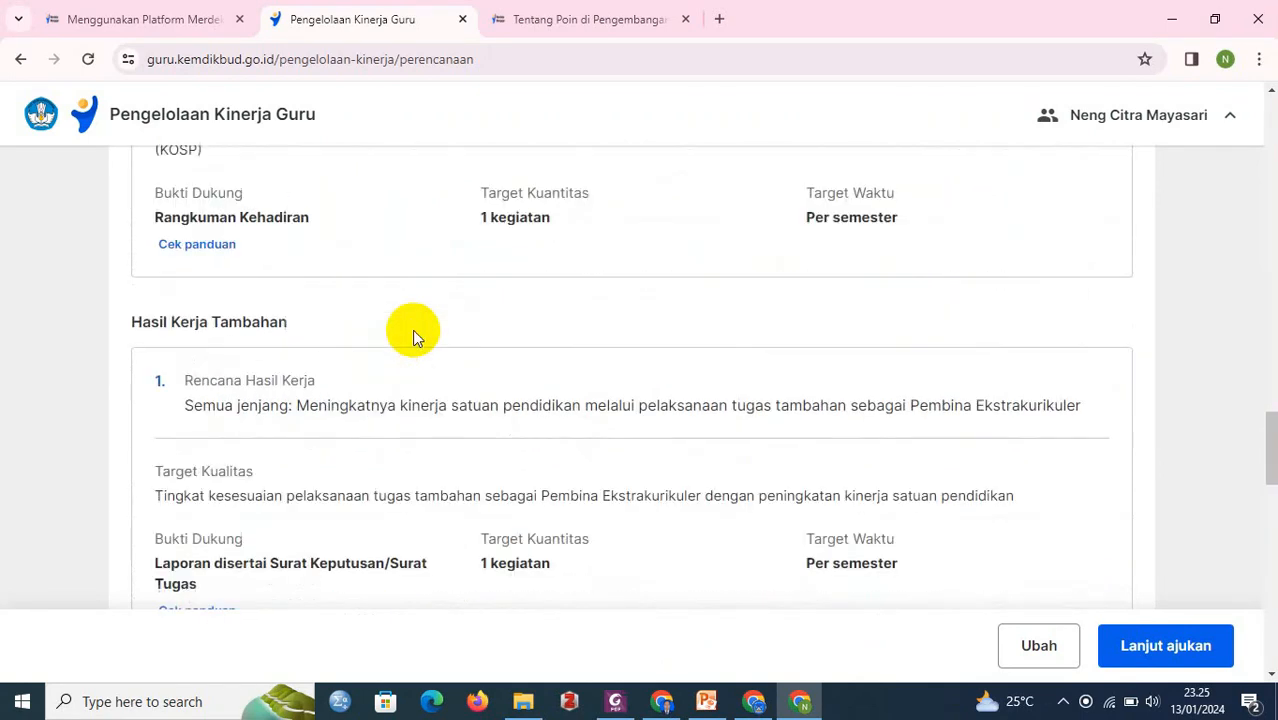
scroll(412, 330, "down", 3)
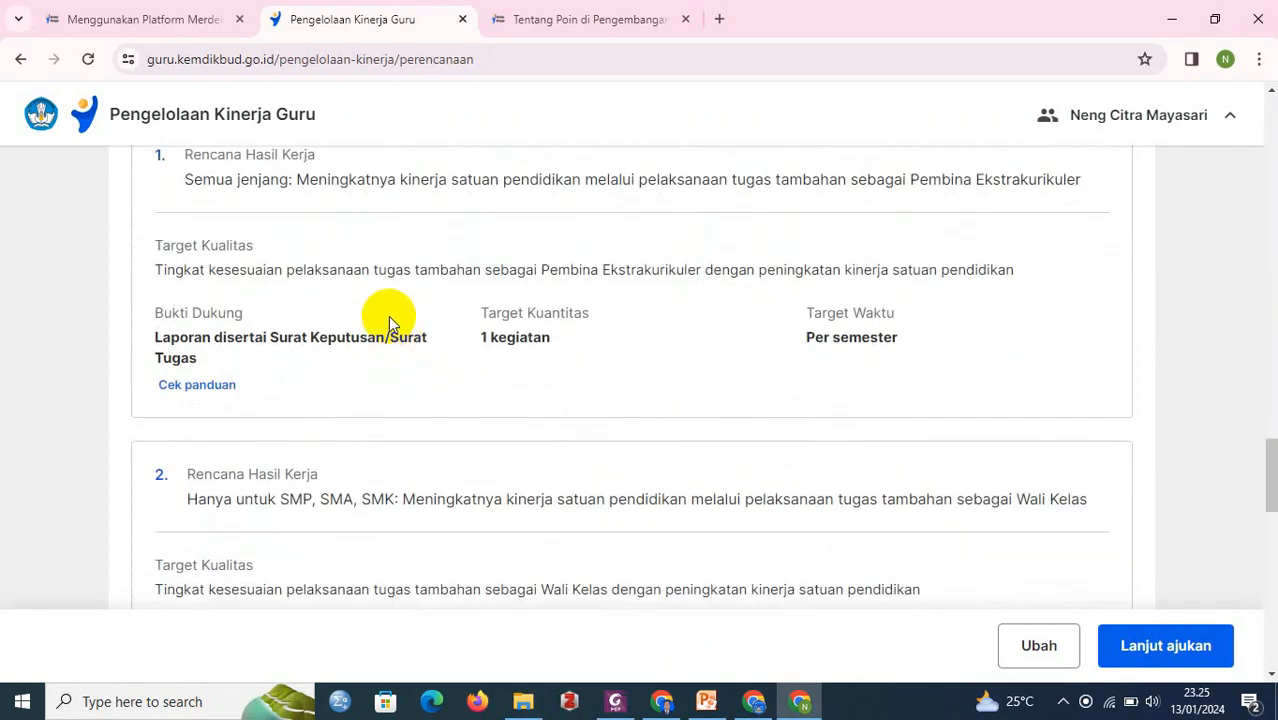
scroll(314, 276, "up", 1)
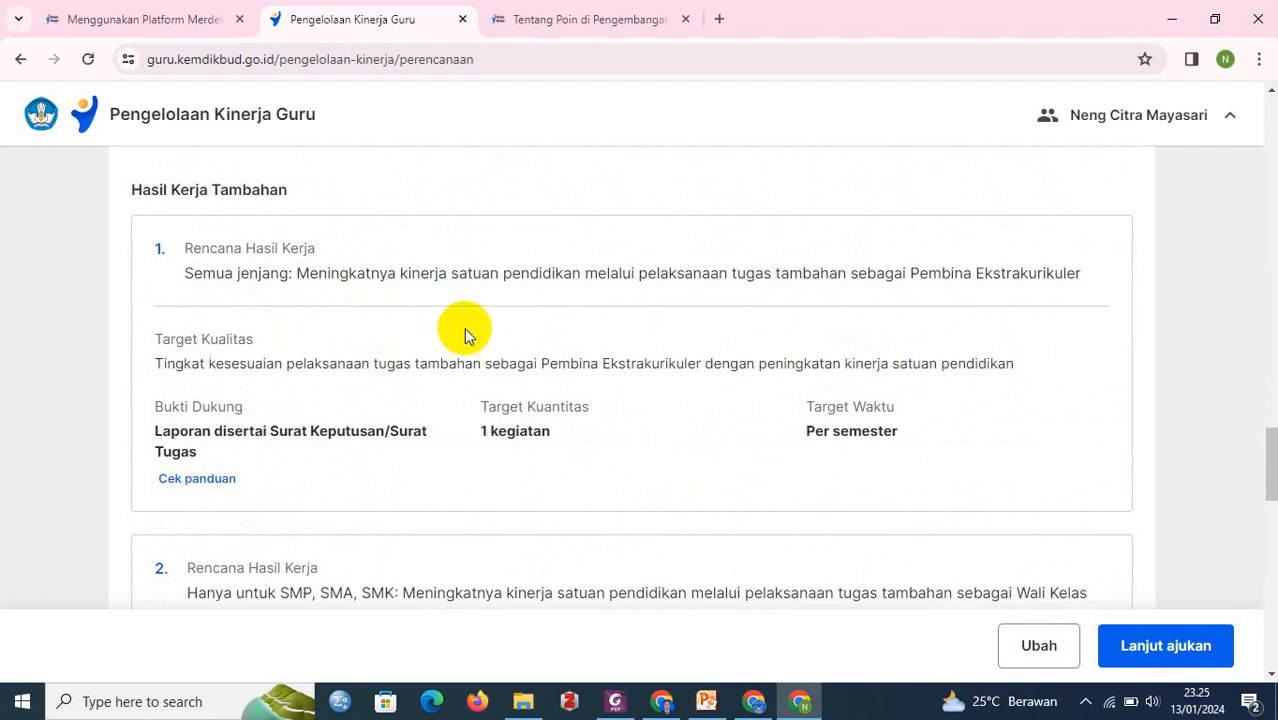
scroll(673, 350, "down", 1)
scroll(660, 355, "down", 1)
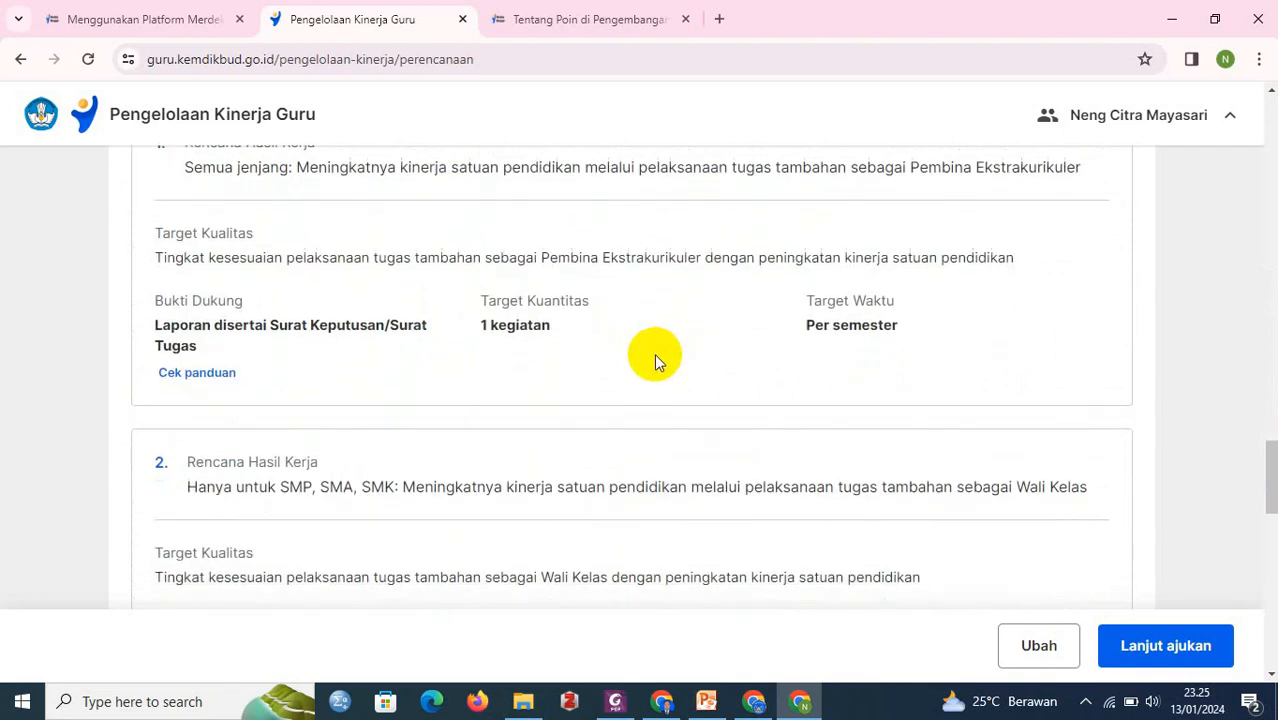
scroll(640, 366, "down", 3)
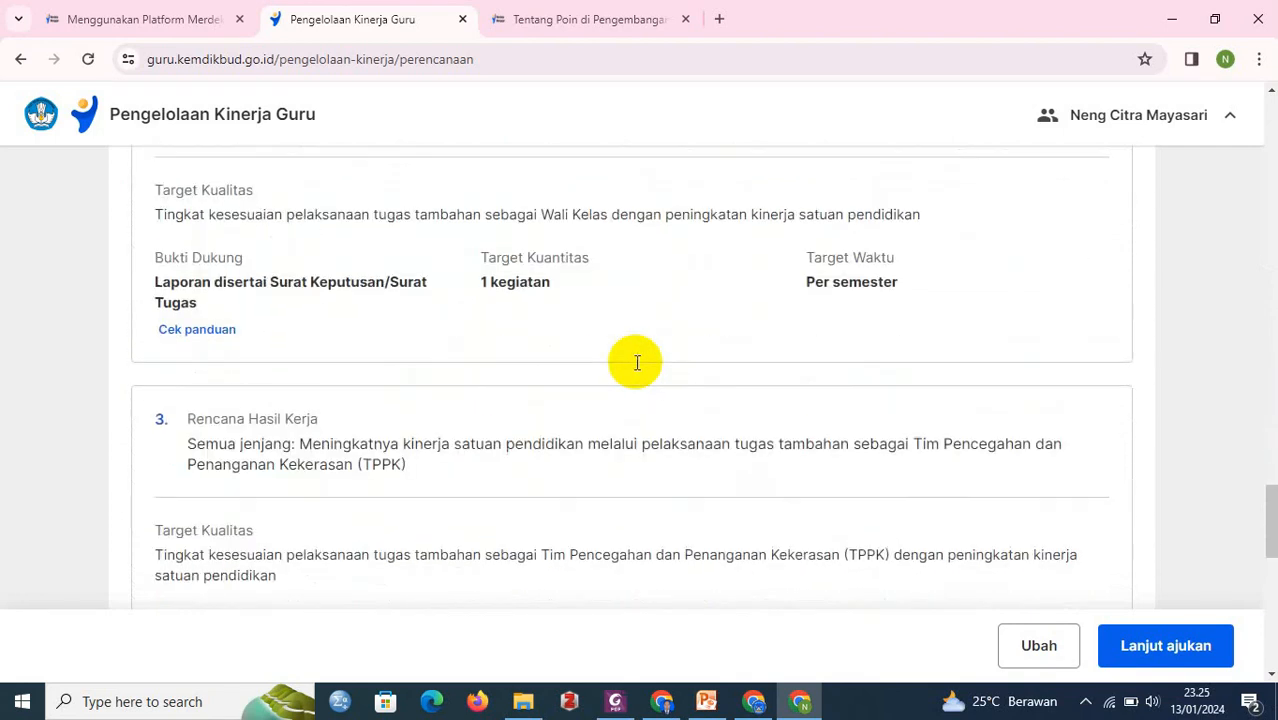
scroll(638, 365, "down", 2)
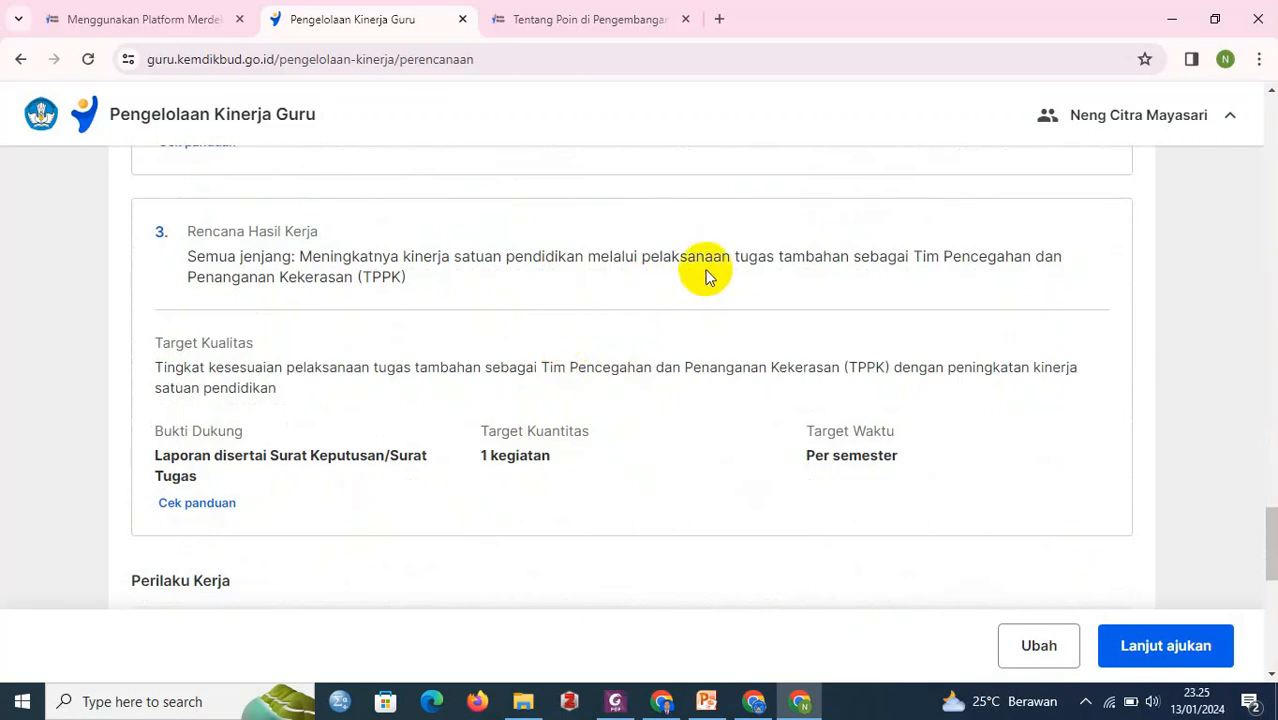
scroll(348, 300, "down", 4)
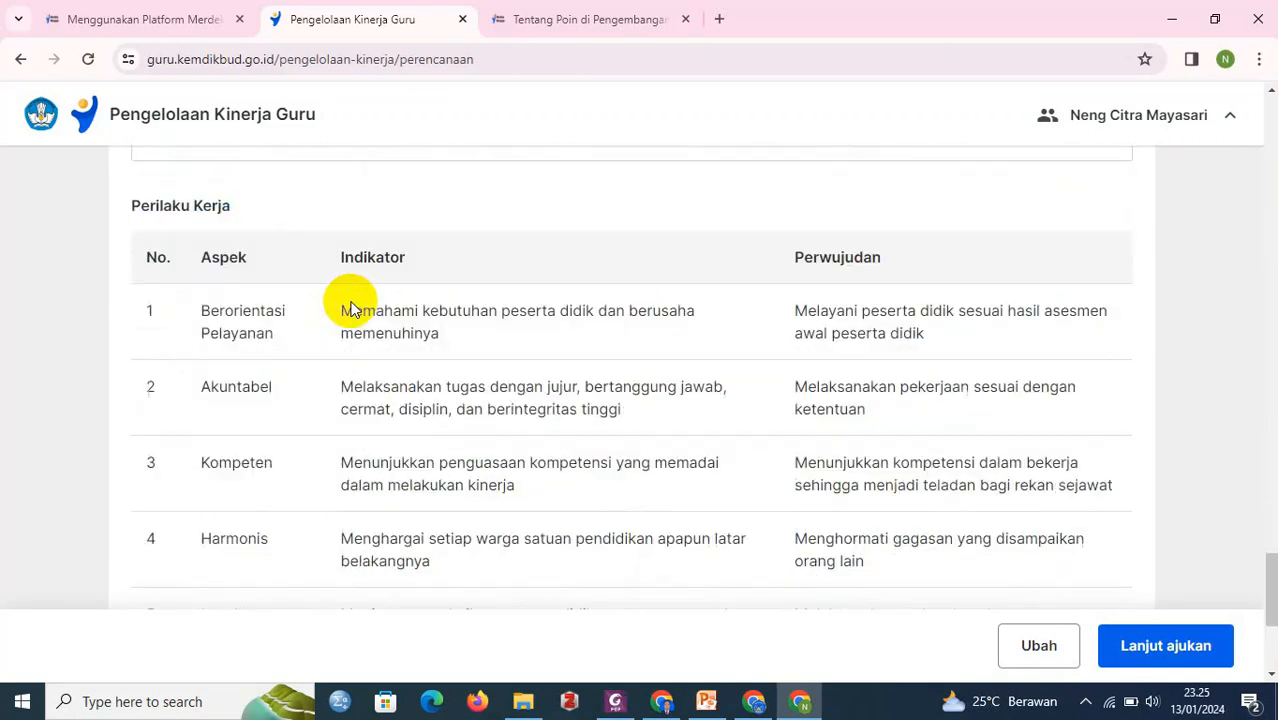
scroll(471, 302, "down", 4)
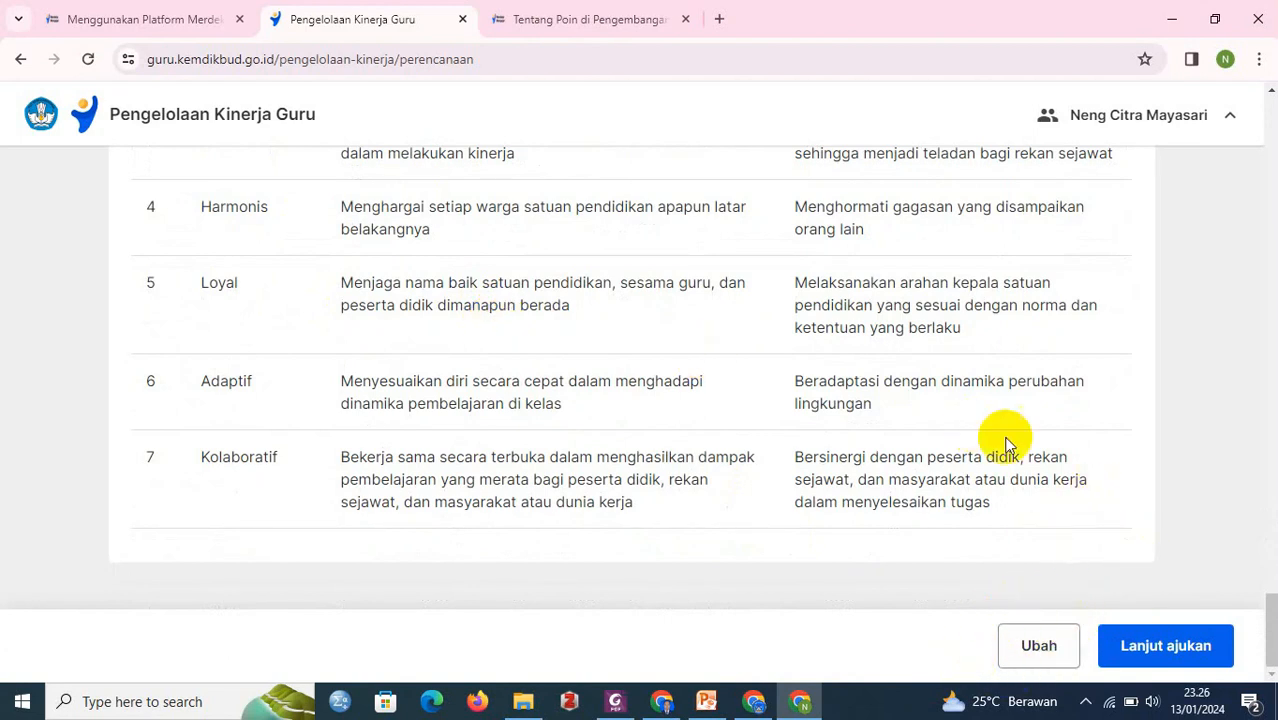
- Submit the reviewed Perencanaan Kinerja to the supervisor at SMP NEGERI SATU ATAP CUKUH BALAK and return to Beranda
scroll(1000, 430, "up", 15)
scroll(962, 417, "up", 10)
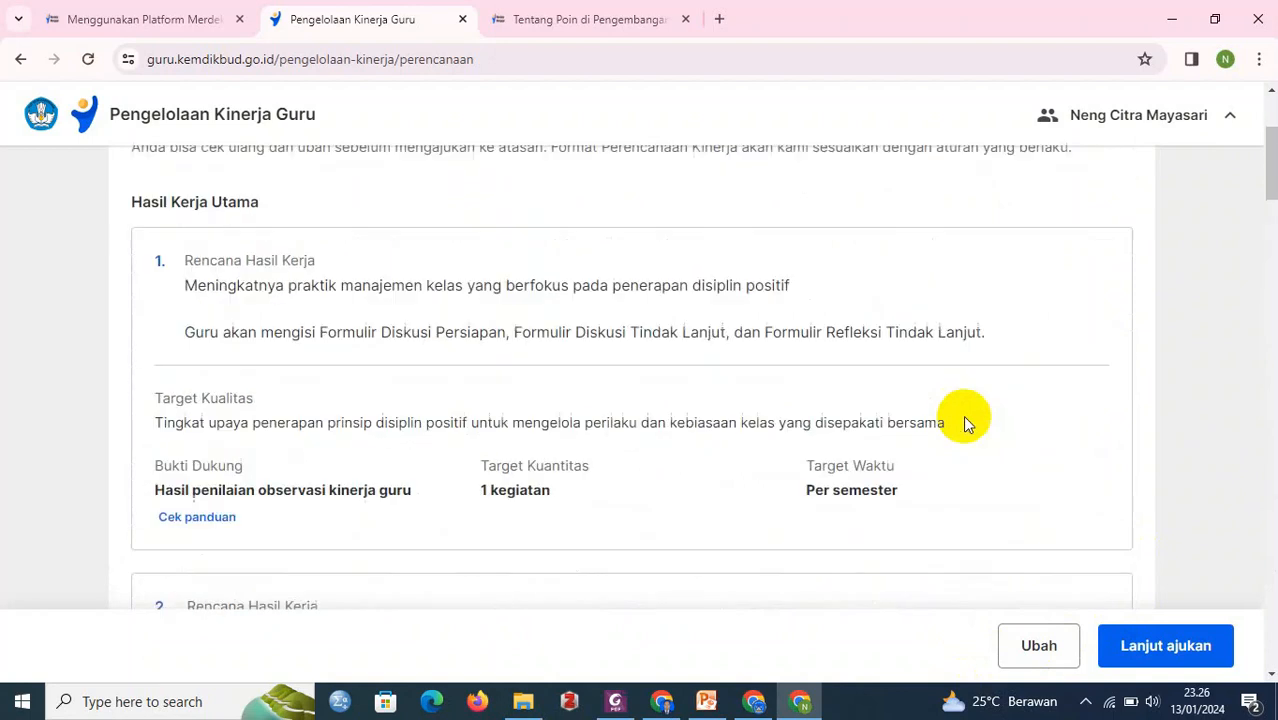
scroll(962, 415, "down", 5)
scroll(962, 415, "down", 10)
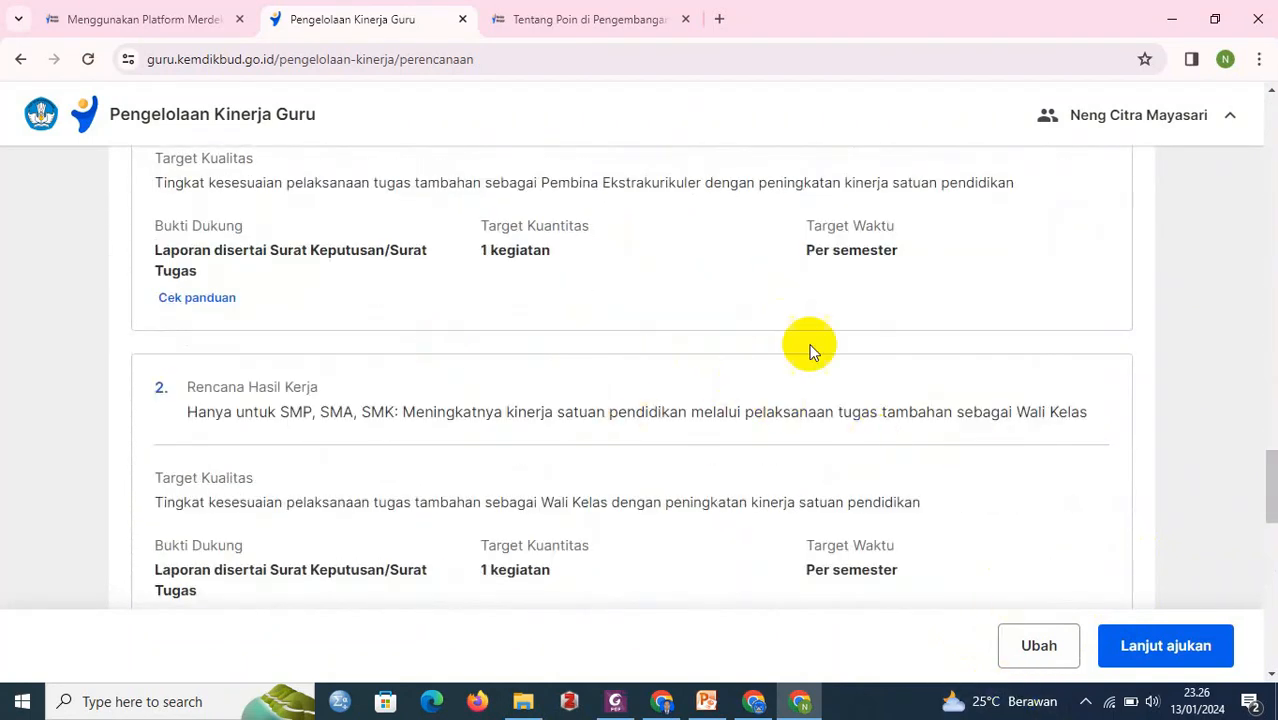
scroll(773, 371, "down", 10)
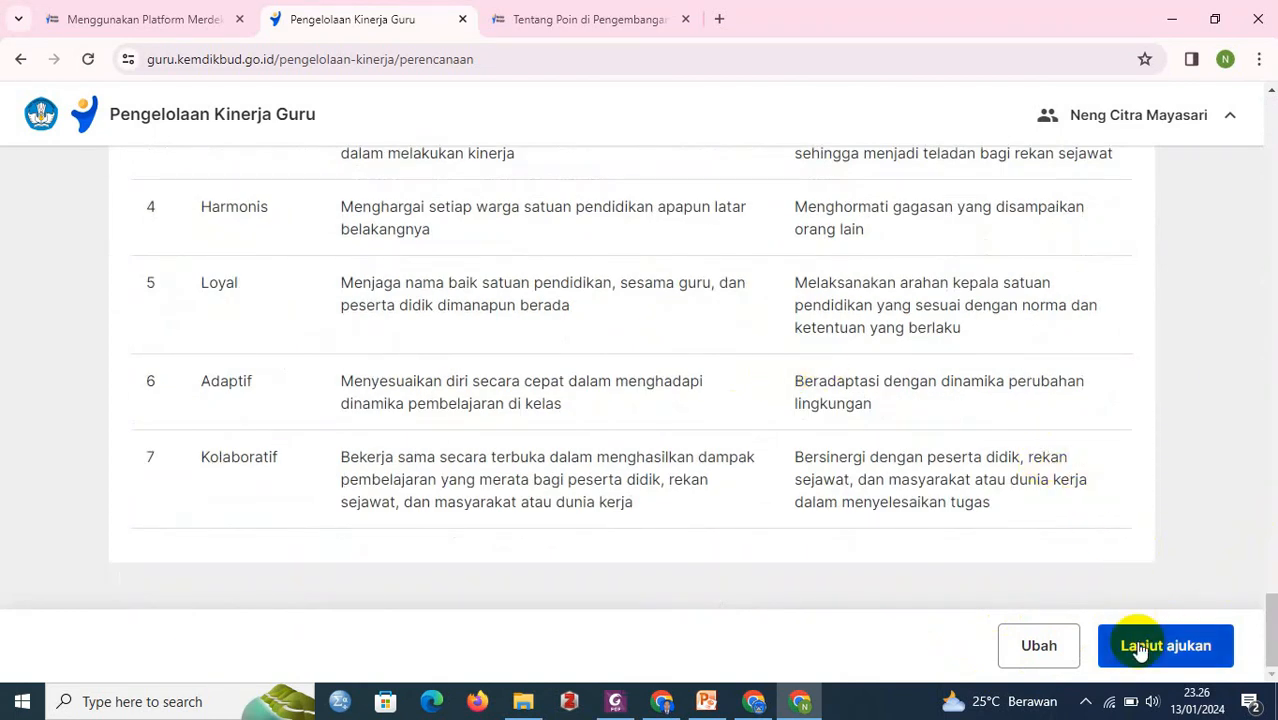
left_click(1140, 647)
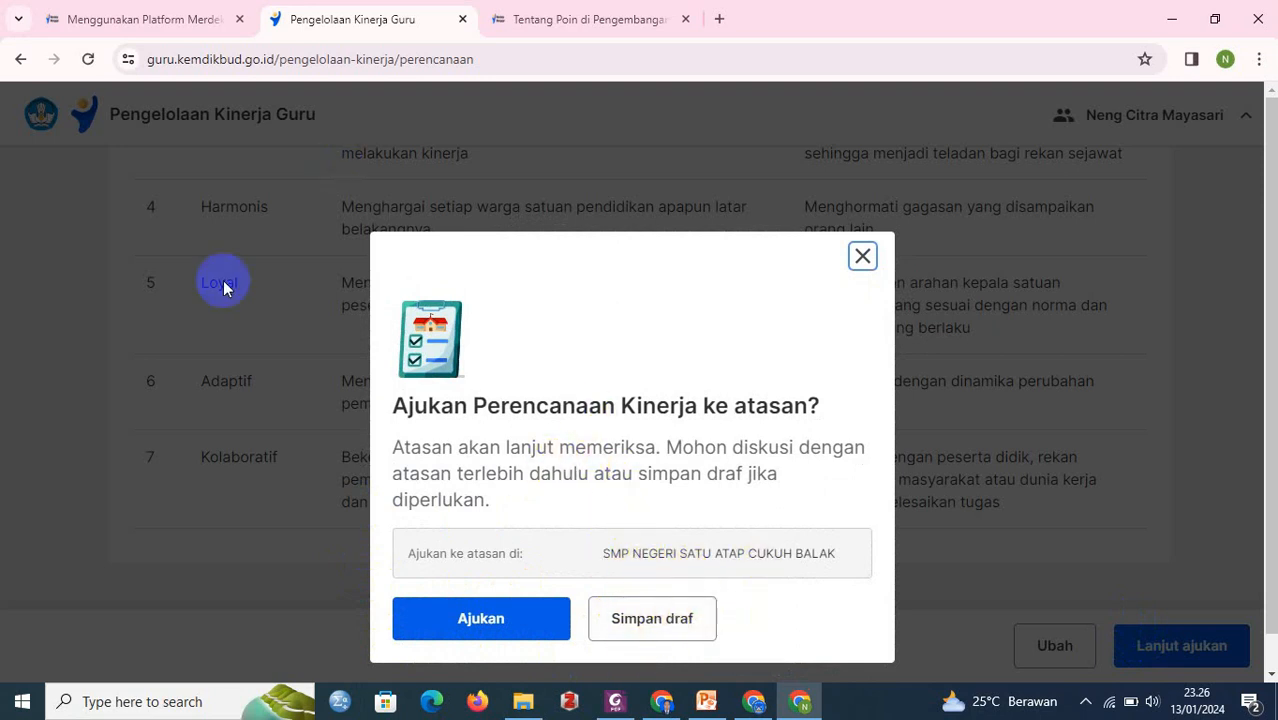
left_click(490, 635)
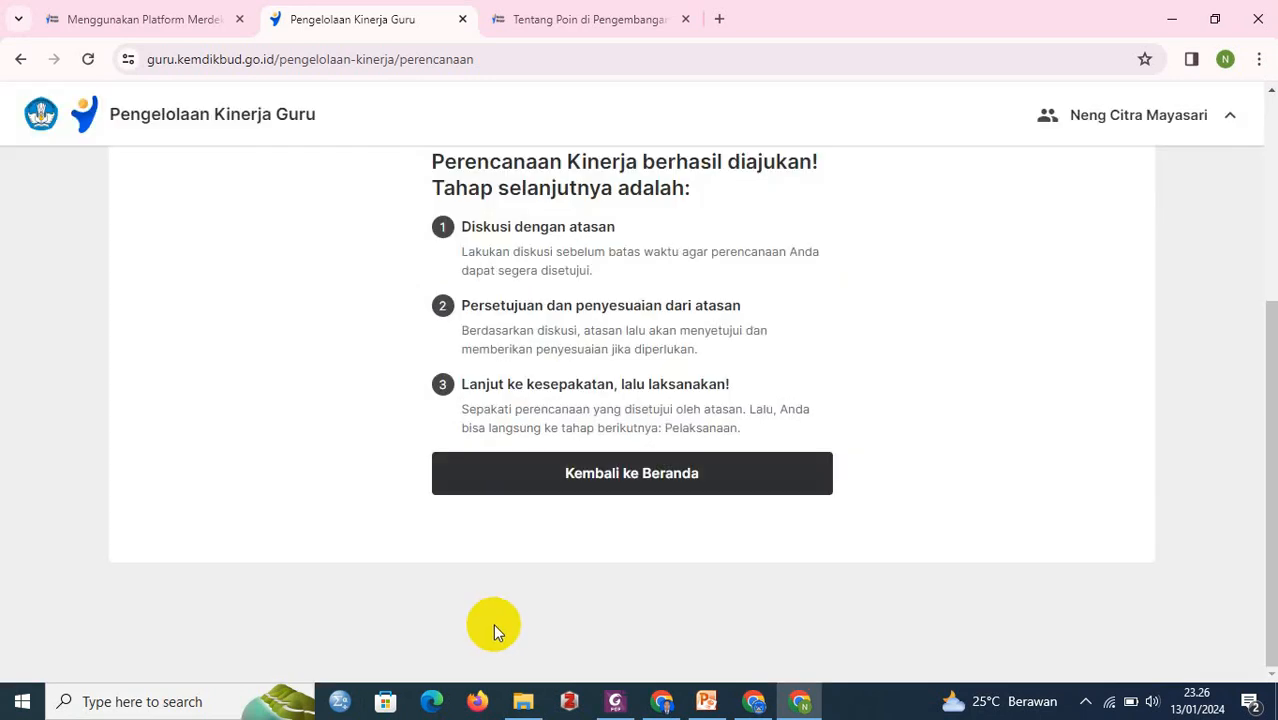
left_click(610, 470)
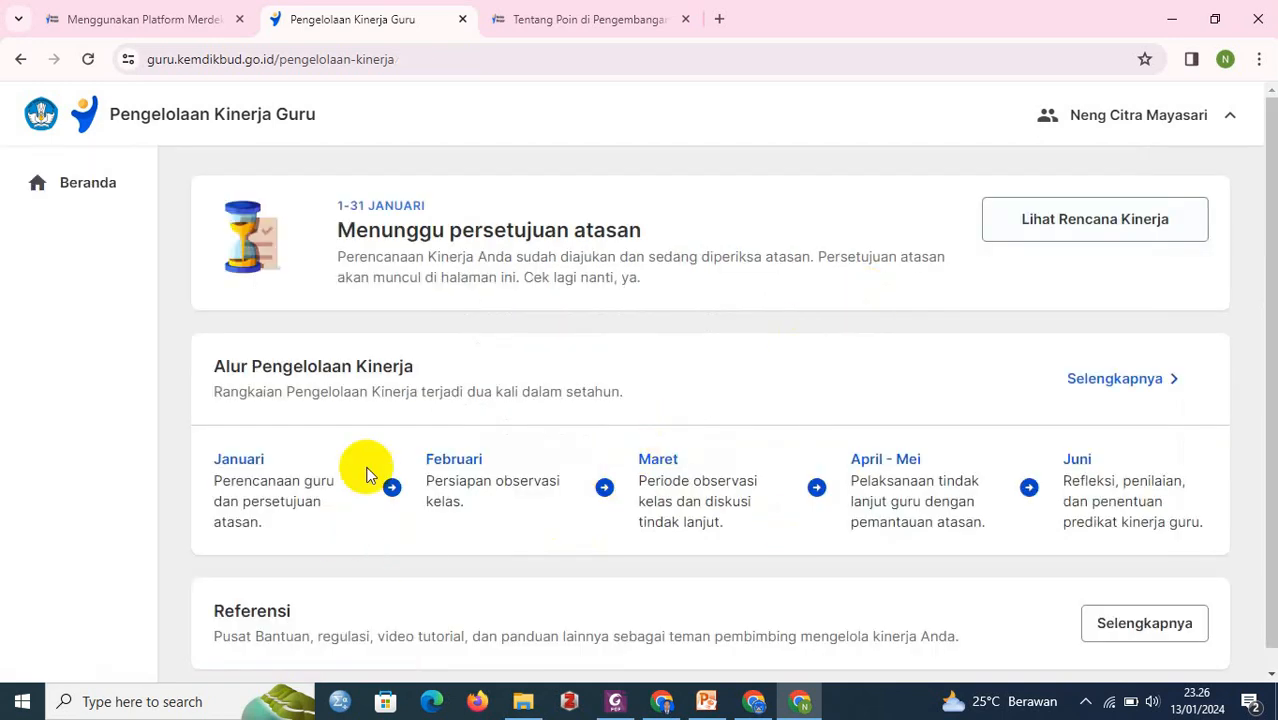
- View the submitted Rencana Kinerja from Hasil Kerja Utama through Hasil Kerja Tambahan to Perilaku Kerja, and return to Beranda
left_click(1090, 220)
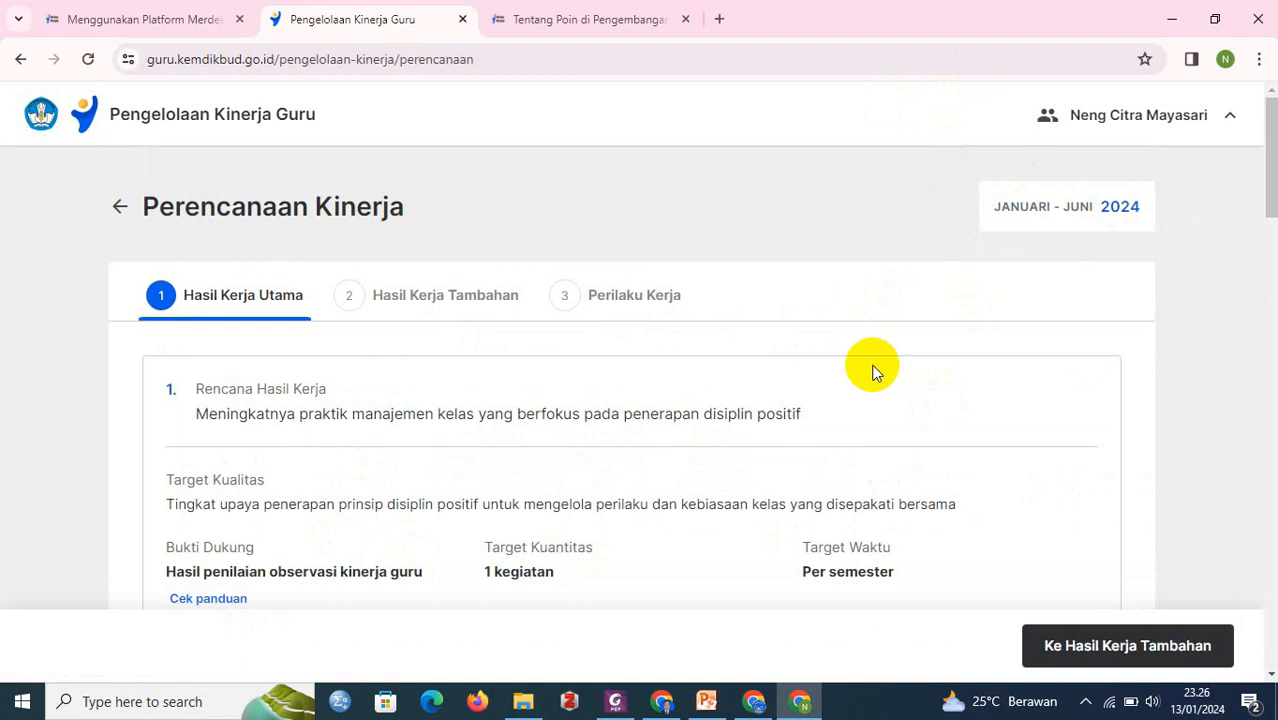
scroll(867, 370, "down", 7)
scroll(865, 368, "down", 10)
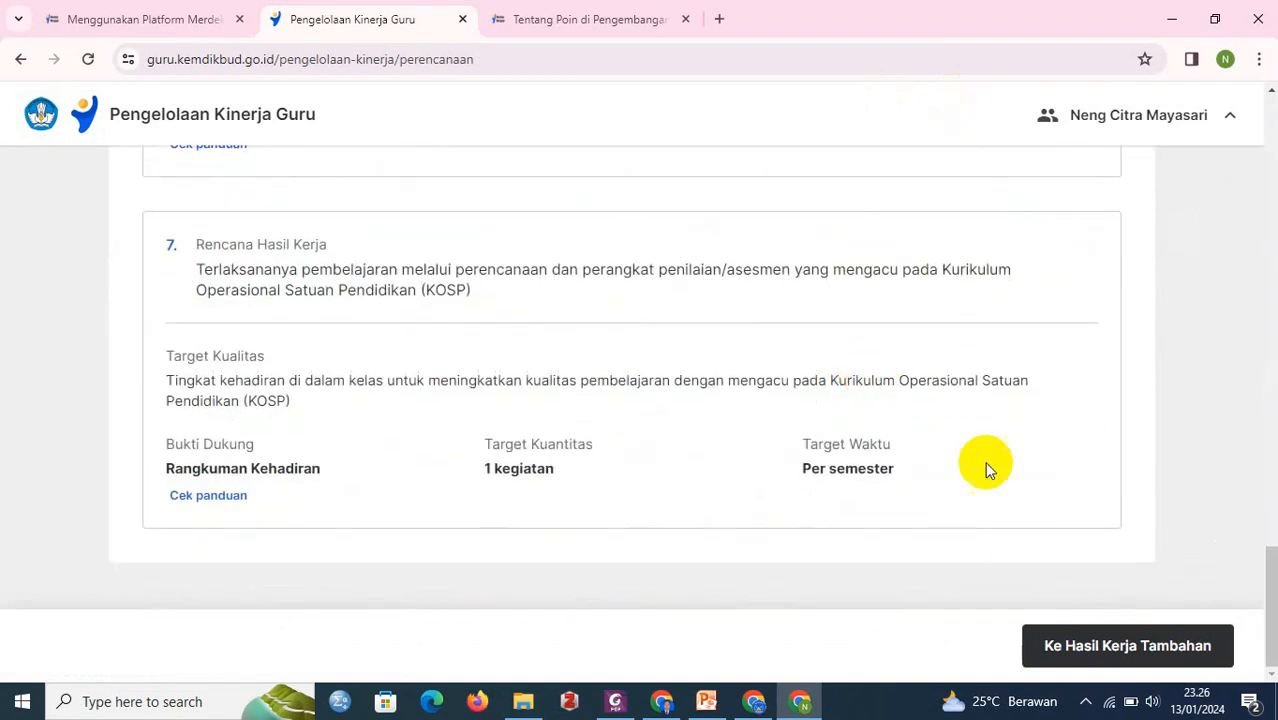
left_click(1050, 640)
left_click(1110, 640)
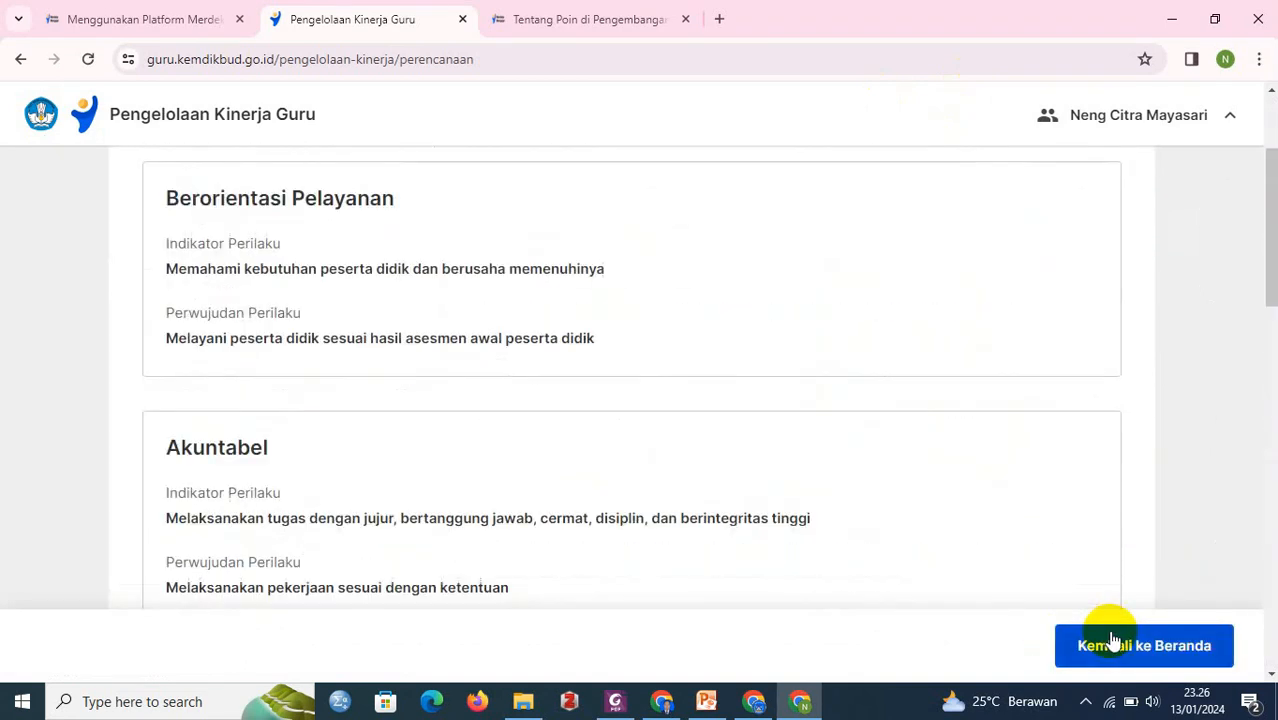
left_click(1113, 643)
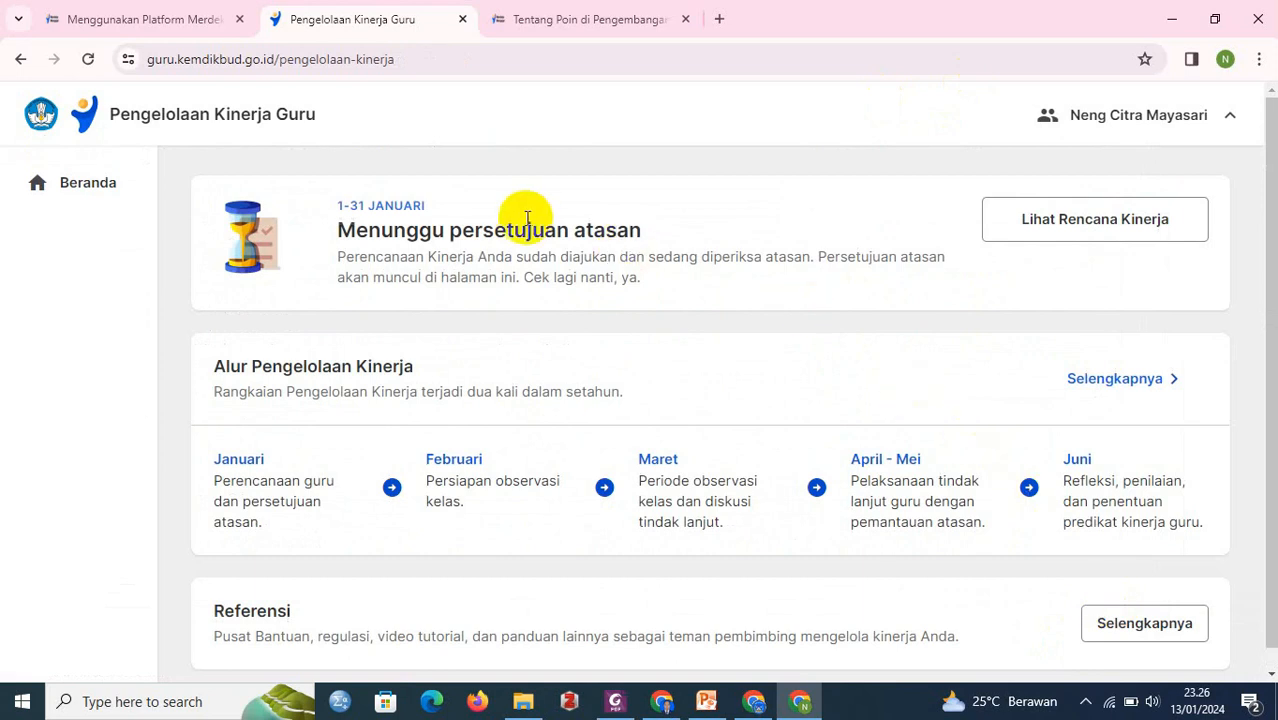
scroll(1016, 358, "down", 1)
scroll(1016, 360, "up", 1)
- Switch to the school principal's Chrome window and close its old Pengelolaan Kinerja Kepala Sekolah page
left_click(753, 701)
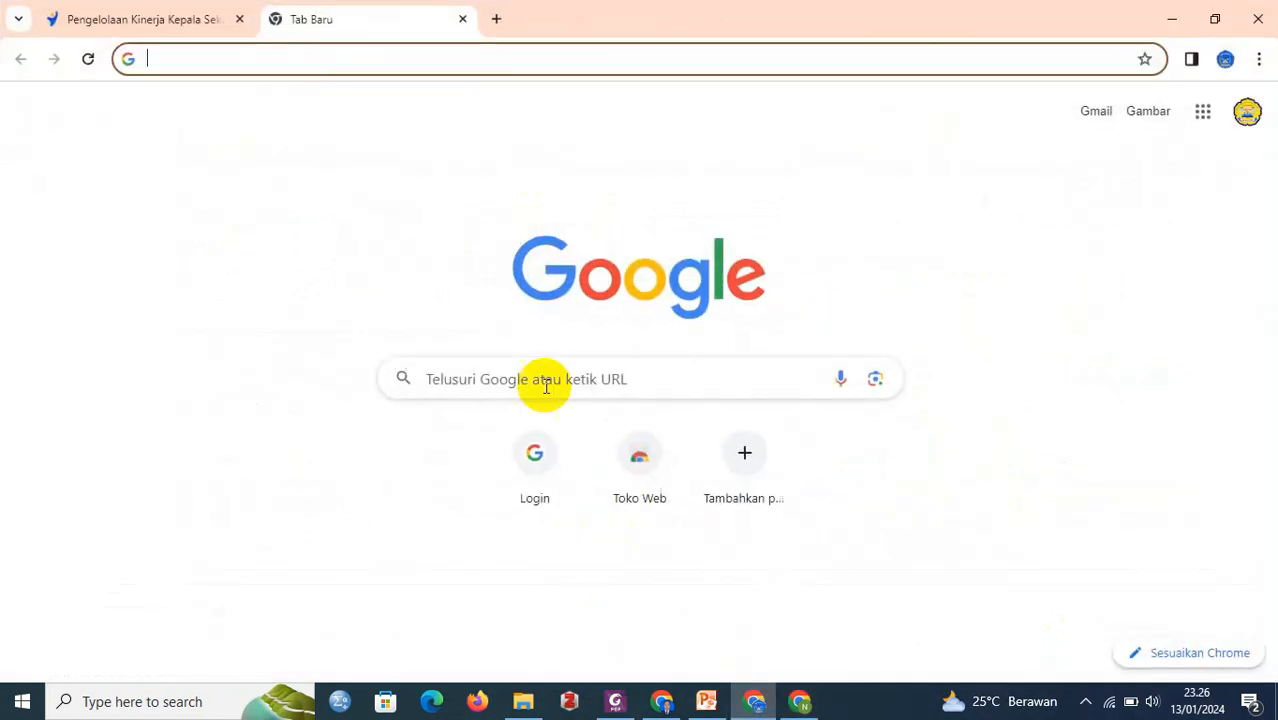
left_click(166, 17)
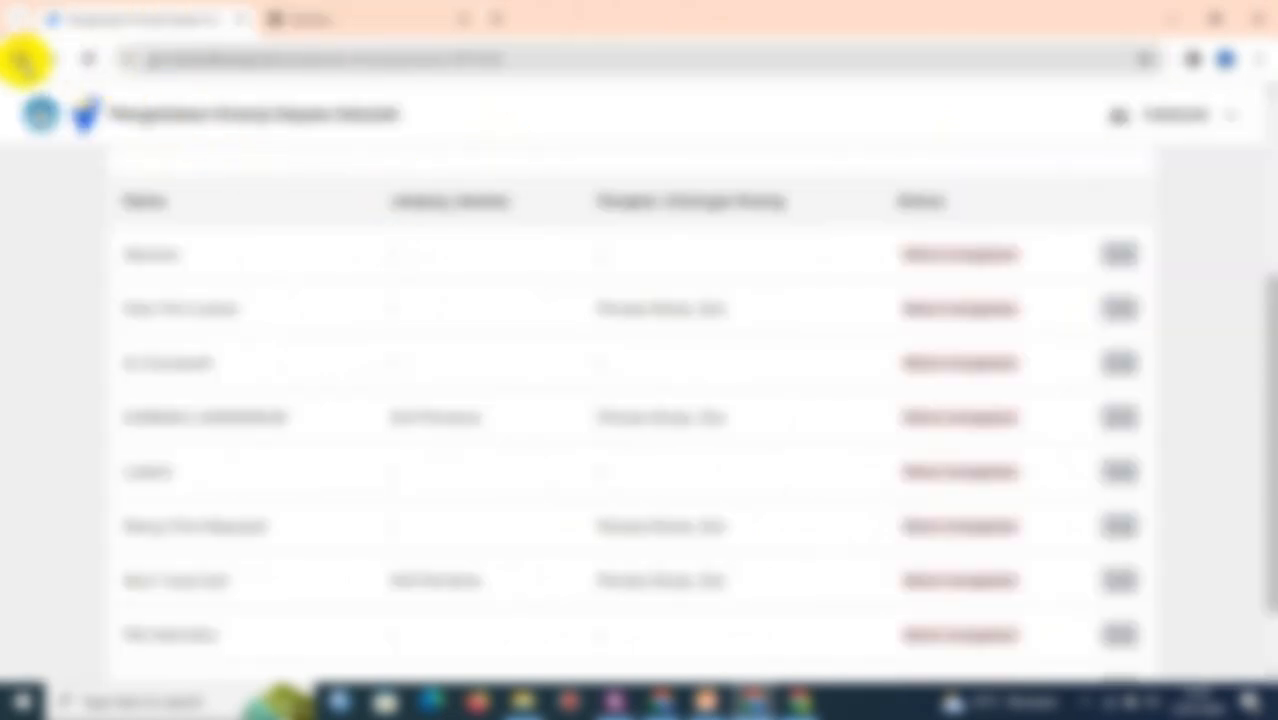
left_click(238, 20)
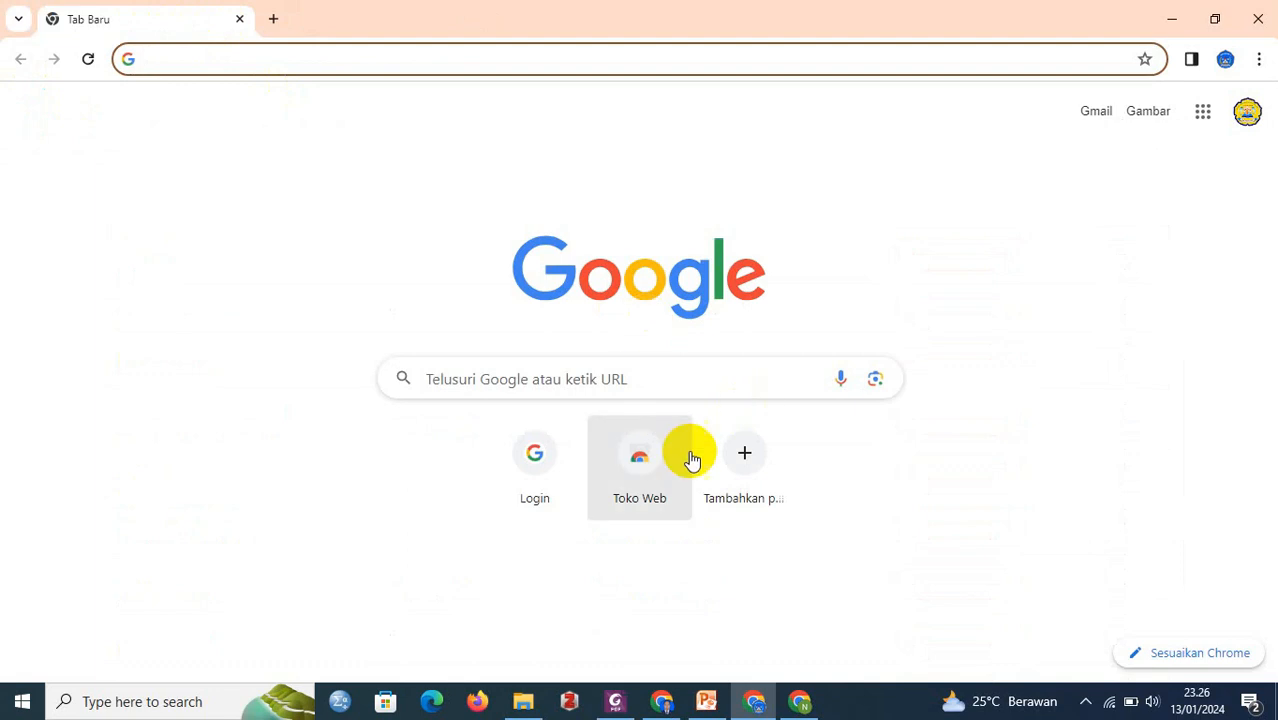
- Search Google for merdeka mengajar and open the Merdeka Mengajar platform in the principal's account
left_click(573, 385)
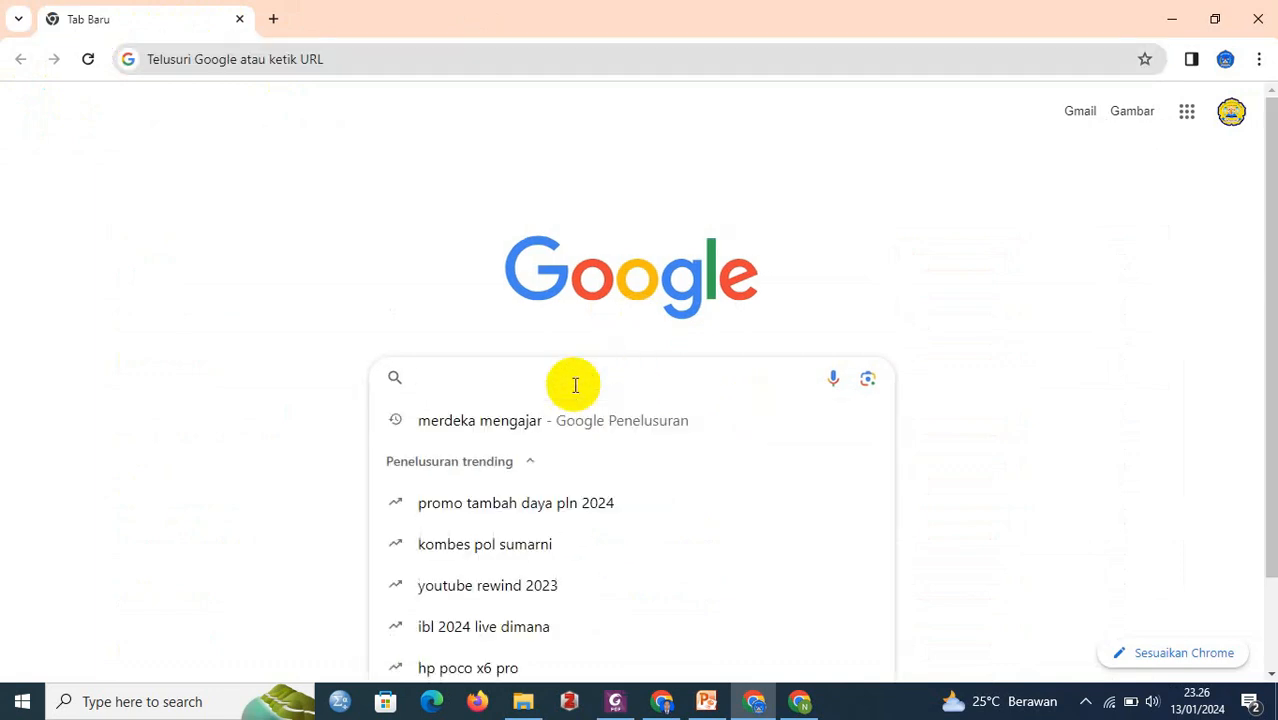
type("erd")
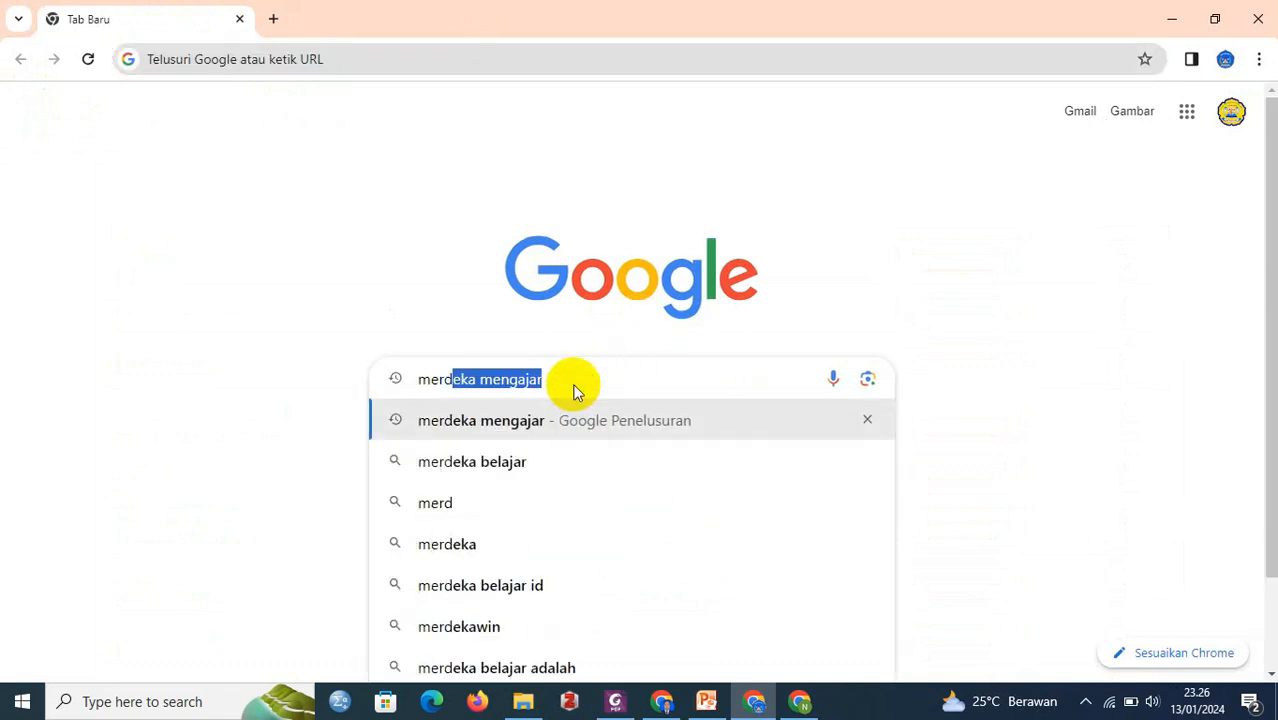
key("Return")
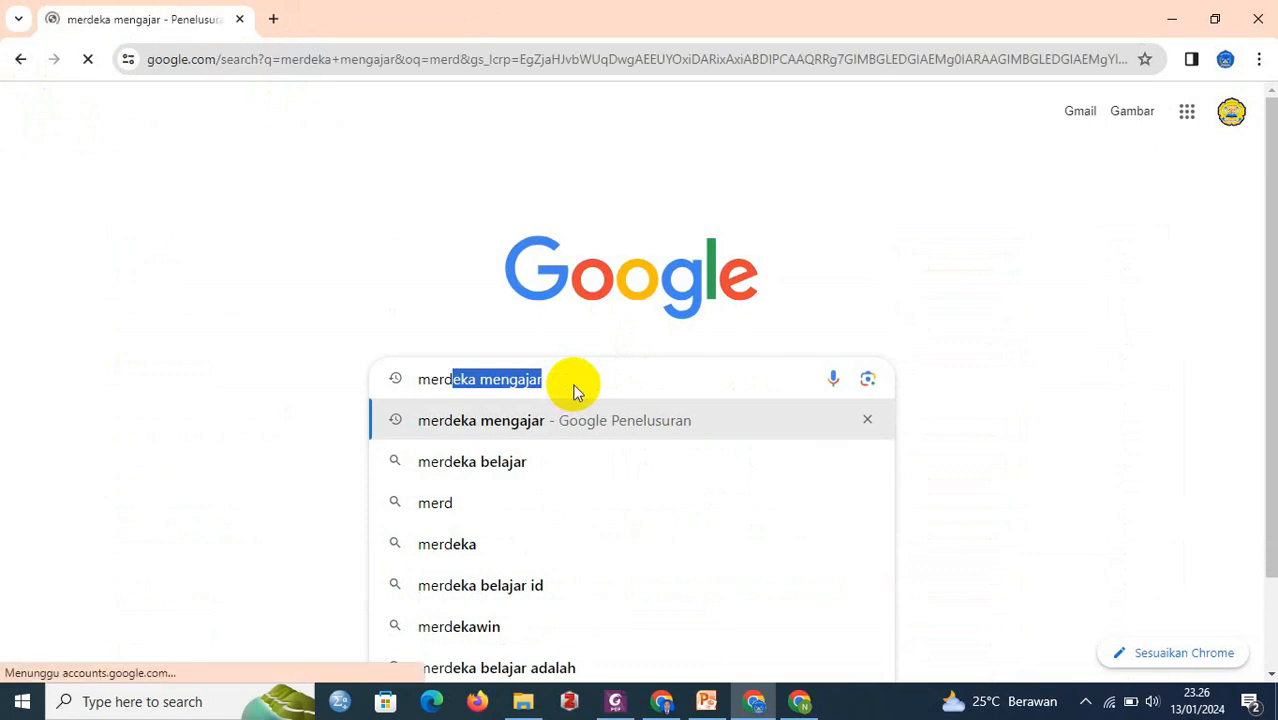
left_click(270, 365)
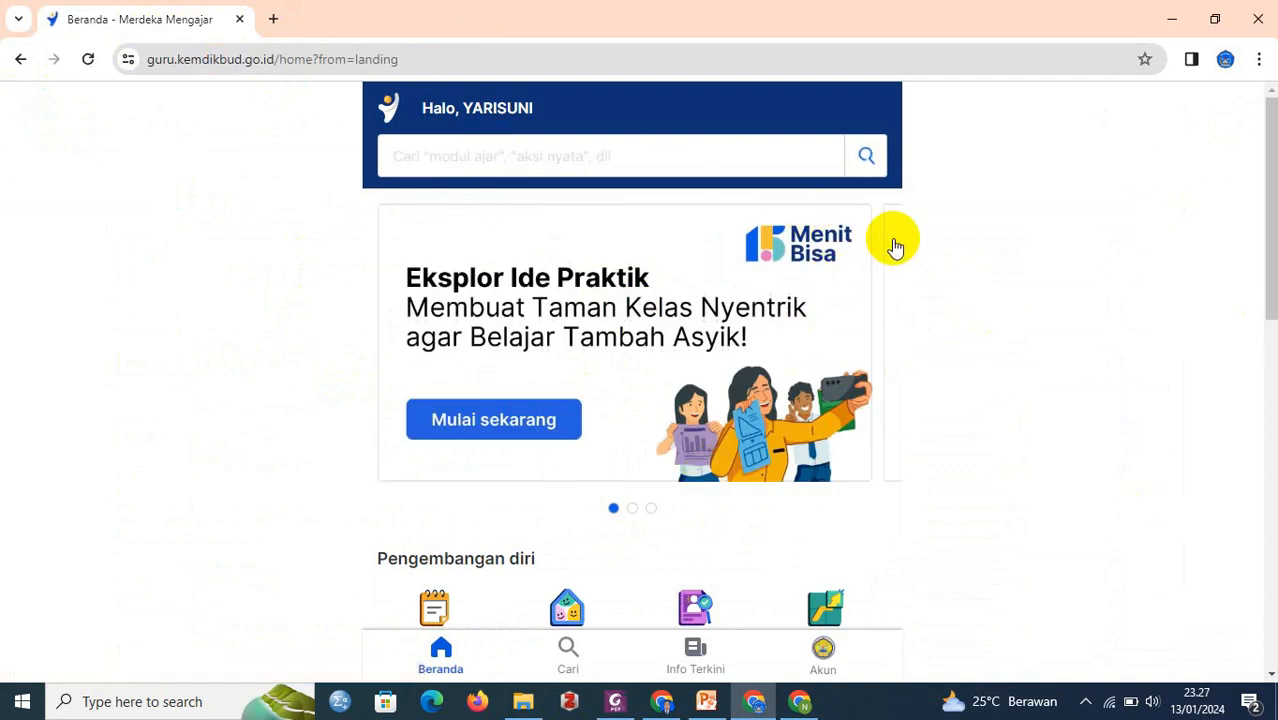
- Open Pengelolaan Kinerja from the Pengembangan diri section of the Merdeka Mengajar home page
scroll(893, 245, "down", 5)
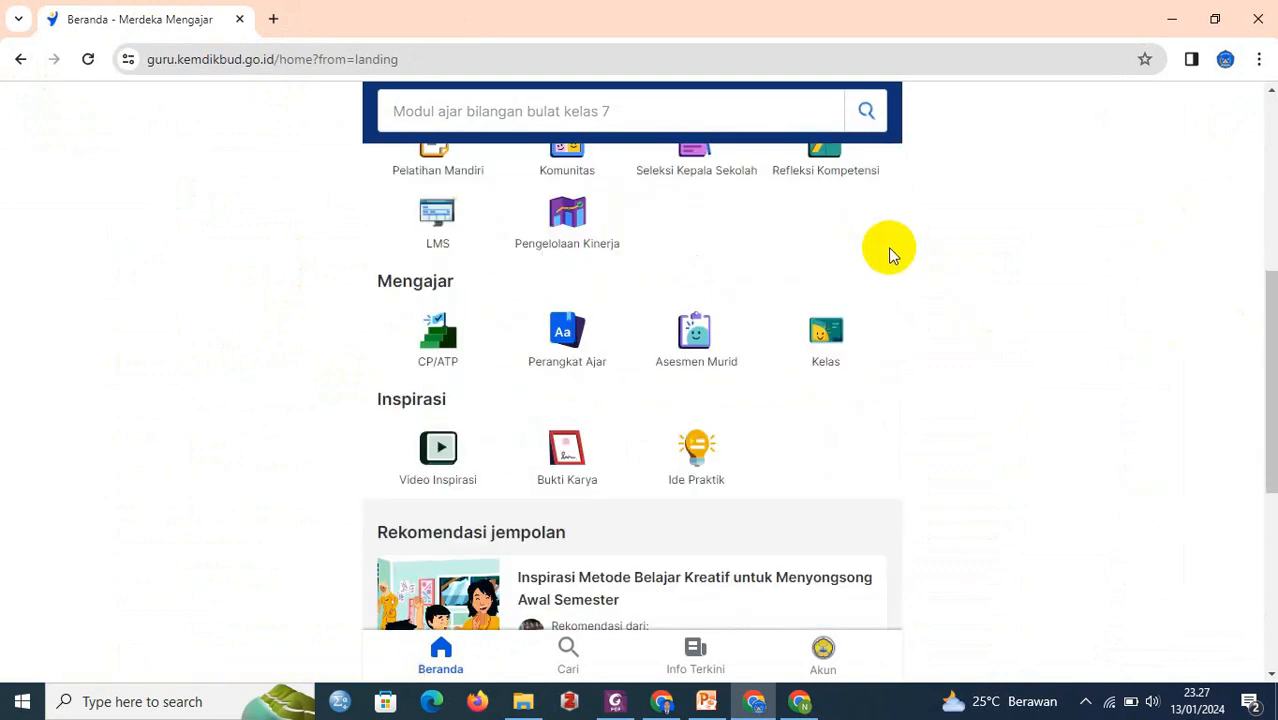
scroll(893, 255, "up", 2)
scroll(893, 260, "down", 1)
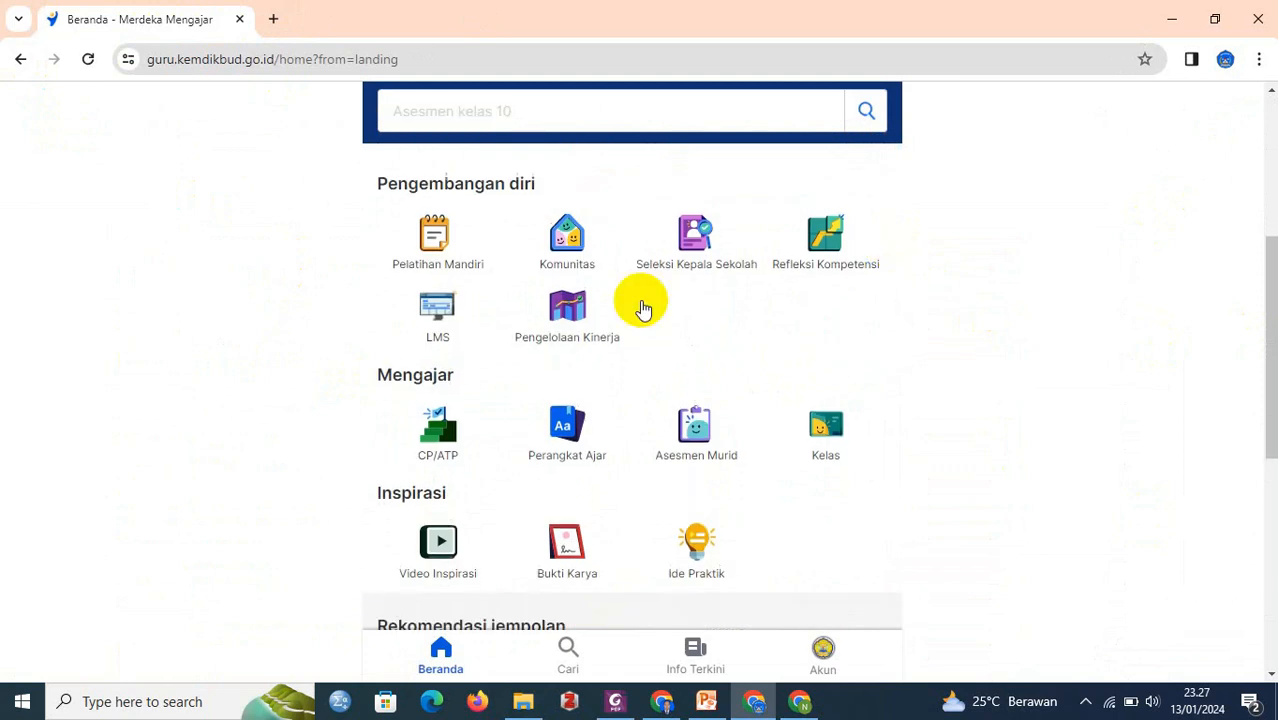
left_click(559, 325)
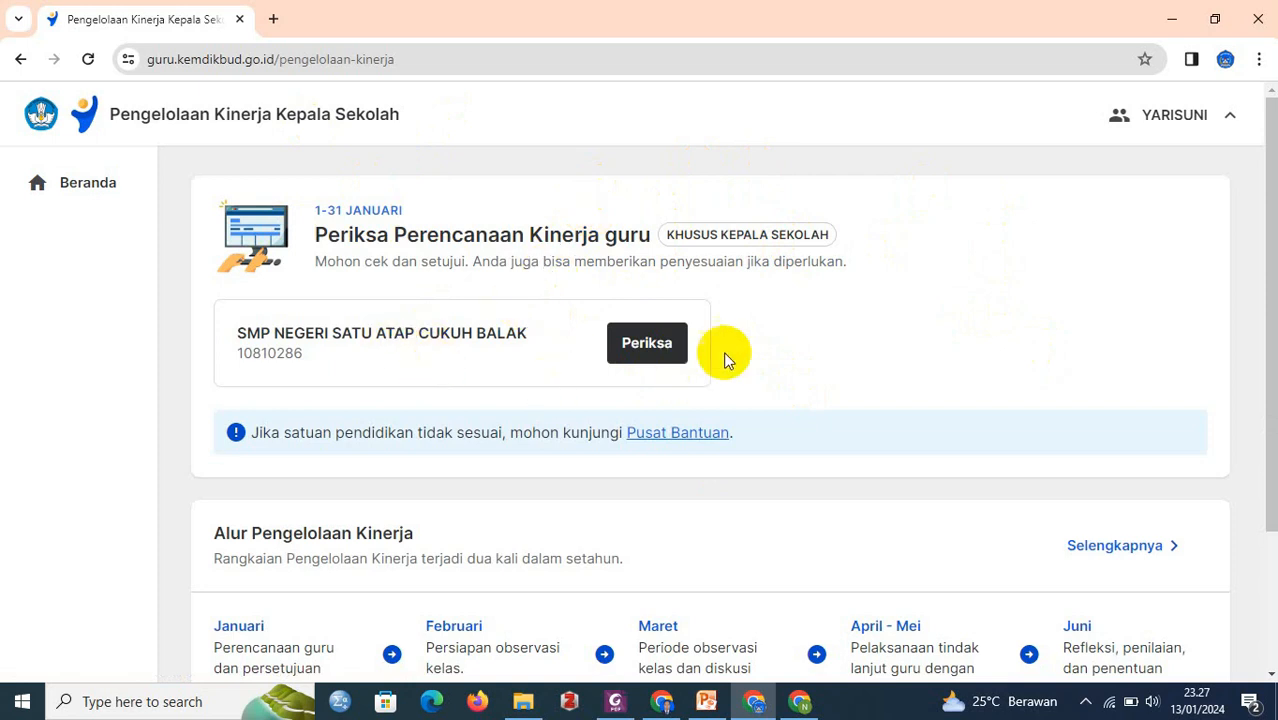
- Look over the Alur Pengelolaan Kinerja timeline and open the teacher plan check for SMP NEGERI SATU ATAP CUKUH BALAK
scroll(662, 340, "down", 2)
scroll(668, 346, "up", 2)
scroll(668, 346, "down", 2)
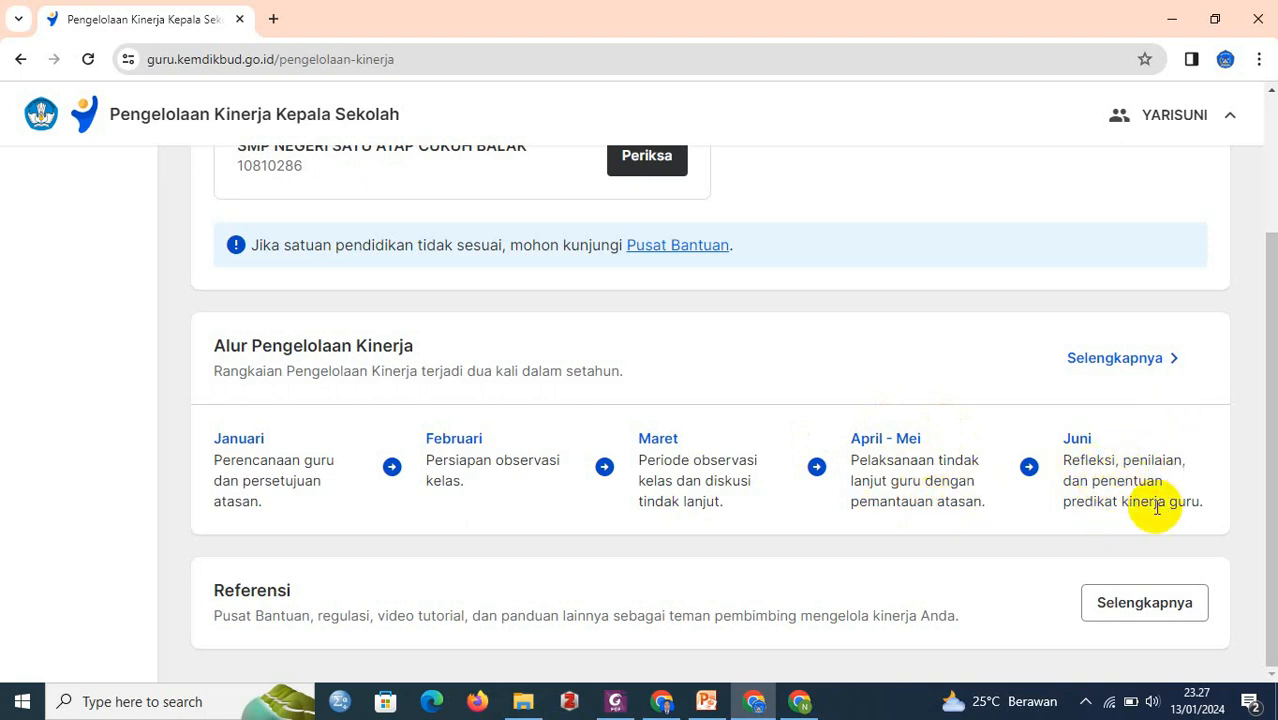
scroll(820, 440, "up", 2)
left_click(645, 345)
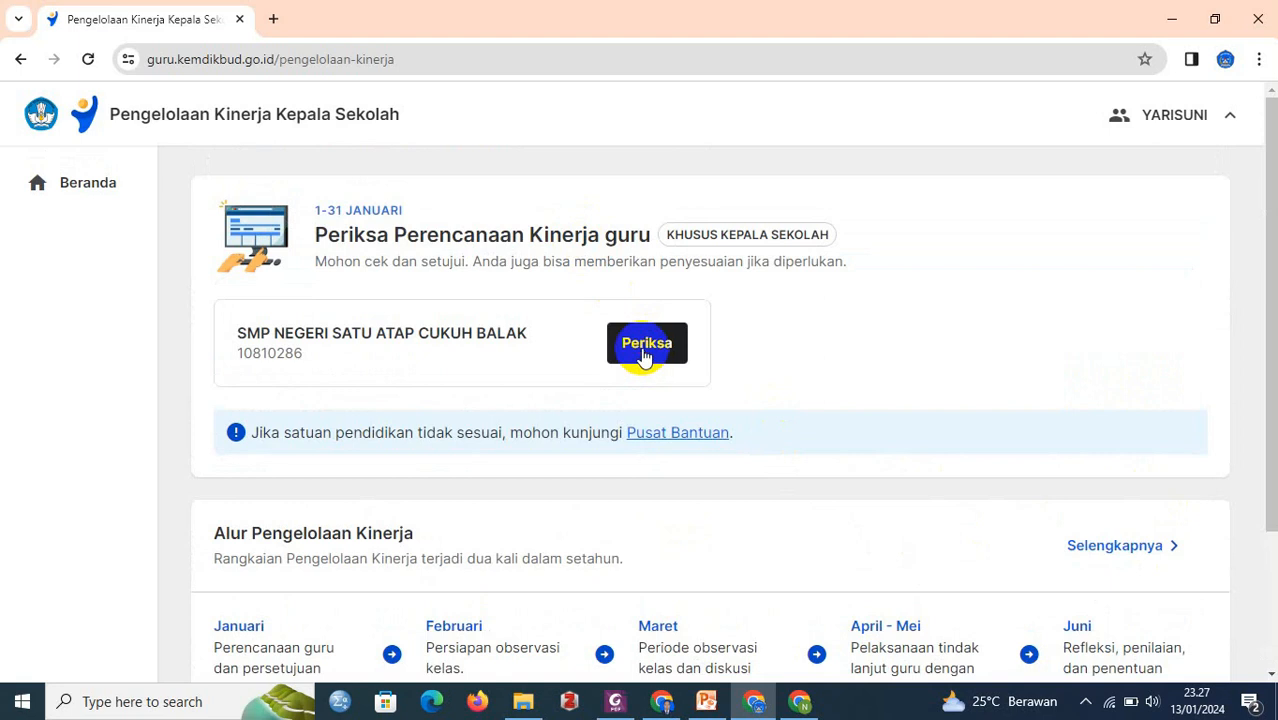
- Examine the Status column of the teacher list to find which submitted performance plan is awaiting approval
scroll(1141, 357, "down", 5)
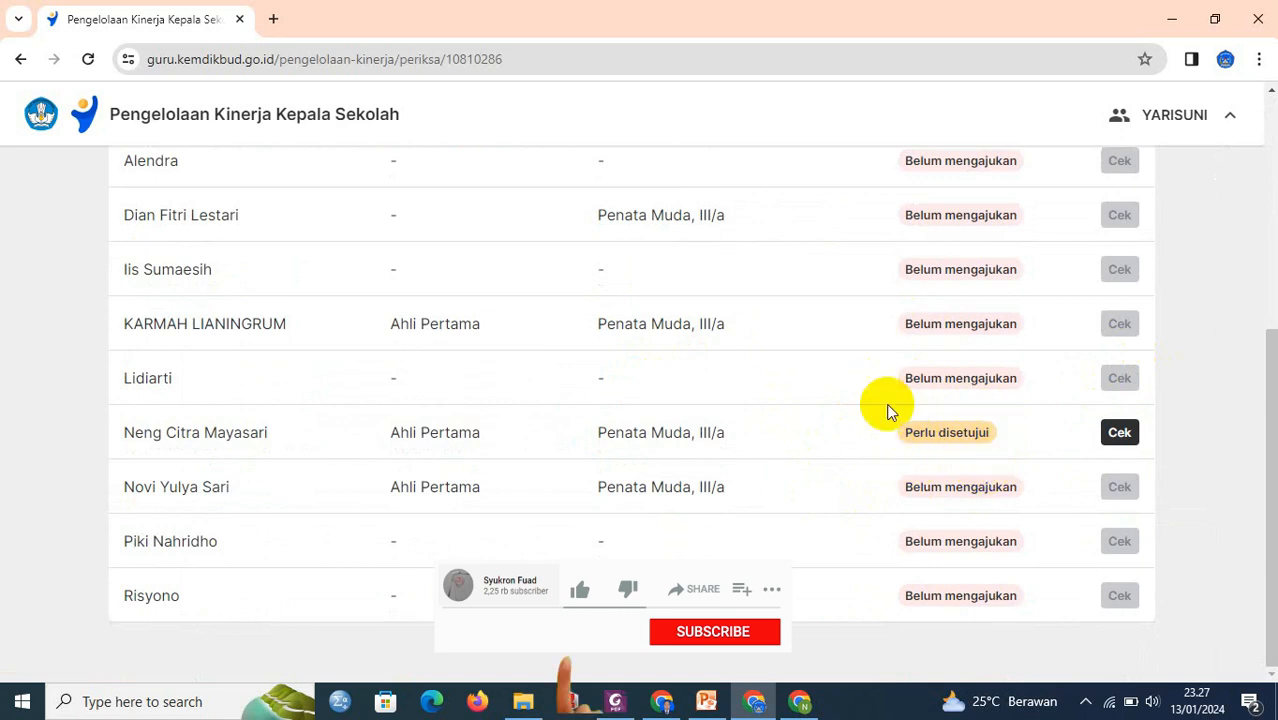
scroll(962, 413, "up", 4)
scroll(962, 413, "down", 4)
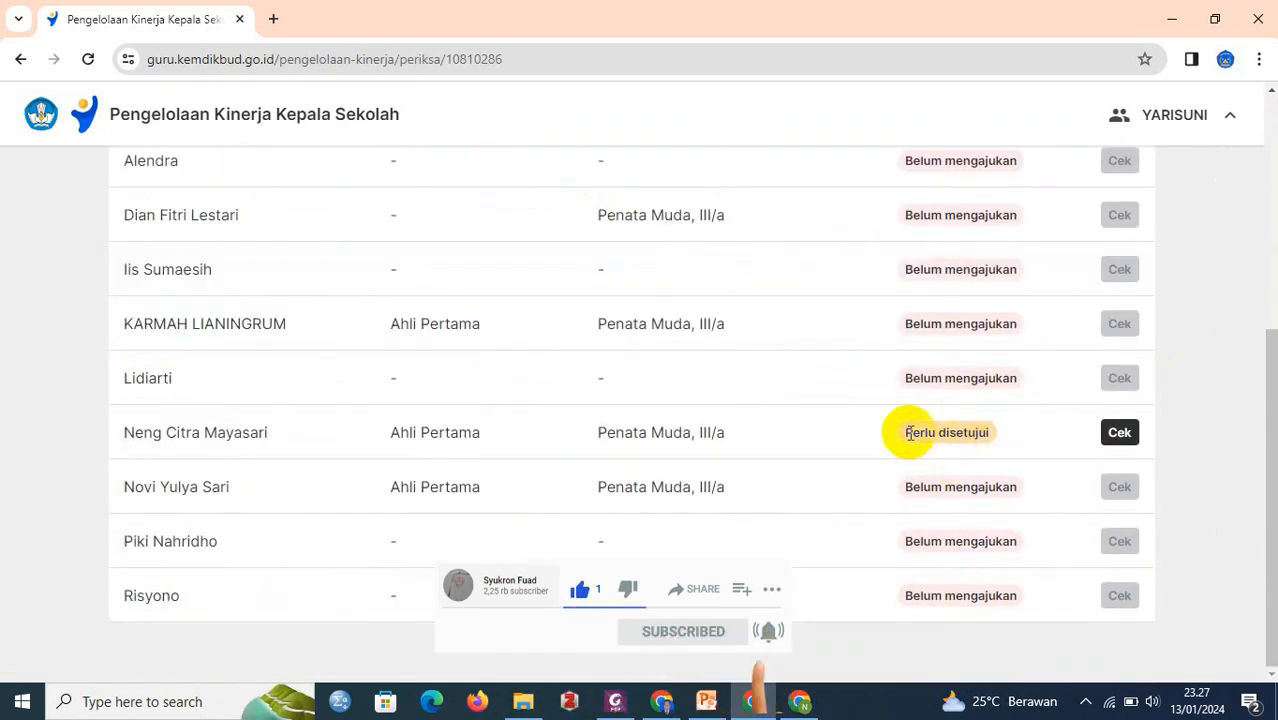
scroll(935, 447, "up", 2)
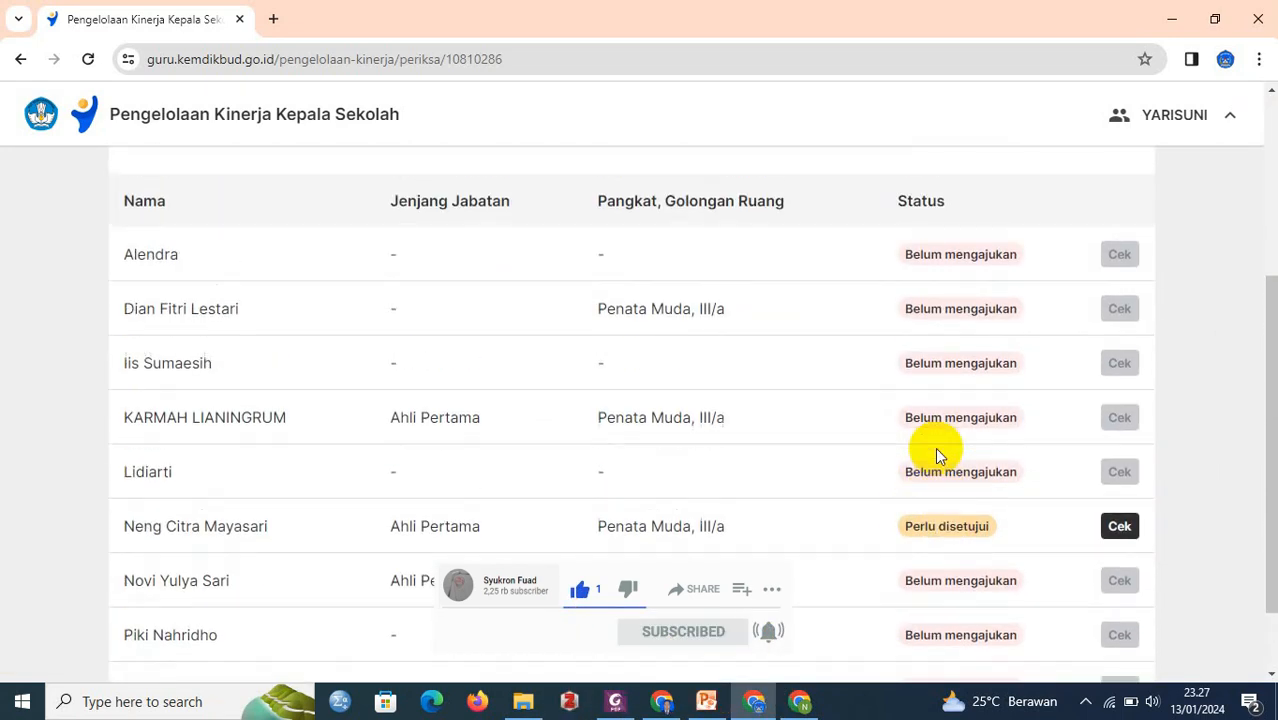
scroll(935, 446, "down", 2)
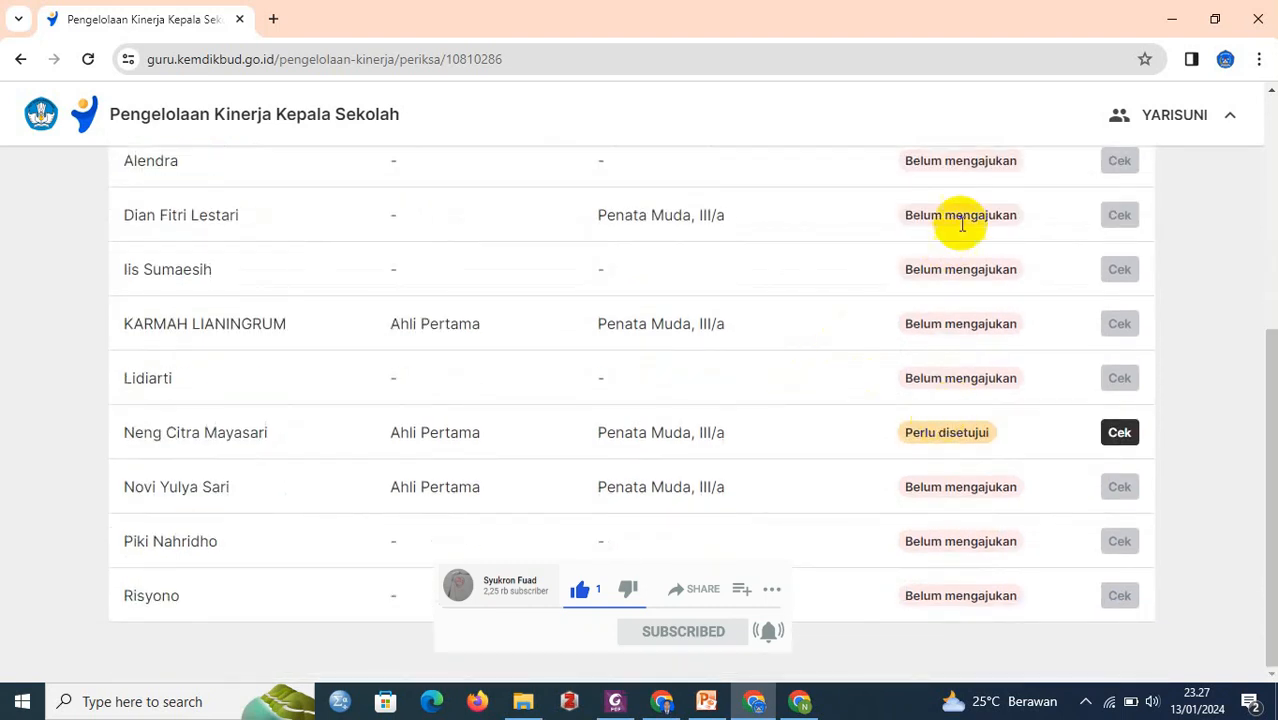
scroll(975, 326, "up", 2)
scroll(974, 350, "down", 2)
scroll(961, 374, "up", 3)
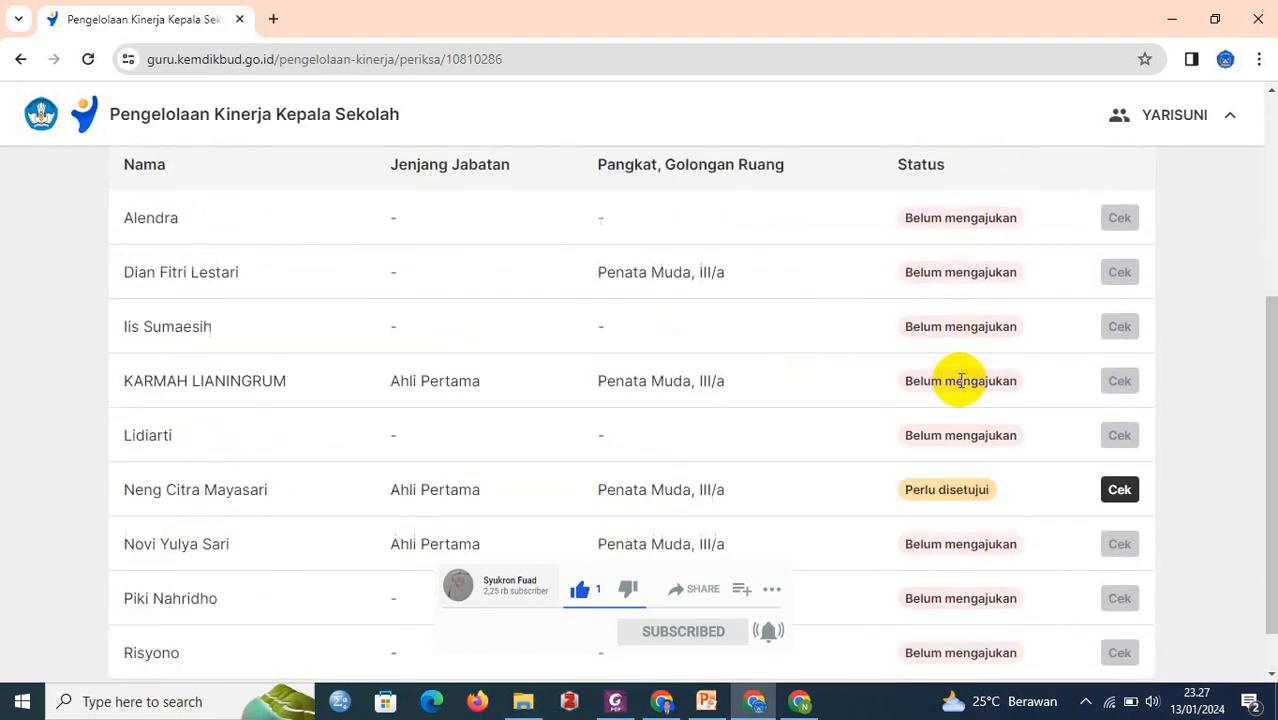
scroll(961, 377, "down", 3)
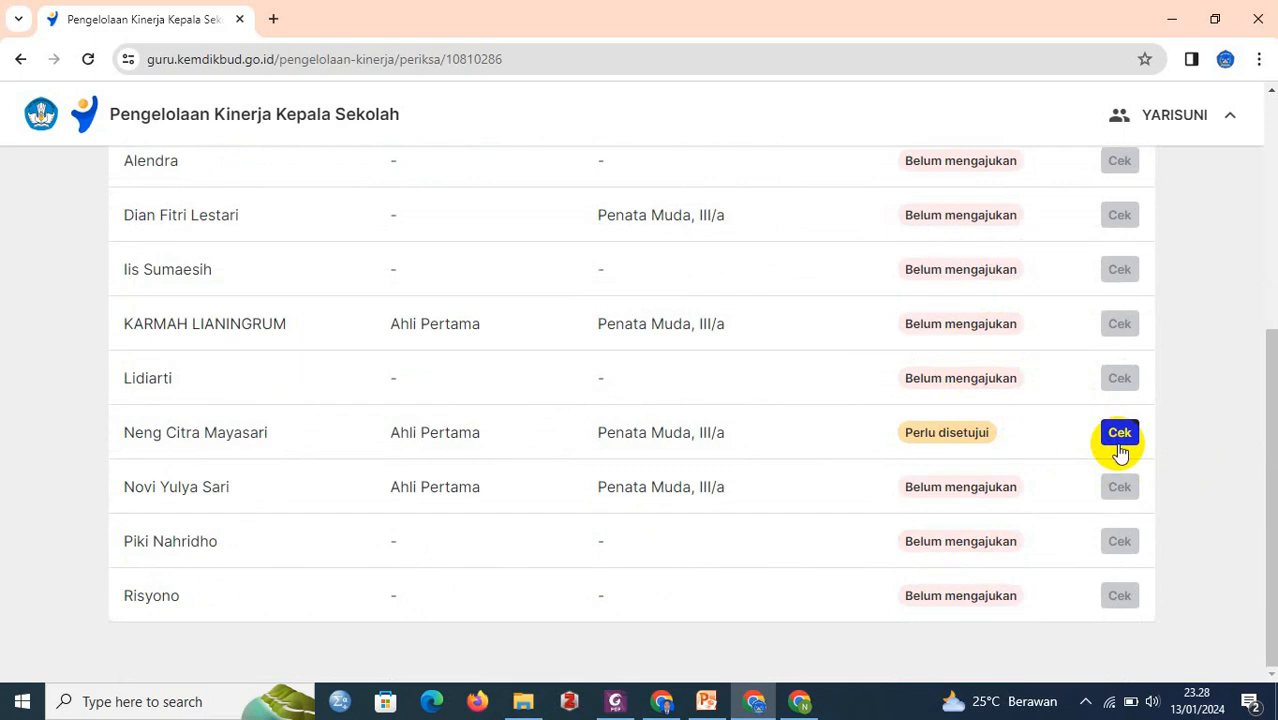
scroll(1120, 452, "up", 3)
scroll(1120, 452, "down", 3)
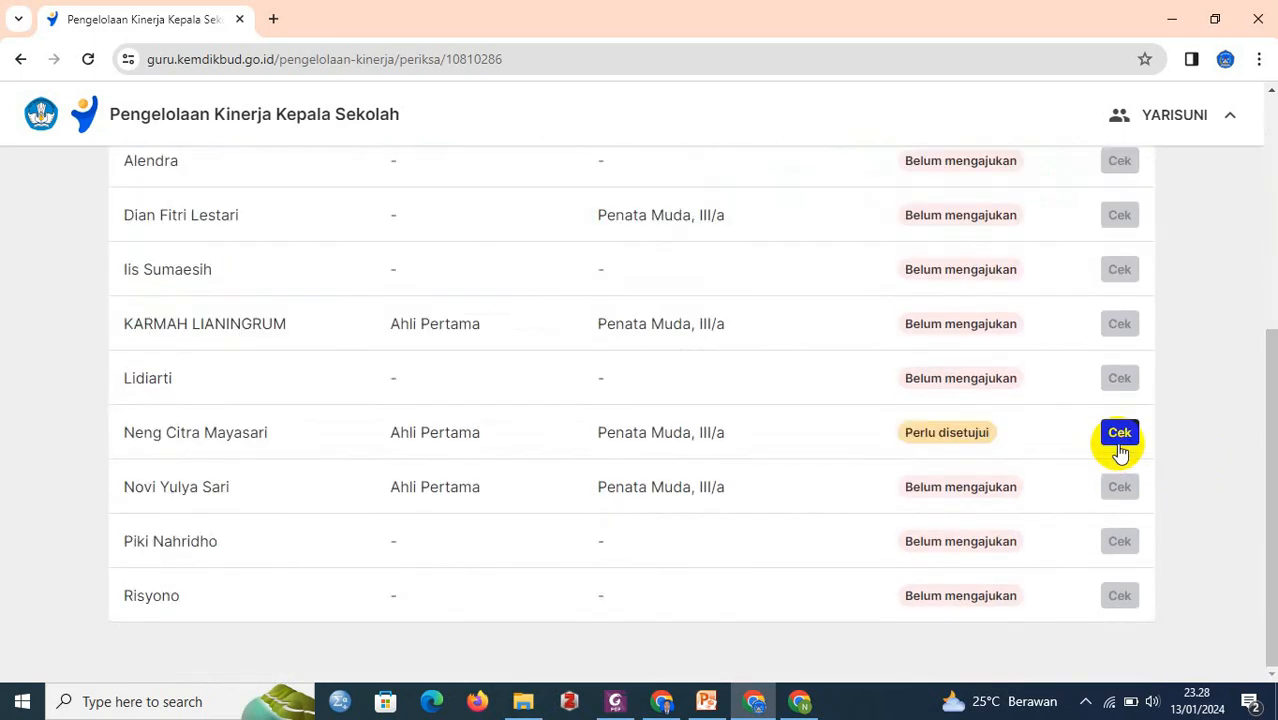